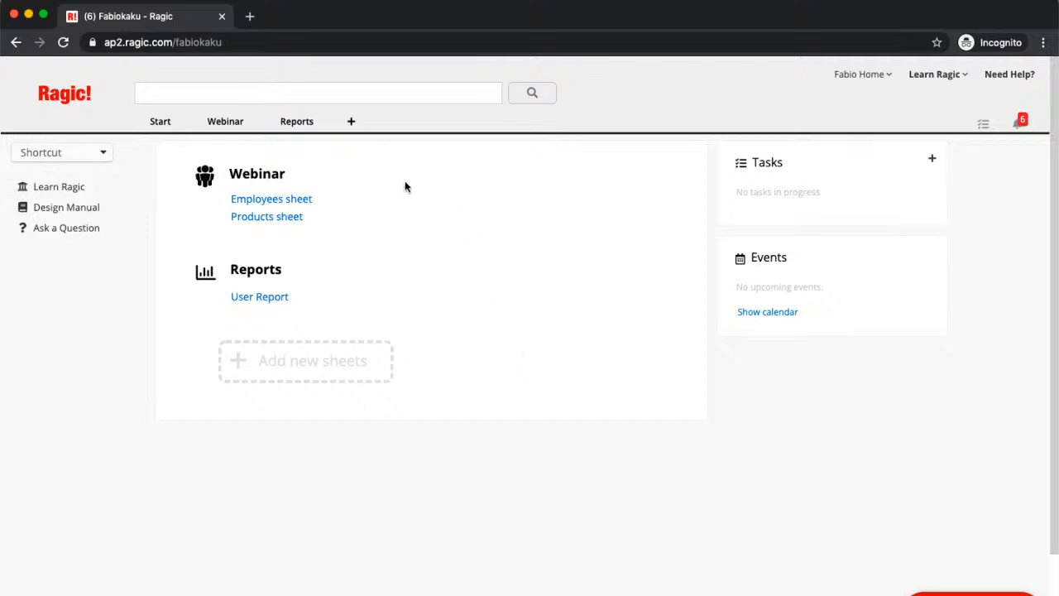
# - Create a new sheet named "Sales Order" in the Webinar group and dismiss the quick templates
pyautogui.click(352, 123)
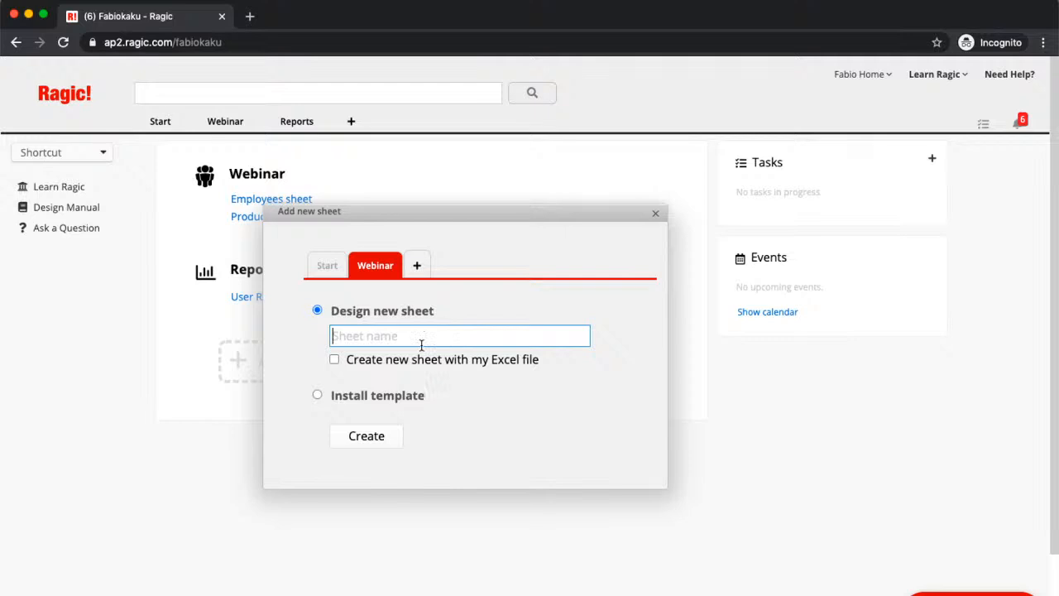
pyautogui.write('Sales Order')
pyautogui.click(366, 436)
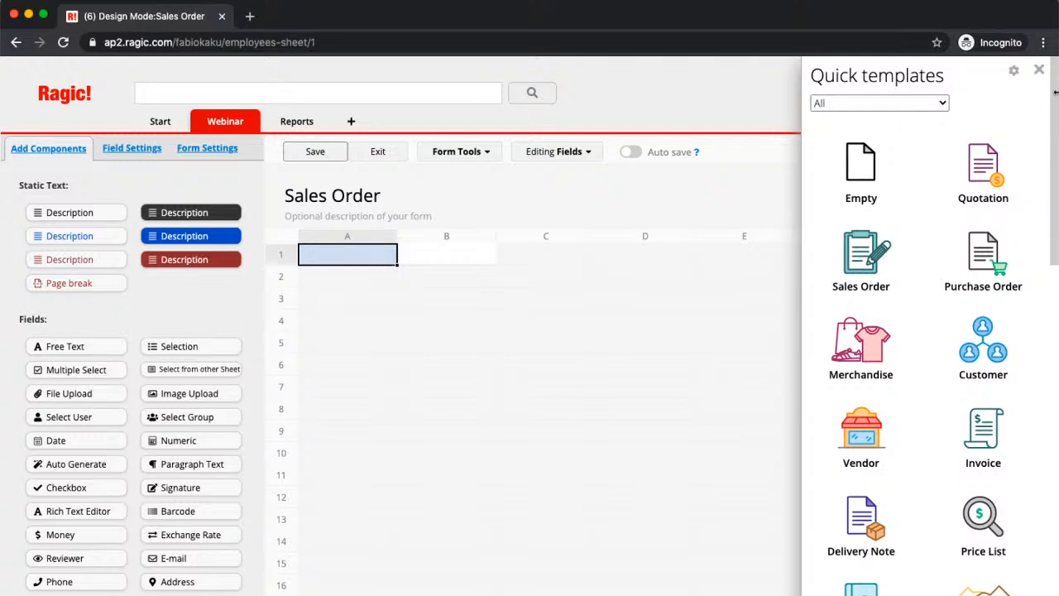
pyautogui.click(1039, 71)
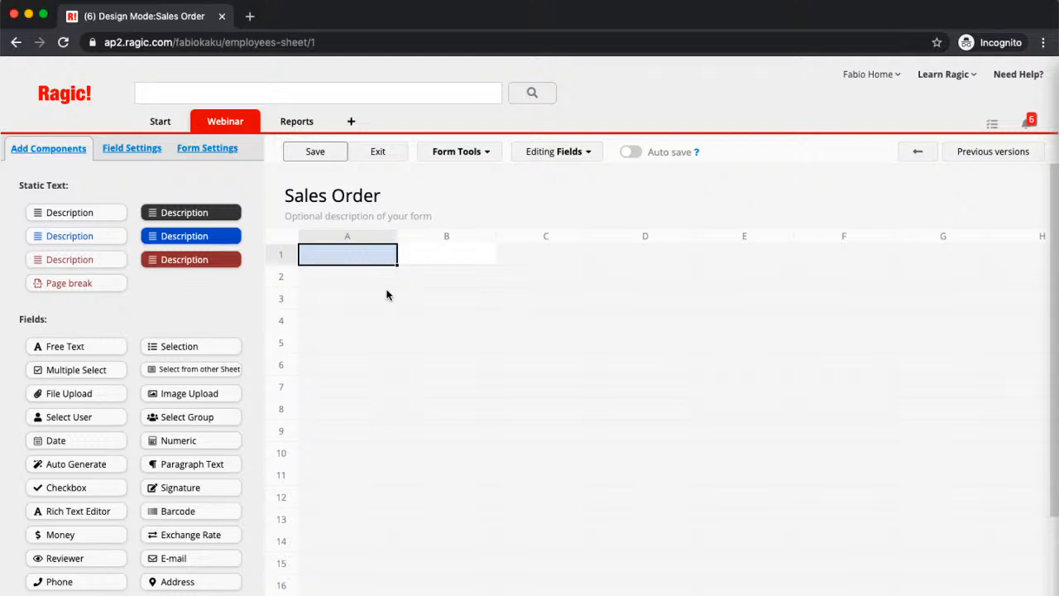
# - Add the fields "Sales Order Number" in A1 and "Date Of Order" in A2, and save the design
pyautogui.write('S')
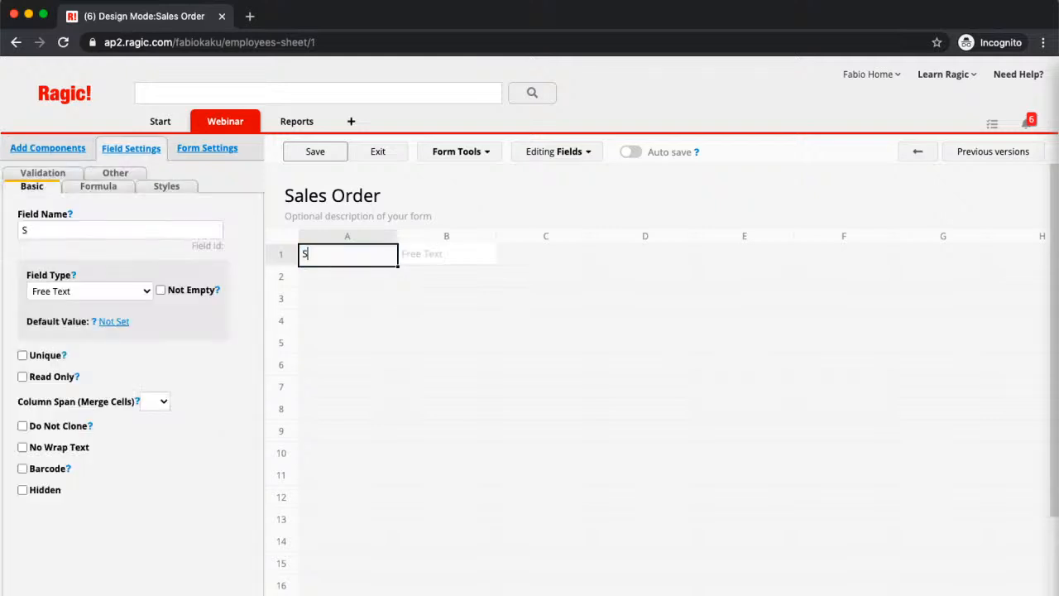
pyautogui.write('ales Order Number')
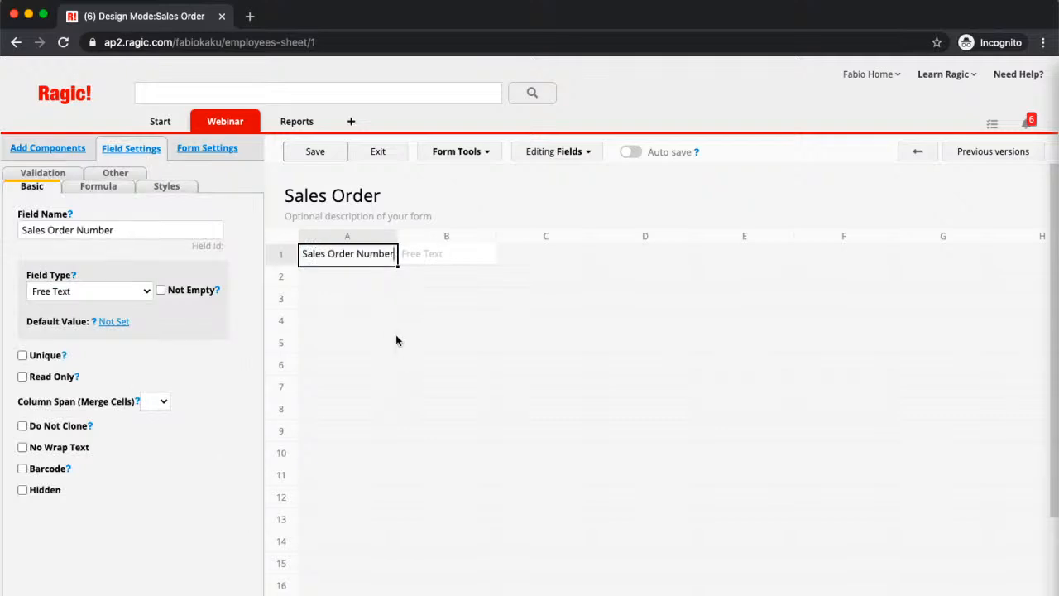
pyautogui.click(363, 273)
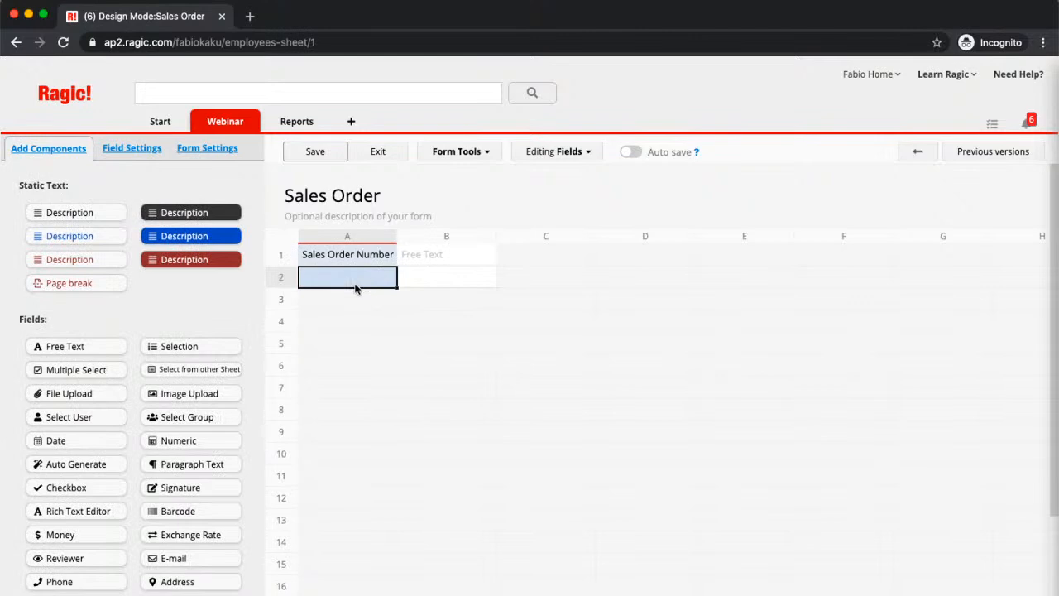
pyautogui.write('D')
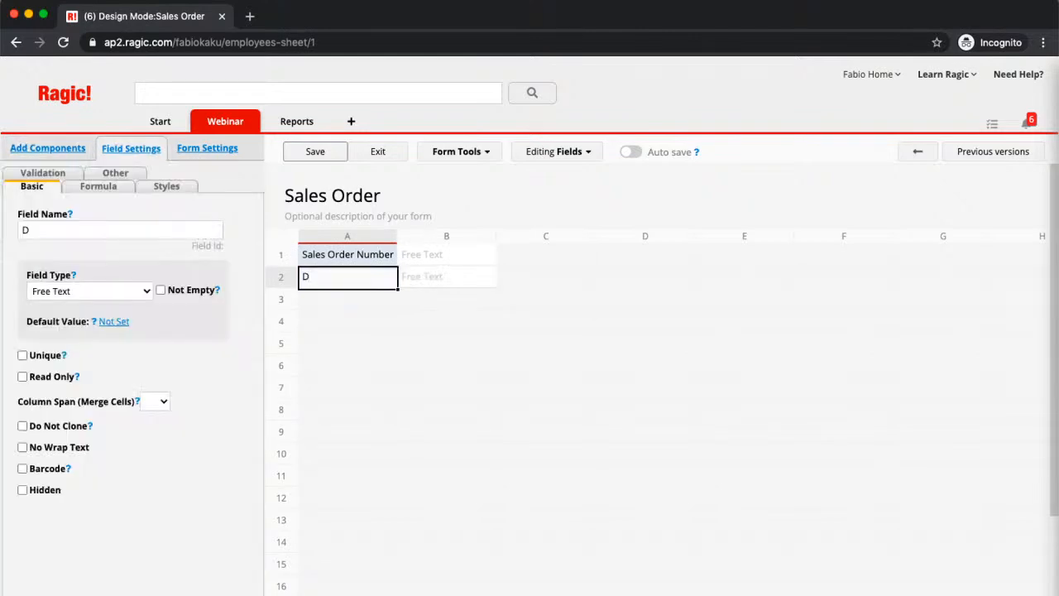
pyautogui.write('ate Of O')
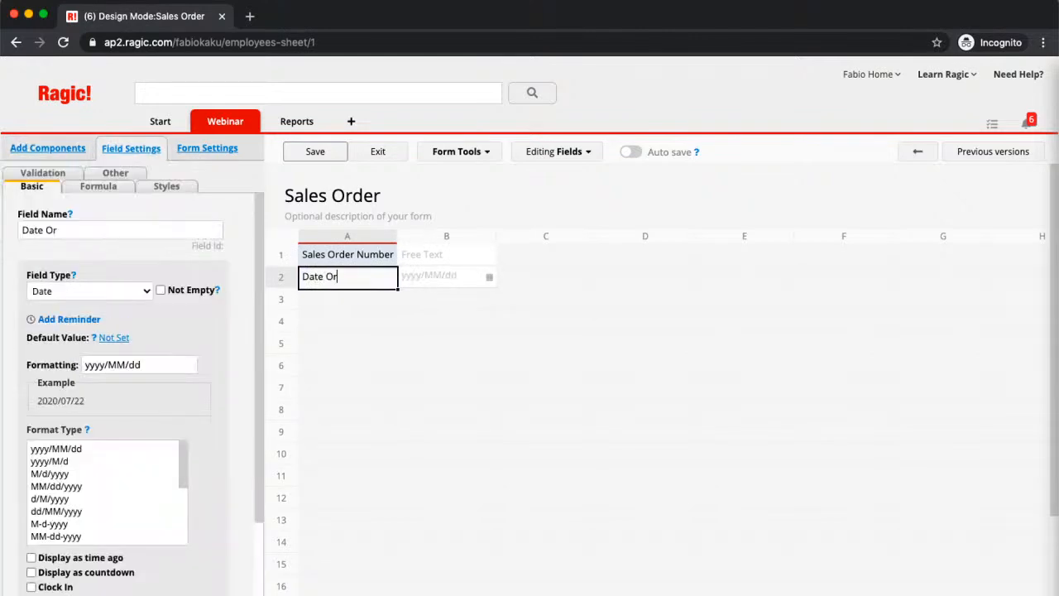
pyautogui.write('rder')
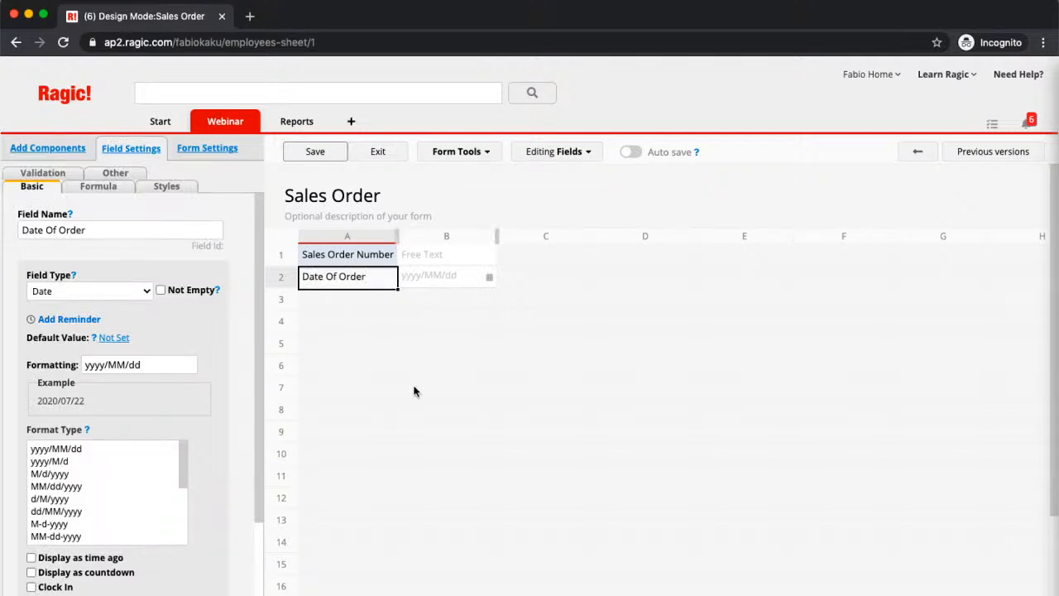
pyautogui.click(348, 297)
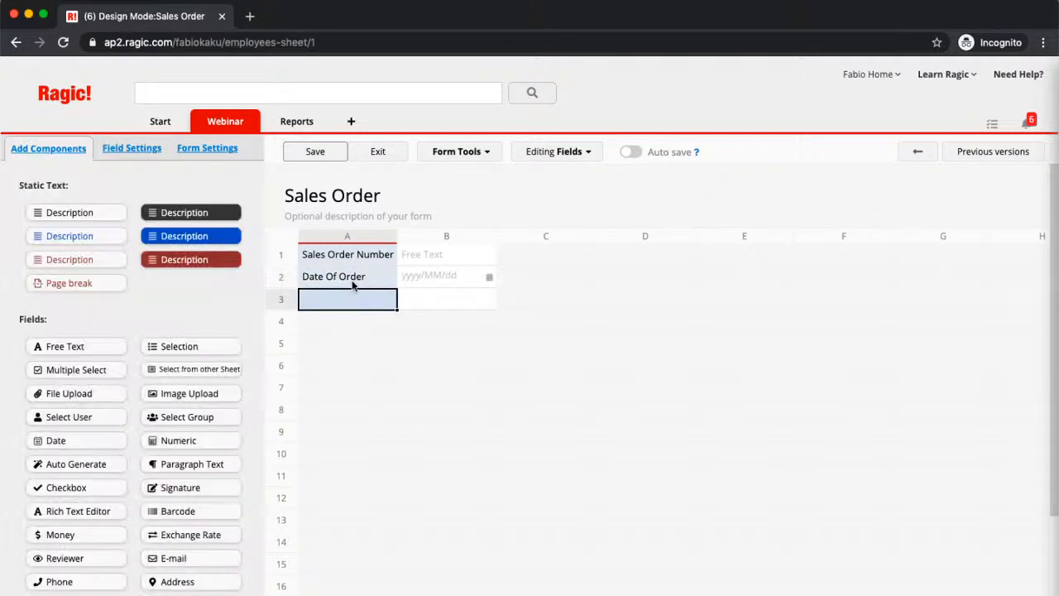
pyautogui.click(321, 156)
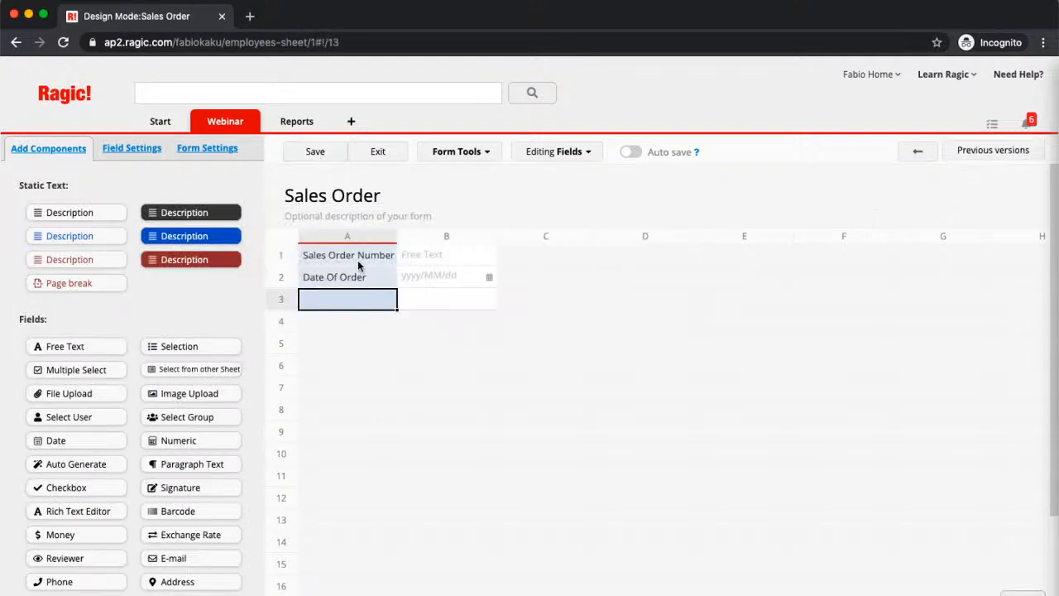
# - Make Sales Order Number an Auto Generate field with the format SO-{0,number,00000} and save the design
pyautogui.click(358, 262)
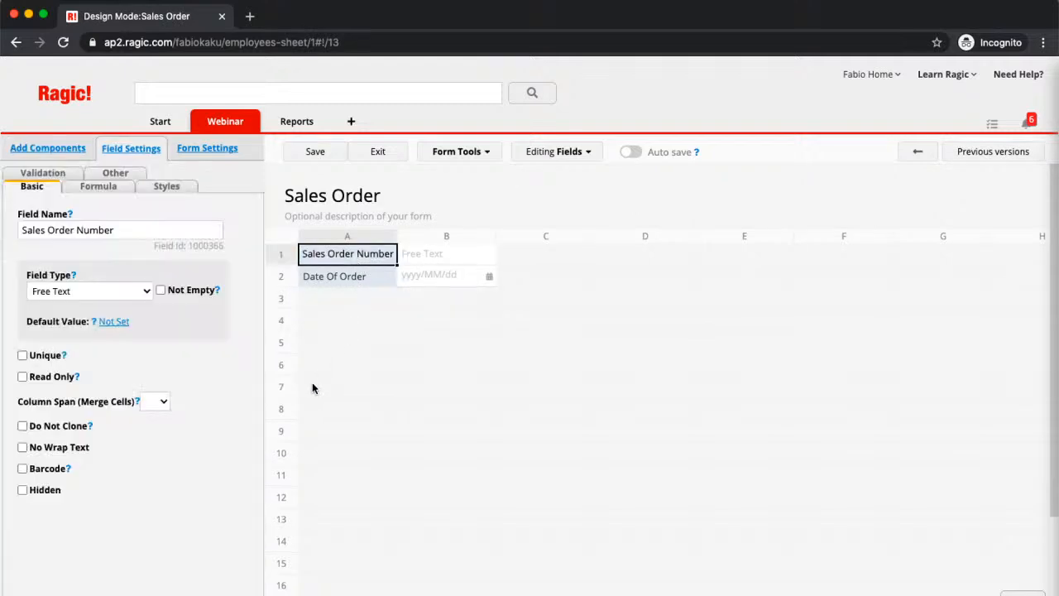
pyautogui.click(135, 295)
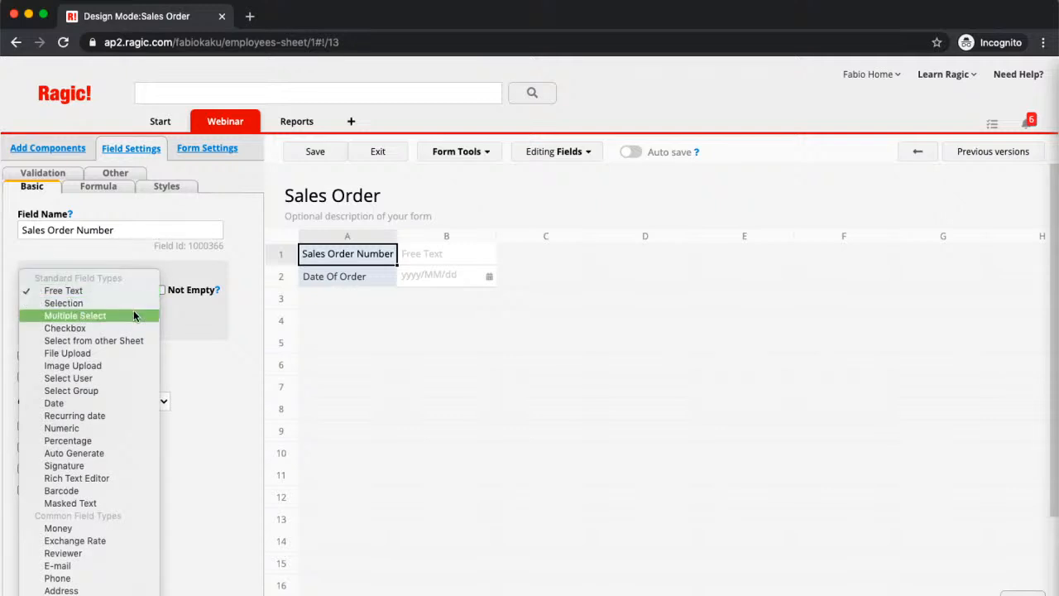
pyautogui.click(114, 454)
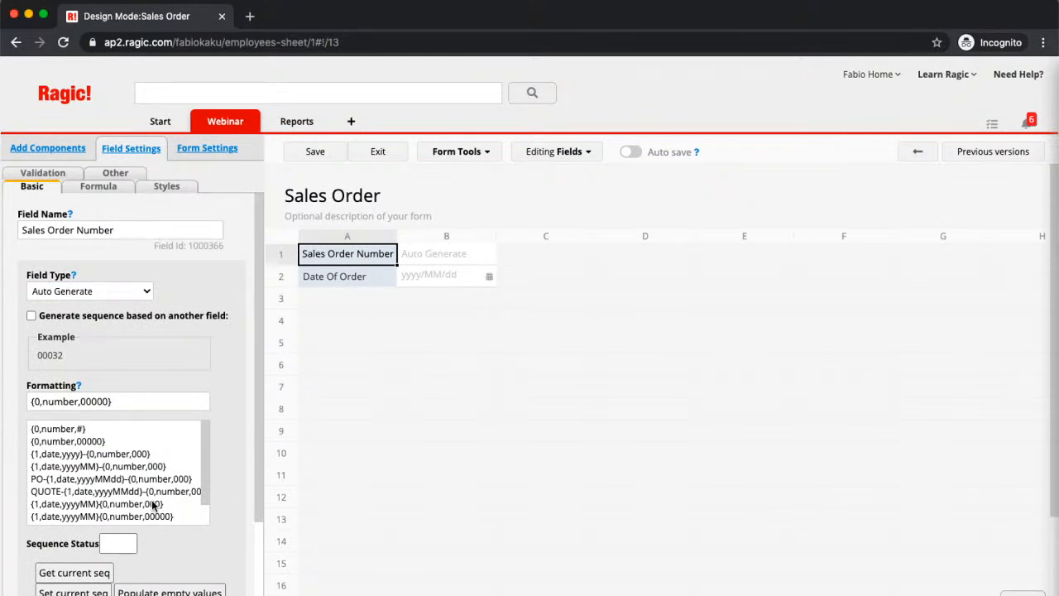
pyautogui.click(35, 400)
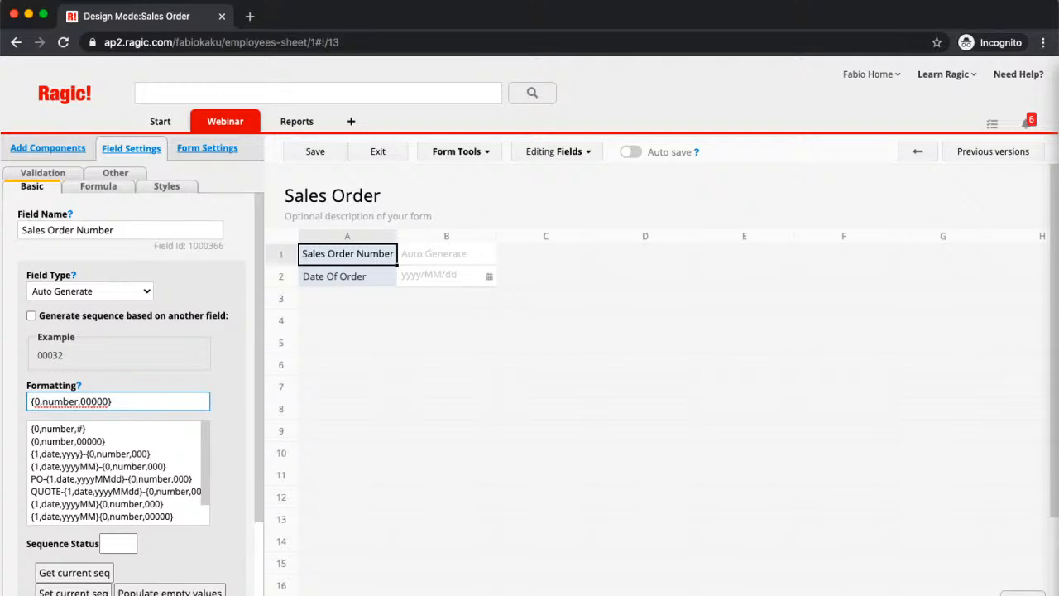
pyautogui.write('SO-')
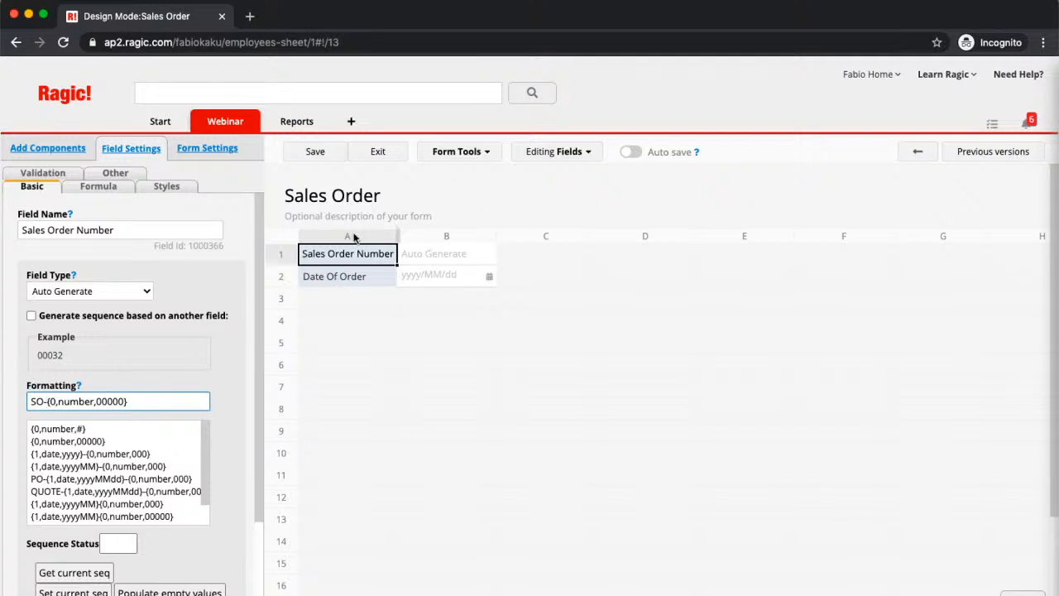
pyautogui.click(325, 155)
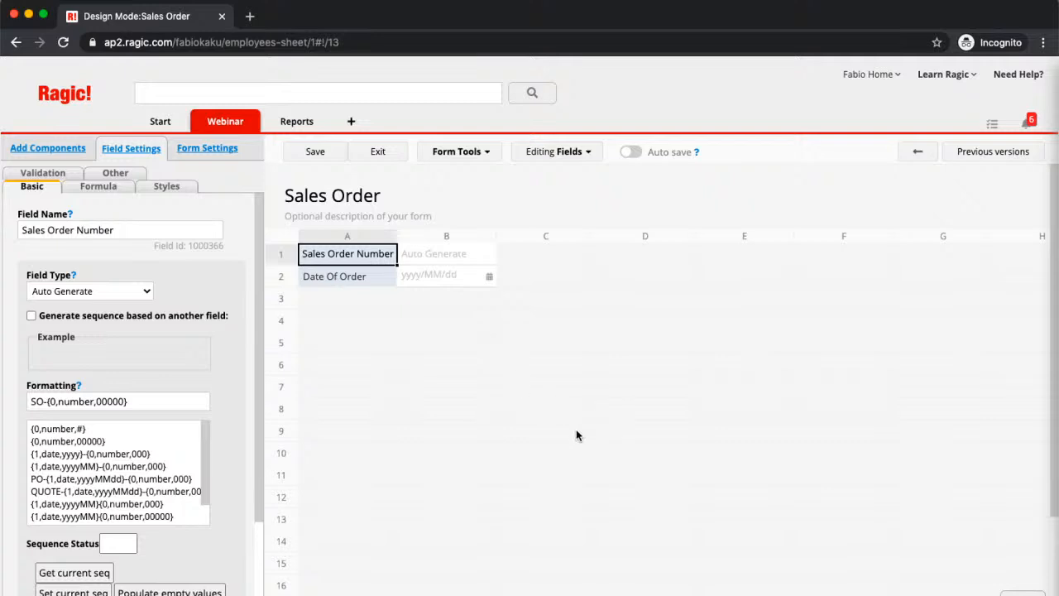
# - Set up Link & load to the Employees sheet and link its Name field into row 5, two blank rows below Date Of Order
pyautogui.moveTo(227, 129)
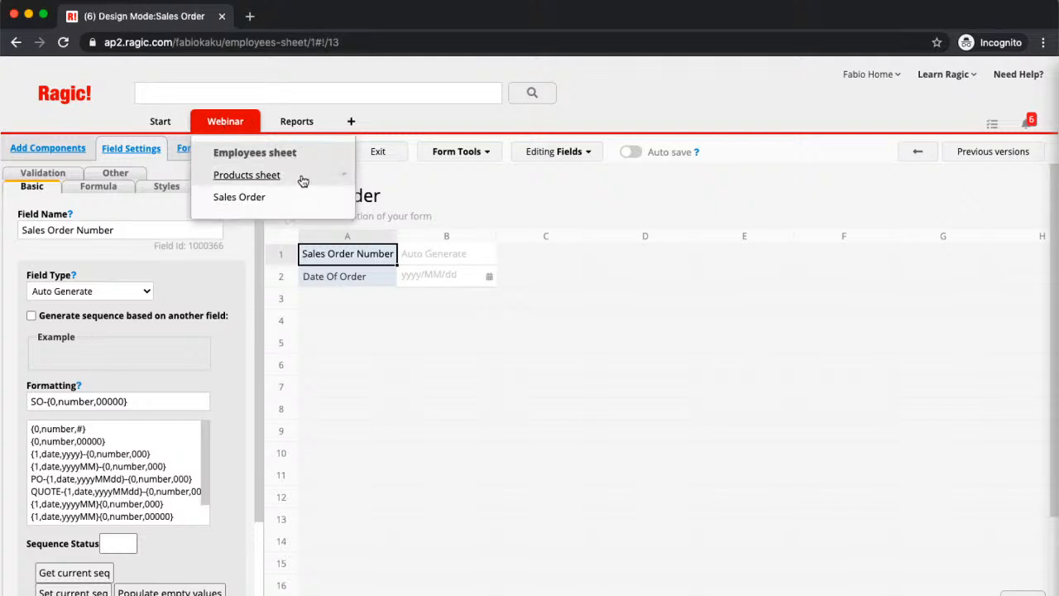
pyautogui.click(451, 151)
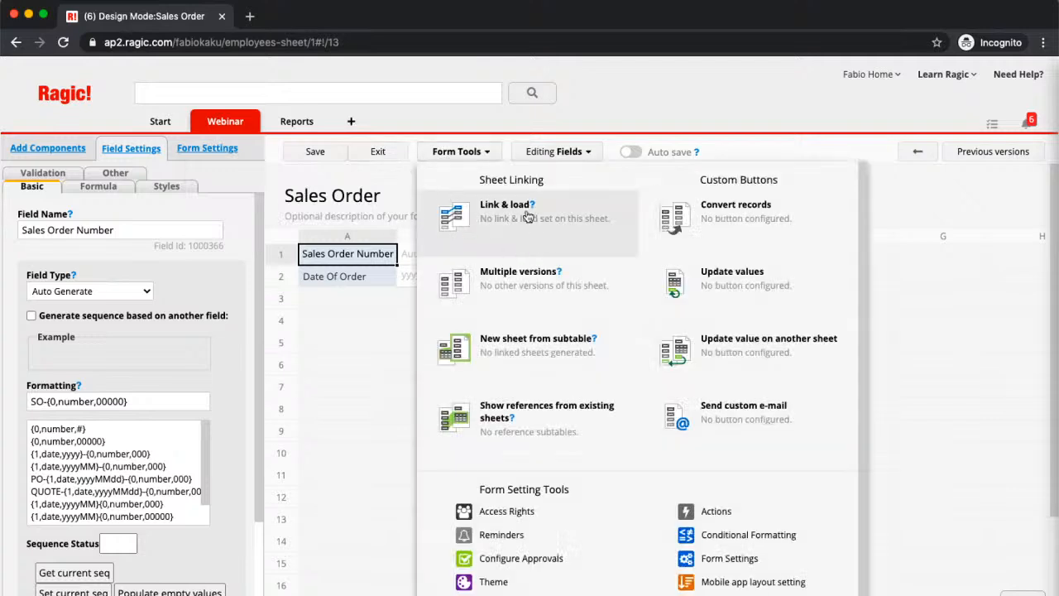
pyautogui.click(498, 216)
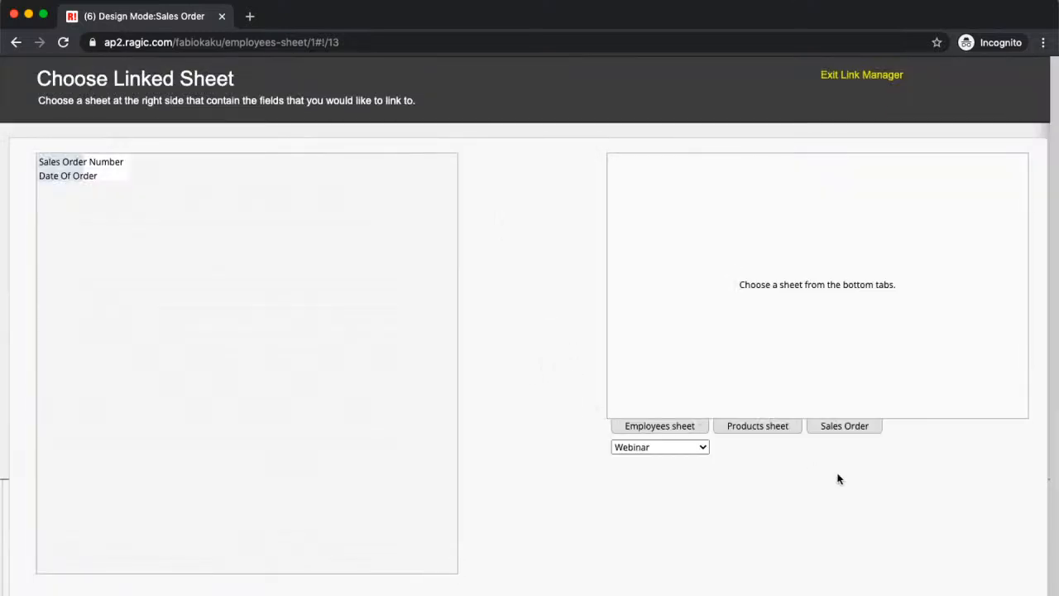
pyautogui.click(660, 427)
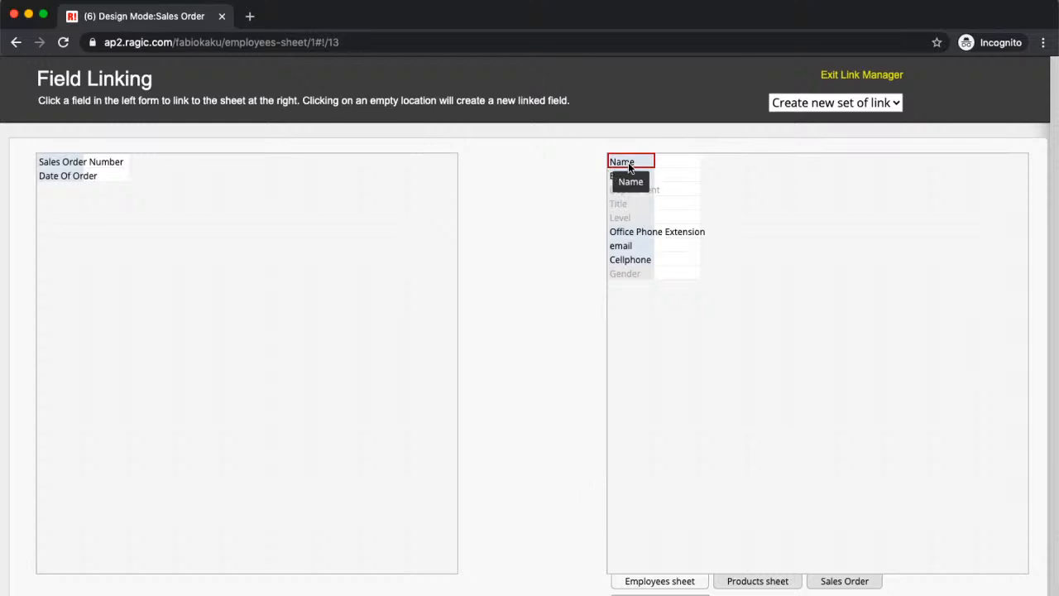
pyautogui.moveTo(629, 166); pyautogui.dragTo(66, 217)
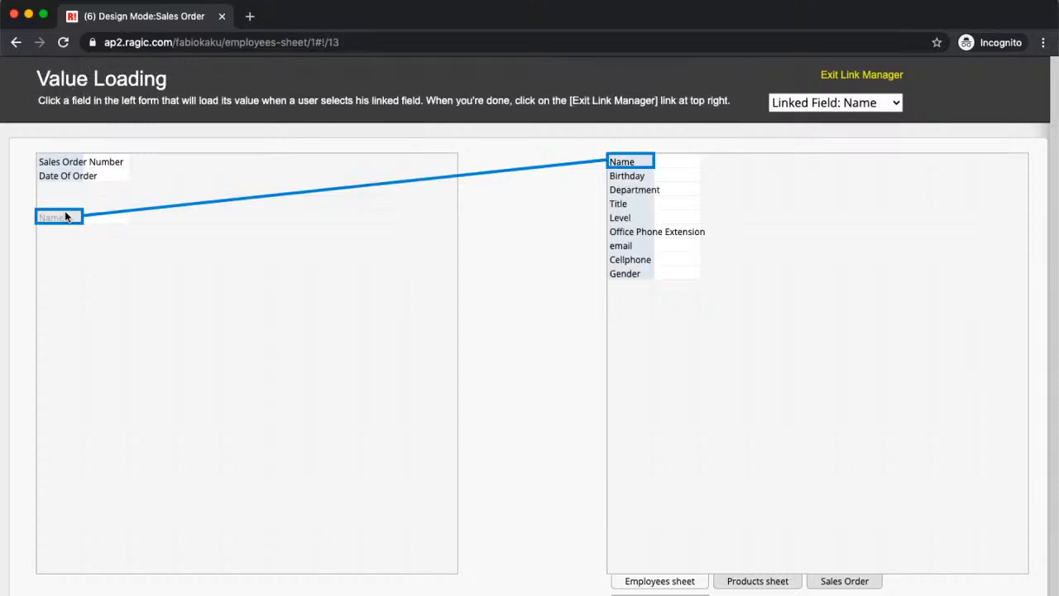
# - Map the employee's Department, Title, Level and email as loaded fields directly below the linked Name field
pyautogui.moveTo(619, 189); pyautogui.dragTo(58, 229)
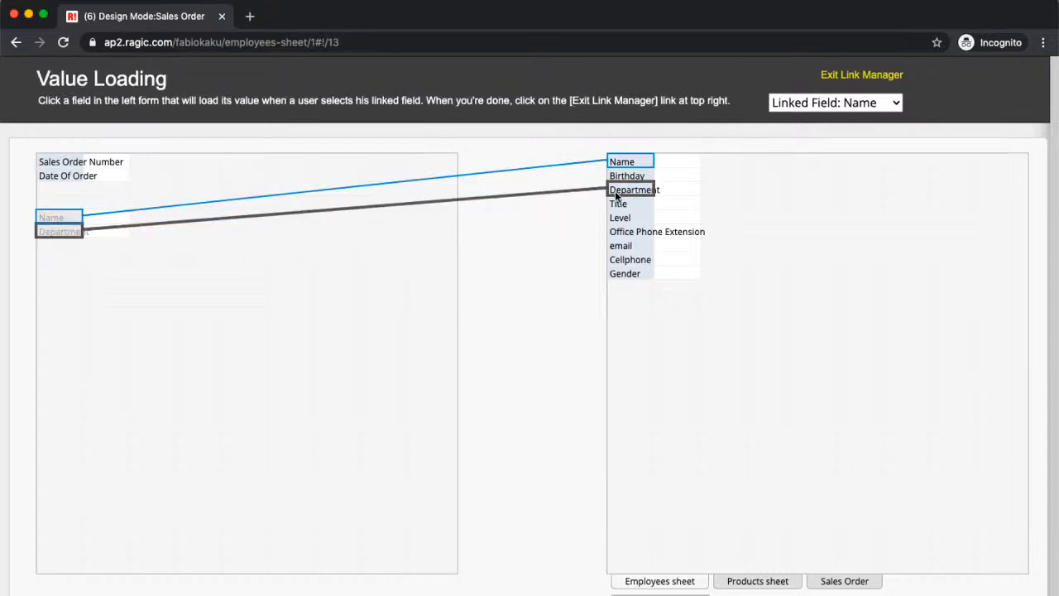
pyautogui.moveTo(649, 203); pyautogui.dragTo(59, 244)
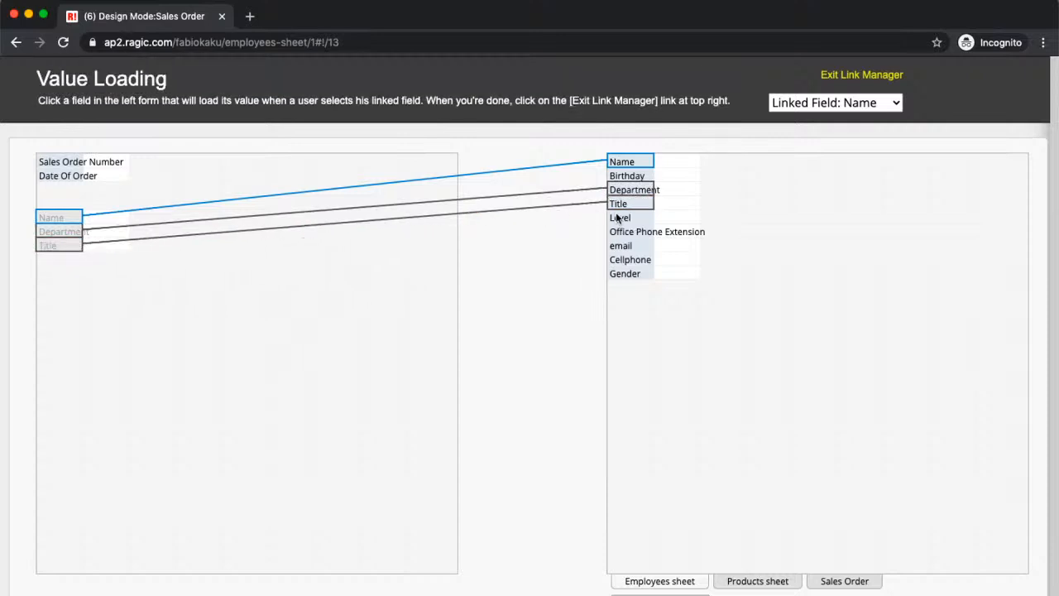
pyautogui.moveTo(627, 218); pyautogui.dragTo(51, 262)
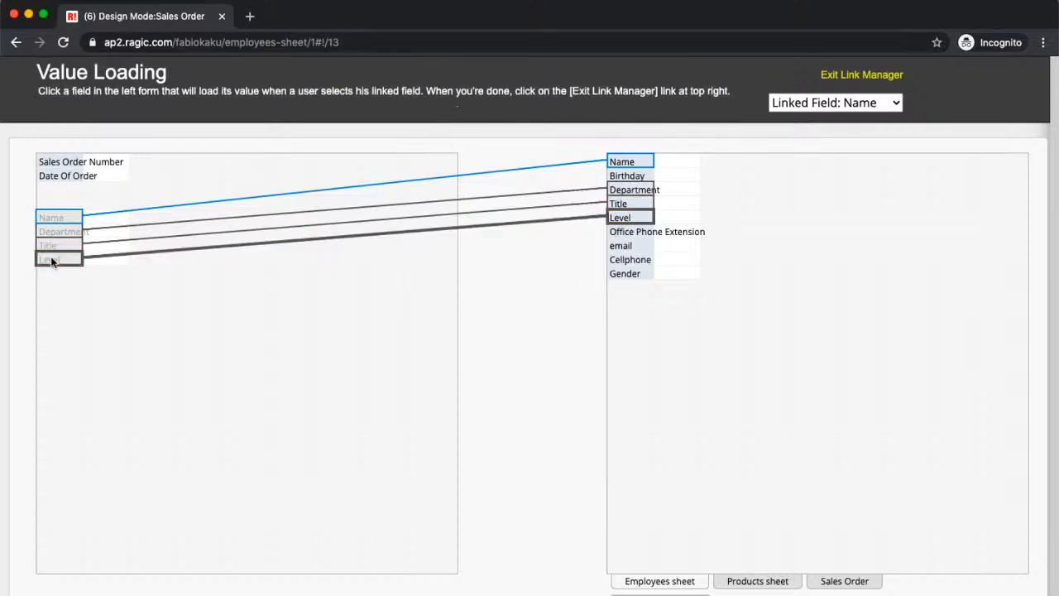
pyautogui.moveTo(621, 246); pyautogui.dragTo(65, 274)
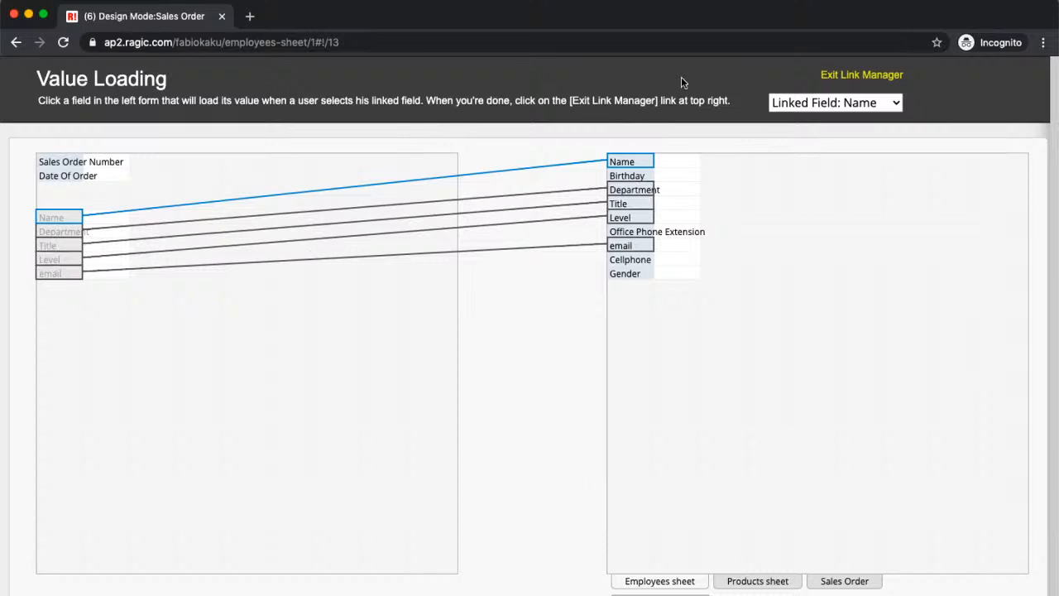
# - Exit the link manager, save the Sales Order design and leave design mode
pyautogui.click(861, 75)
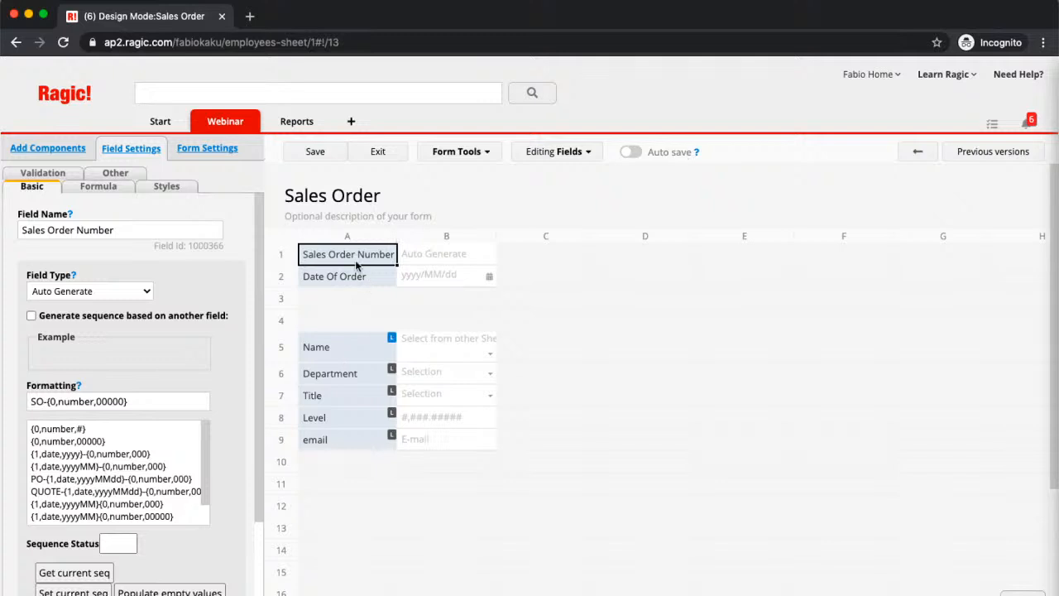
pyautogui.click(314, 159)
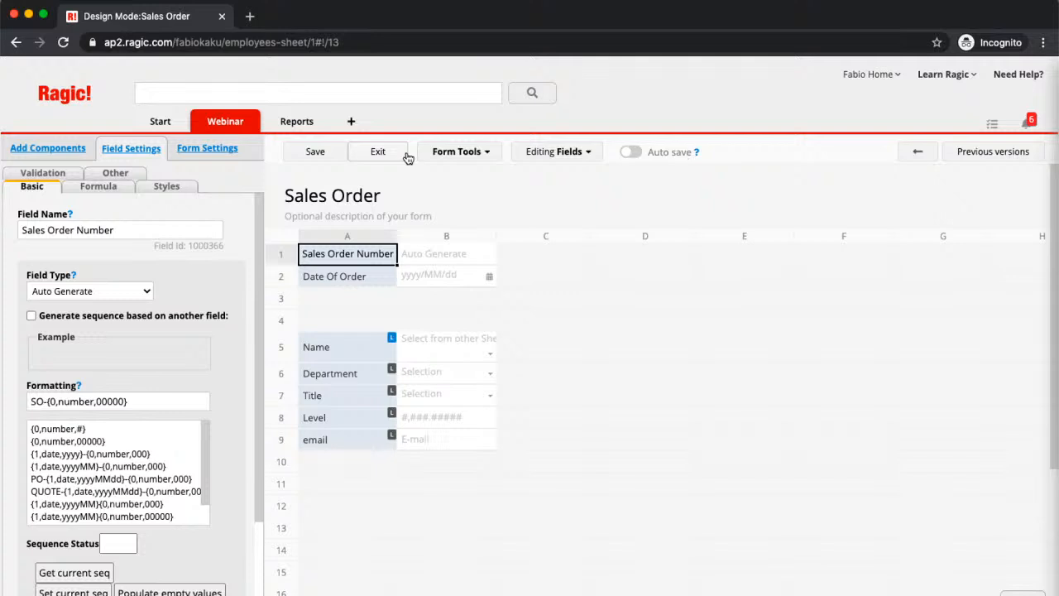
pyautogui.click(379, 152)
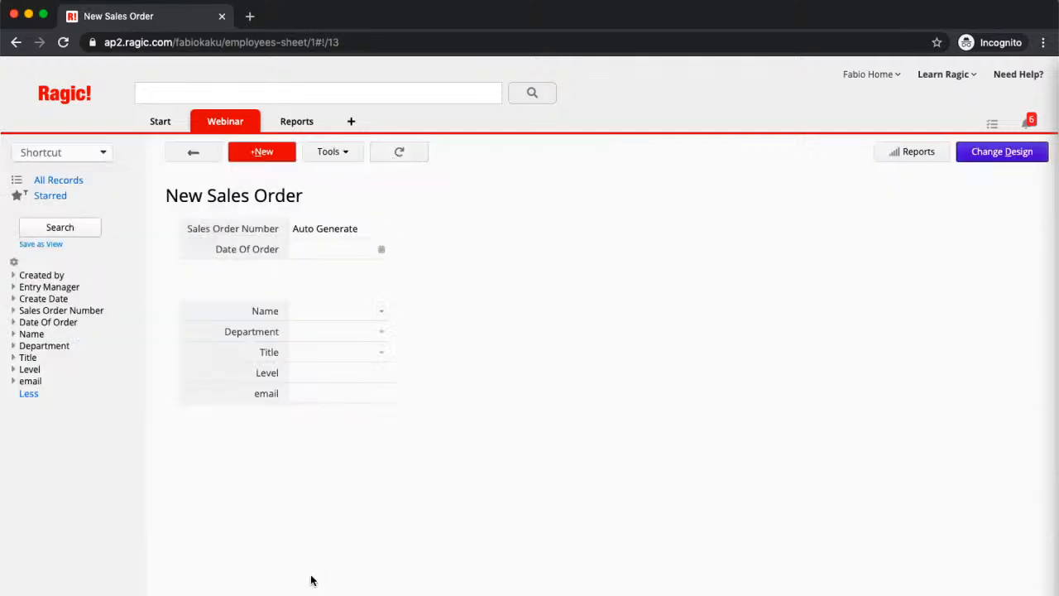
# - Fill in a new sales order with the second level 4 Sales associate and the order date 2020/07/21, and save it
pyautogui.click(384, 311)
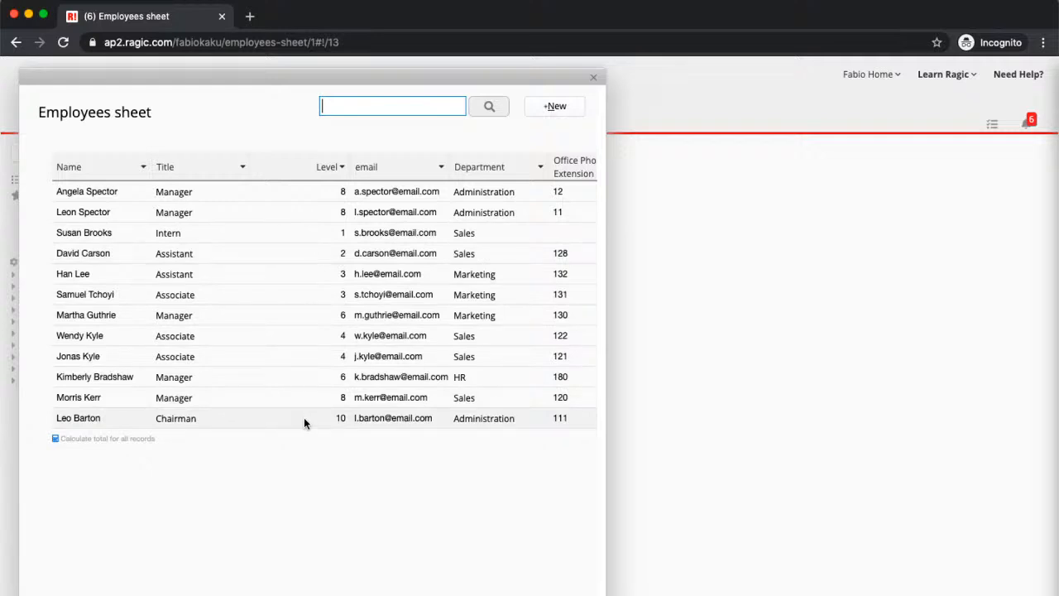
pyautogui.click(249, 364)
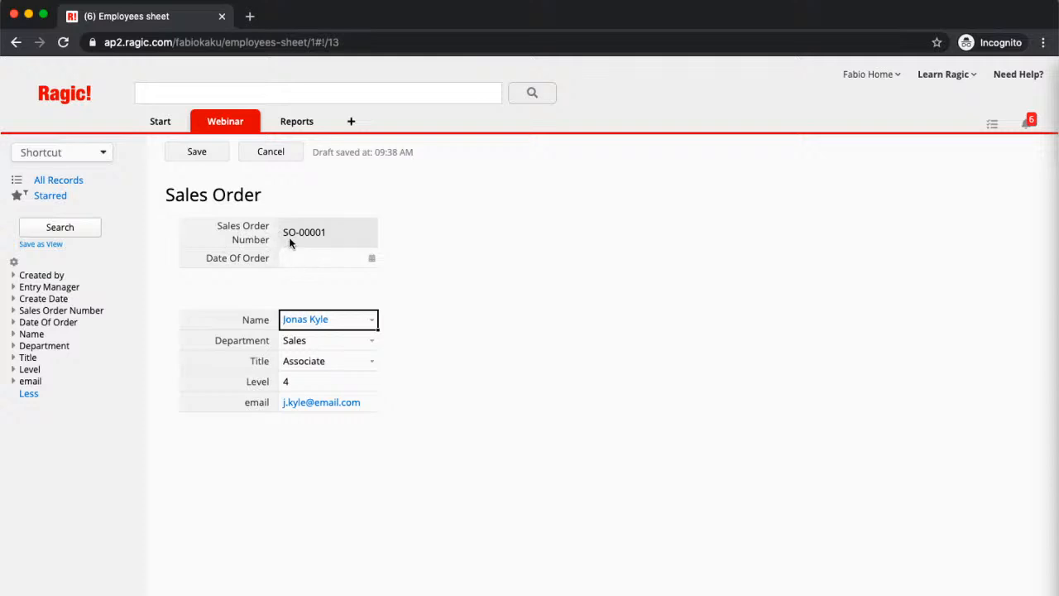
pyautogui.click(374, 261)
pyautogui.click(373, 259)
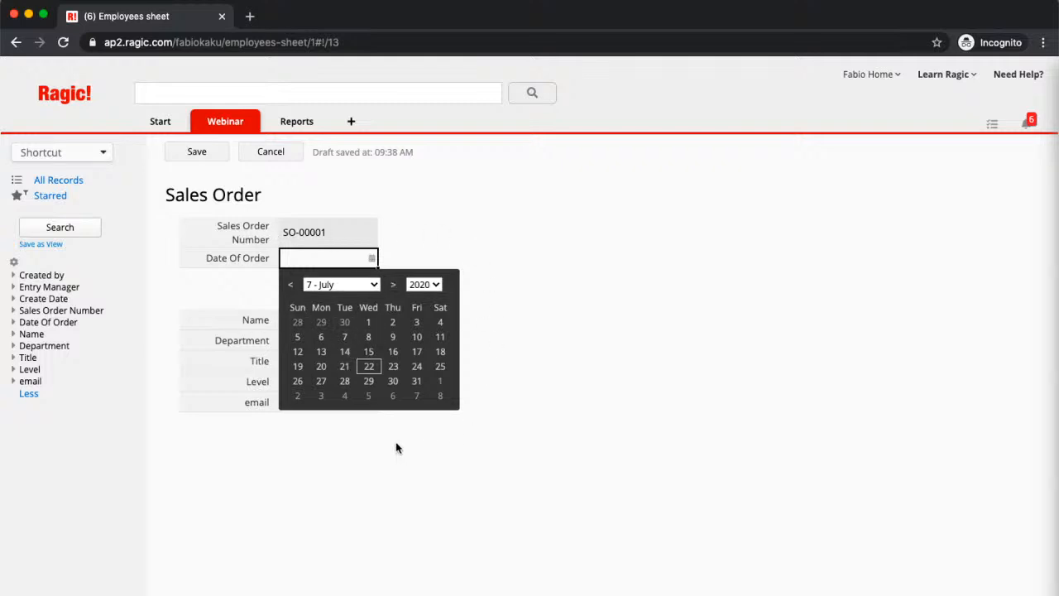
pyautogui.click(345, 366)
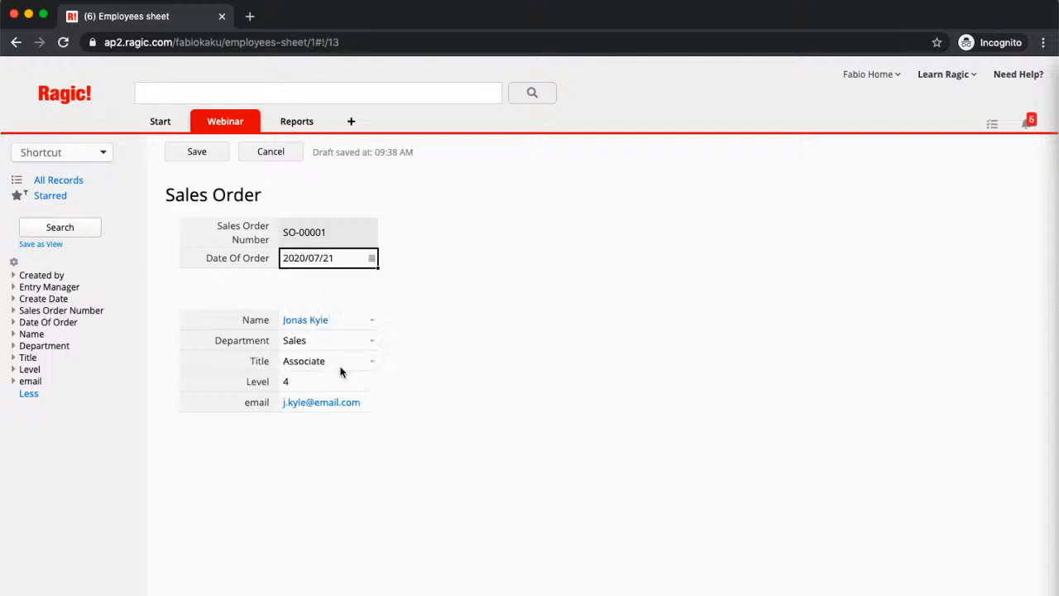
pyautogui.click(198, 151)
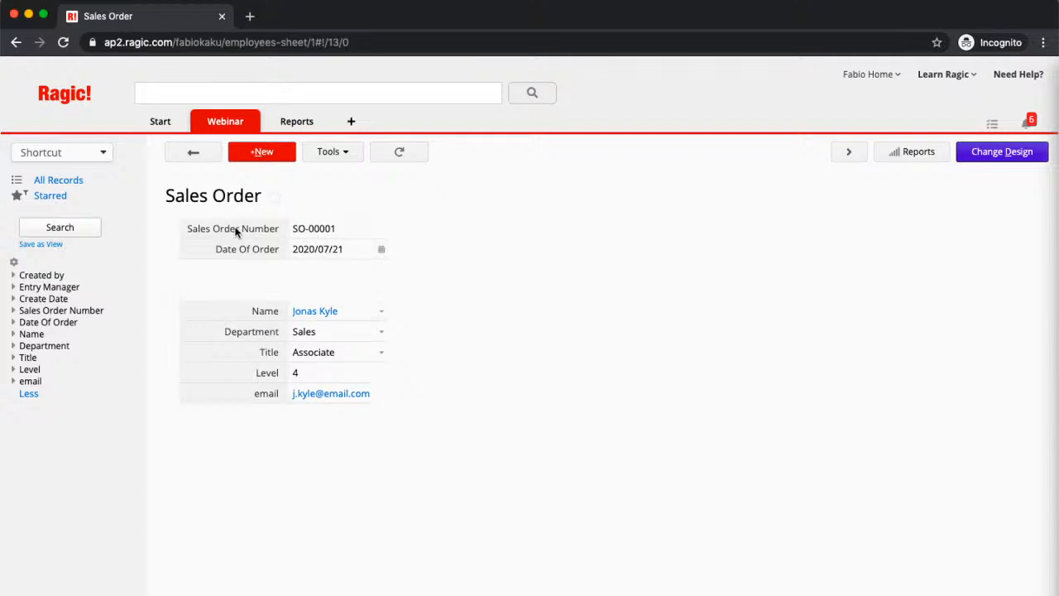
# - Reopen the Sales Order design, add a plain description reading "Employee" in A4 above the linked Name field, and save
pyautogui.click(1008, 152)
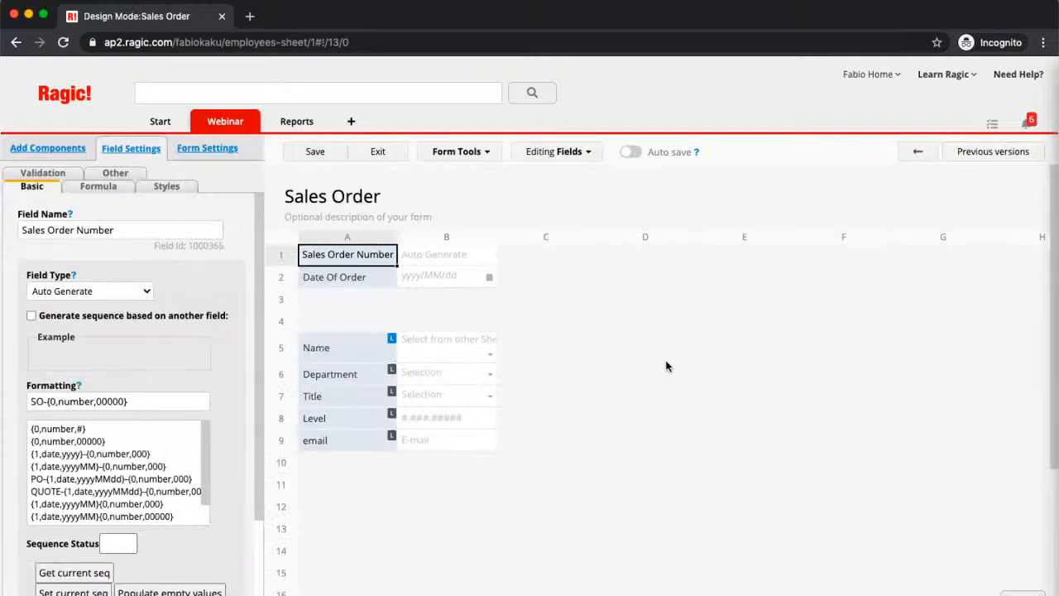
pyautogui.click(349, 322)
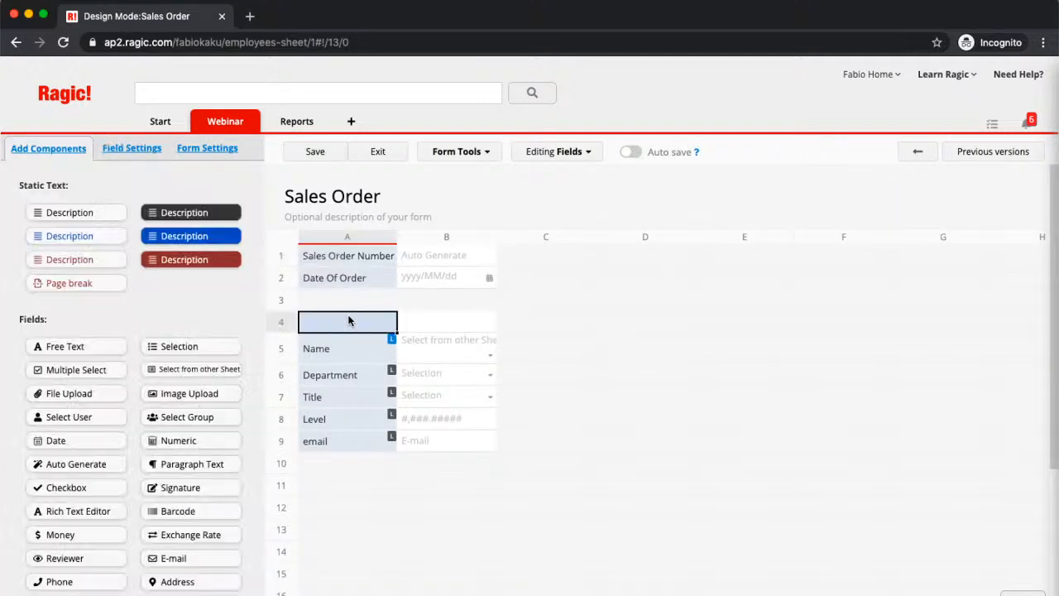
pyautogui.click(79, 217)
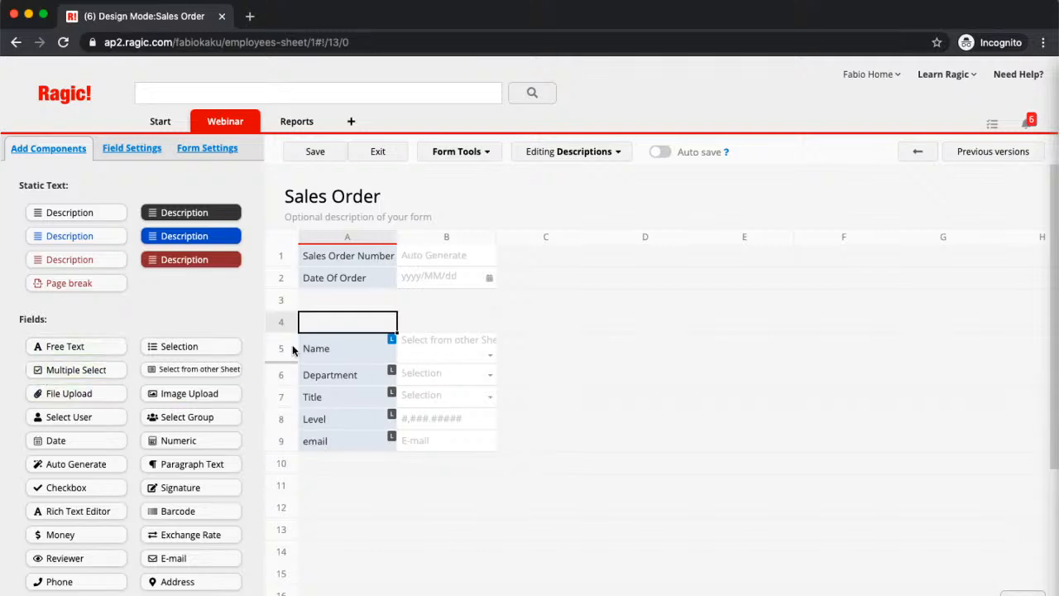
pyautogui.click(344, 315)
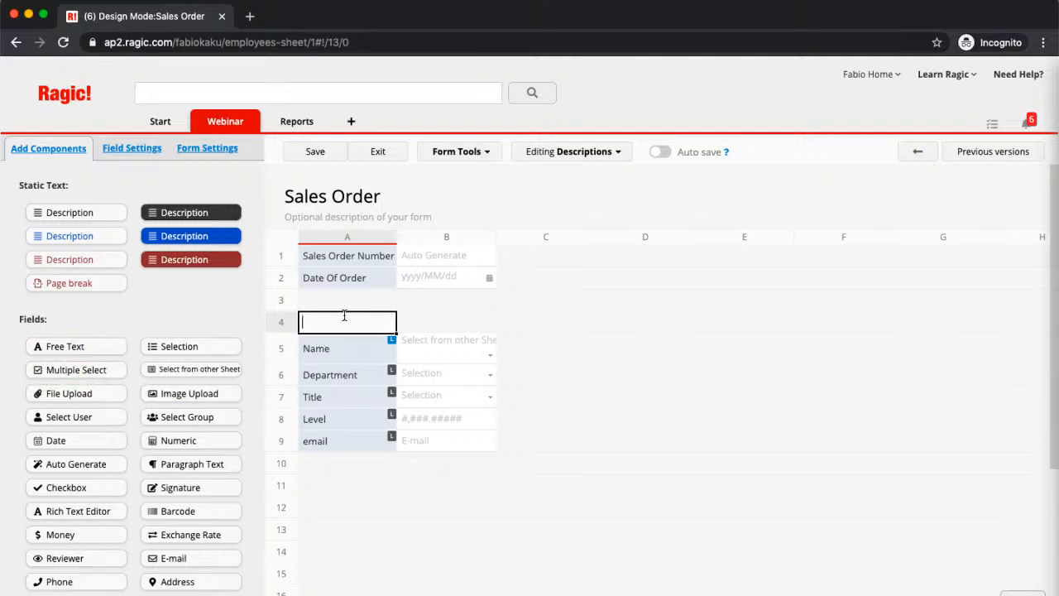
pyautogui.write('Employ')
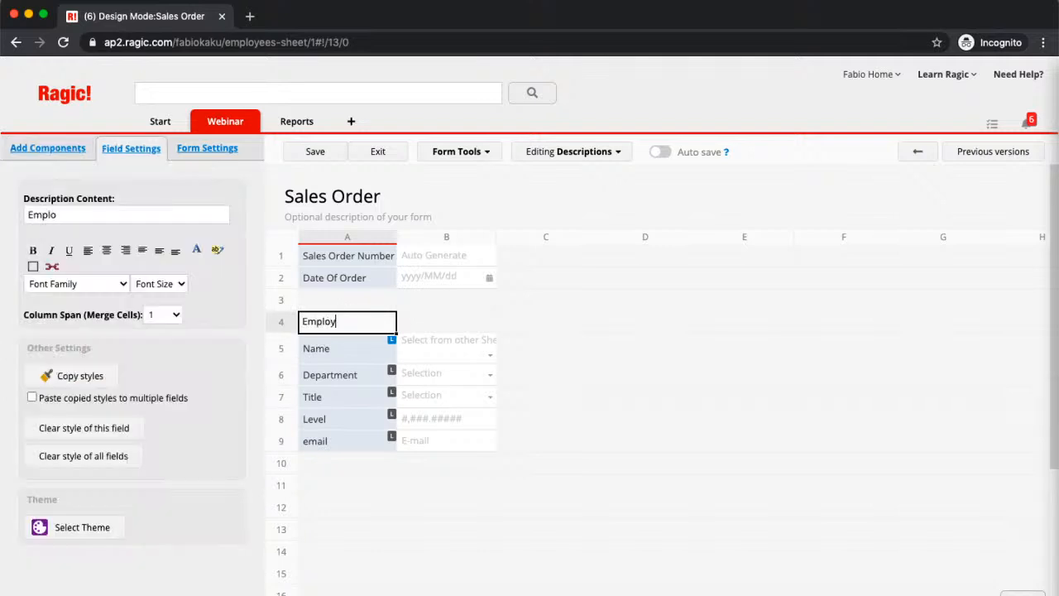
pyautogui.write('ee Who')
pyautogui.press('BackSpace')
pyautogui.press('BackSpace')
pyautogui.press('BackSpace')
pyautogui.click(300, 152)
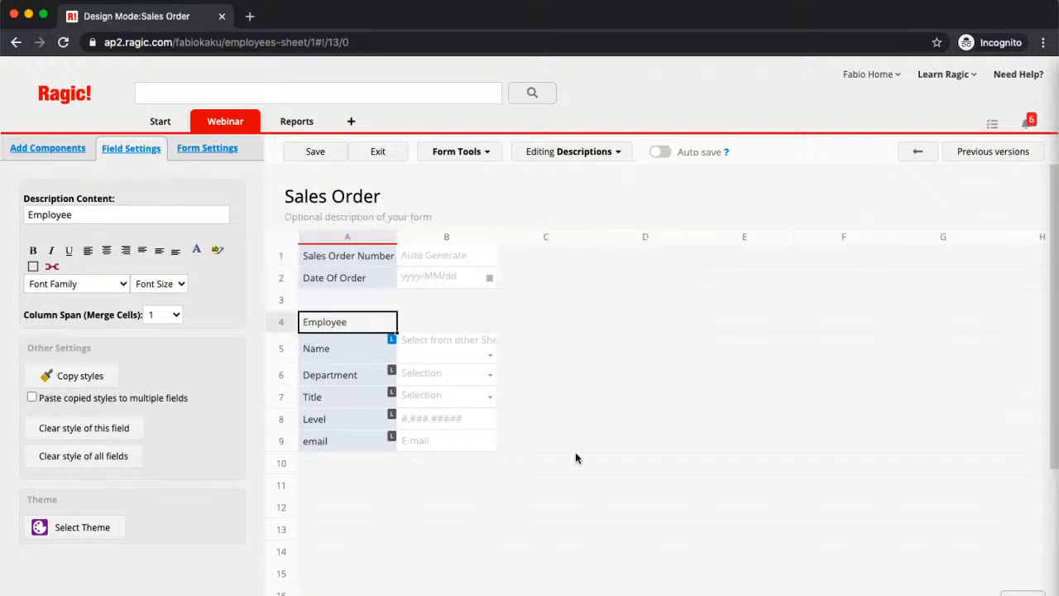
# - Add a description reading "Client" in D4, on the same row as the Employee heading
pyautogui.click(654, 331)
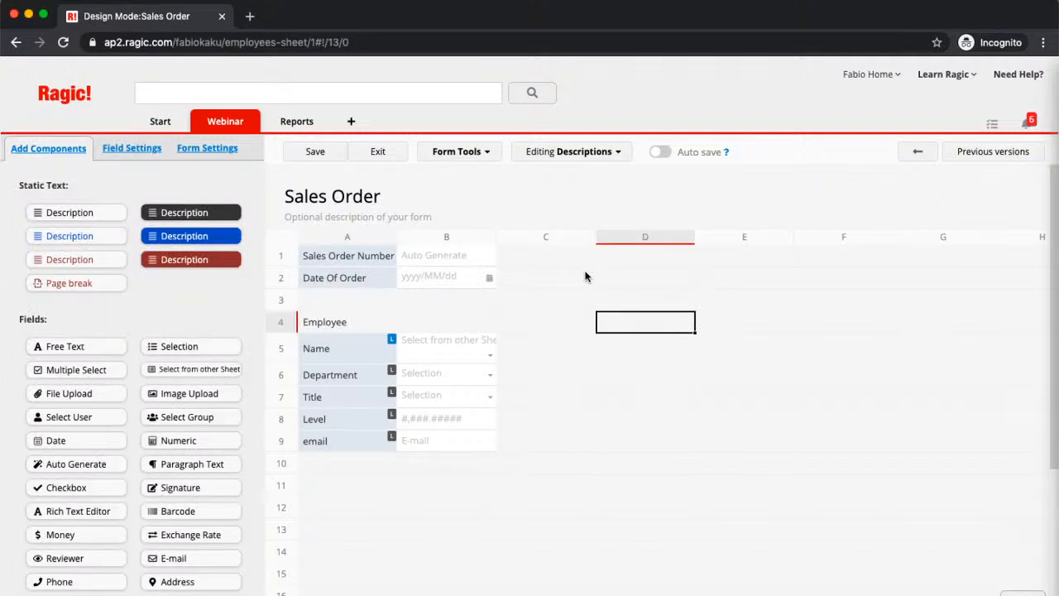
pyautogui.write('C')
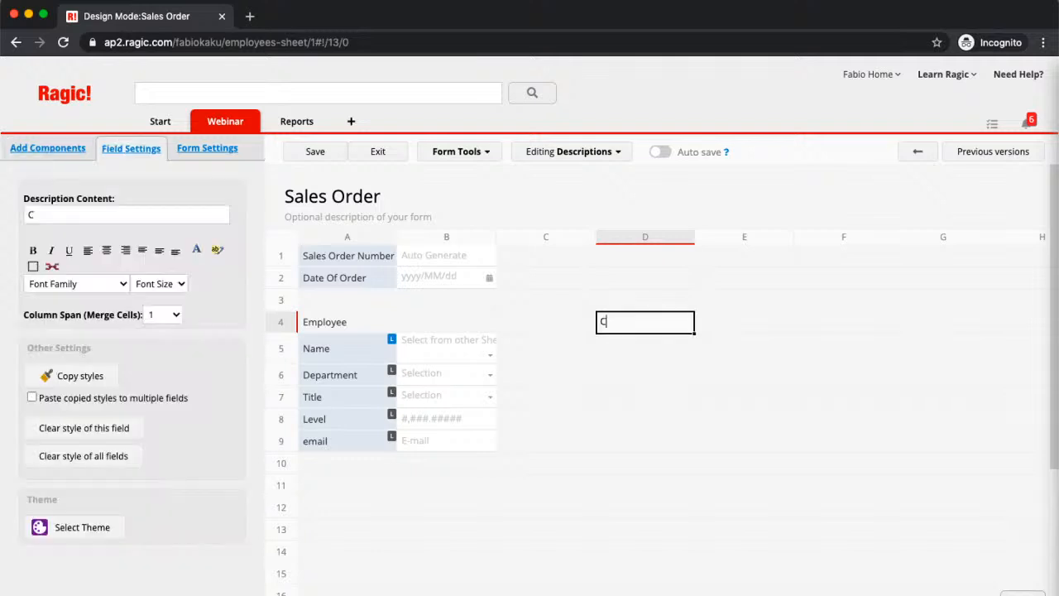
pyautogui.write('lient')
# - Add a Free Text field called Name in D5, directly below the Client heading
pyautogui.click(635, 348)
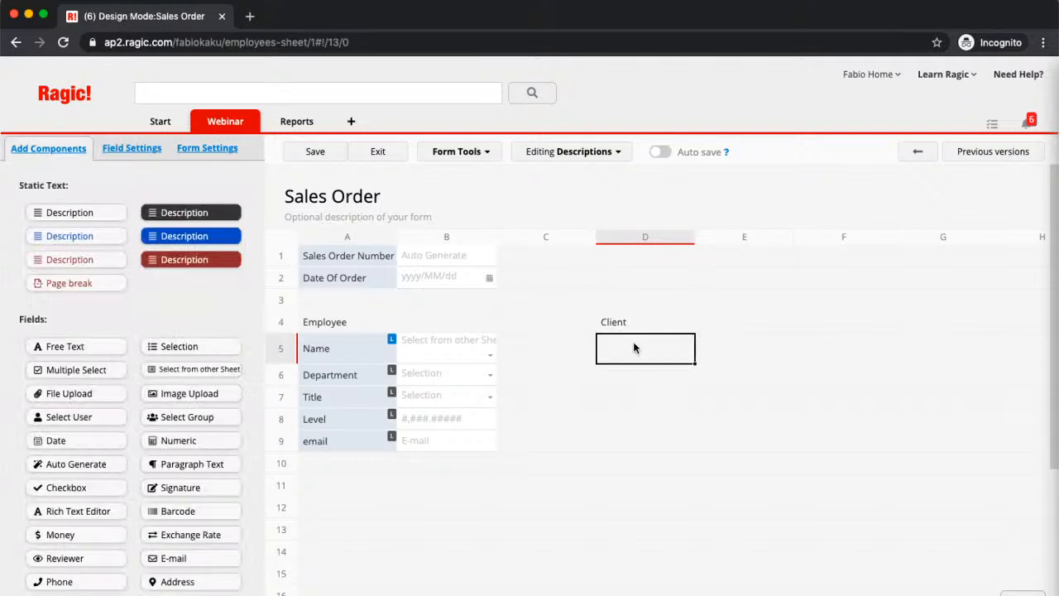
pyautogui.click(77, 349)
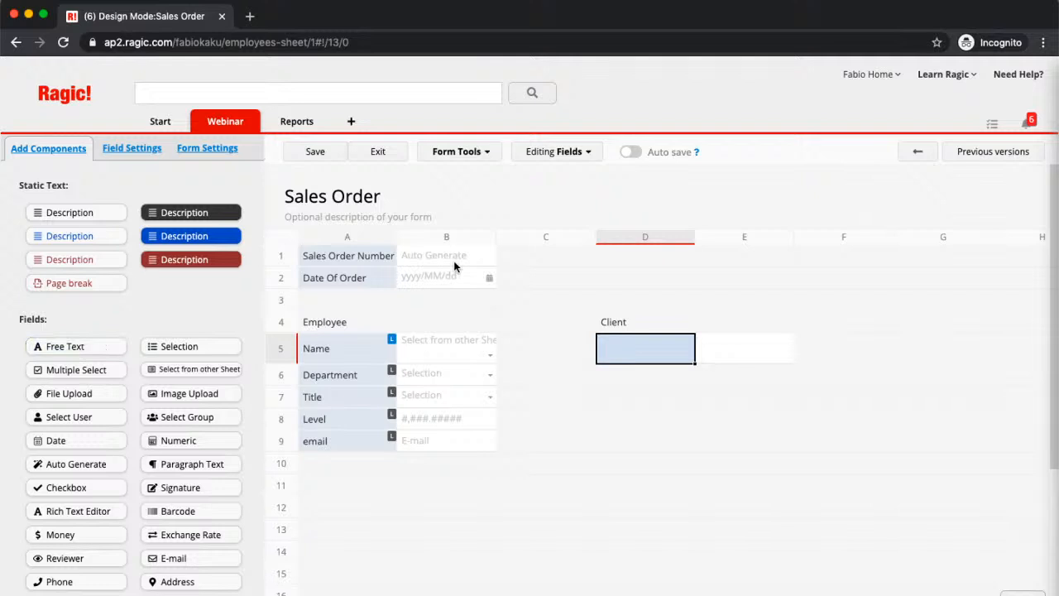
pyautogui.write('Name')
pyautogui.press('Return')
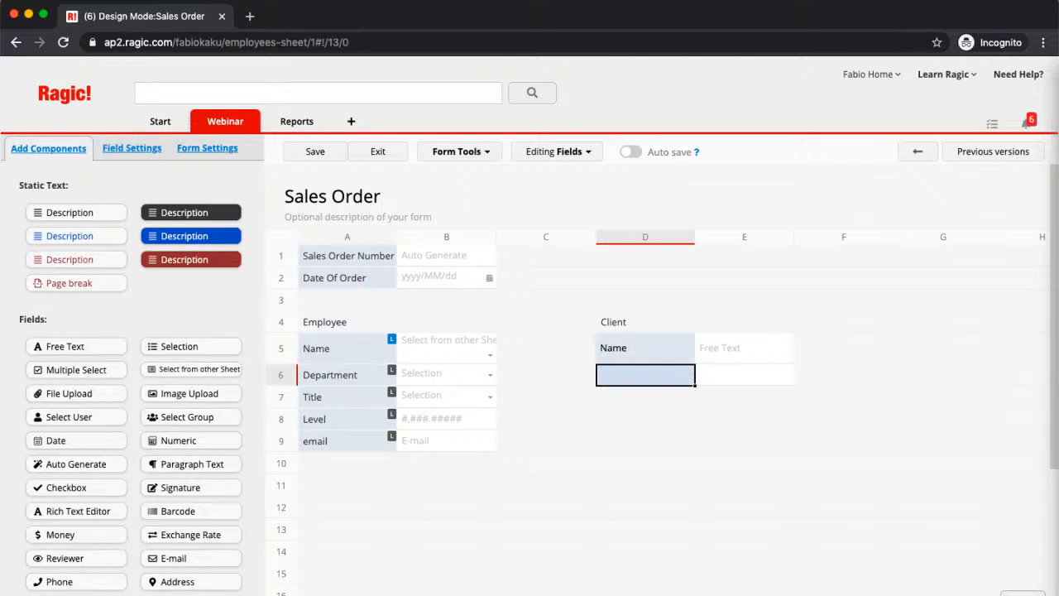
# - Add Phone and Address fields in D6 and D7, below the client's Name field
pyautogui.write('Phone')
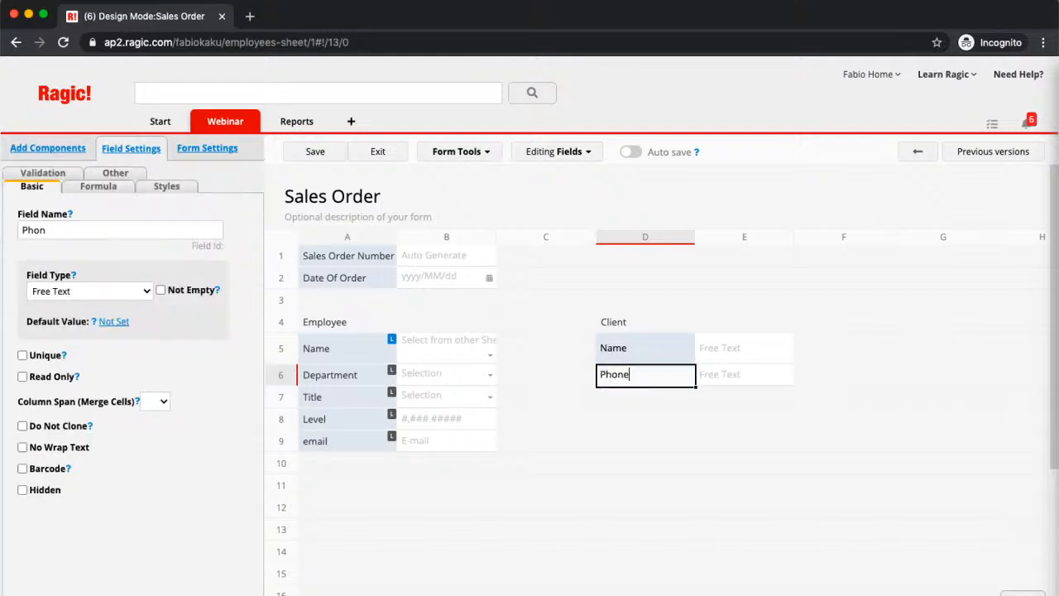
pyautogui.press('Return')
pyautogui.write('An')
pyautogui.press('BackSpace')
pyautogui.write('ddress')
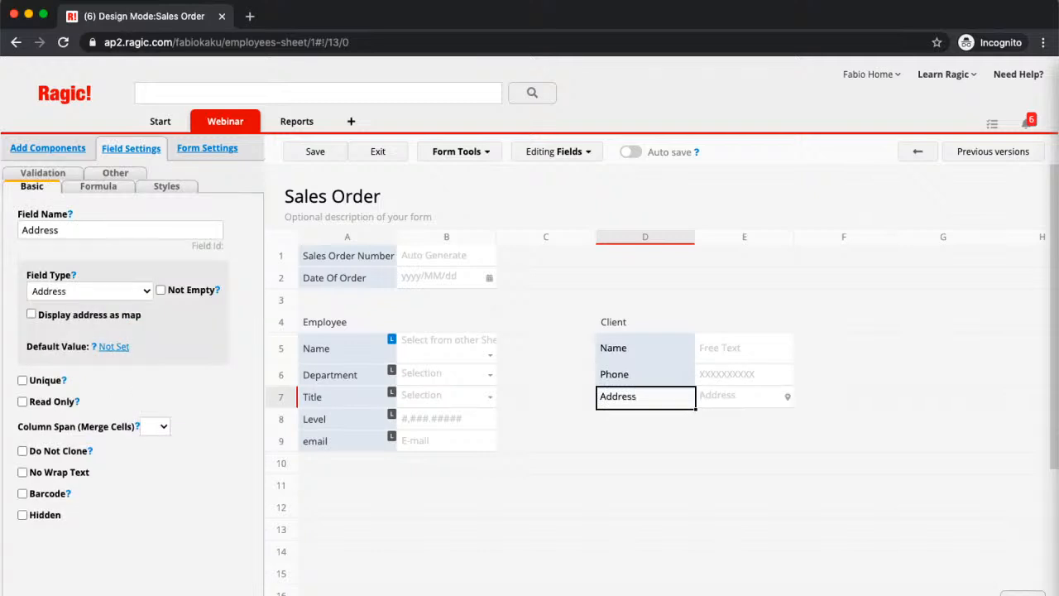
pyautogui.press('Return')
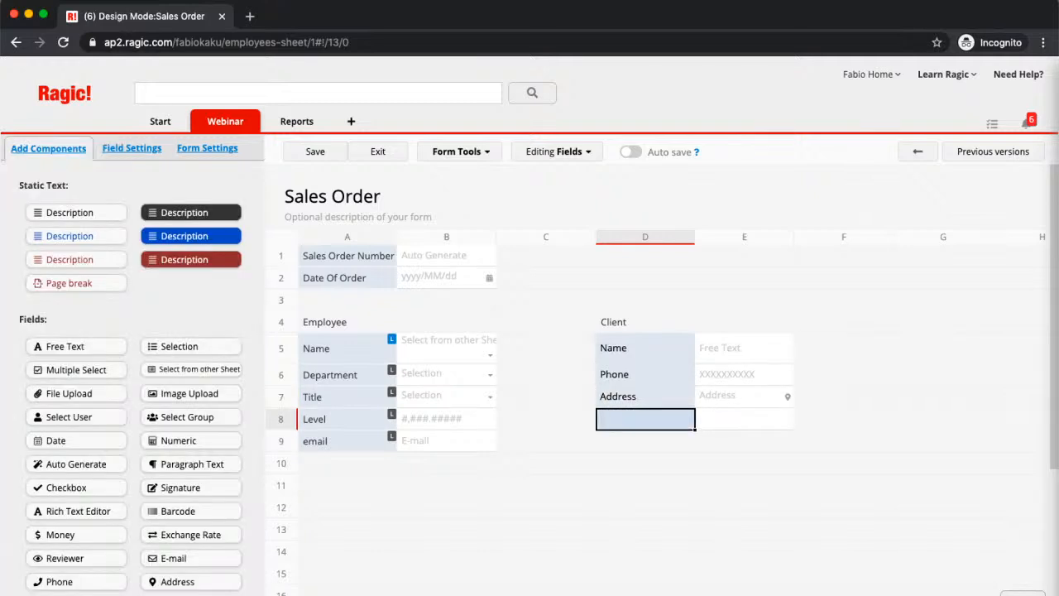
# - Add a Preferred Payment Method field in D8 below Address and save the design
pyautogui.write('Prefe')
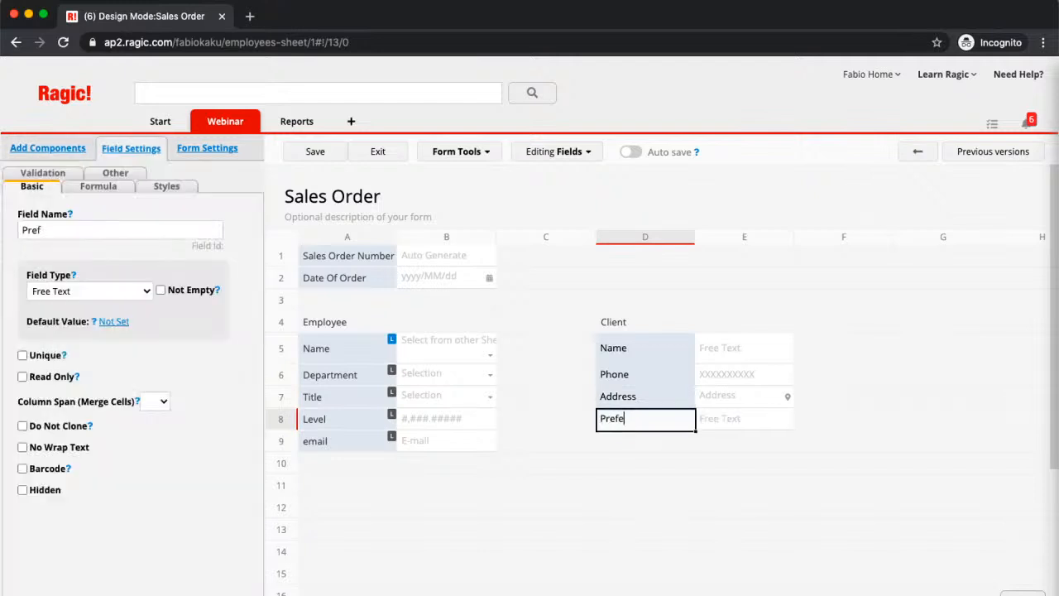
pyautogui.write('rred Payment Method')
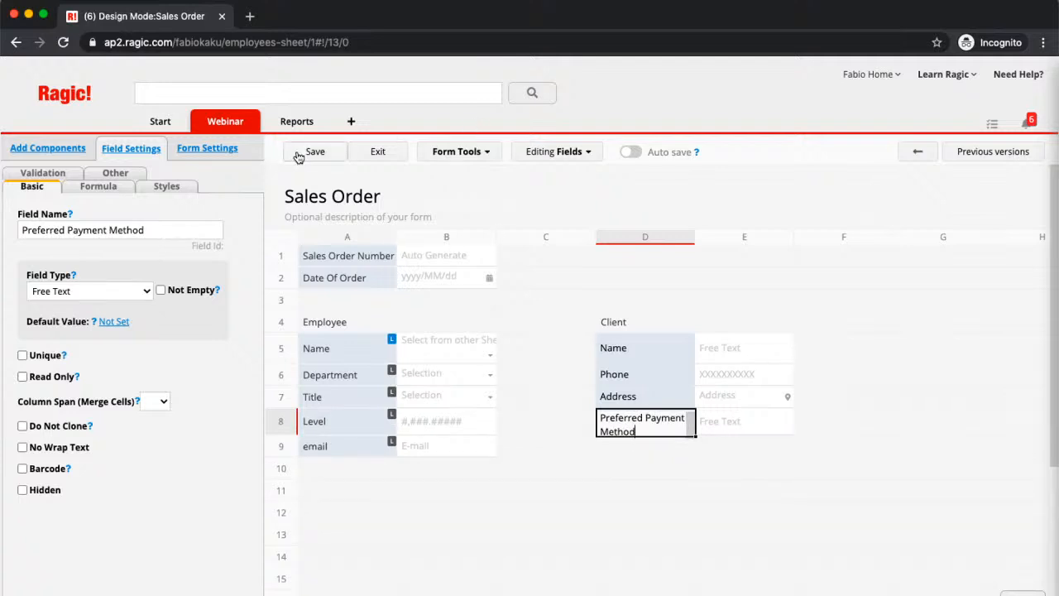
pyautogui.click(299, 154)
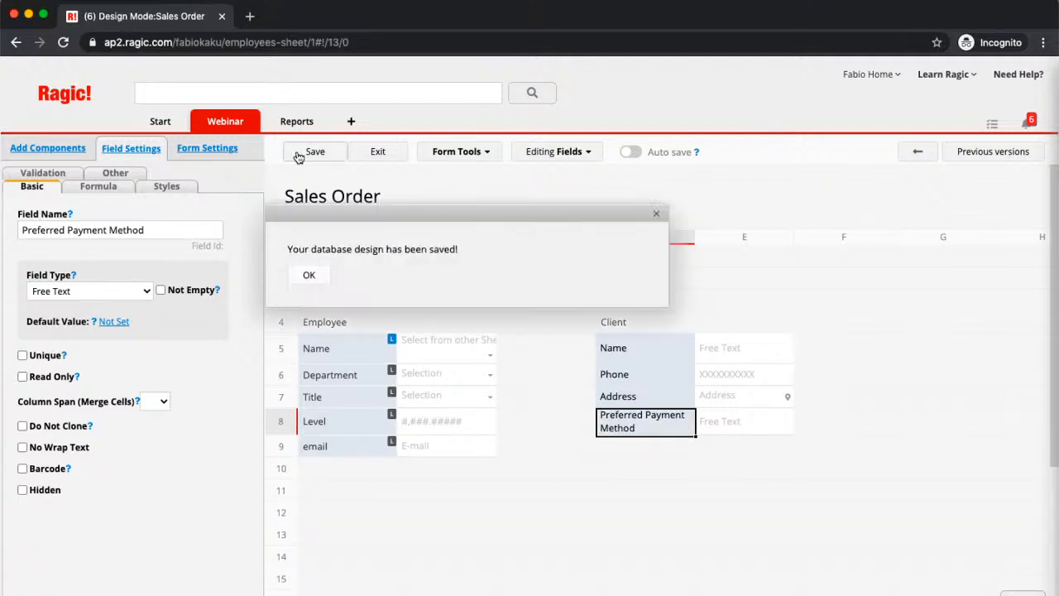
# - Make Preferred Payment Method a Selection field with choices Cash, Credit Card and Check, allow users to add new options, and save
pyautogui.click(109, 297)
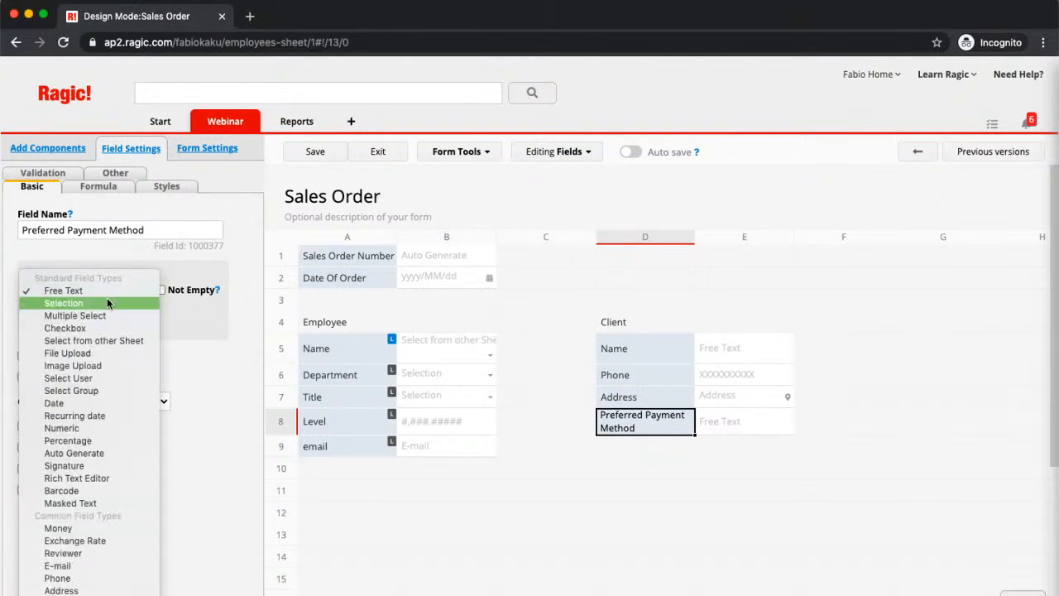
pyautogui.click(107, 303)
pyautogui.click(74, 395)
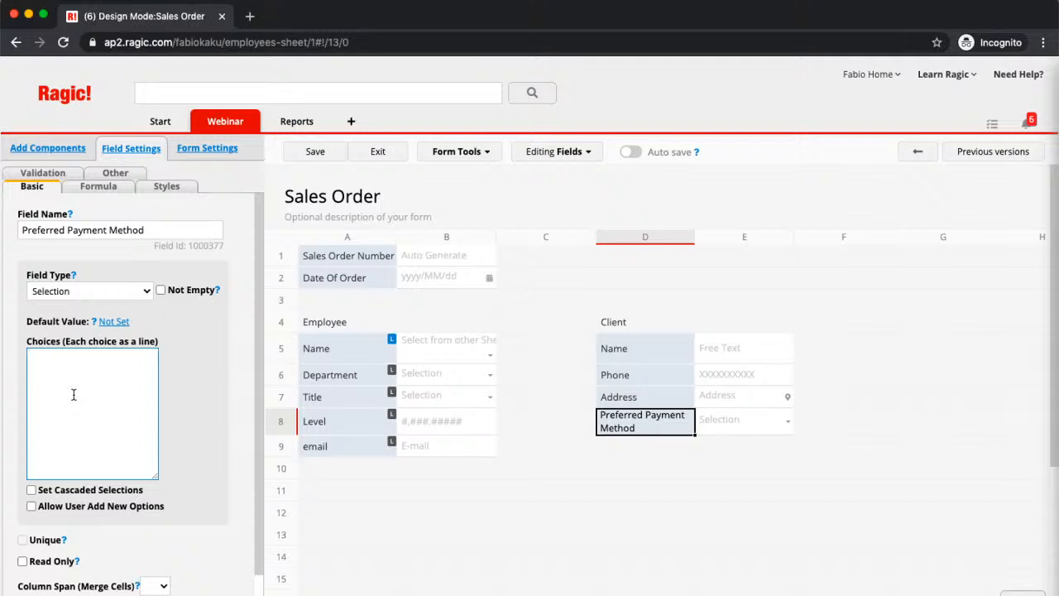
pyautogui.write('Cash')
pyautogui.press('Return')
pyautogui.write('Credit Card')
pyautogui.press('Return')
pyautogui.write('Check')
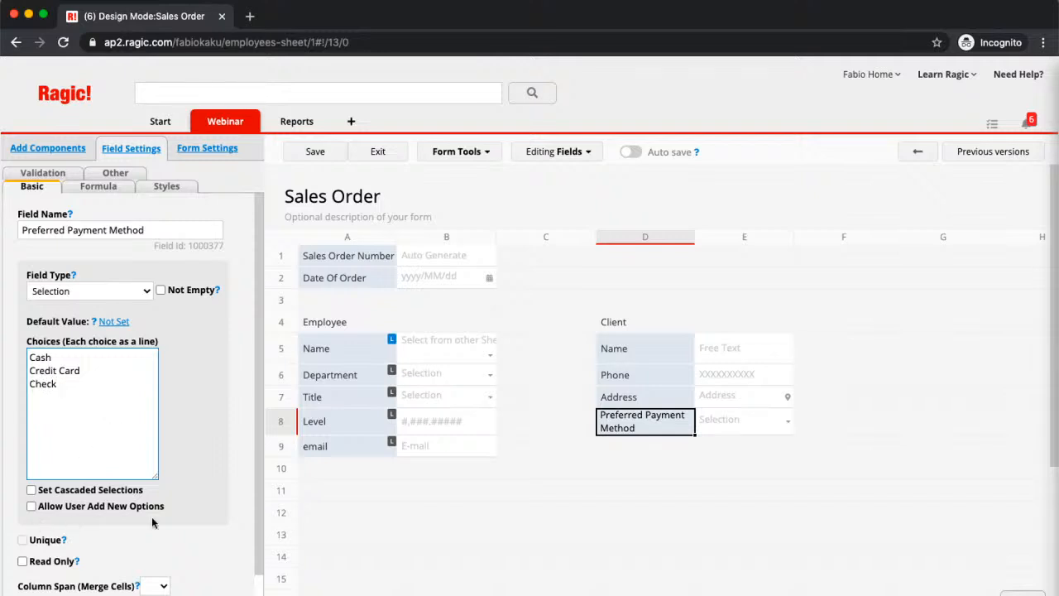
pyautogui.click(31, 510)
pyautogui.click(31, 506)
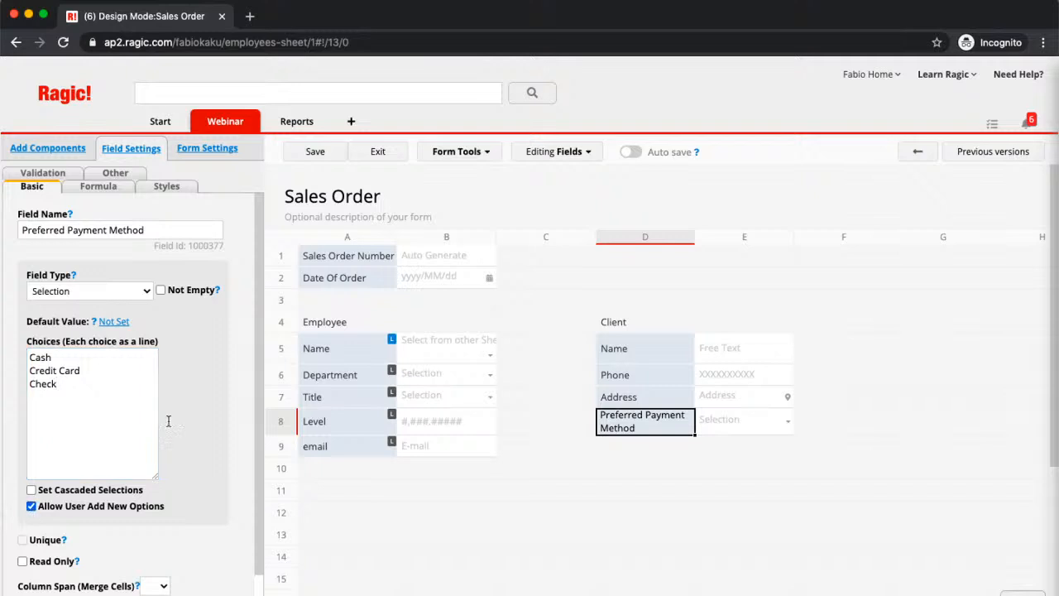
pyautogui.click(315, 153)
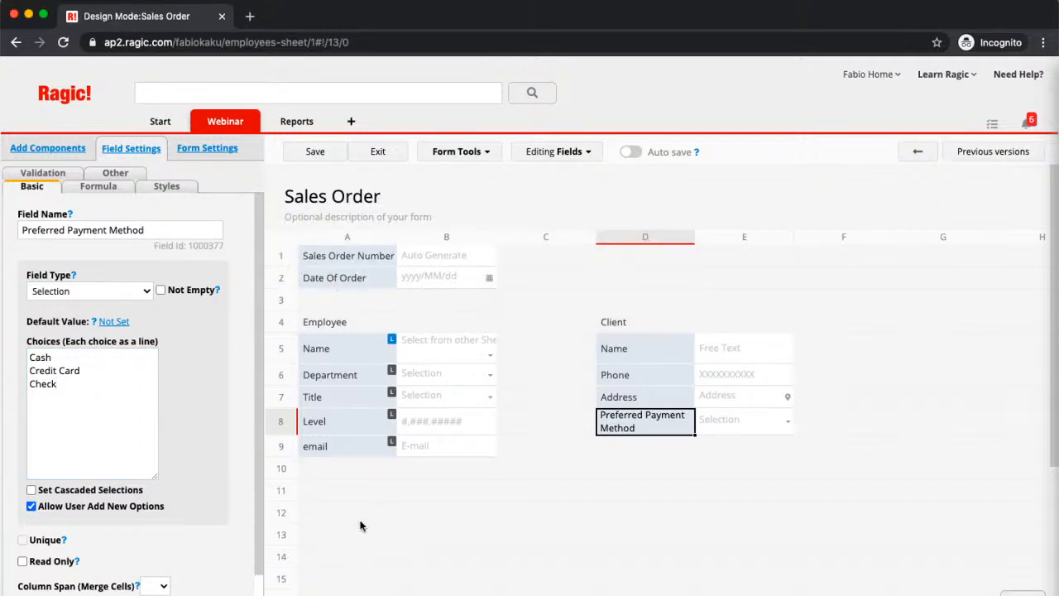
# - Set up Link & load to the Products sheet and link its Product Name into column A of row 13, below the employee fields
pyautogui.scroll(-1, 360, 526)
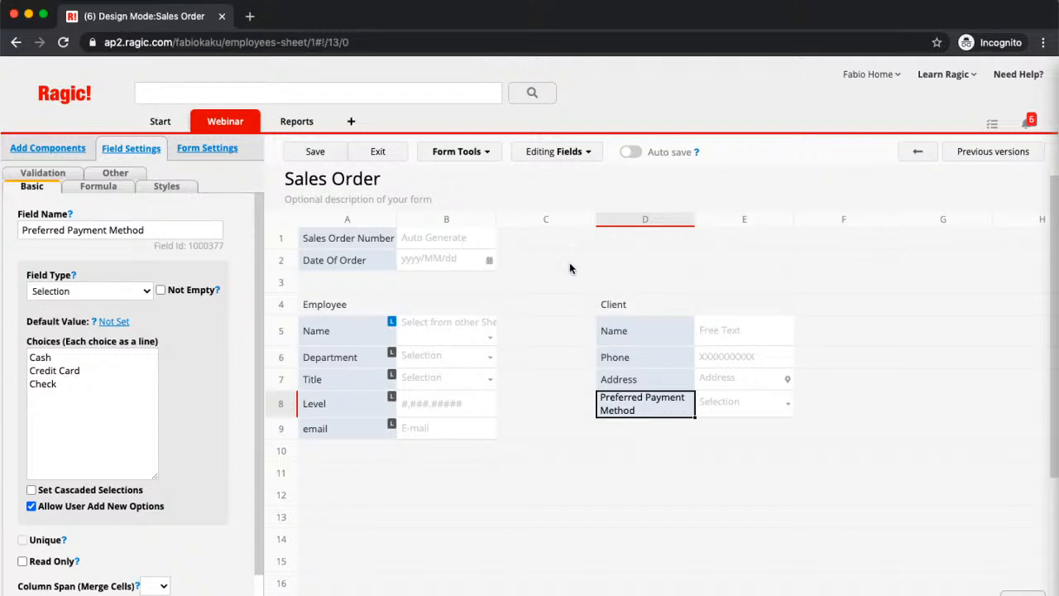
pyautogui.click(481, 155)
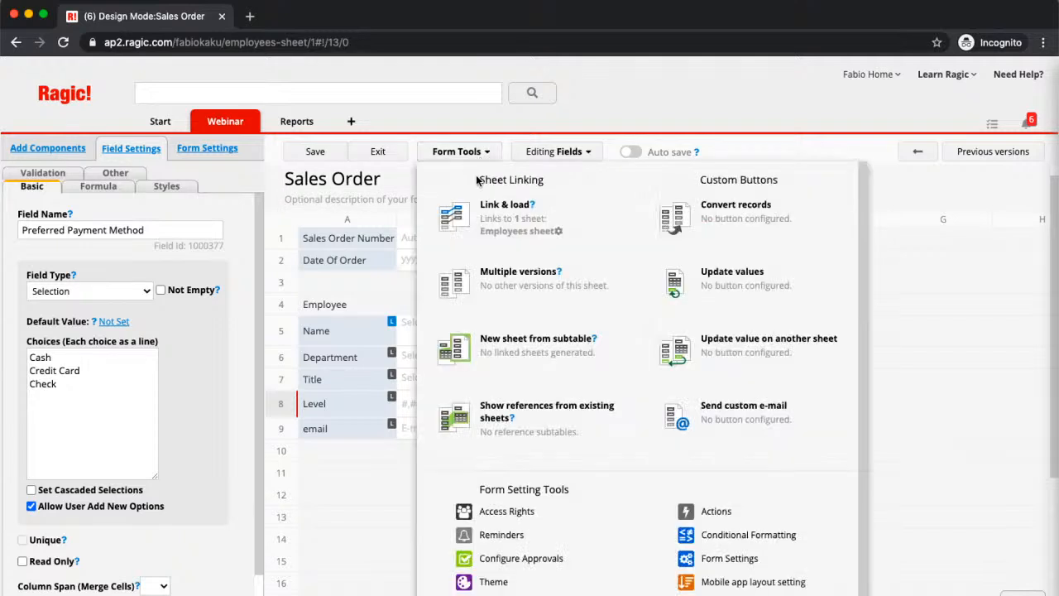
pyautogui.click(497, 207)
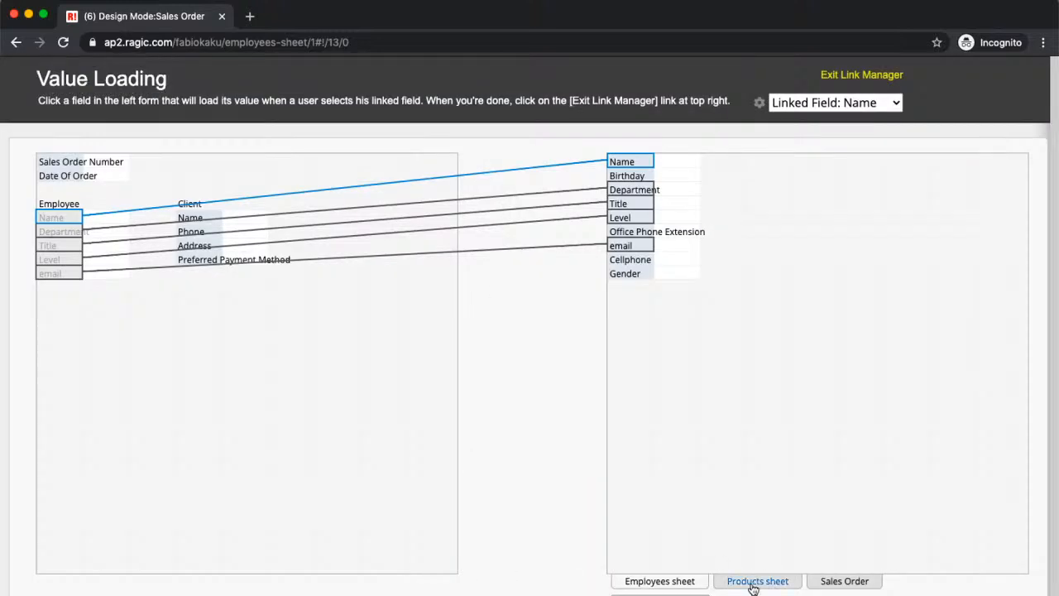
pyautogui.click(753, 583)
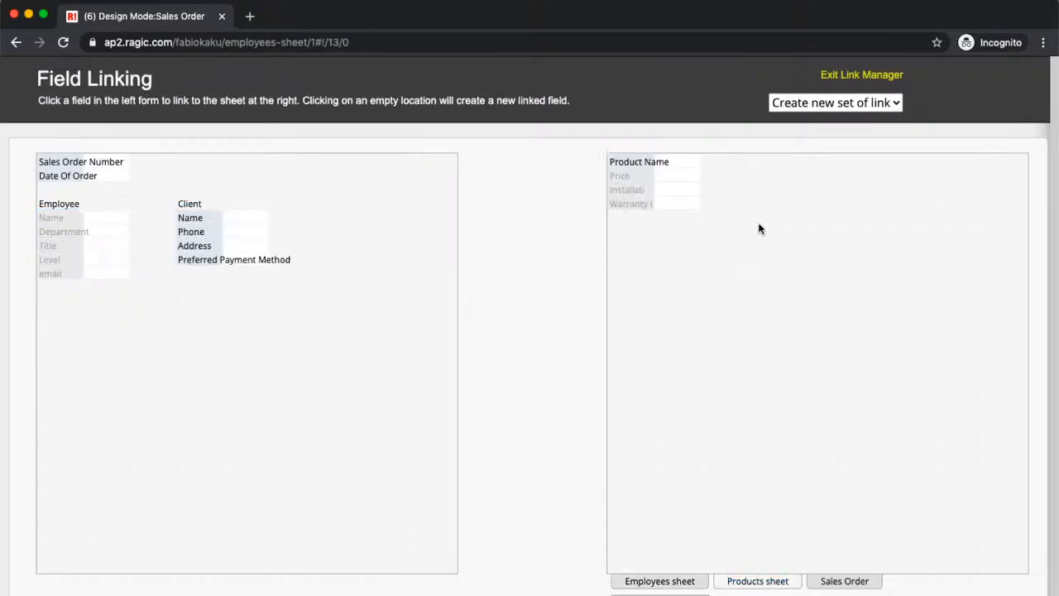
pyautogui.click(655, 162)
pyautogui.click(74, 325)
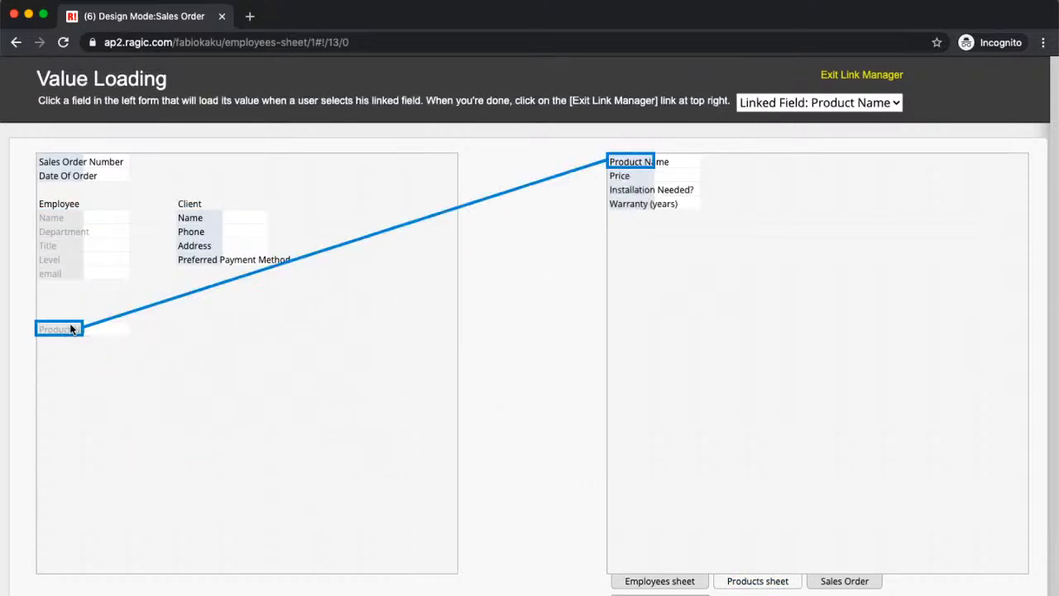
# - Map Price and Installation Needed? as loaded fields beside the linked Product Name, exit the link manager and save the design
pyautogui.click(620, 176)
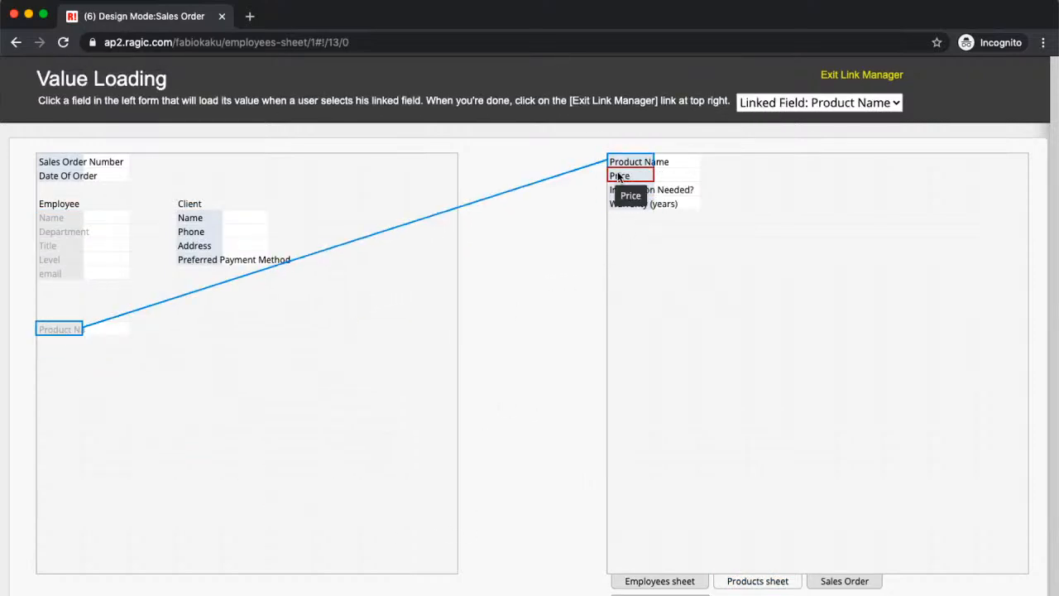
pyautogui.click(113, 328)
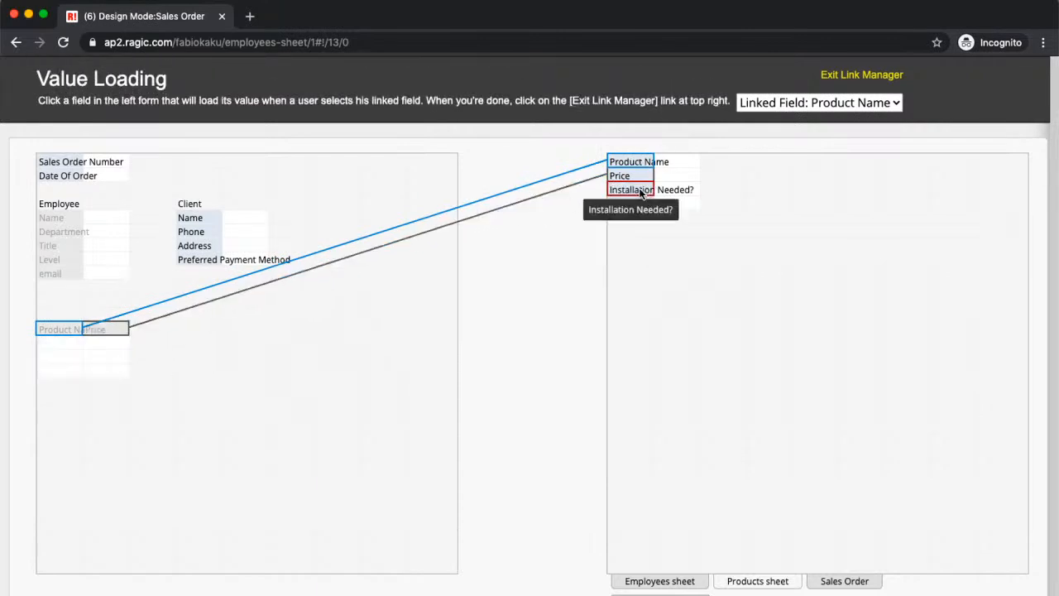
pyautogui.click(139, 331)
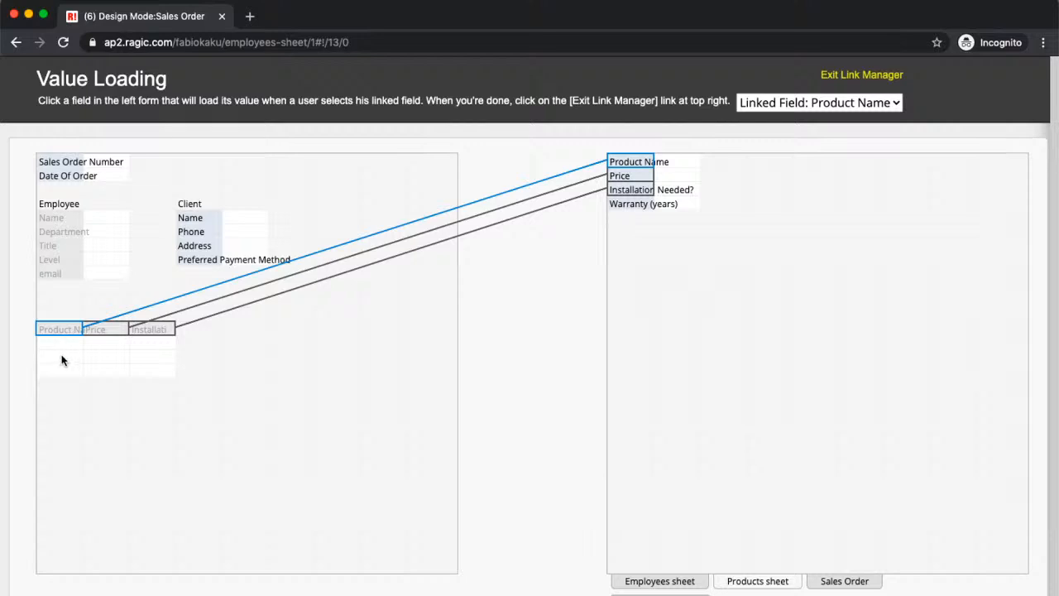
pyautogui.click(833, 75)
pyautogui.scroll(-3, 501, 469)
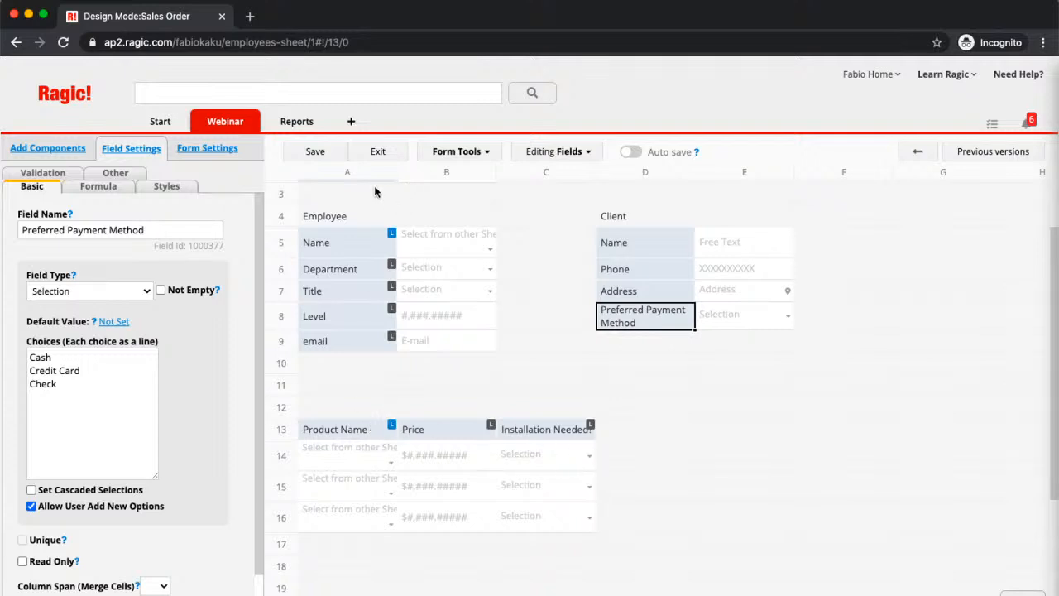
pyautogui.click(315, 155)
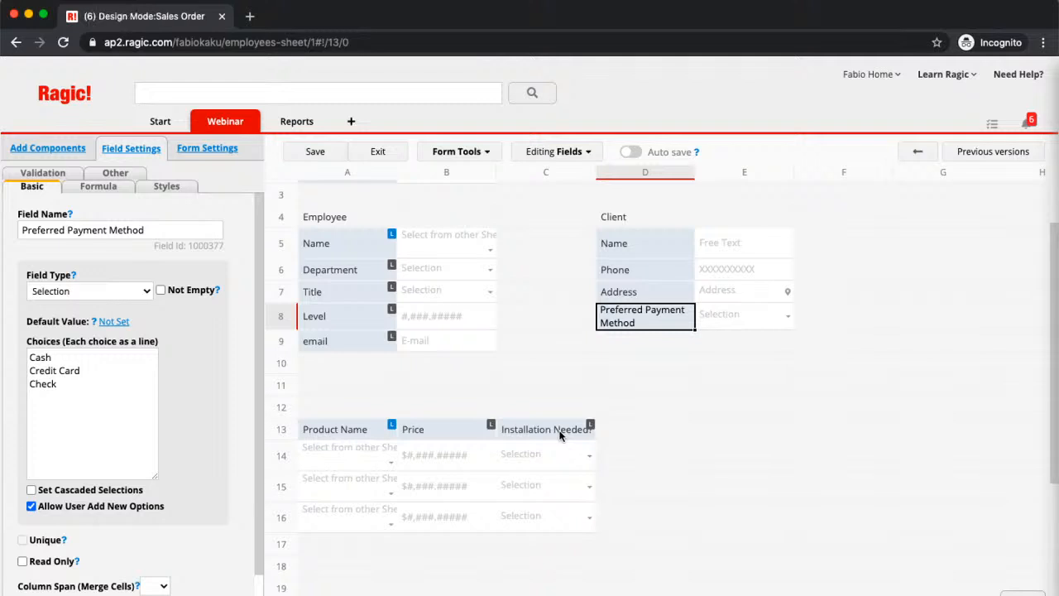
# - Add a Quantity field in D13, beside Installation Needed? in the product subtable
pyautogui.click(560, 435)
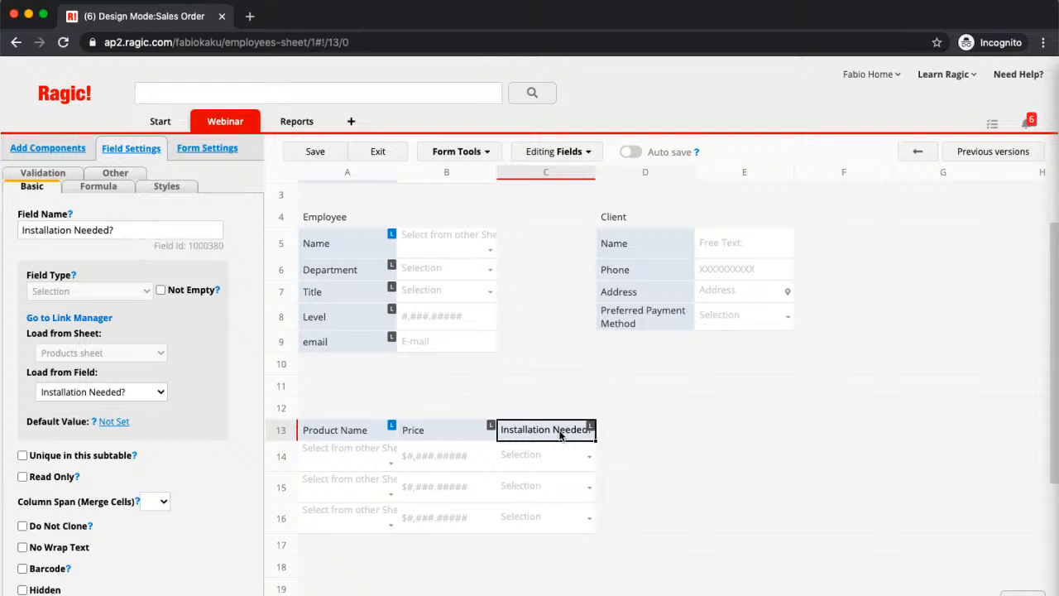
pyautogui.press('Right')
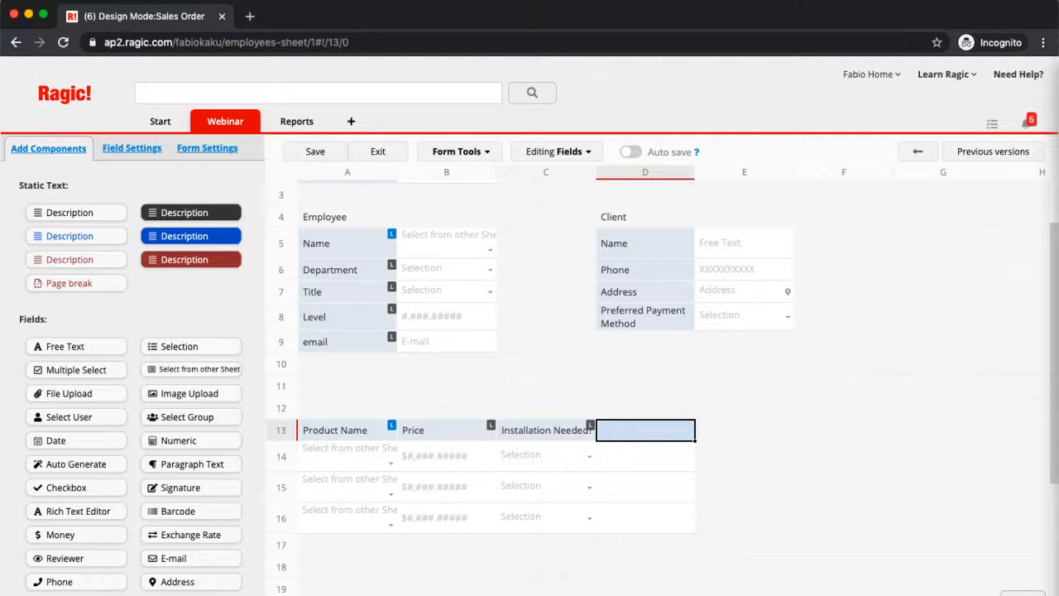
pyautogui.write('Quan')
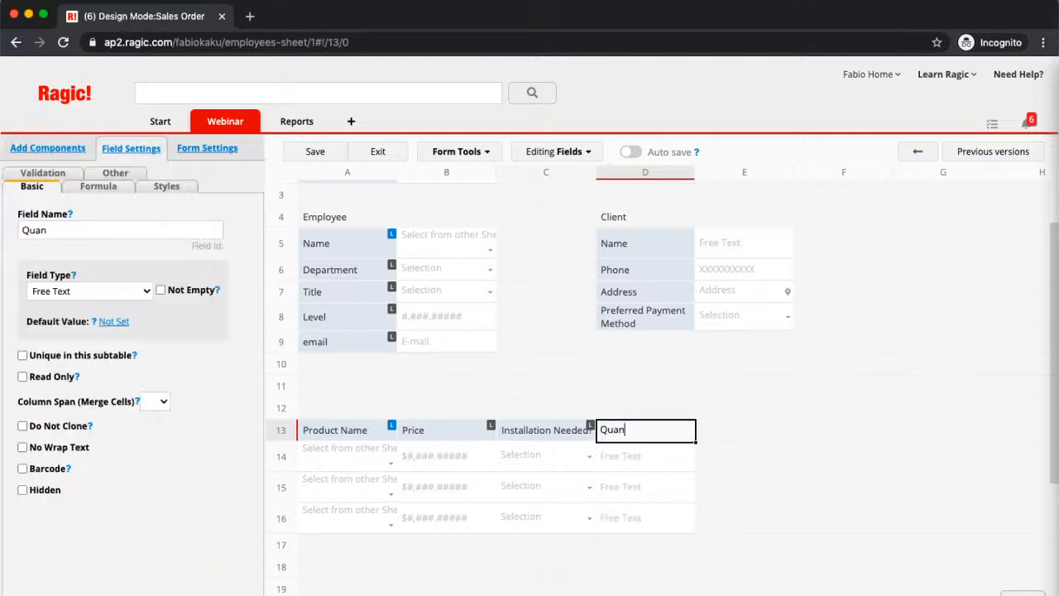
pyautogui.write('tity')
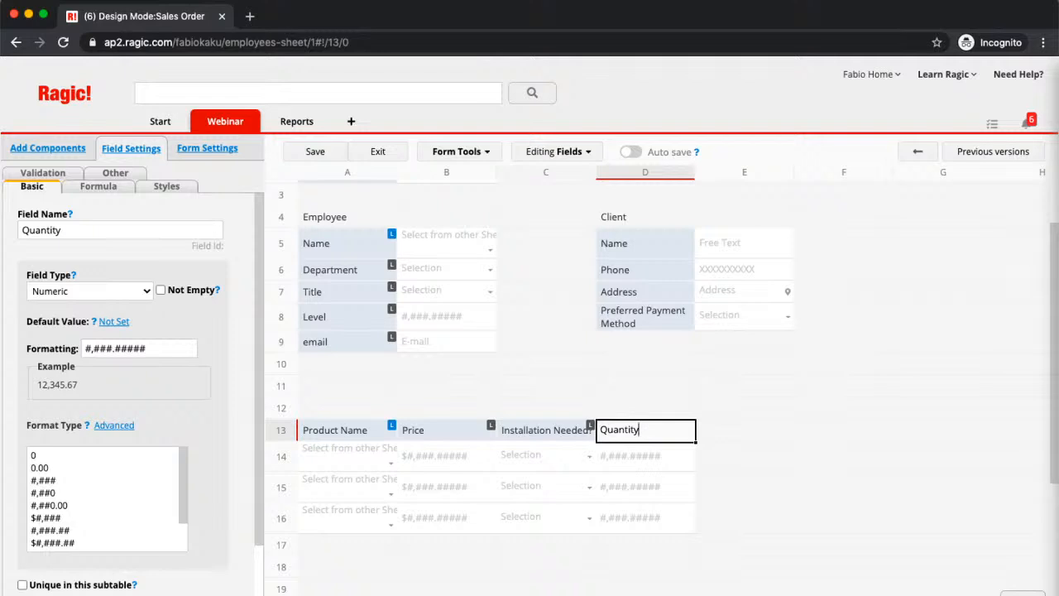
# - Add a Total Price field in E13 beside Quantity and save the design
pyautogui.click(747, 429)
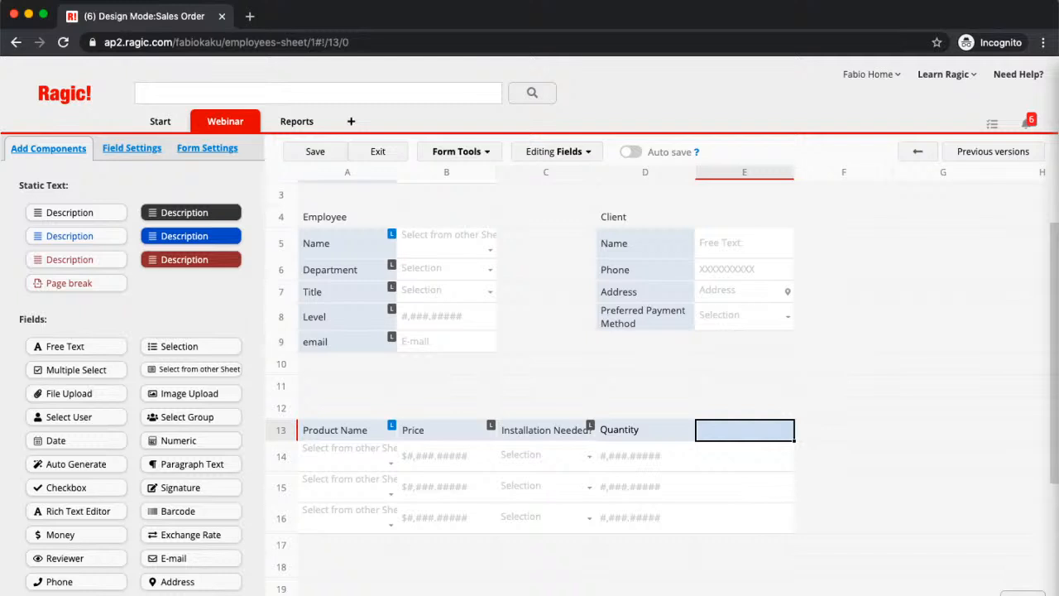
pyautogui.write('P')
pyautogui.press('BackSpace')
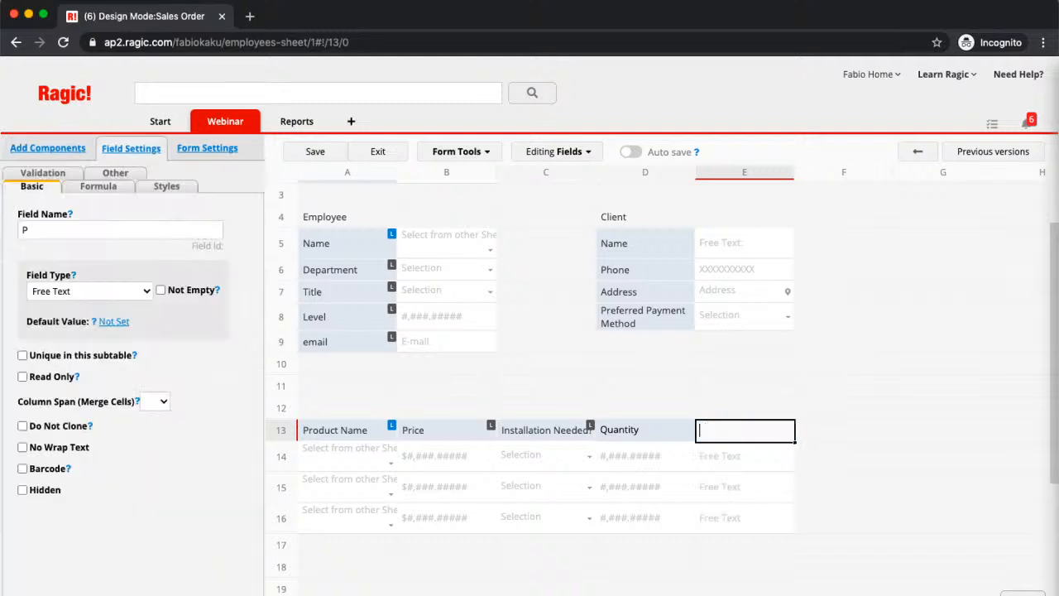
pyautogui.write('Total Price')
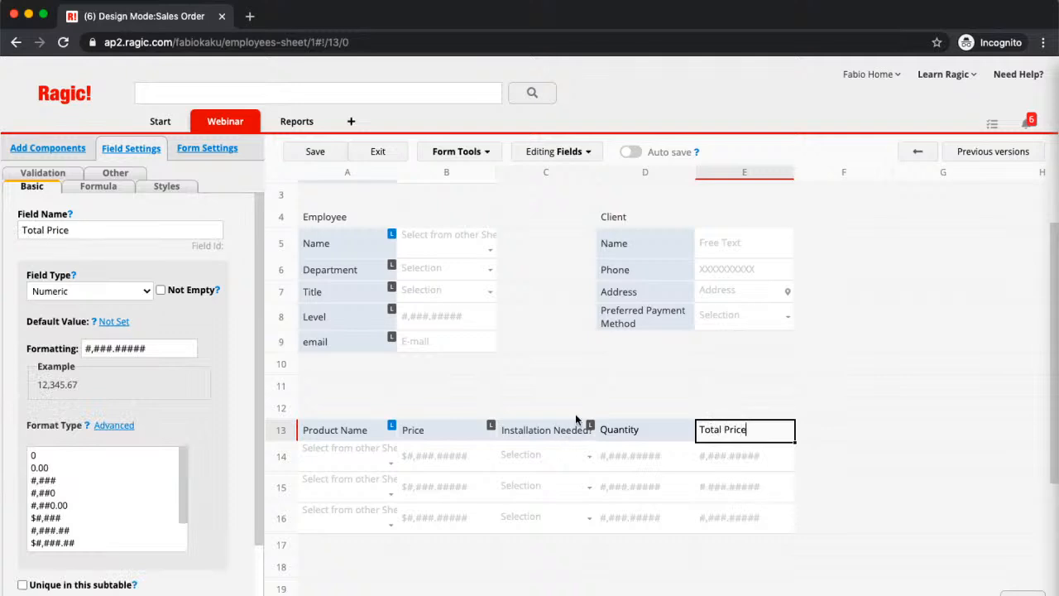
pyautogui.click(304, 155)
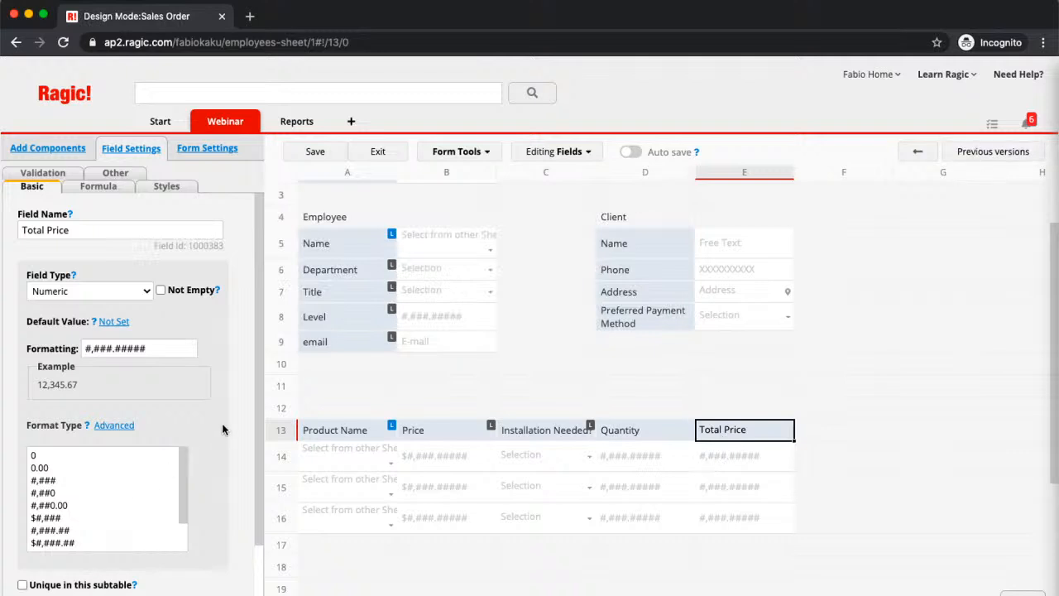
# - Change the field type of Total Price to Money
pyautogui.click(69, 296)
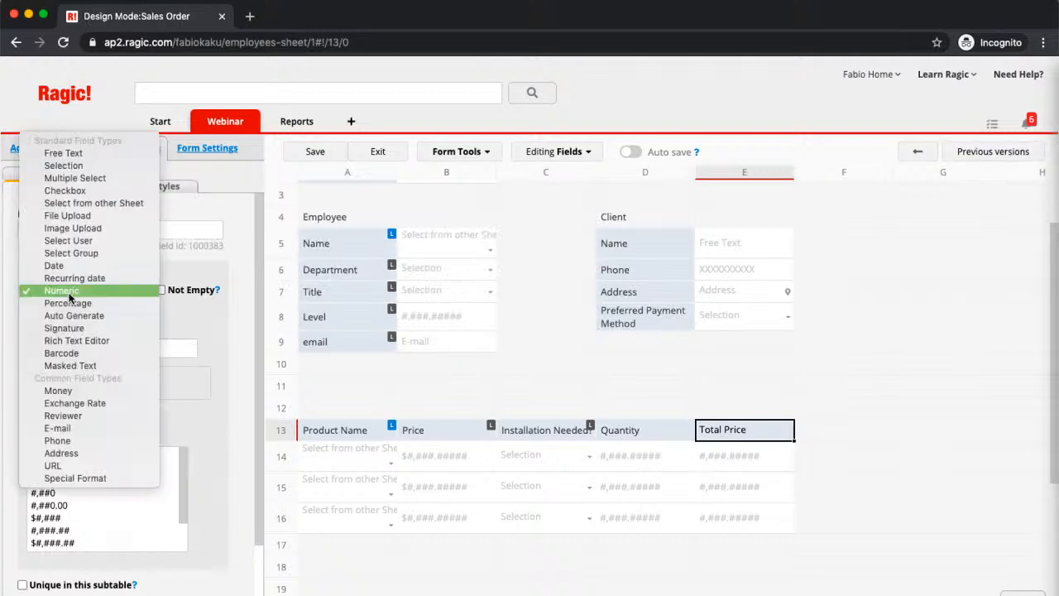
pyautogui.rightClick(239, 443)
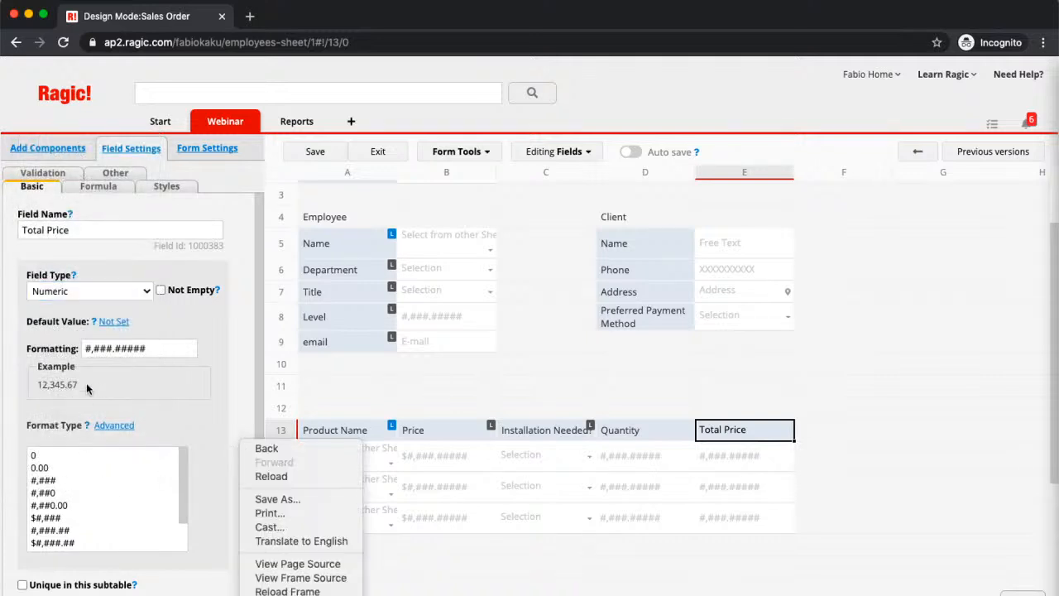
pyautogui.click(85, 291)
pyautogui.click(81, 290)
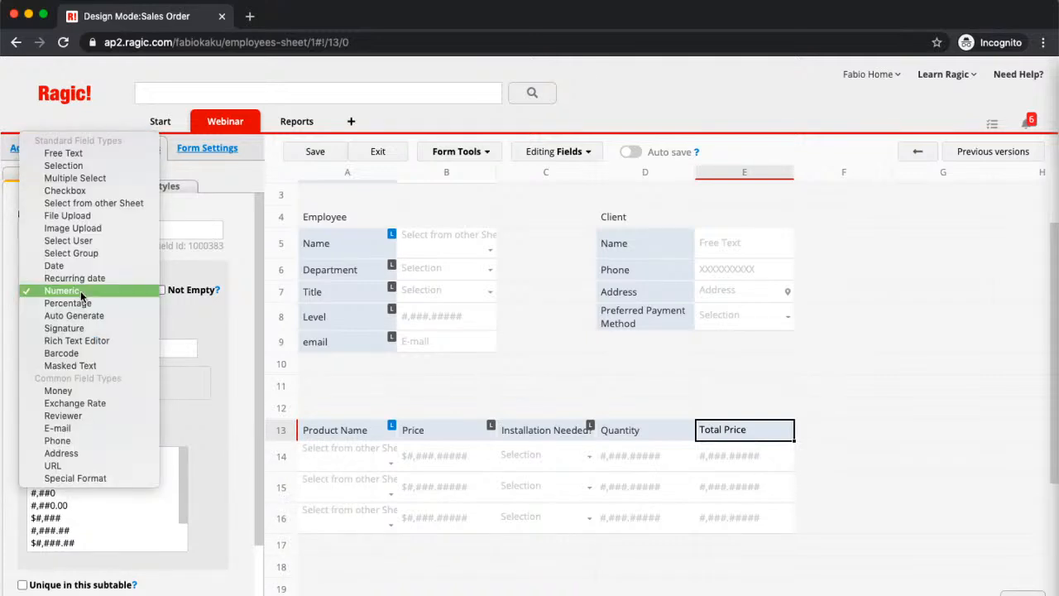
pyautogui.click(72, 391)
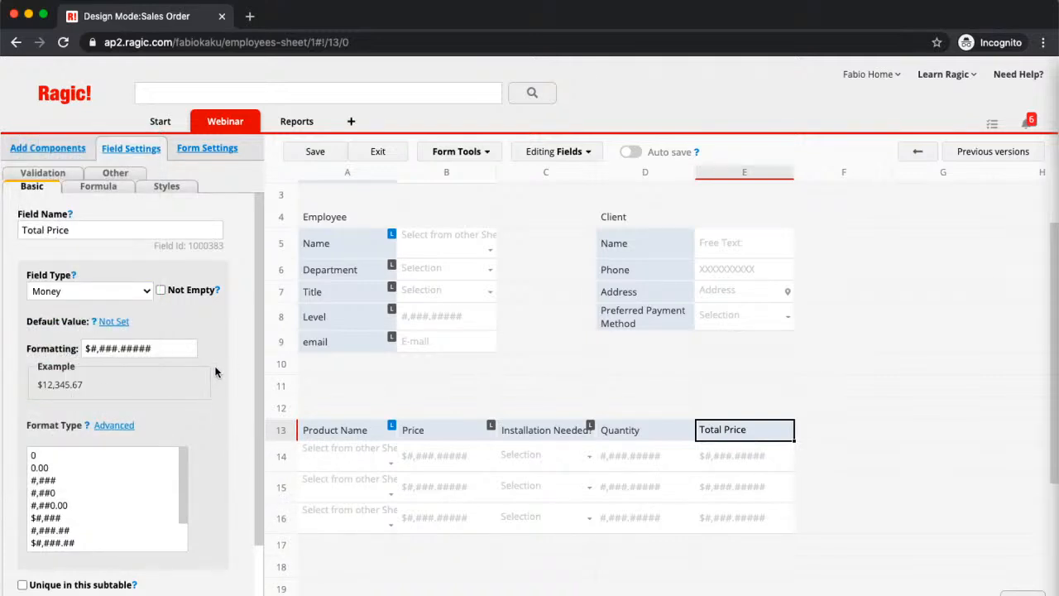
pyautogui.scroll(-1, 205, 364)
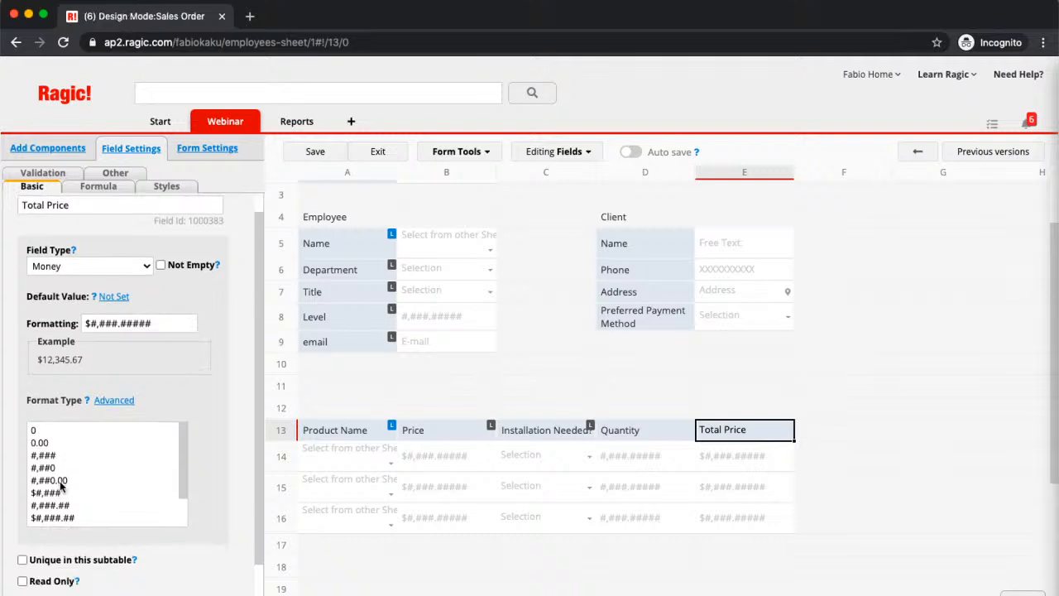
# - Set the number format of Total Price to $#,###.00 and that of Quantity to 0
pyautogui.click(164, 322)
pyautogui.press('BackSpace')
pyautogui.press('BackSpace')
pyautogui.press('BackSpace')
pyautogui.press('BackSpace')
pyautogui.press('BackSpace')
pyautogui.write('0')
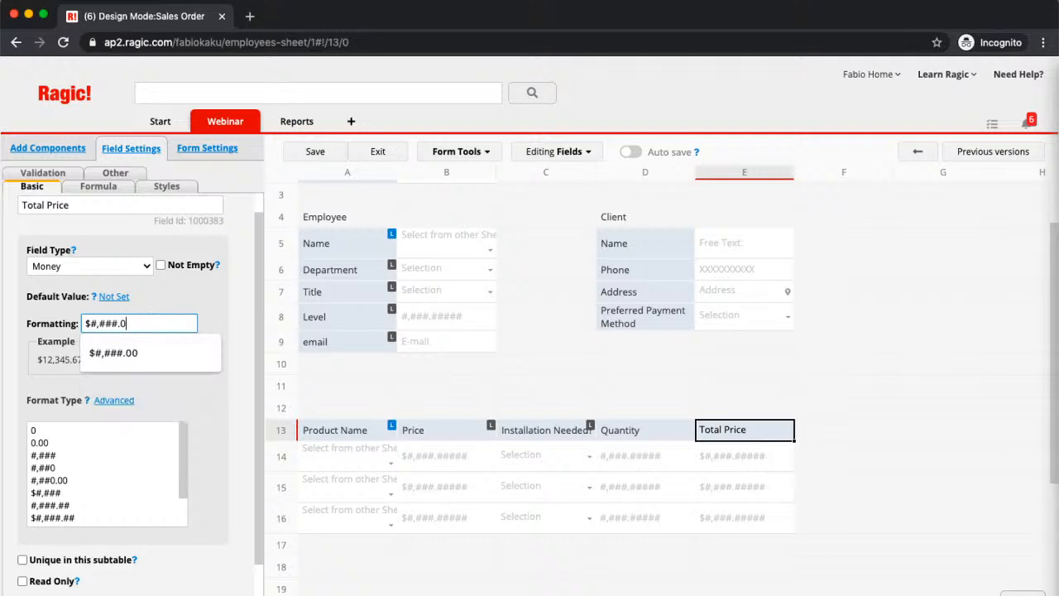
pyautogui.write('0')
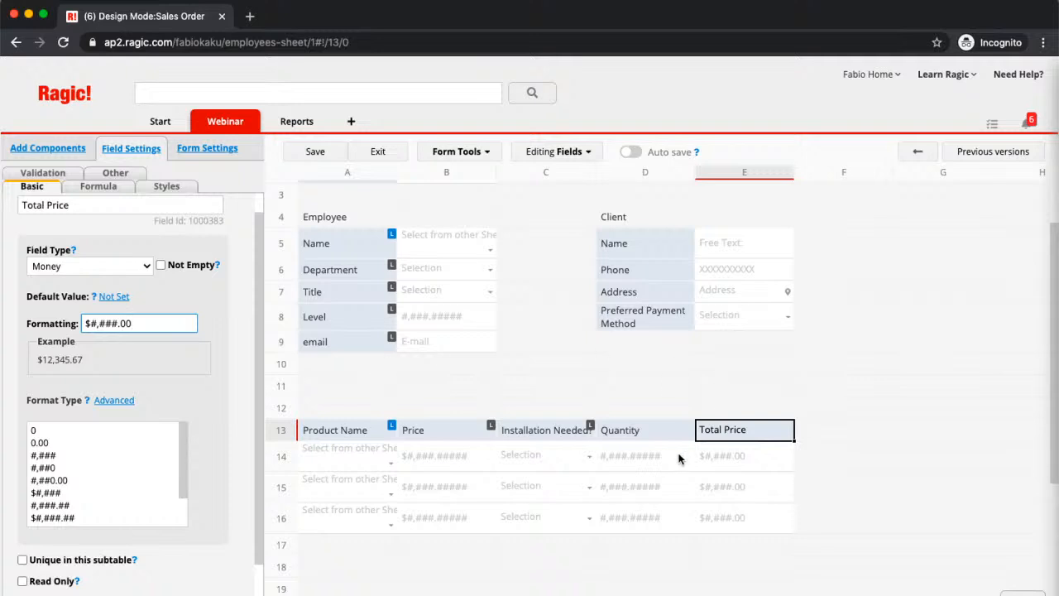
pyautogui.click(635, 434)
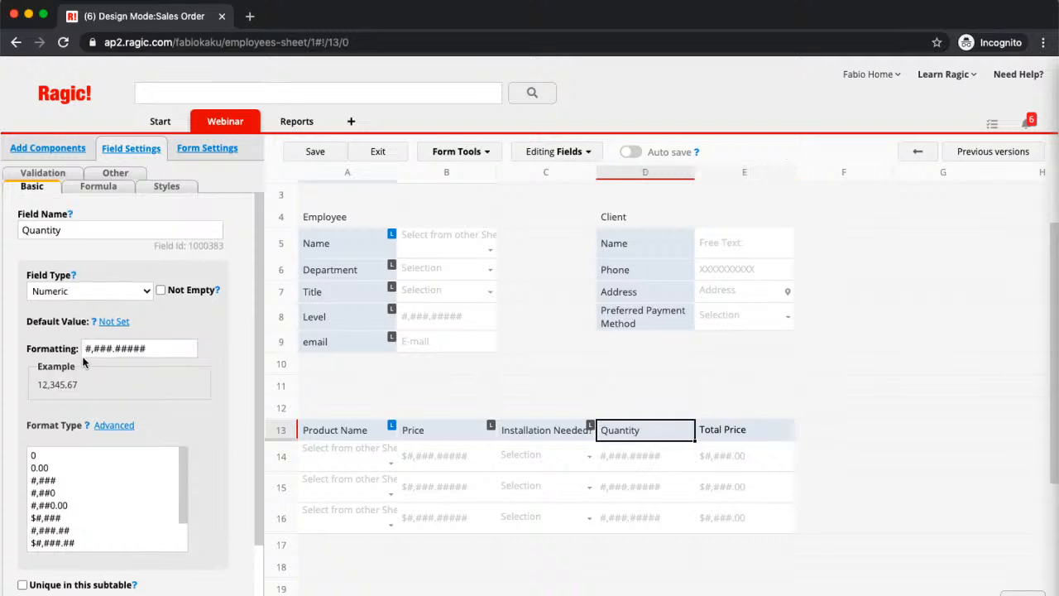
pyautogui.click(60, 455)
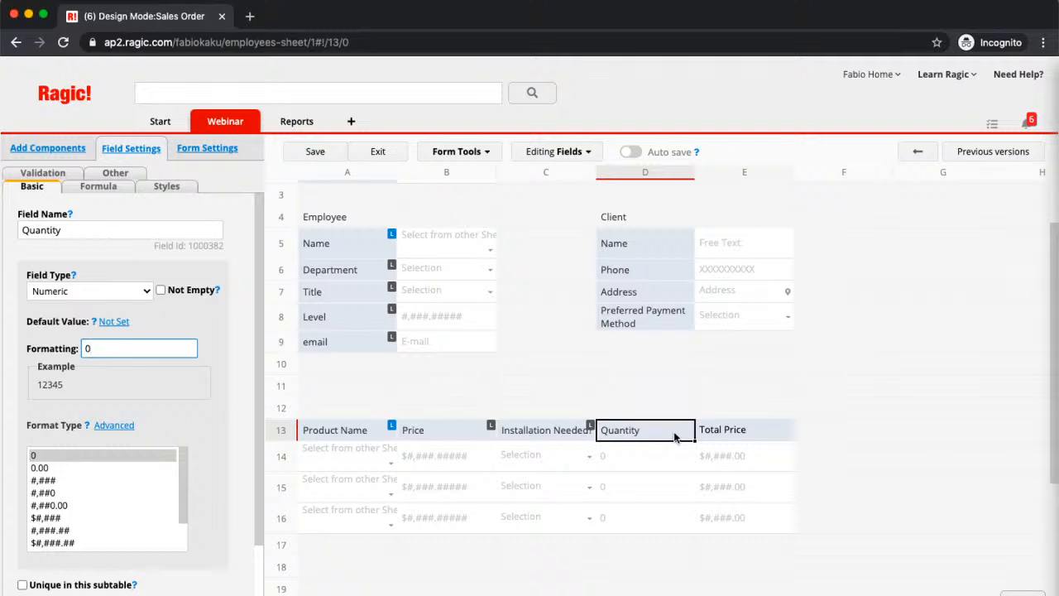
# - Give the Total Price field the formula B13*D13 to multiply Price by Quantity
pyautogui.click(760, 436)
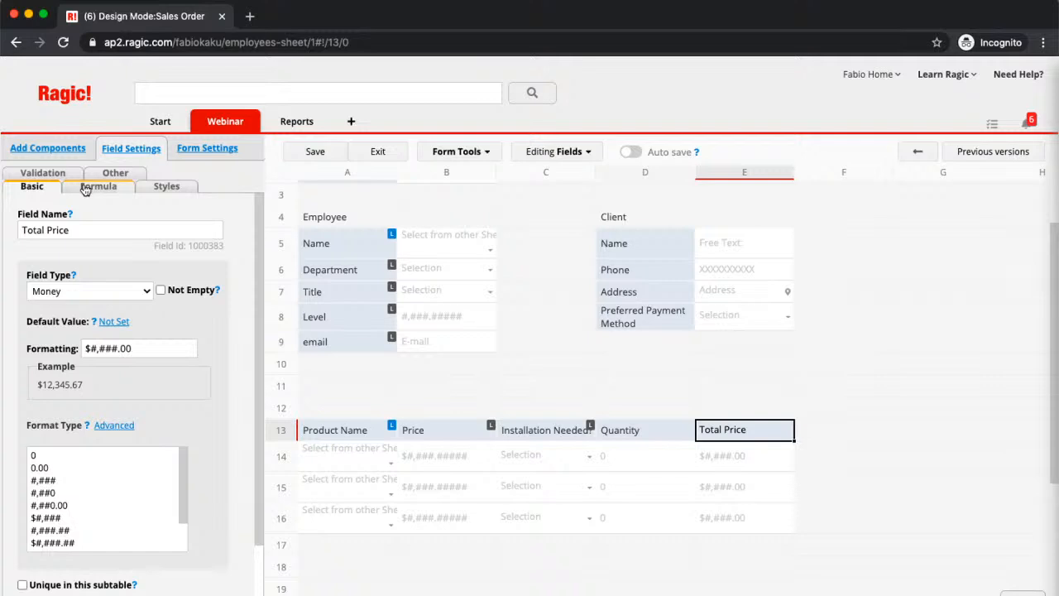
pyautogui.scroll(-1, 449, 503)
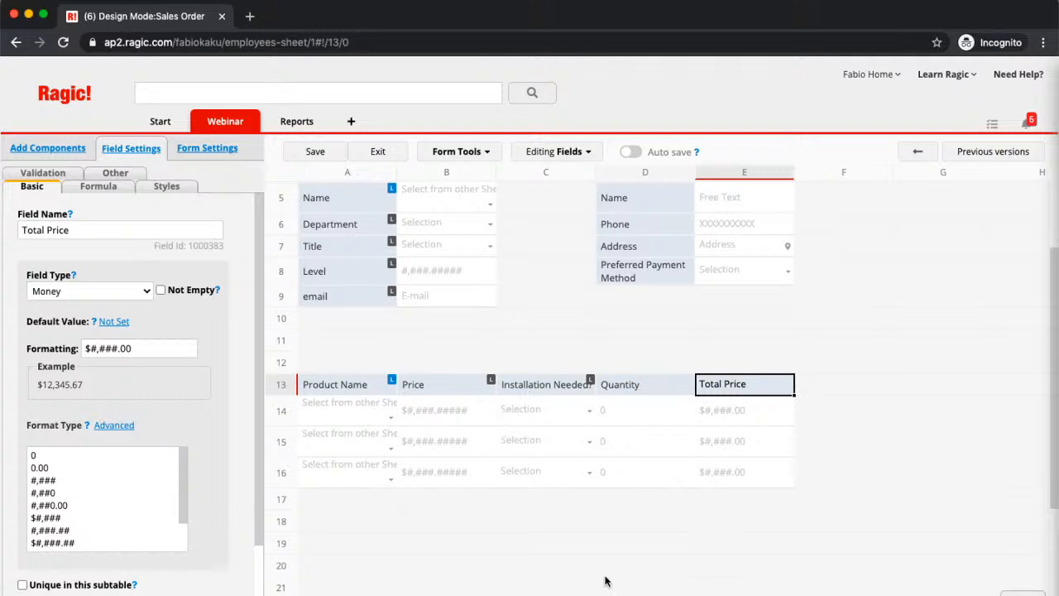
pyautogui.click(86, 187)
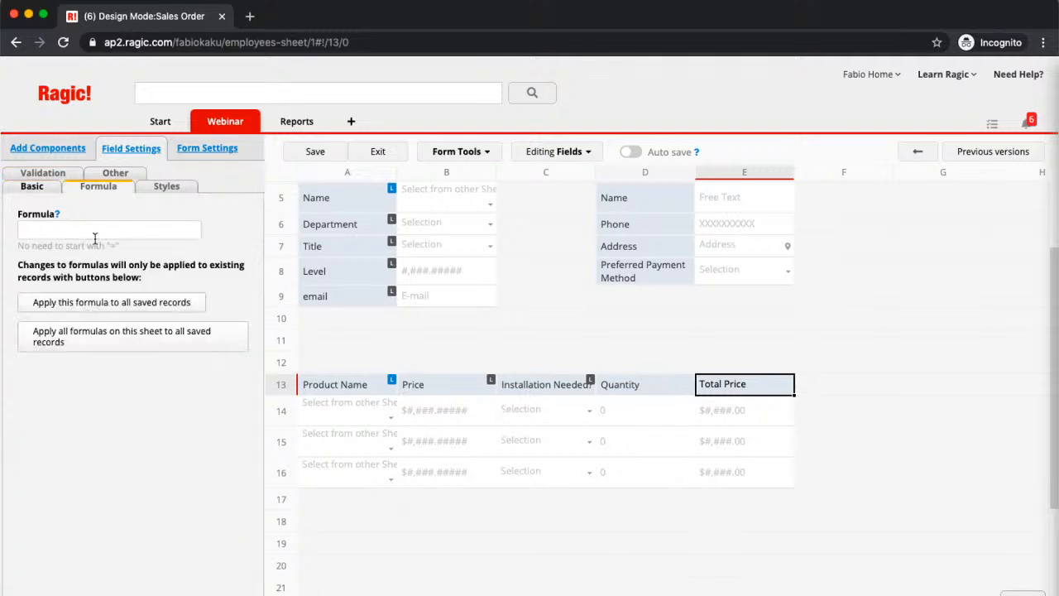
pyautogui.click(95, 235)
pyautogui.write('B13')
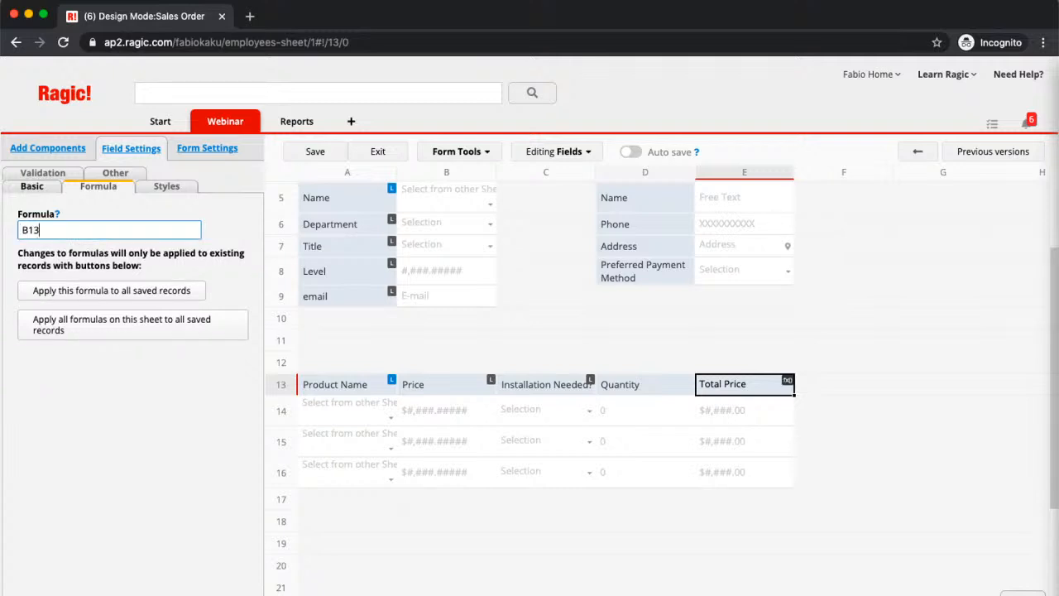
pyautogui.write('*D13')
# - Add a Grand Total field in D18 below the product subtable and set its formula to E13
pyautogui.click(647, 519)
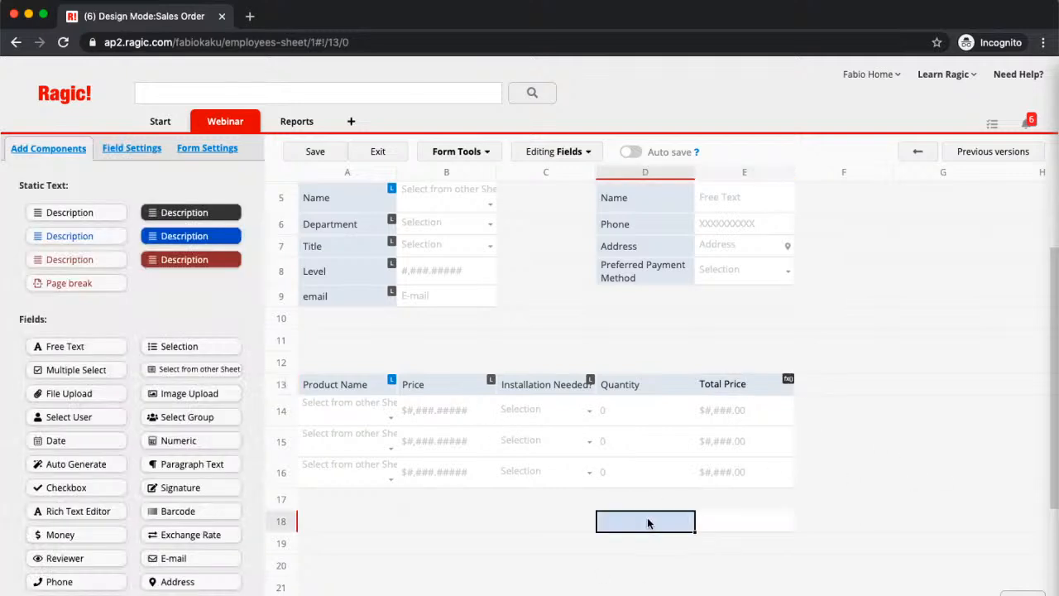
pyautogui.write('Grand Total')
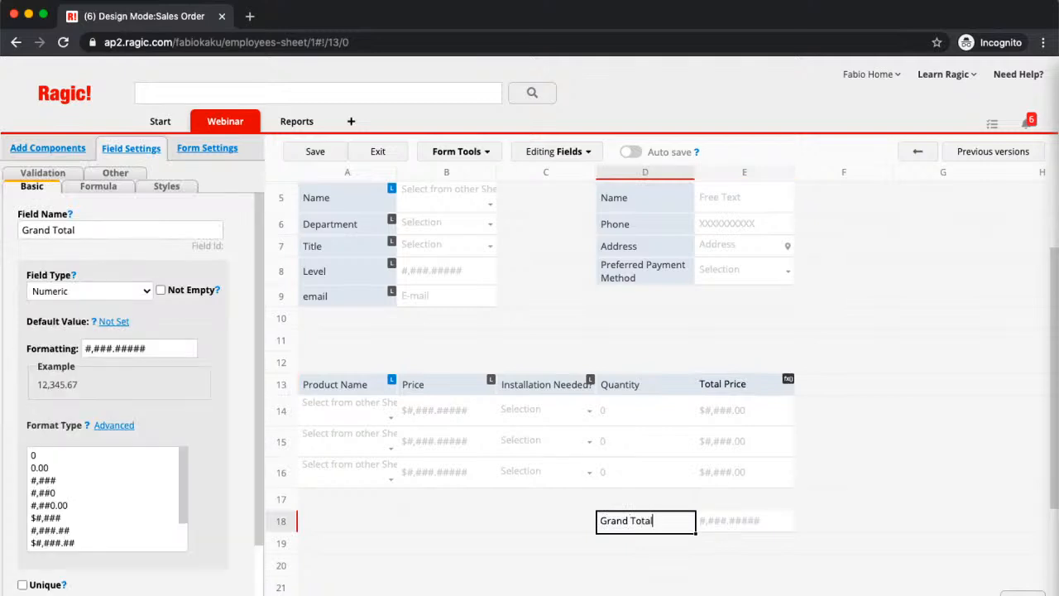
pyautogui.click(77, 189)
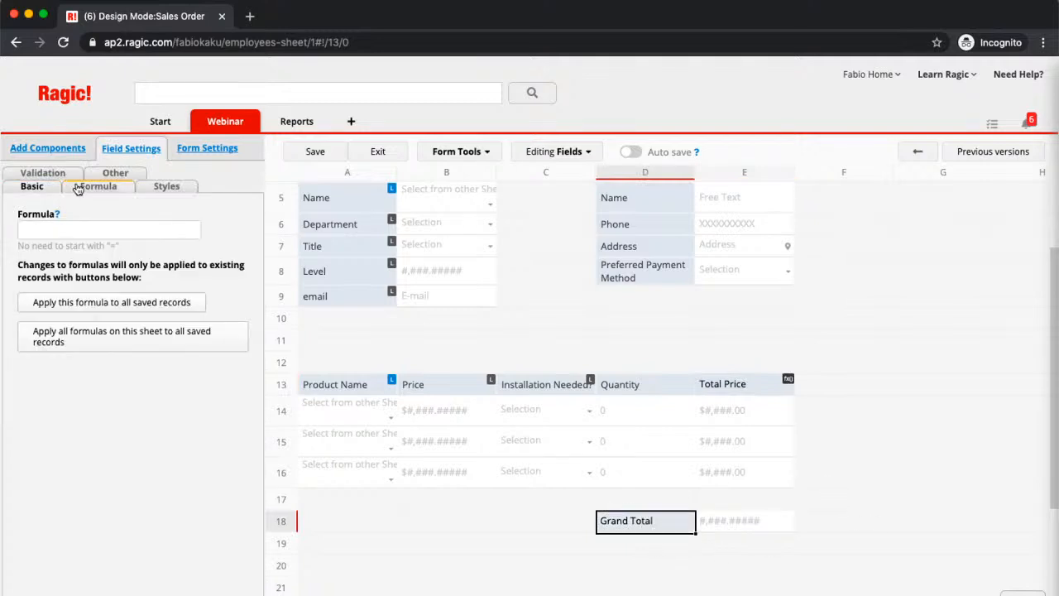
pyautogui.click(95, 230)
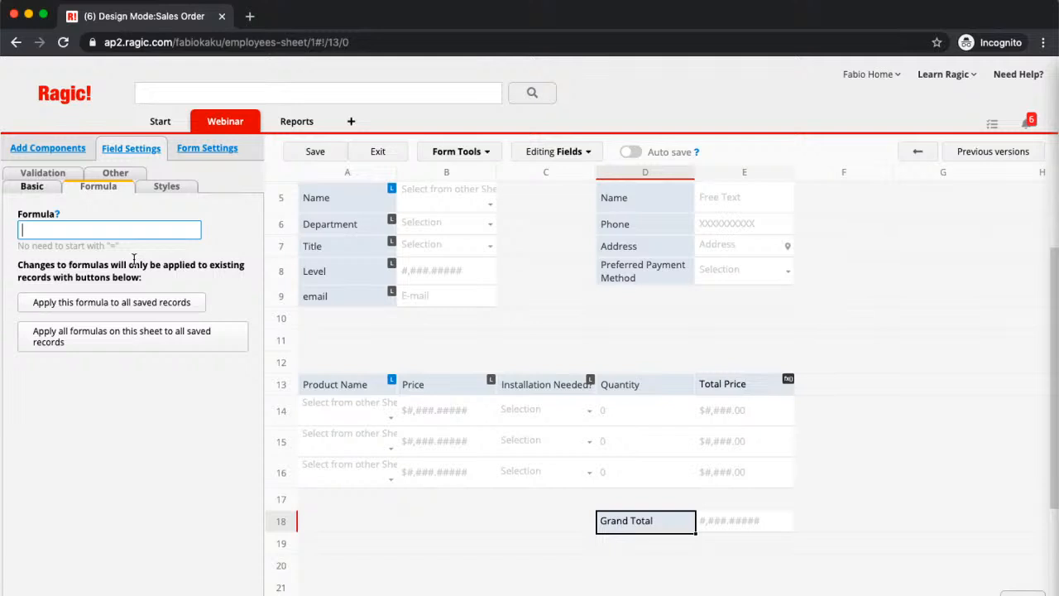
pyautogui.write('E13')
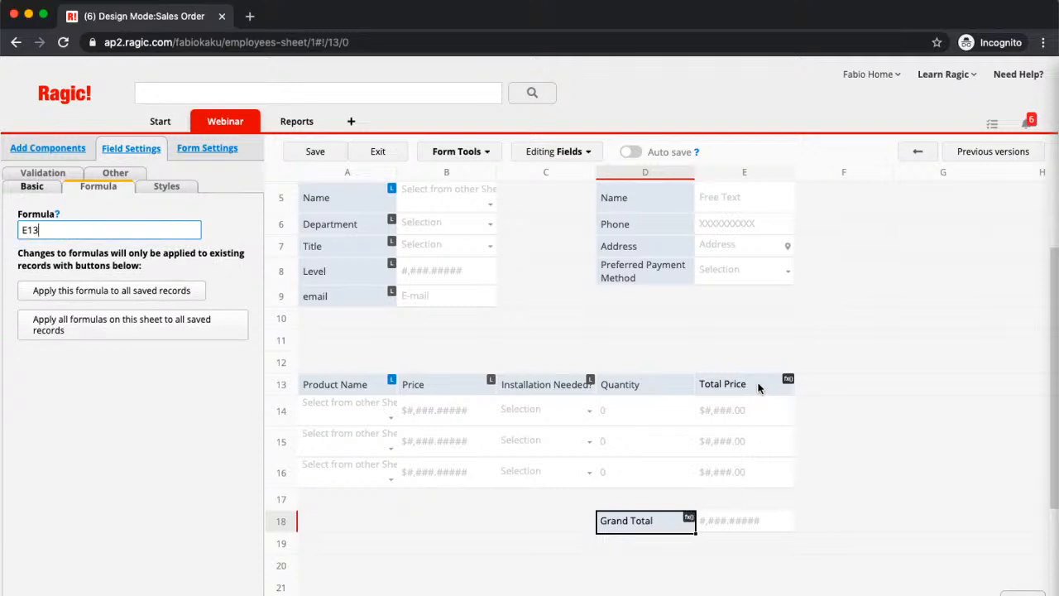
# - Make Grand Total a Money field formatted as $#,###.00 and save the design
pyautogui.click(31, 186)
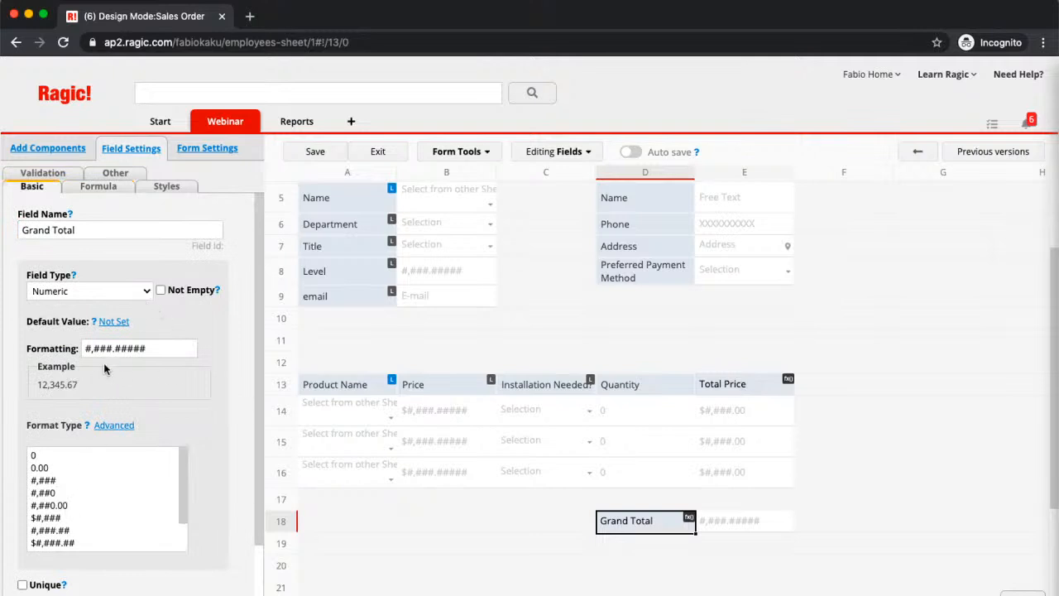
pyautogui.click(89, 291)
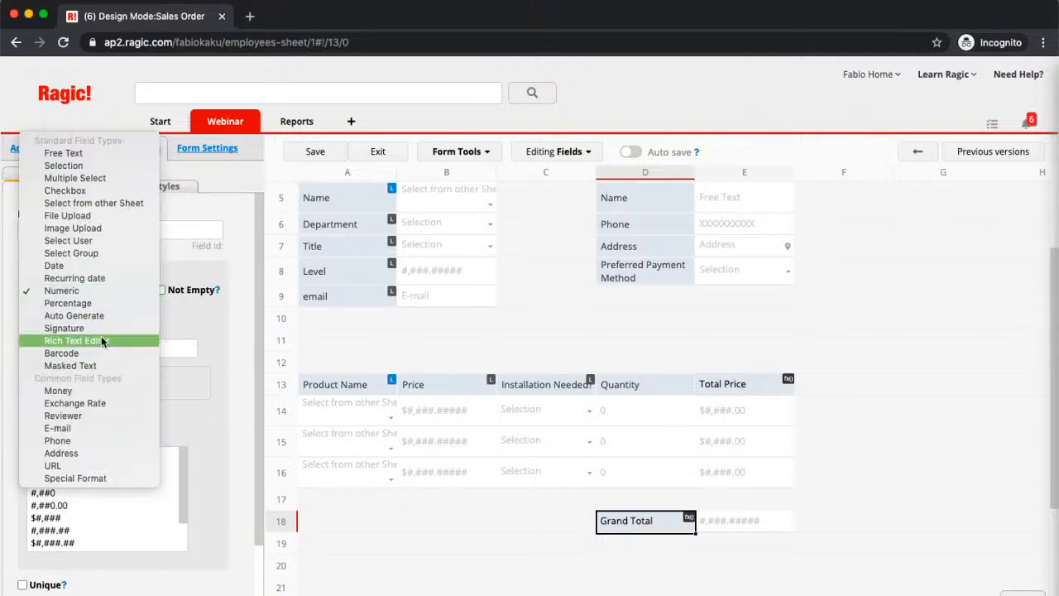
pyautogui.click(96, 390)
pyautogui.click(166, 348)
pyautogui.press('BackSpace')
pyautogui.press('BackSpace')
pyautogui.press('BackSpace')
pyautogui.press('BackSpace')
pyautogui.press('BackSpace')
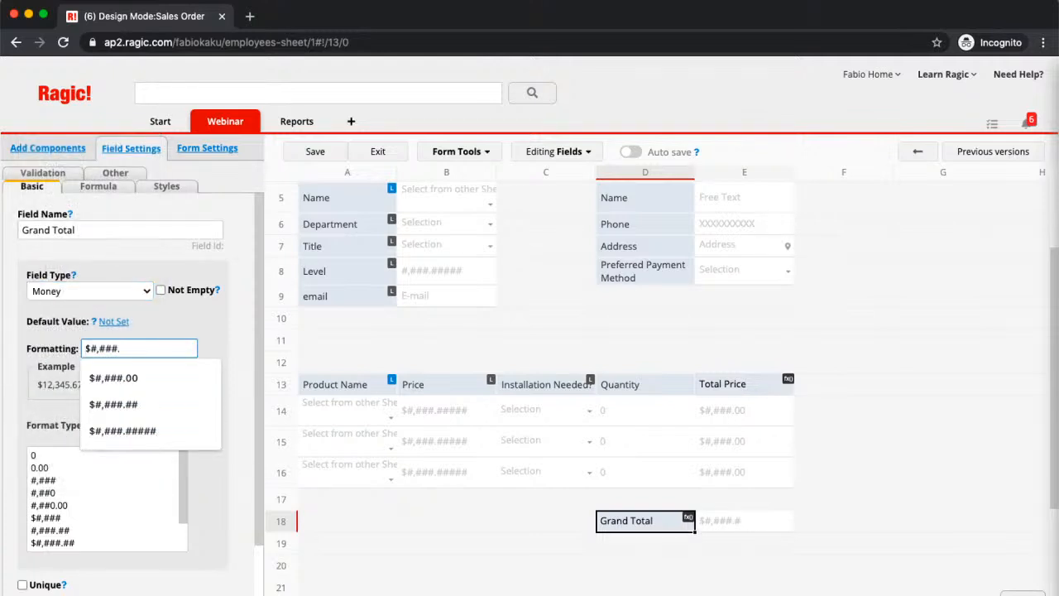
pyautogui.write('00')
pyautogui.click(314, 156)
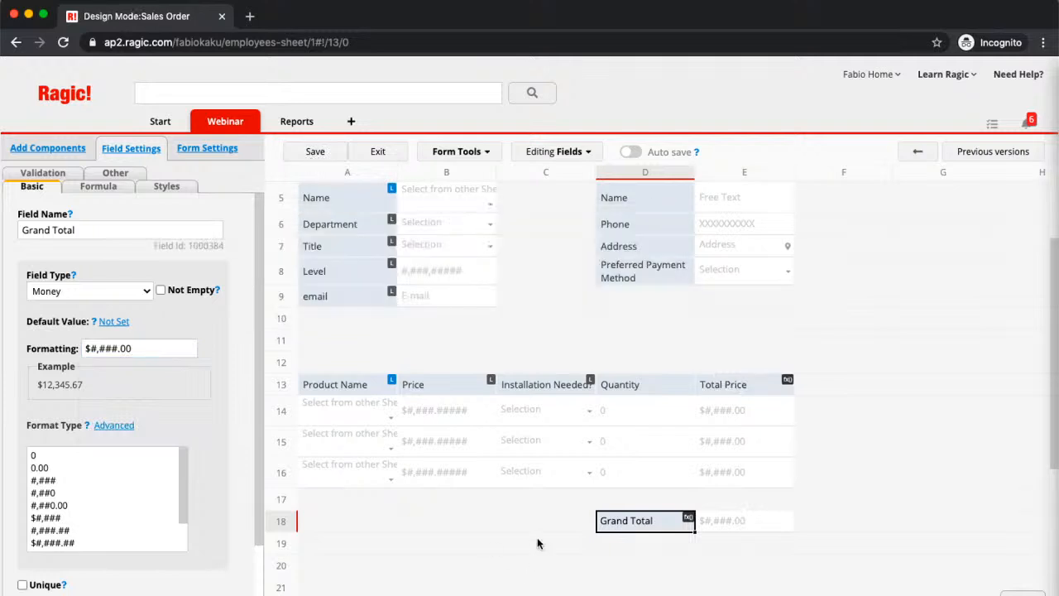
# - Save the finished Sales Order design and exit design mode
pyautogui.scroll(1, 537, 543)
pyautogui.scroll(-2, 538, 543)
pyautogui.scroll(1, 537, 543)
pyautogui.scroll(-1, 538, 543)
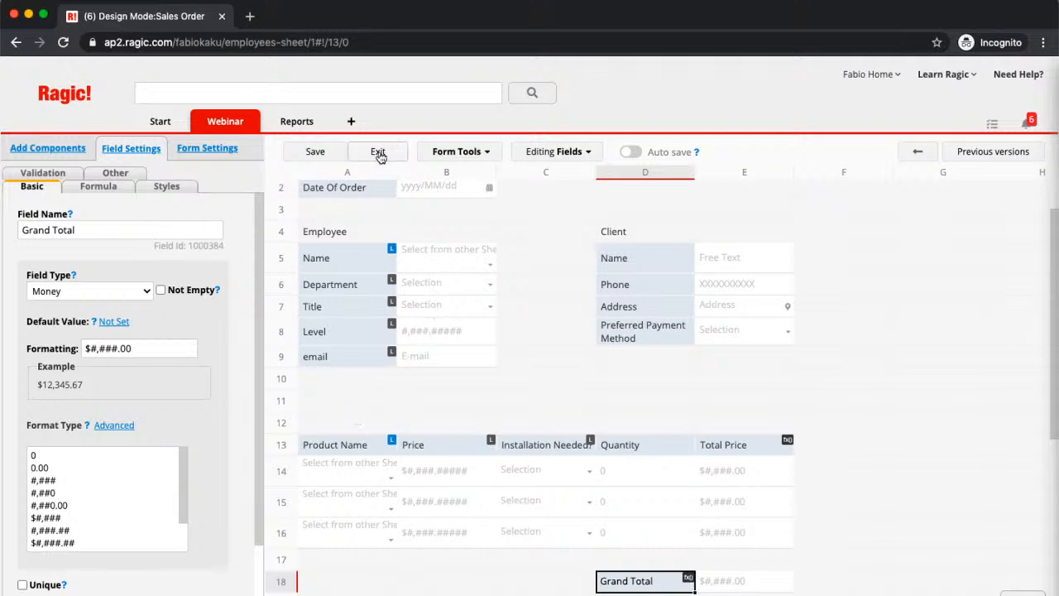
pyautogui.click(313, 153)
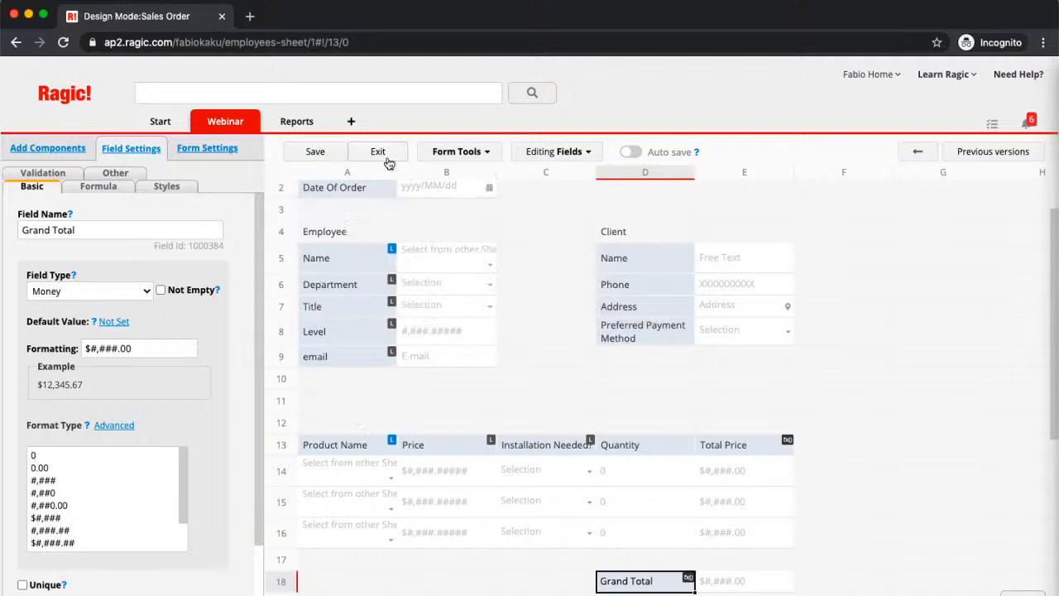
pyautogui.click(378, 153)
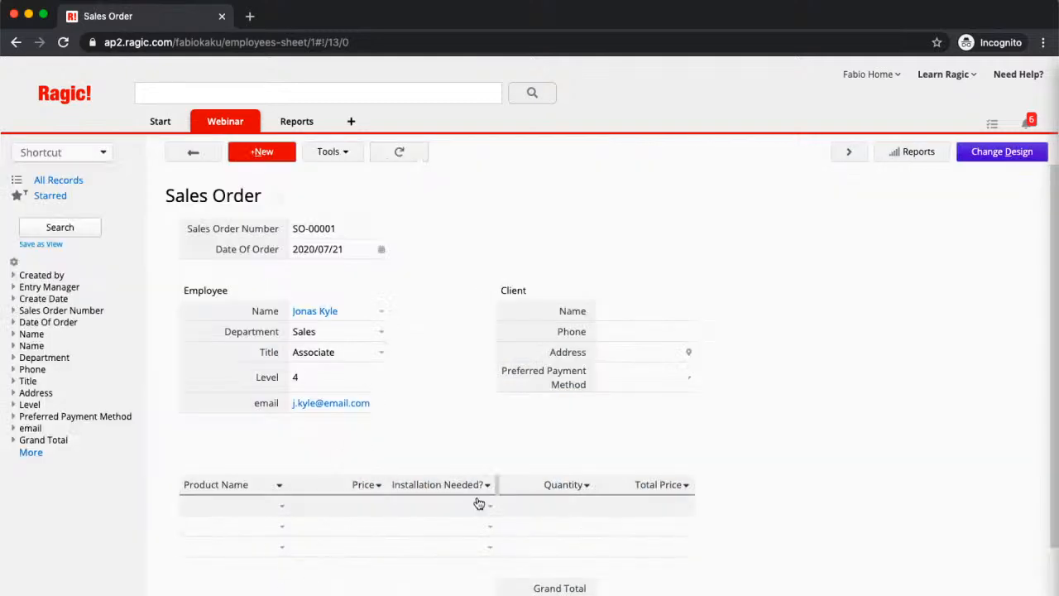
# - View the Products sheet choices for the first Product Name row and close the list without picking one
pyautogui.click(283, 510)
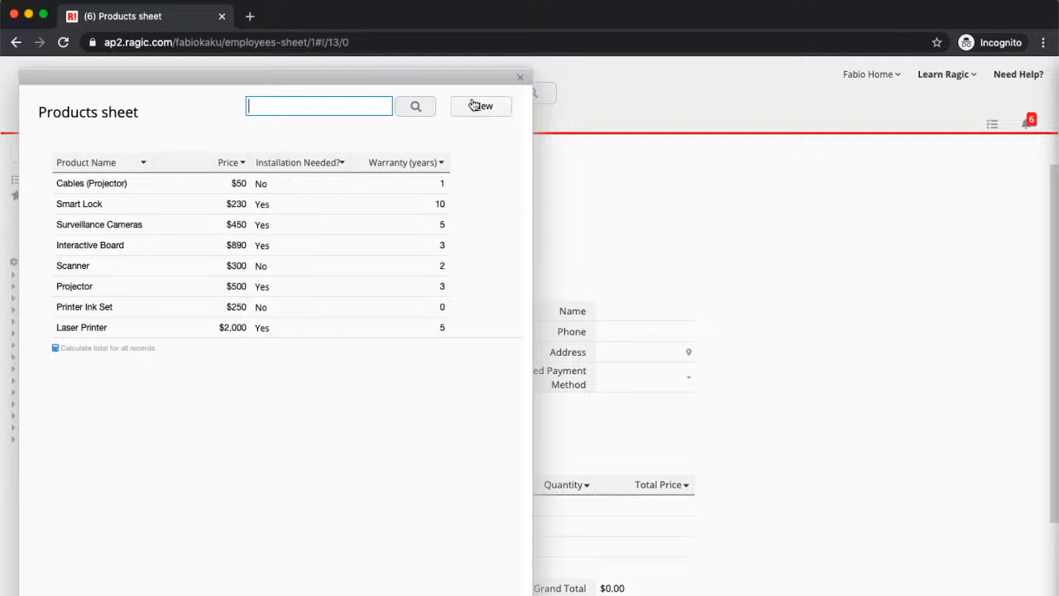
pyautogui.click(523, 78)
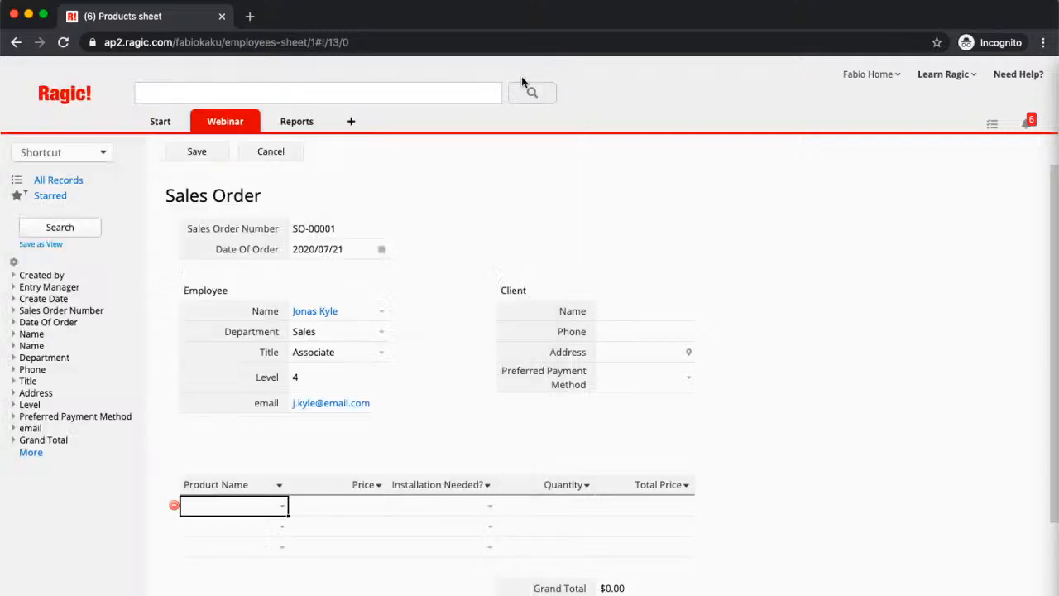
# - Fill the first two product rows with Smart Lock, quantity 2, and Projector, quantity 3
pyautogui.click(282, 508)
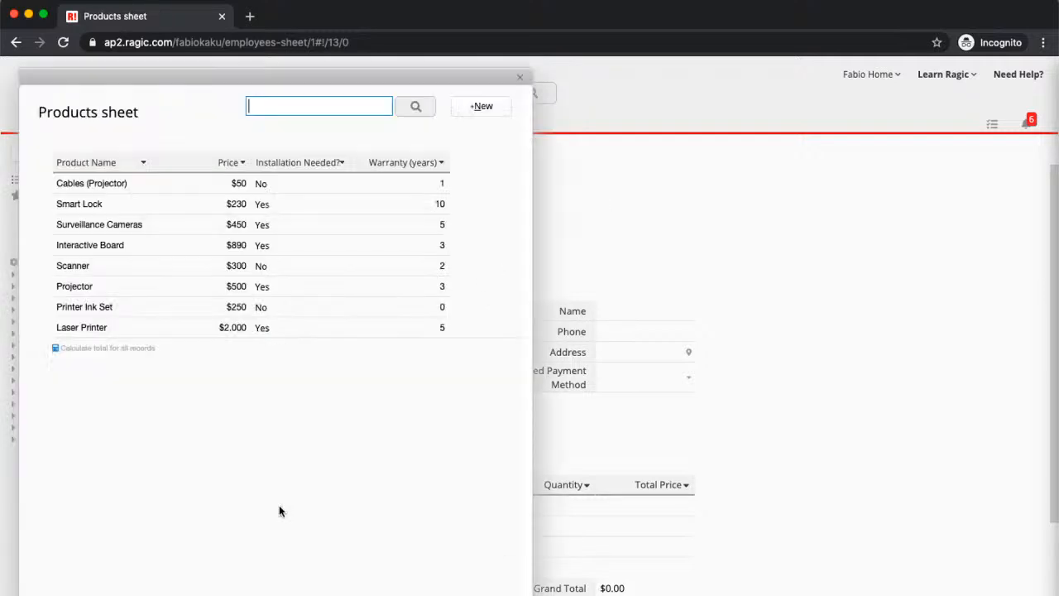
pyautogui.click(136, 204)
pyautogui.click(498, 530)
pyautogui.write('2')
pyautogui.click(268, 546)
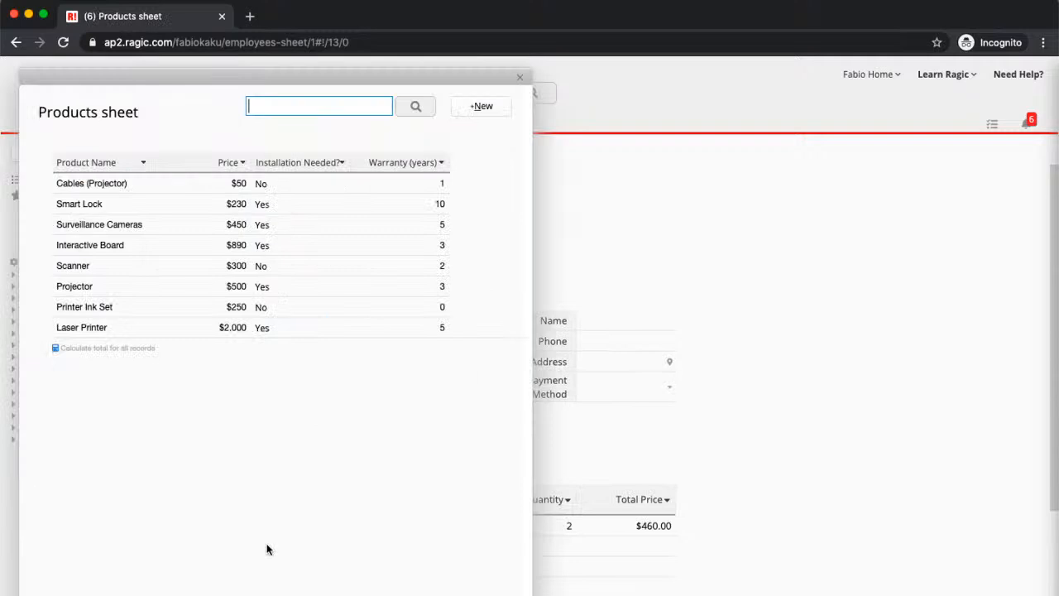
pyautogui.click(126, 284)
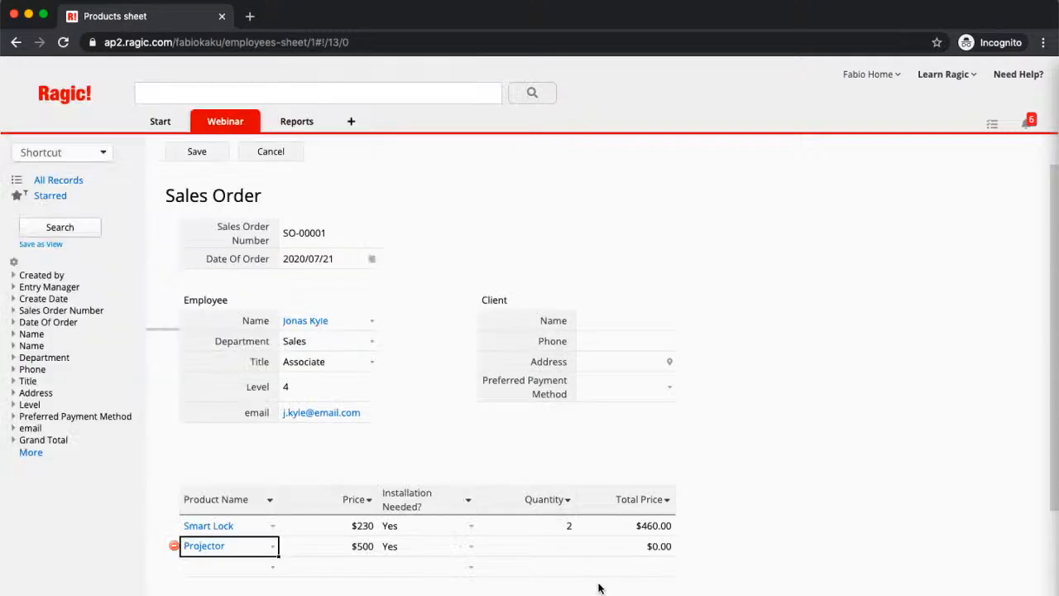
pyautogui.click(551, 548)
pyautogui.write('3')
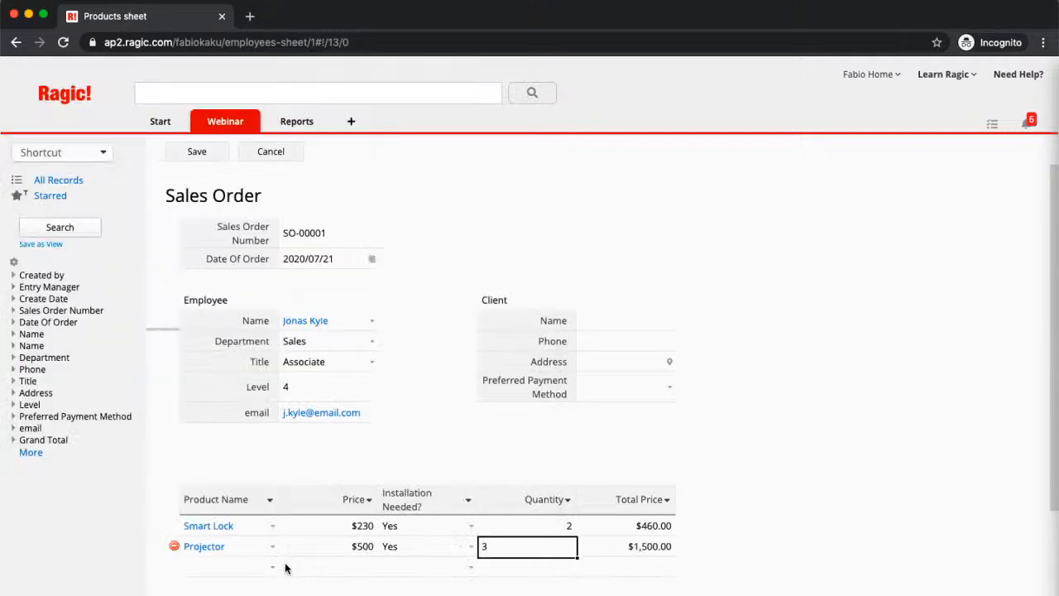
# - Add Laser Printer with a quantity of 3 to the third product row
pyautogui.click(273, 565)
pyautogui.click(137, 329)
pyautogui.click(519, 575)
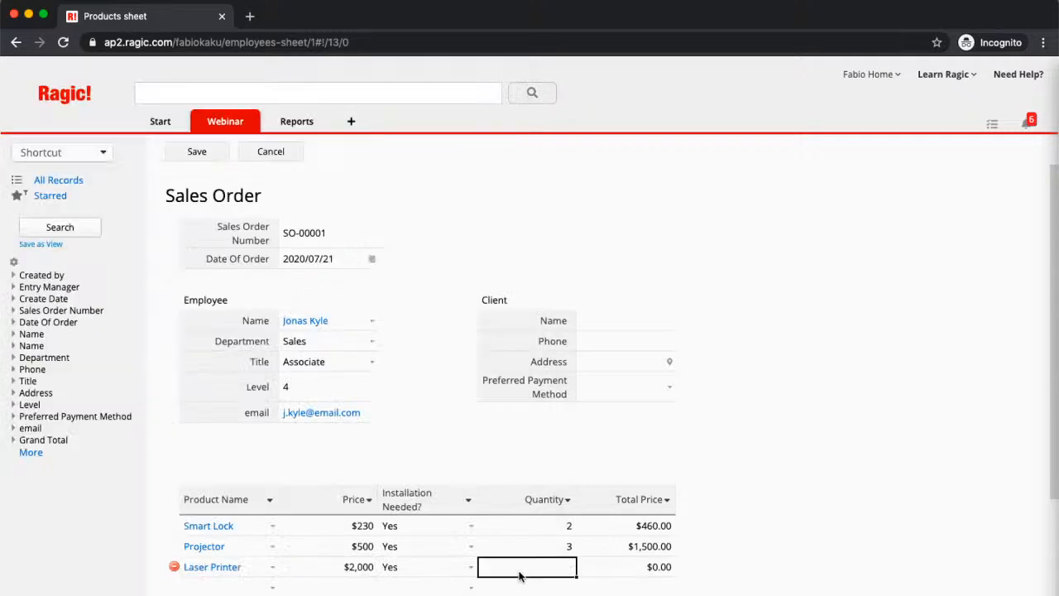
pyautogui.write('3')
pyautogui.scroll(-3, 290, 543)
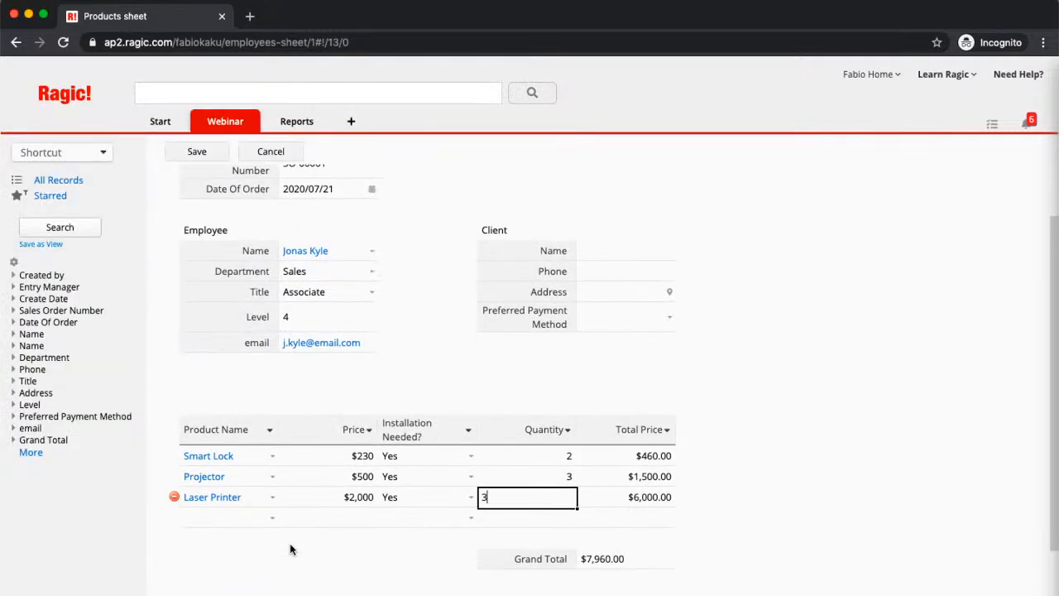
pyautogui.scroll(3, 290, 543)
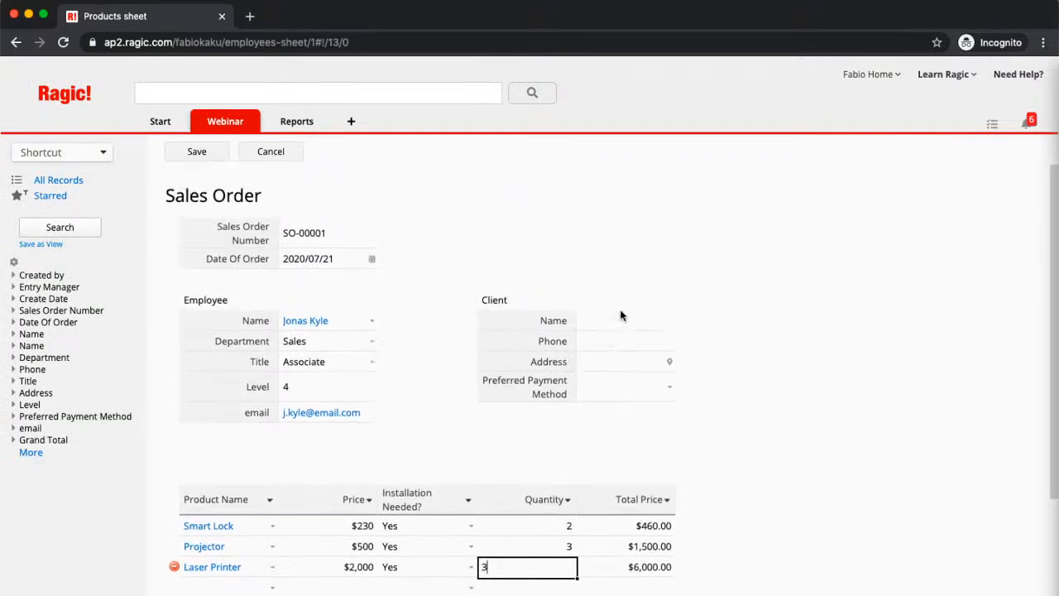
# - Enter the client's full name and phone number in the Client section
pyautogui.click(616, 316)
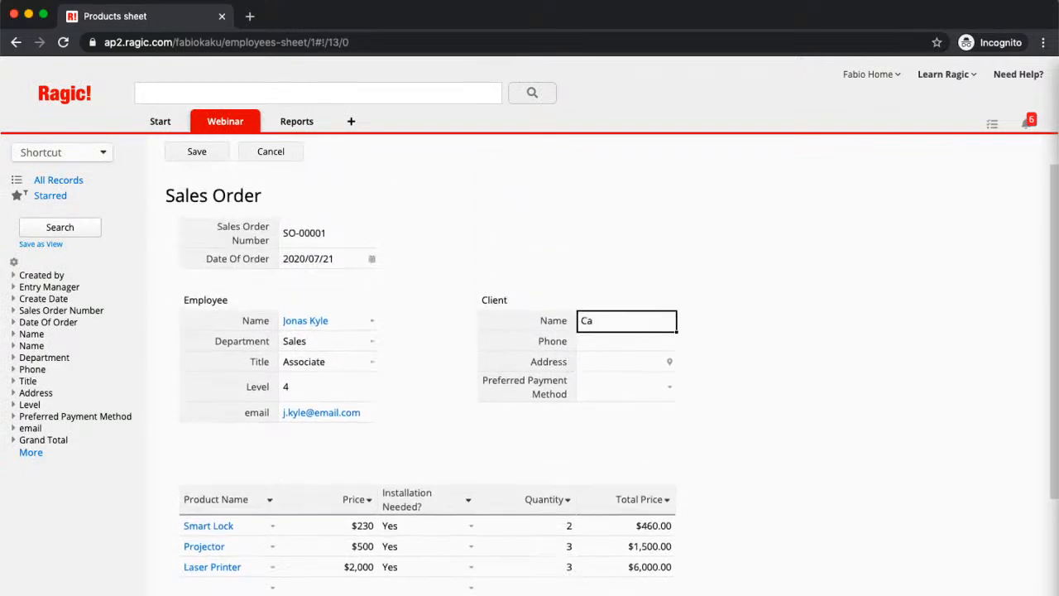
pyautogui.press('Tab')
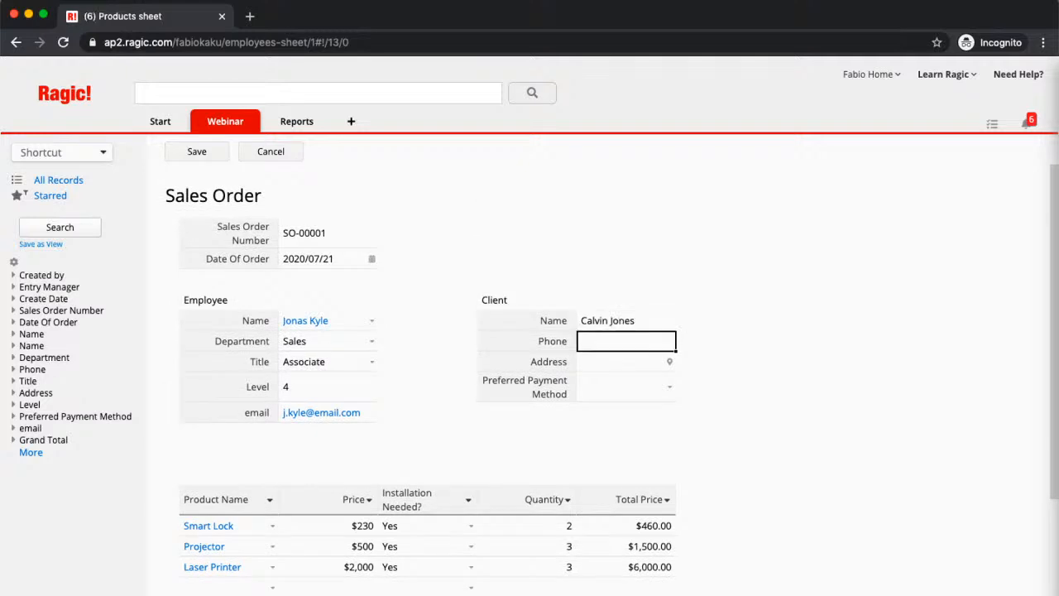
pyautogui.press('Tab')
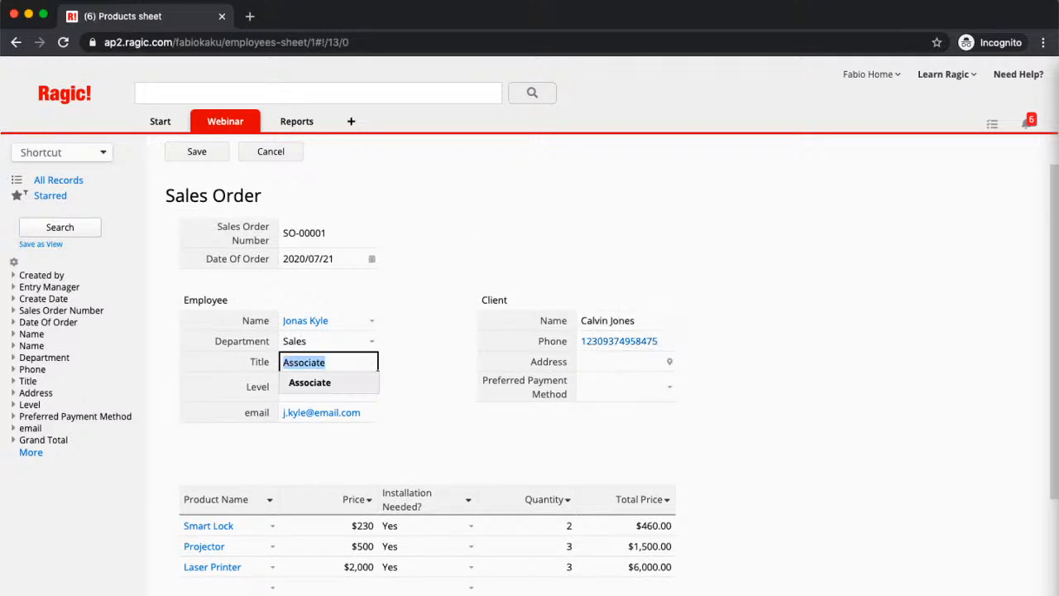
# - Enter the client's street address in the Address field
pyautogui.click(631, 371)
pyautogui.write('123 Main STre')
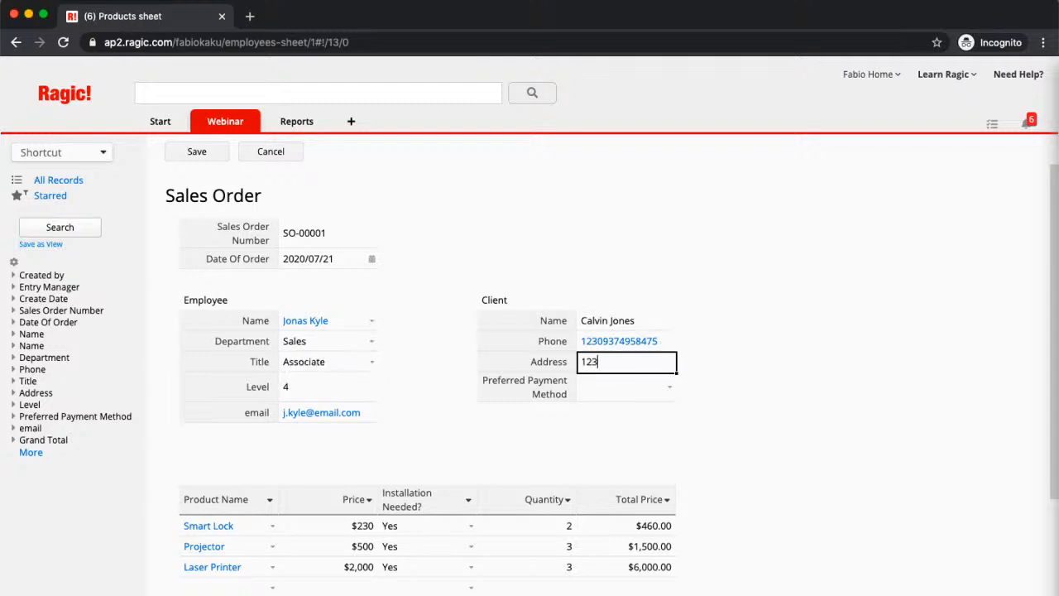
pyautogui.press('BackSpace')
pyautogui.press('BackSpace')
pyautogui.press('BackSpace')
pyautogui.write('treet')
# - Set the client's Preferred Payment Method to Cash and save the sales order record
pyautogui.click(668, 386)
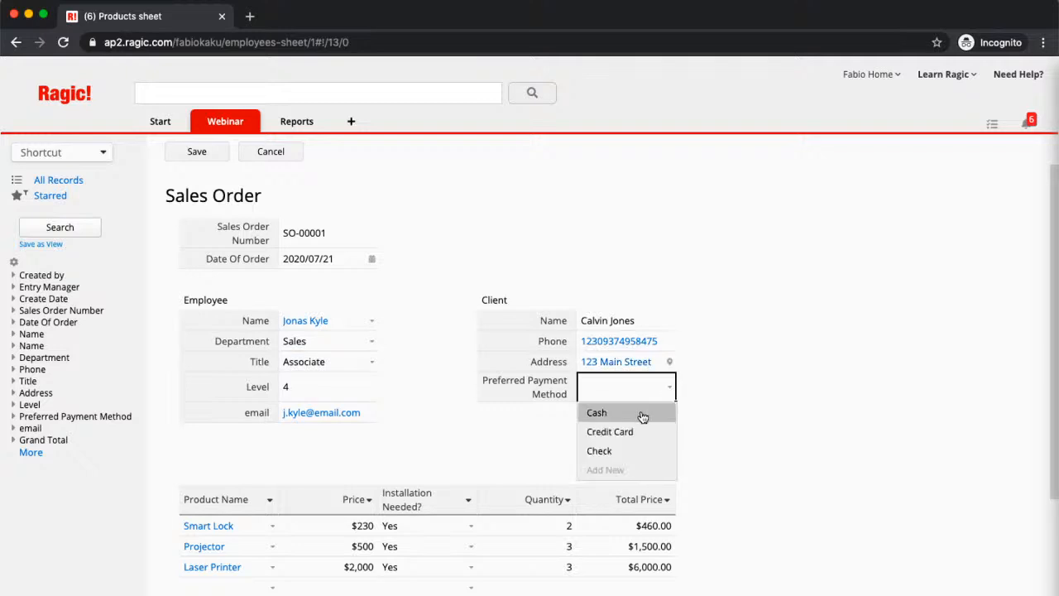
pyautogui.click(643, 414)
pyautogui.click(169, 154)
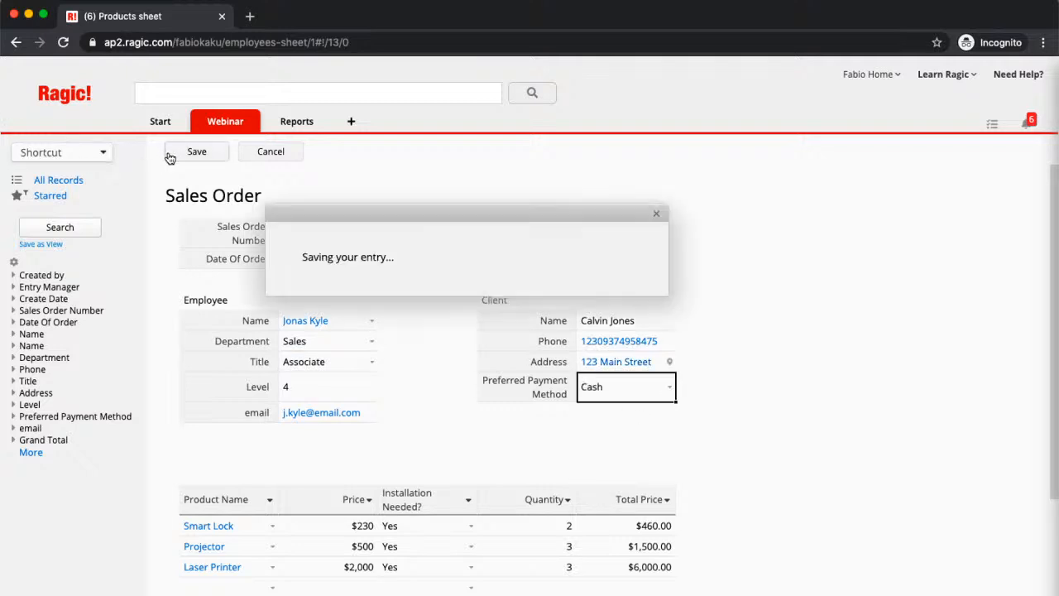
pyautogui.scroll(-1, 790, 350)
pyautogui.scroll(1, 790, 350)
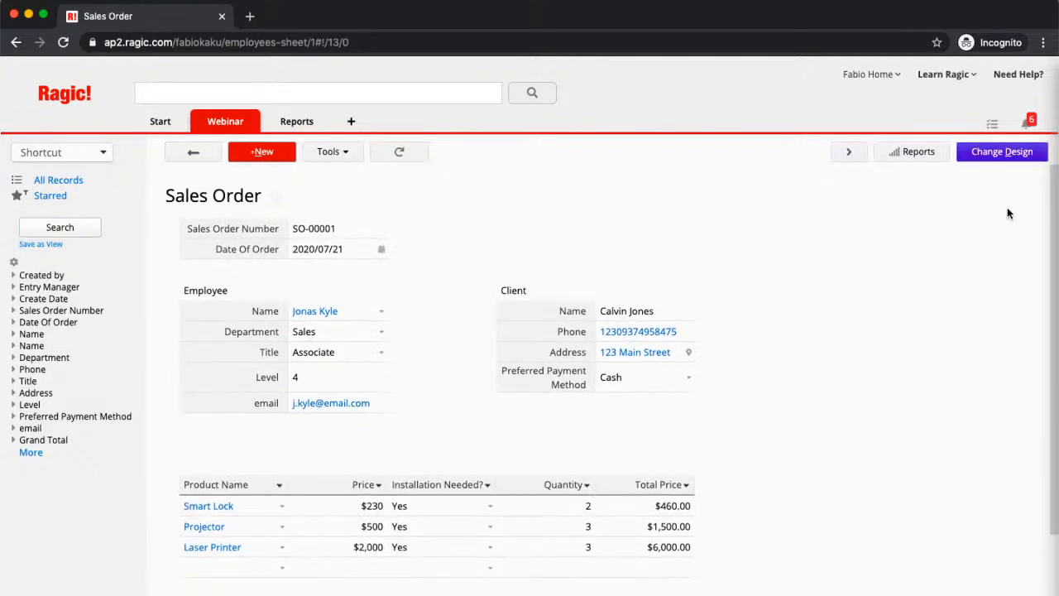
pyautogui.scroll(-1, 1007, 209)
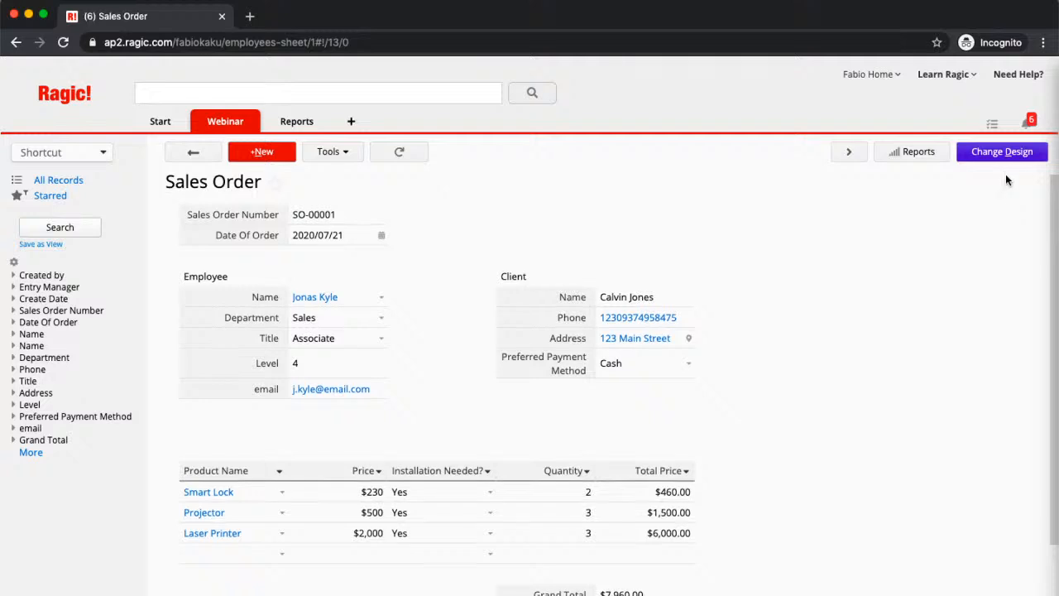
# - Create another version of the Sales Order sheet using the same data source, named Sales Order copy 1
pyautogui.click(1011, 153)
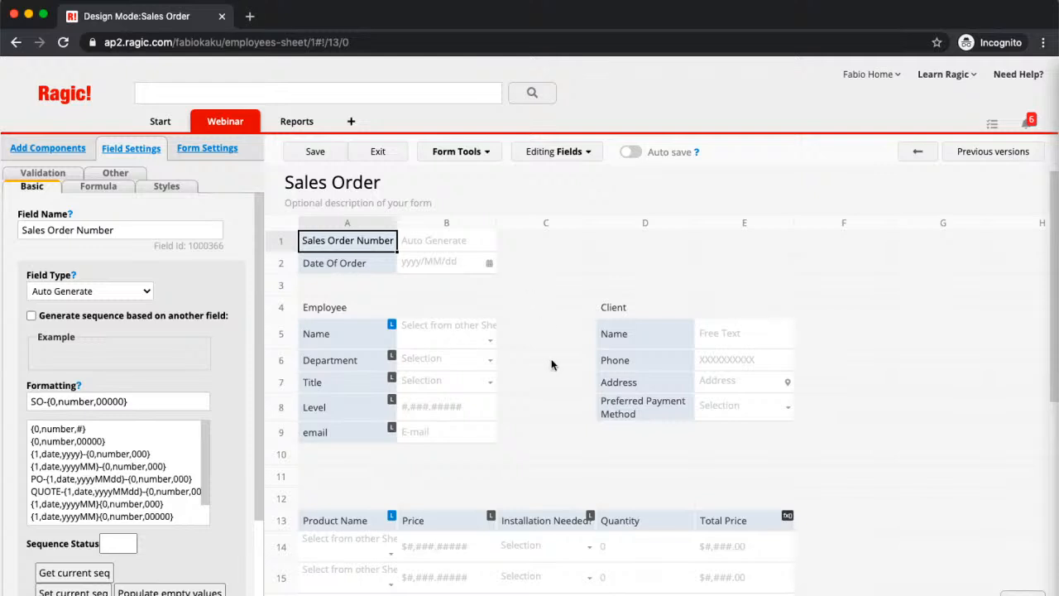
pyautogui.click(475, 154)
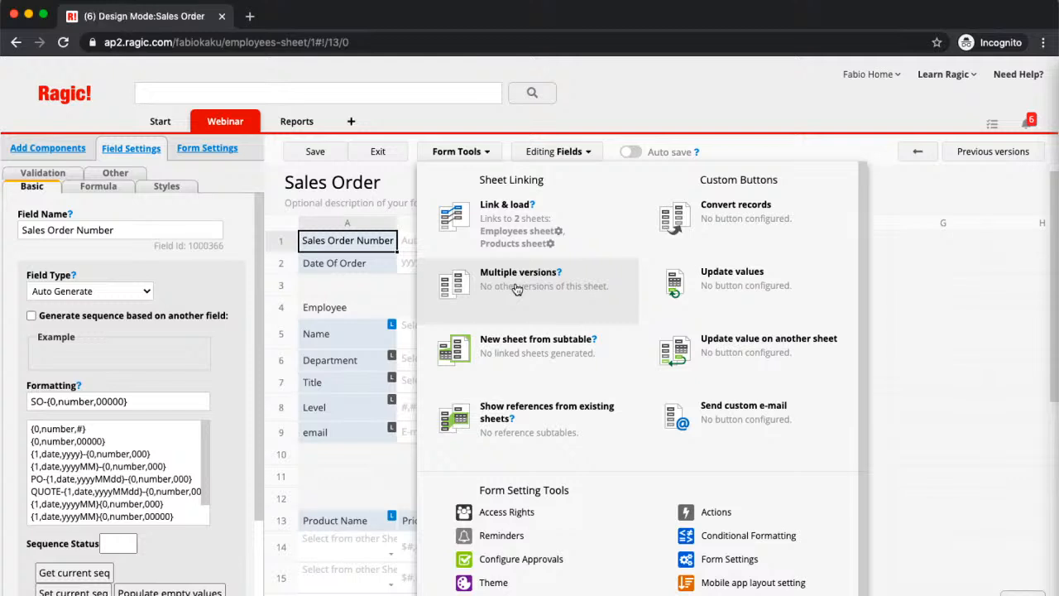
pyautogui.click(516, 286)
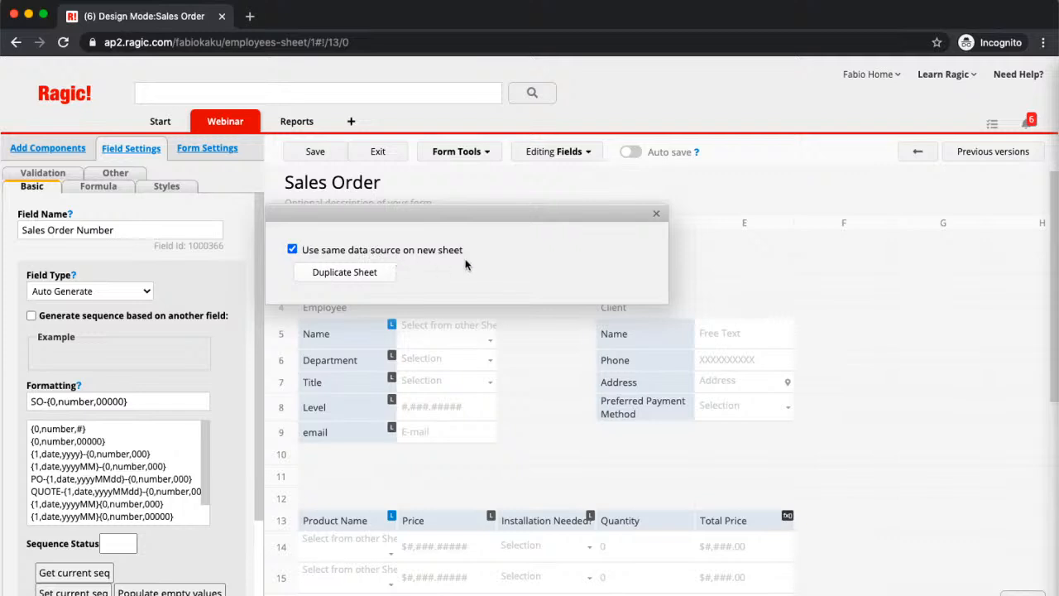
pyautogui.click(368, 286)
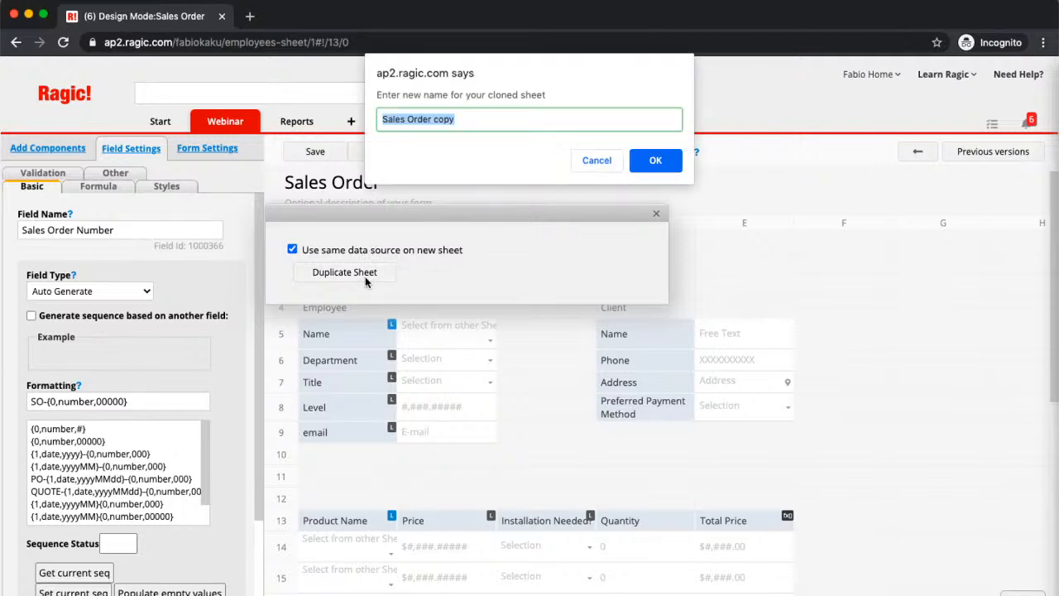
pyautogui.click(544, 123)
pyautogui.write('1')
pyautogui.click(674, 168)
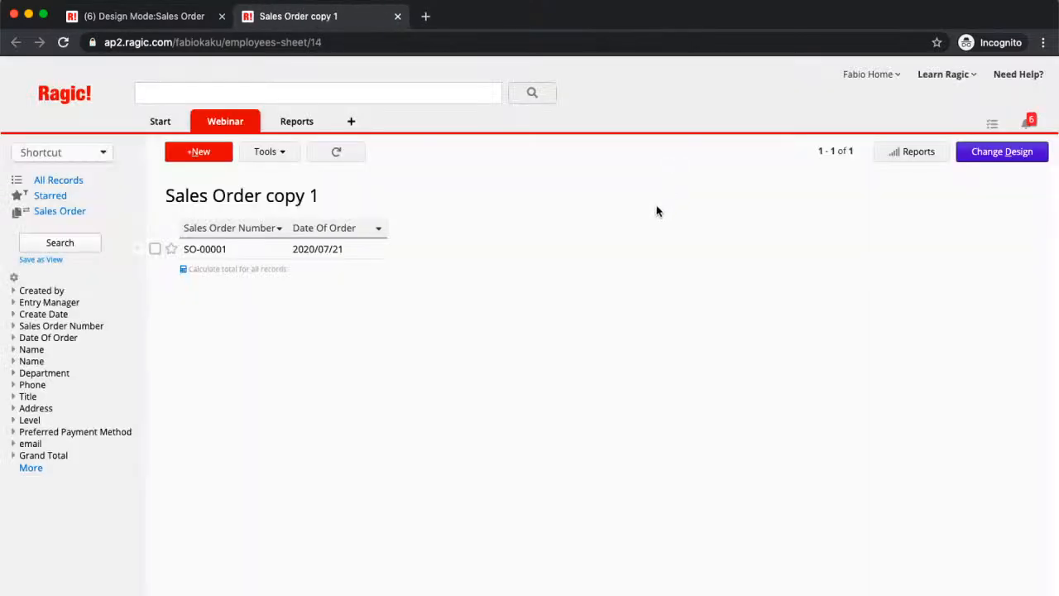
# - Open the existing order in Sales Order copy 1, add Surveillance Cameras with quantity 10, and save the record
pyautogui.click(351, 257)
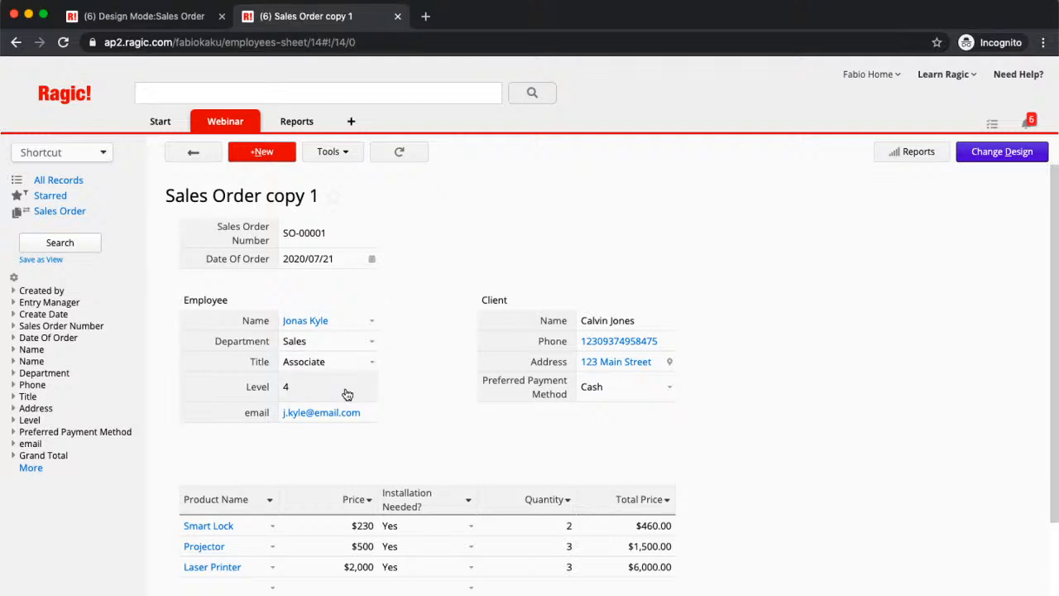
pyautogui.click(273, 591)
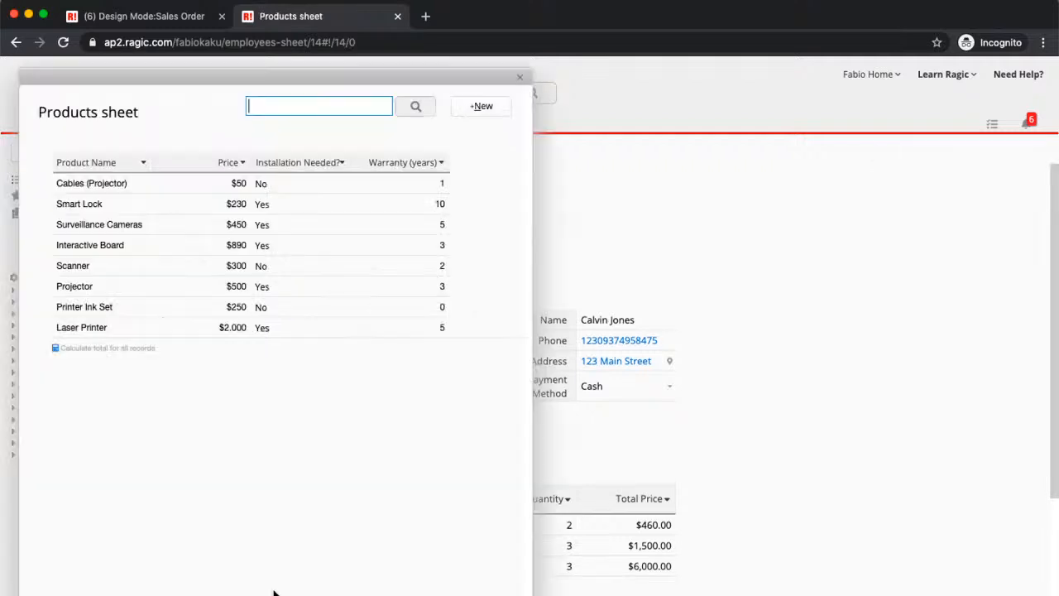
pyautogui.click(158, 229)
pyautogui.click(532, 585)
pyautogui.write('10')
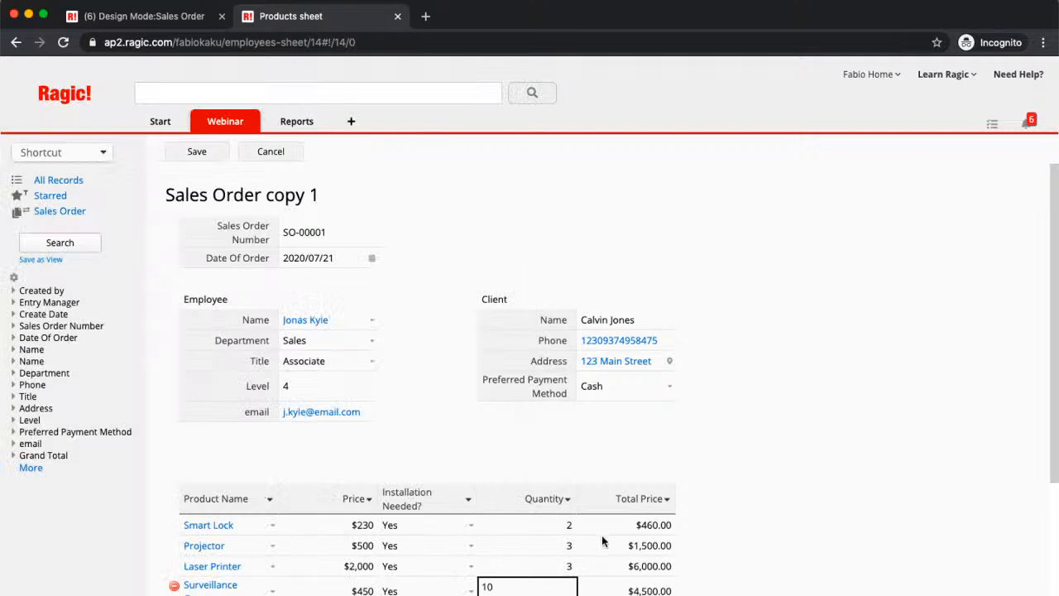
pyautogui.scroll(-2, 596, 546)
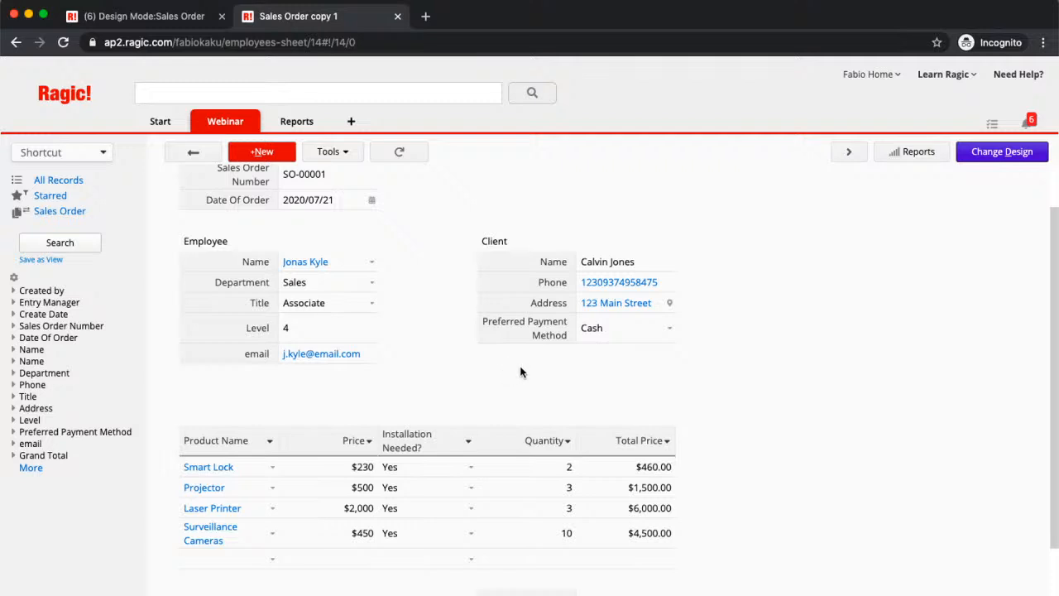
pyautogui.scroll(2, 807, 302)
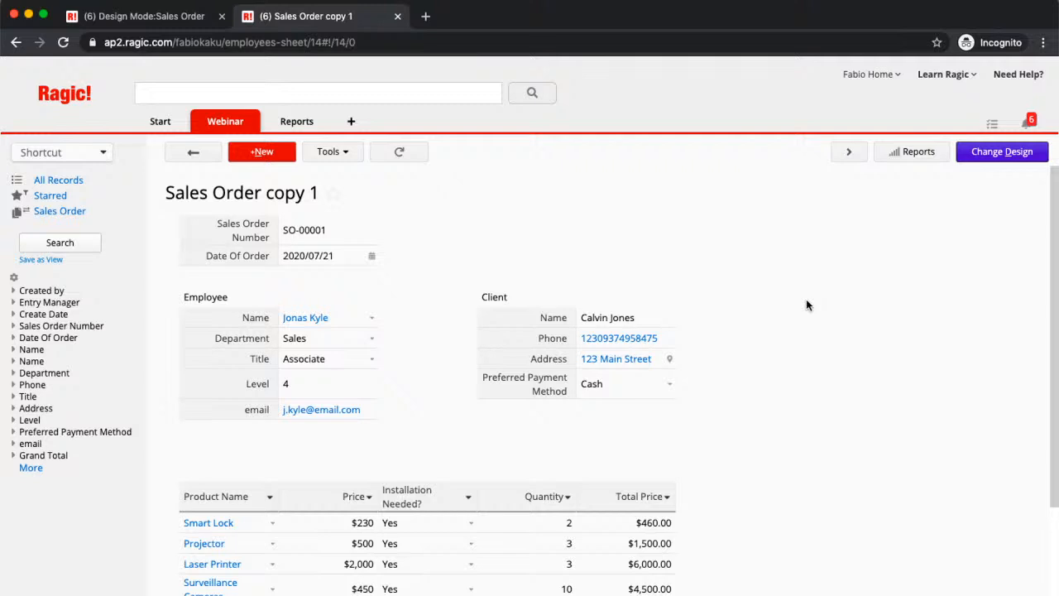
# - In the design of Sales Order copy 1, move Sales Order Number to D1 and Date Of Order to D2
pyautogui.click(1000, 153)
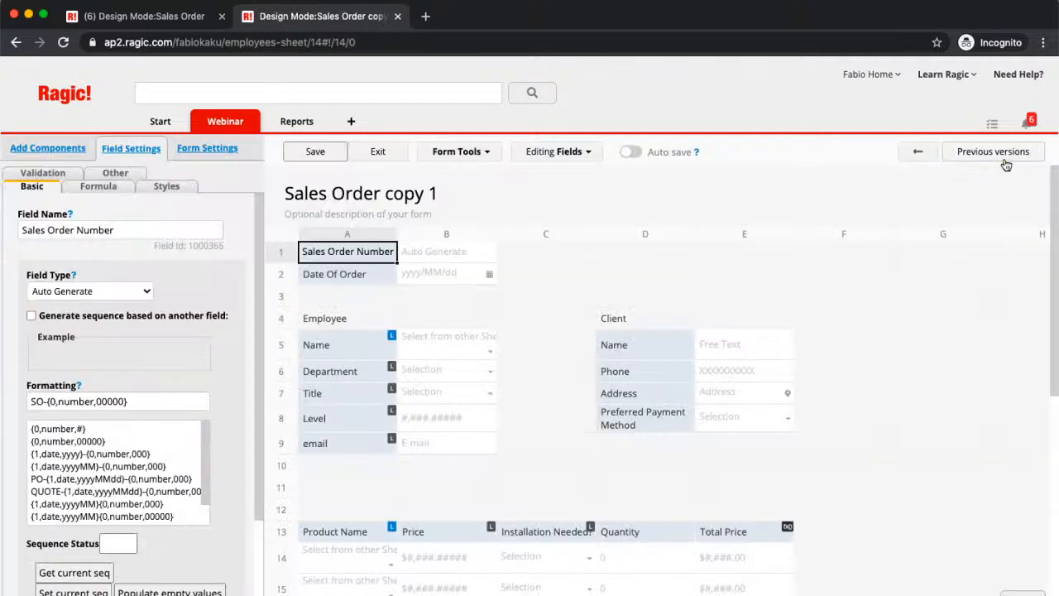
pyautogui.moveTo(349, 252); pyautogui.dragTo(645, 253)
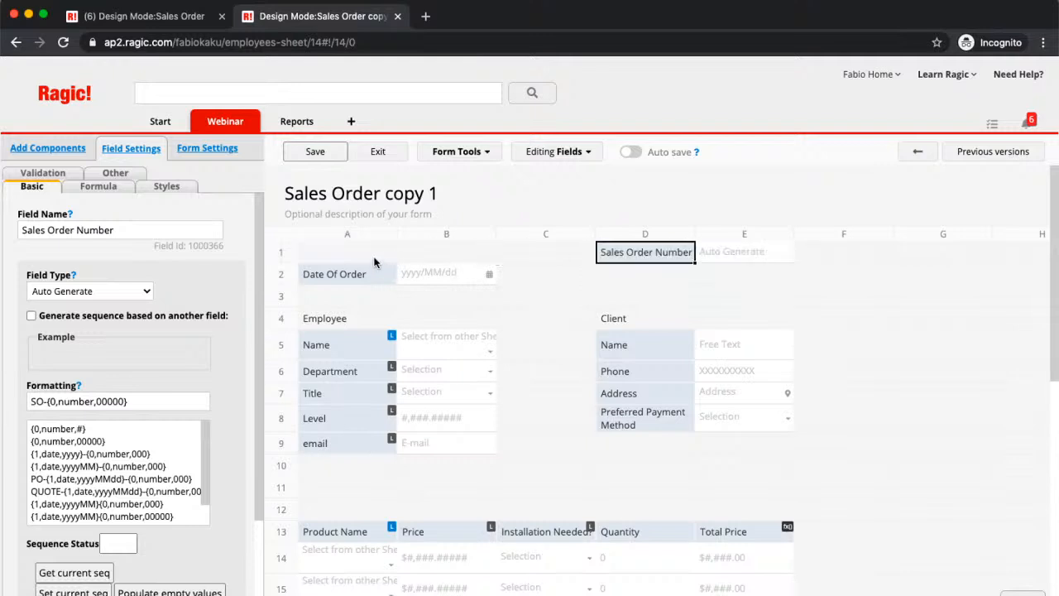
pyautogui.moveTo(334, 274); pyautogui.dragTo(642, 274)
# - Move the product subtable so its first field is in C11, and place Grand Total in F16 below it
pyautogui.scroll(-5, 380, 331)
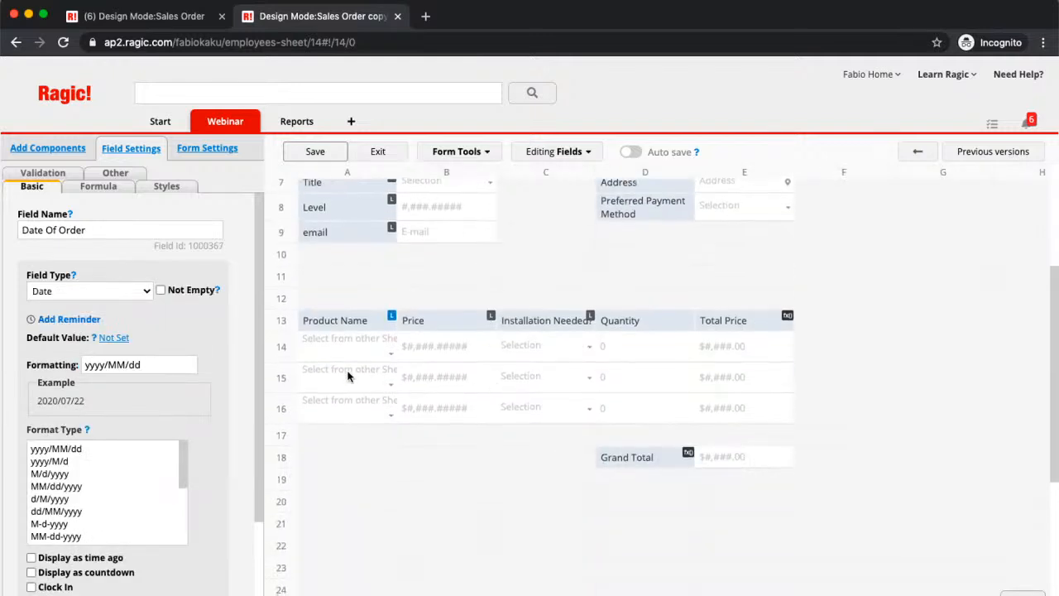
pyautogui.moveTo(349, 321); pyautogui.dragTo(554, 277)
pyautogui.click(309, 282)
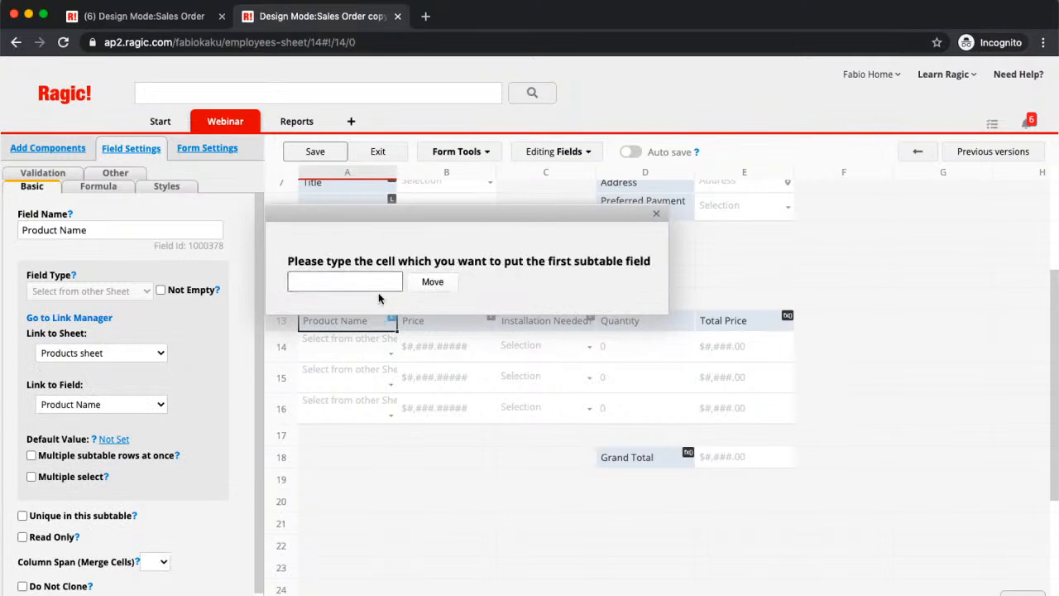
pyautogui.moveTo(492, 219); pyautogui.dragTo(485, 241)
pyautogui.click(364, 298)
pyautogui.write('C11')
pyautogui.click(430, 297)
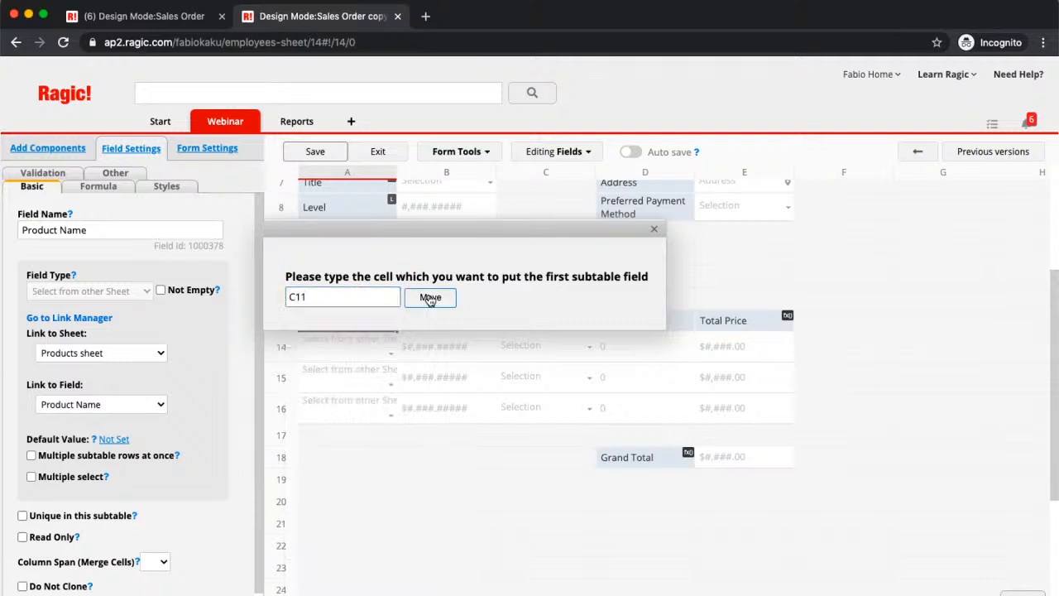
pyautogui.moveTo(629, 456); pyautogui.dragTo(832, 418)
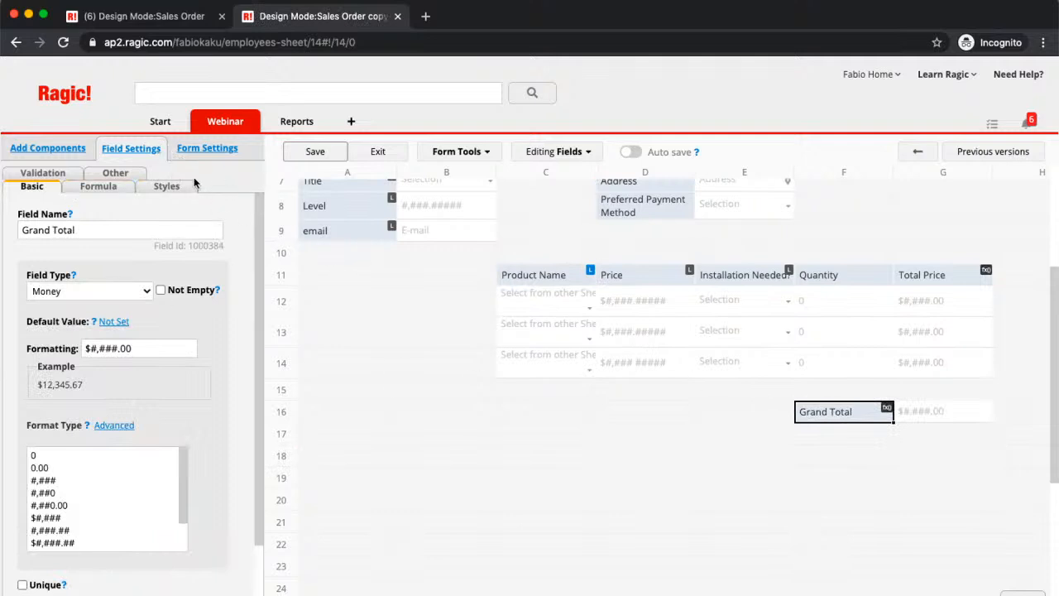
# - Apply the Bare Wood theme to the Sales Order copy 1 design
pyautogui.click(166, 187)
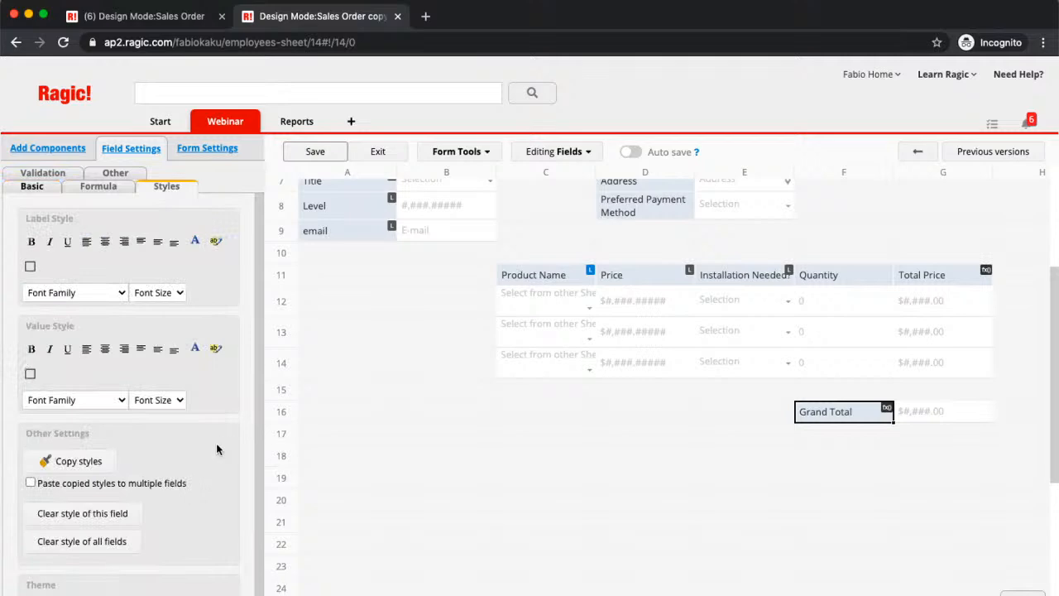
pyautogui.scroll(-1, 217, 450)
pyautogui.click(82, 575)
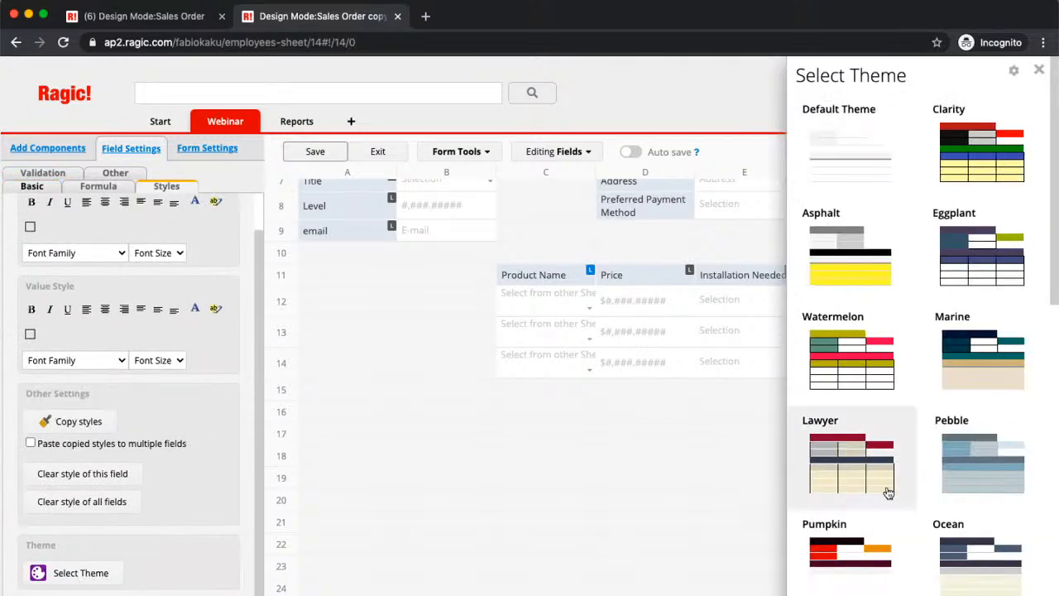
pyautogui.scroll(-7, 915, 343)
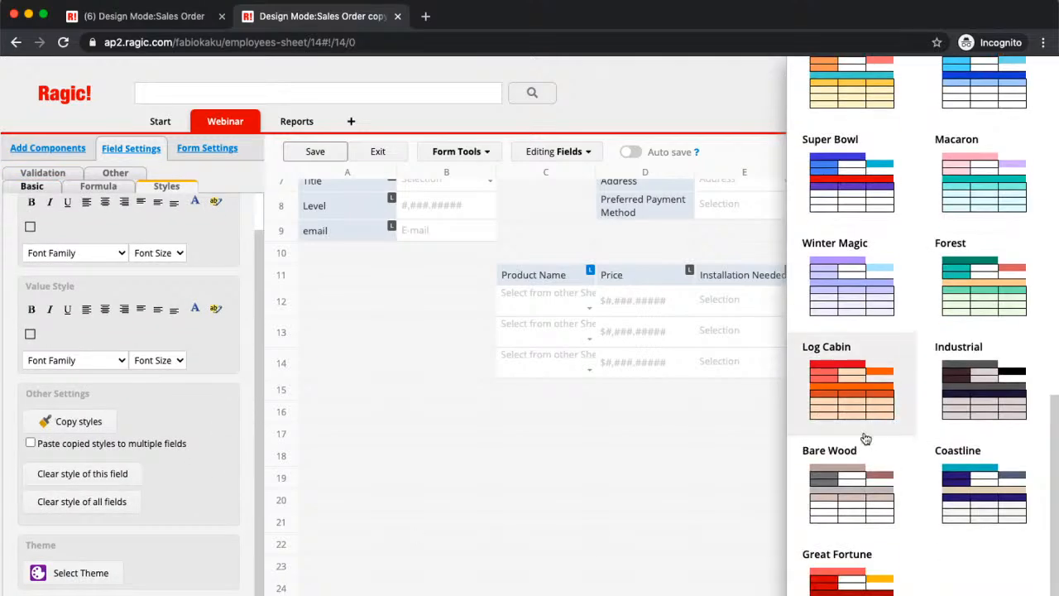
pyautogui.click(861, 509)
pyautogui.scroll(4, 539, 511)
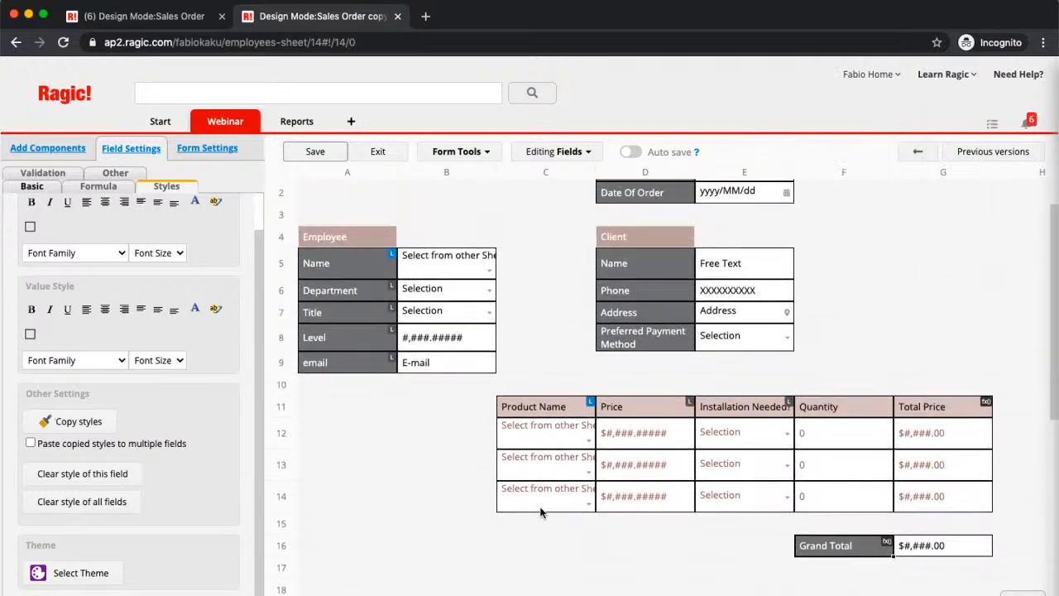
# - Bring up the access rights settings of Sales Order copy 1, and save and exit its design
pyautogui.scroll(1, 525, 487)
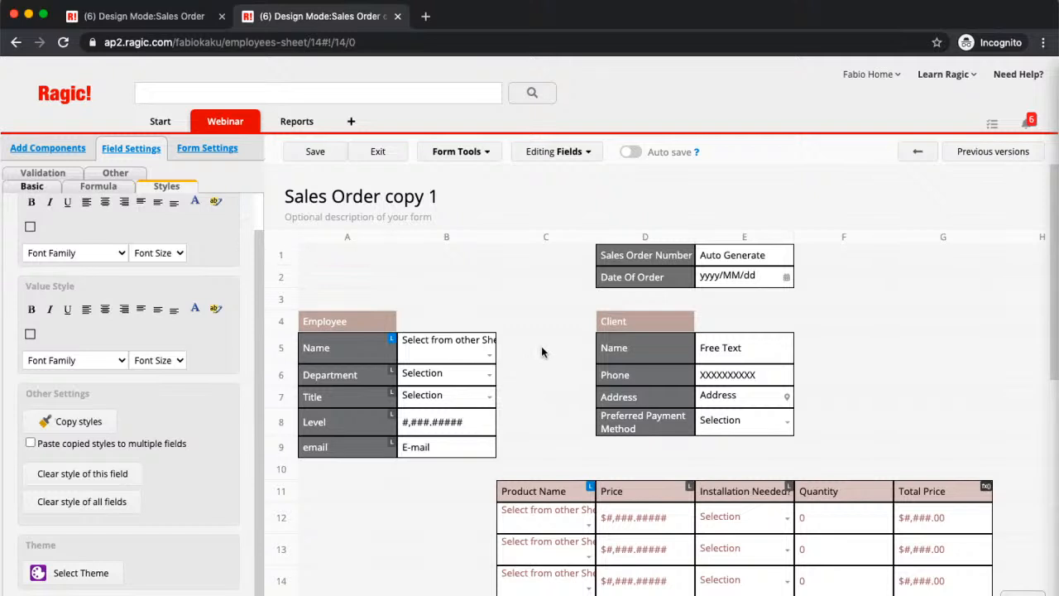
pyautogui.click(217, 149)
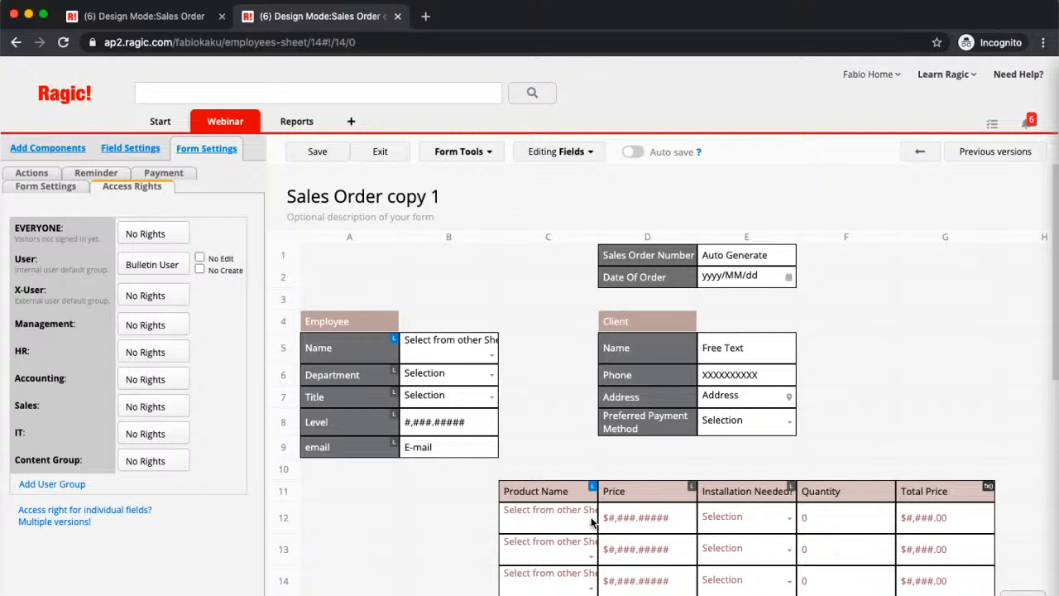
pyautogui.click(317, 157)
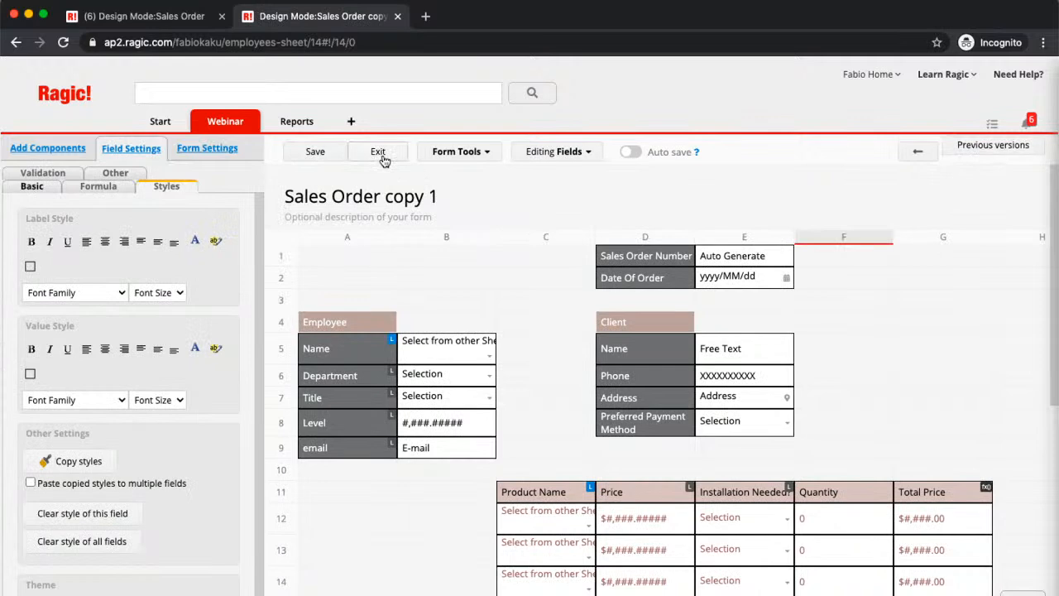
pyautogui.click(379, 154)
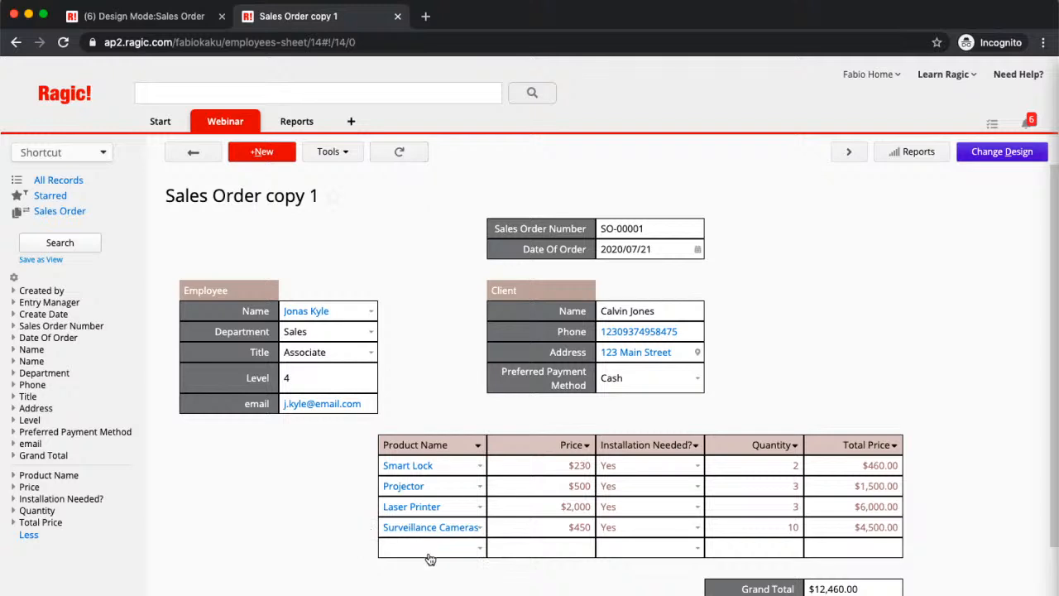
# - From an empty product row in the order, create a new Products sheet entry named Lighting with a price of $1,500
pyautogui.click(483, 549)
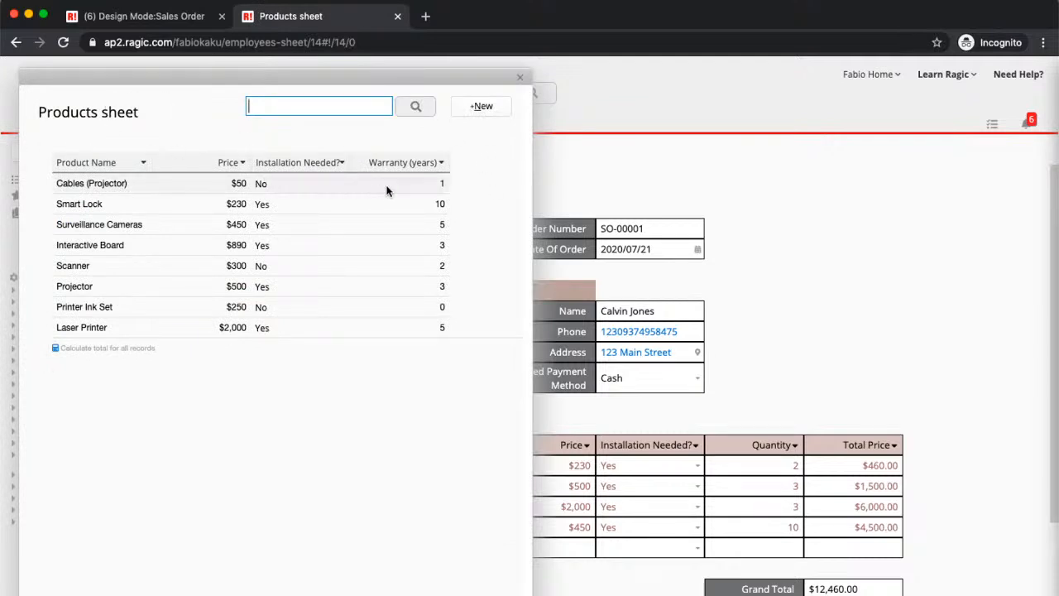
pyautogui.click(496, 117)
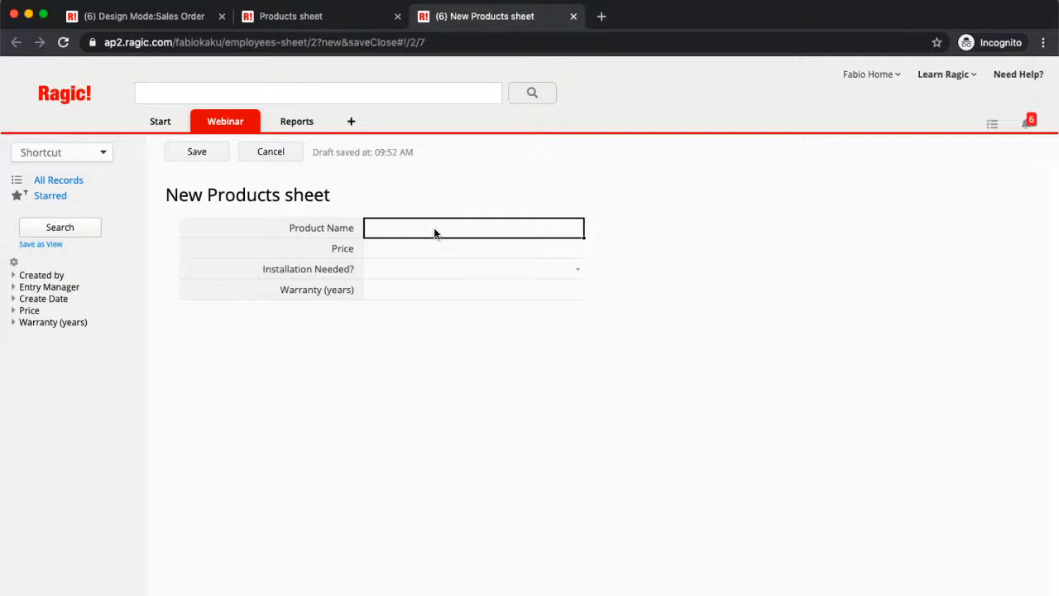
pyautogui.click(435, 231)
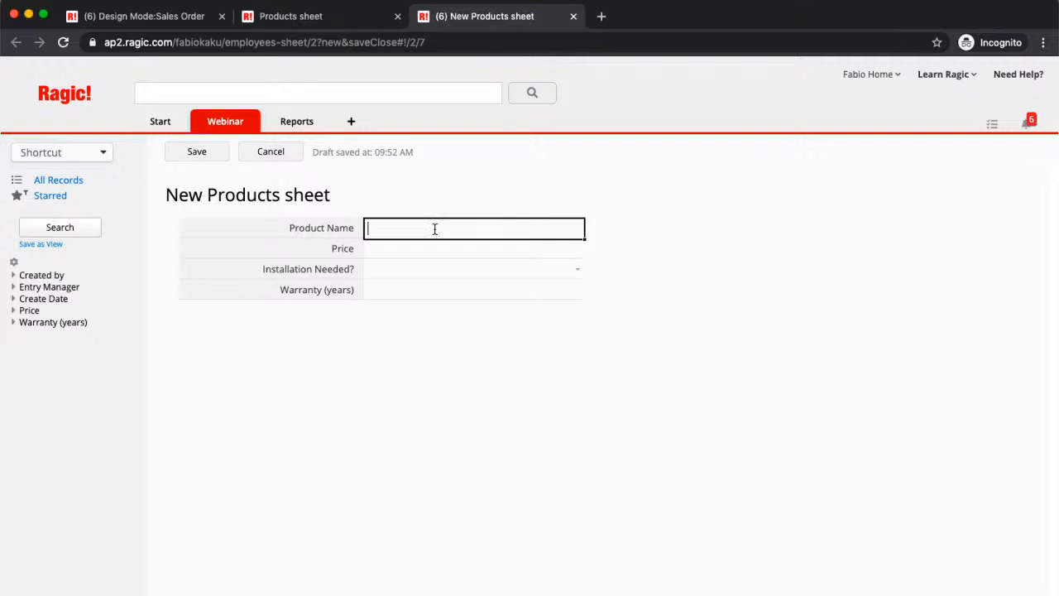
pyautogui.write('Lighting')
pyautogui.click(429, 251)
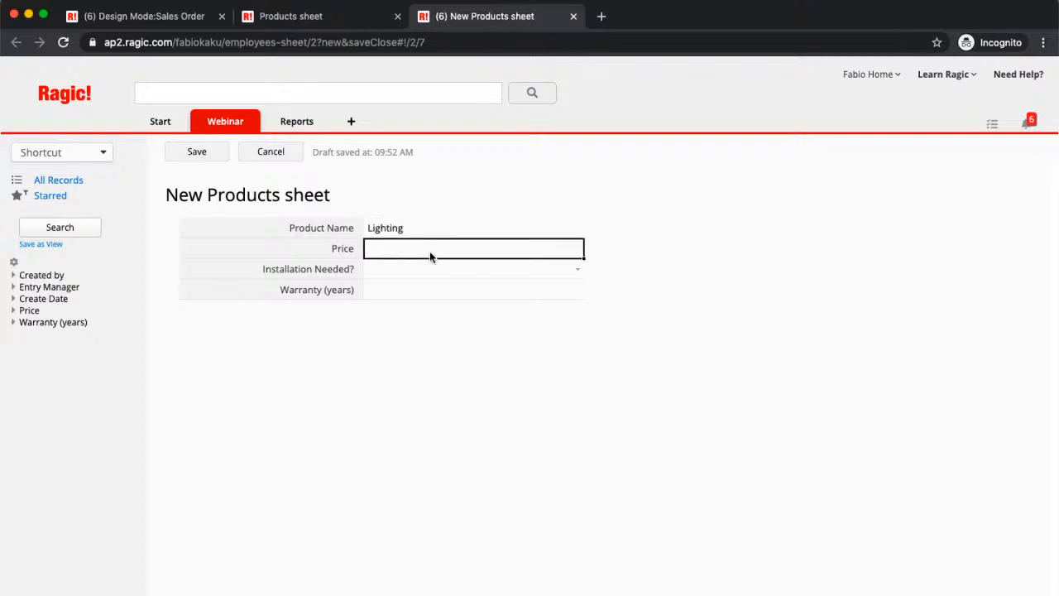
pyautogui.write('1,500')
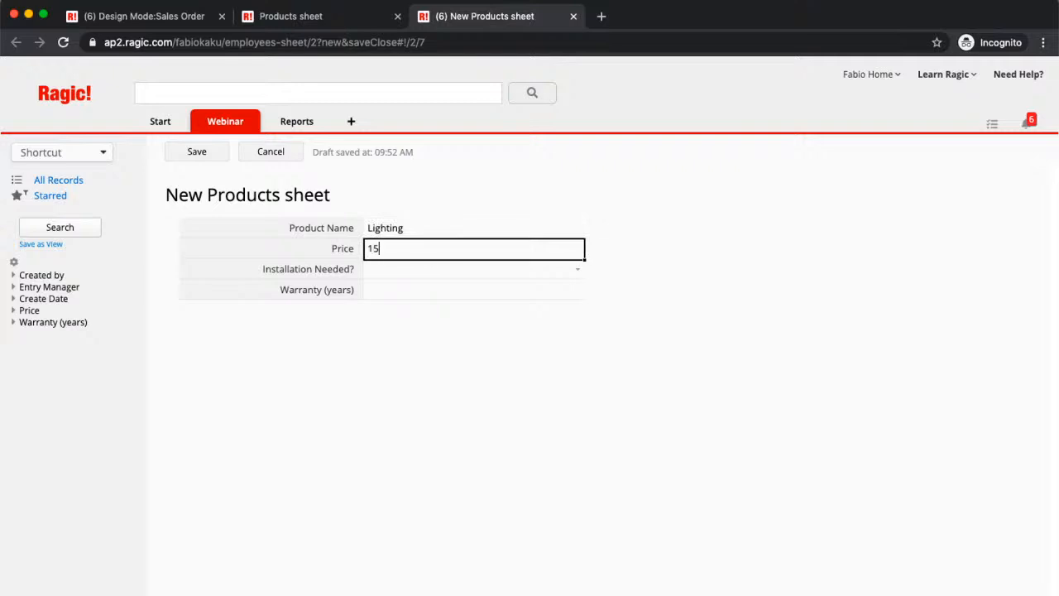
# - Set the Lighting product's Installation Needed? to No and its warranty to 3 years, and save the product
pyautogui.click(454, 272)
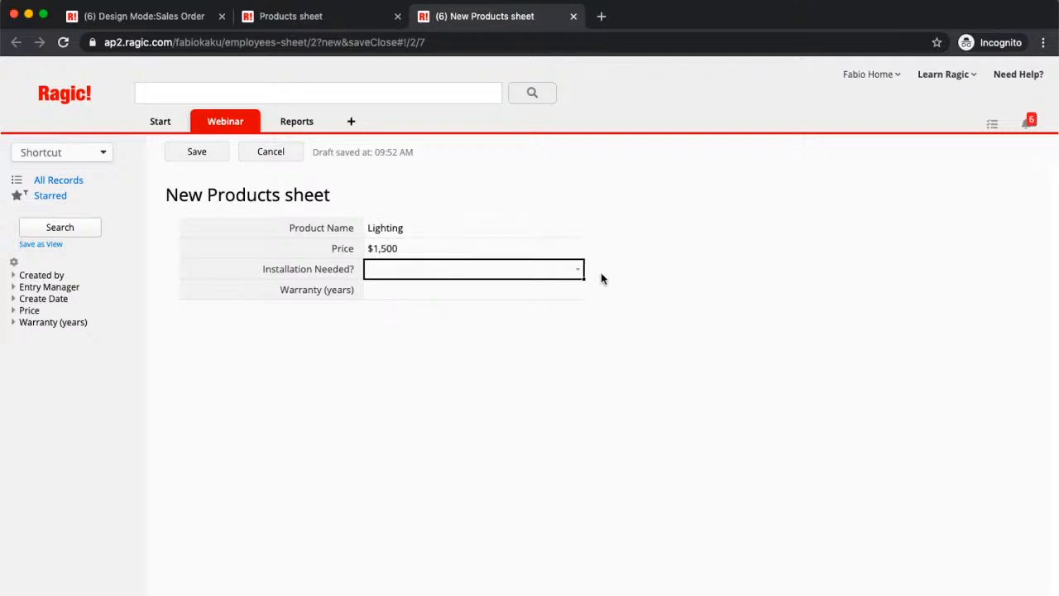
pyautogui.click(571, 271)
pyautogui.click(560, 295)
pyautogui.click(528, 294)
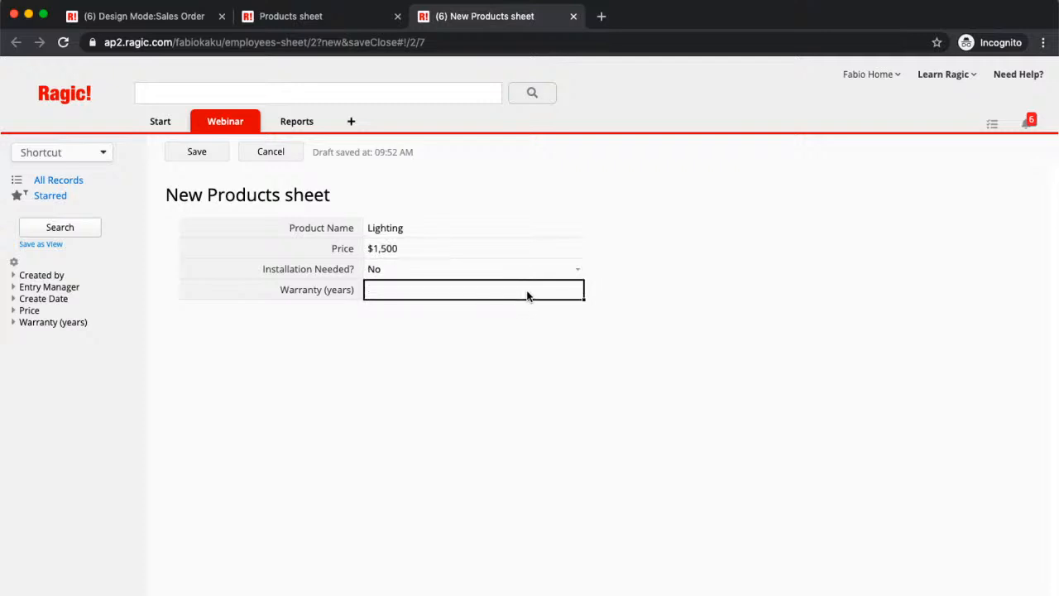
pyautogui.write('3')
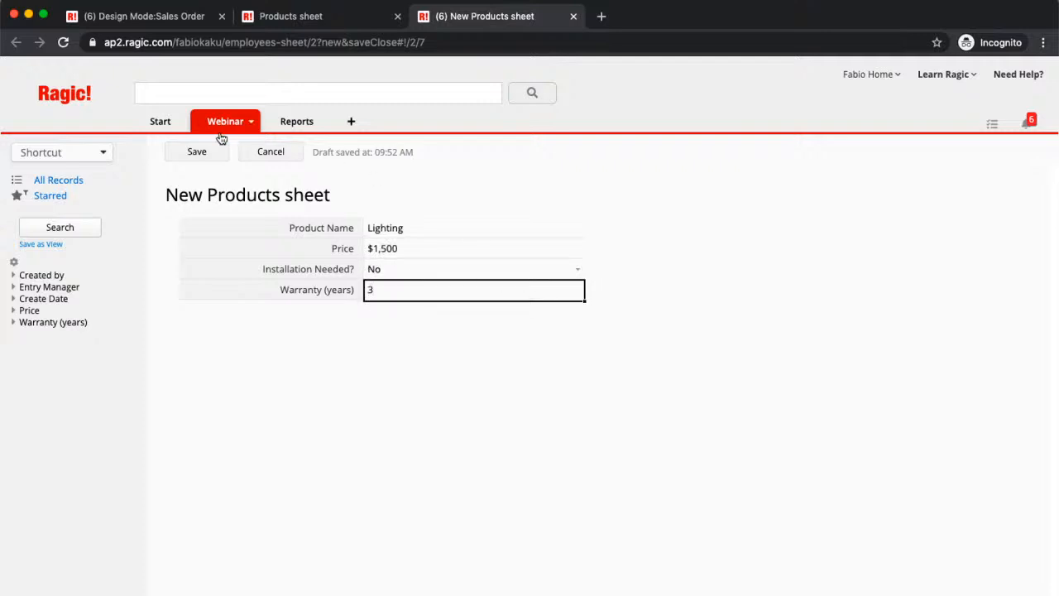
pyautogui.click(197, 155)
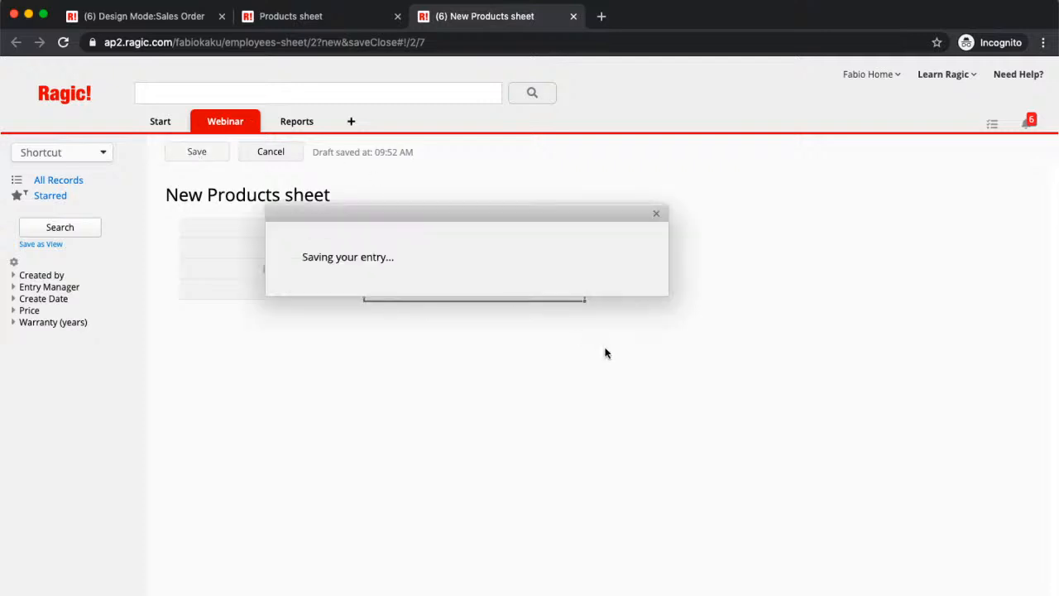
# - Preview the linked Projector product's details, close the preview, and save the order with its Lighting row
pyautogui.scroll(-1, 550, 364)
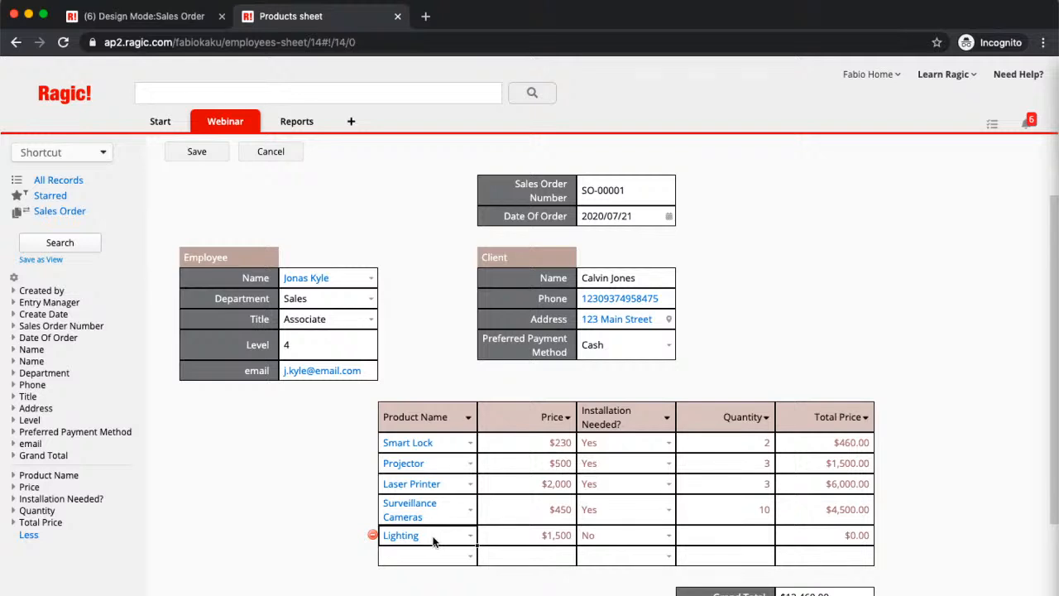
pyautogui.click(387, 462)
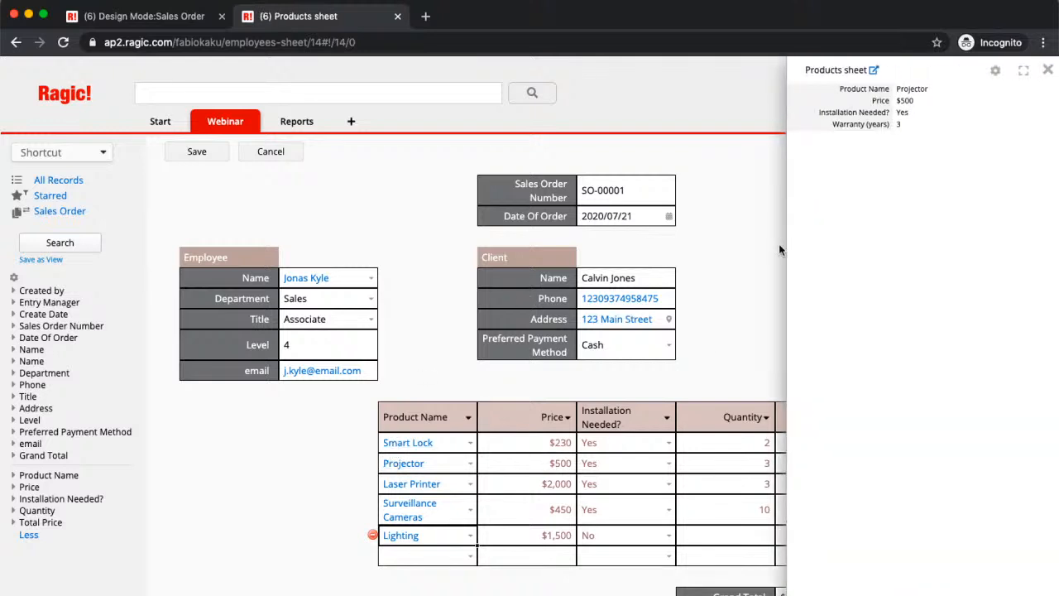
pyautogui.click(1046, 72)
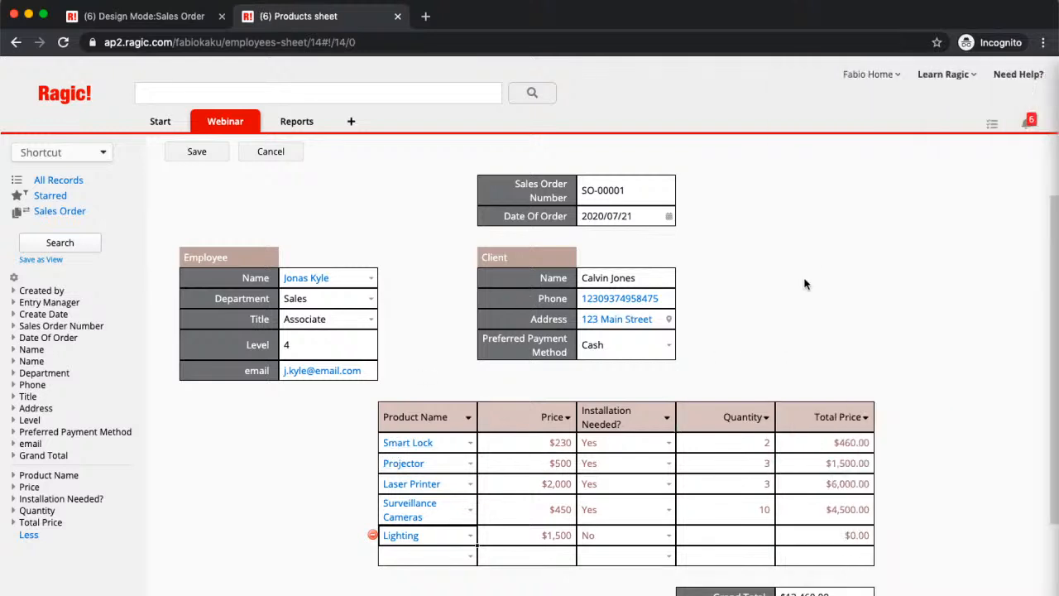
pyautogui.click(189, 152)
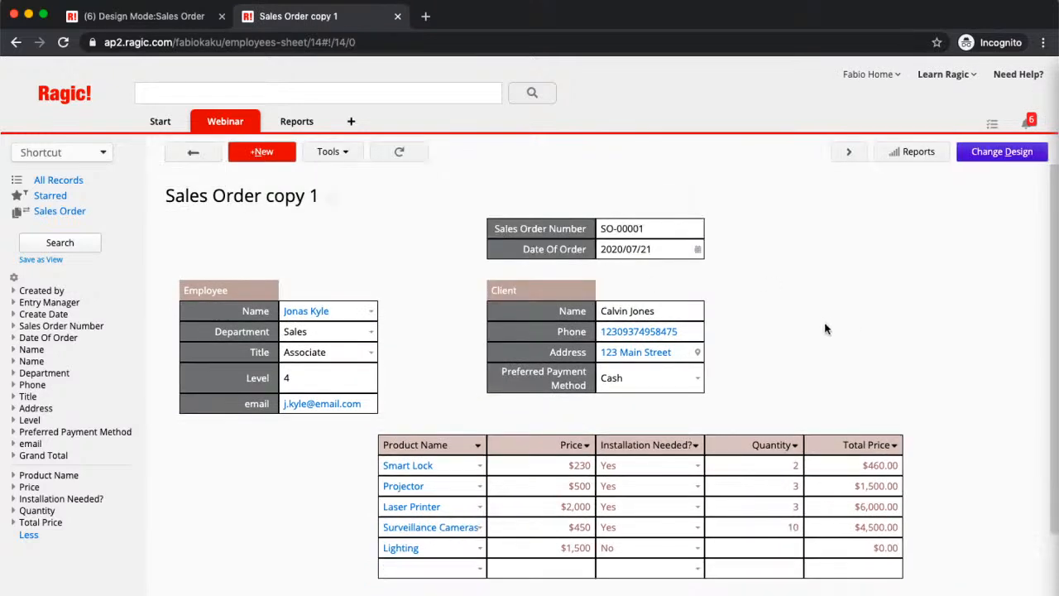
# - Reopen the Sales Order copy 1 design and set the email and Level fields under Employee as hidden
pyautogui.click(985, 162)
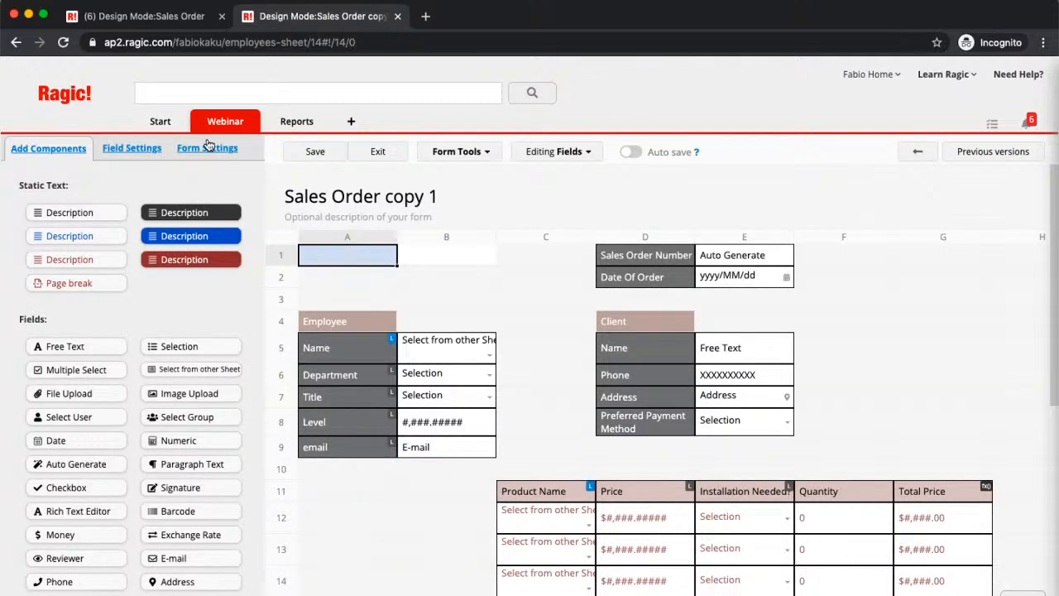
pyautogui.click(217, 148)
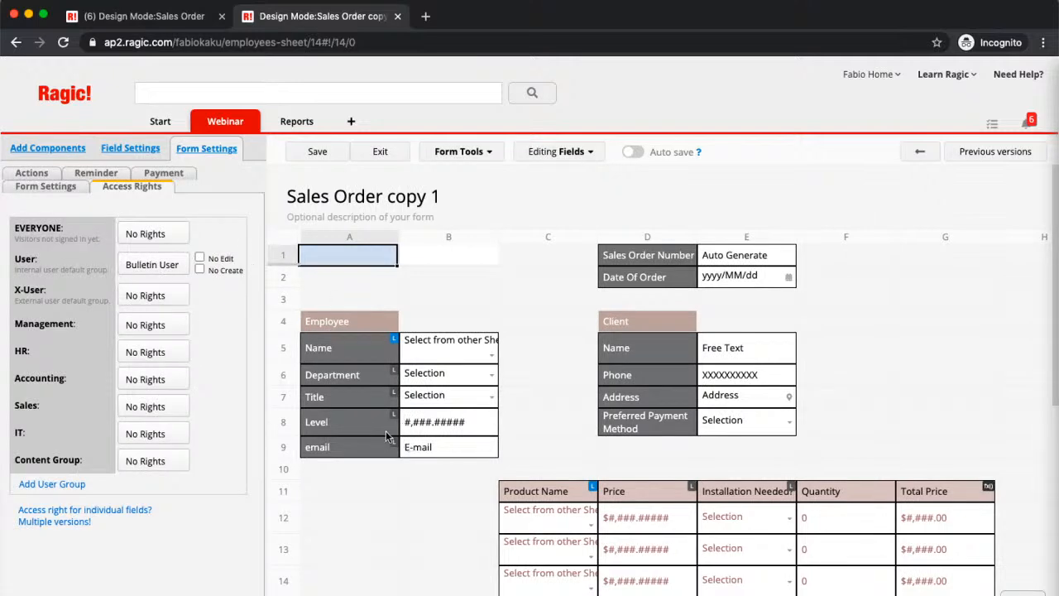
pyautogui.click(369, 448)
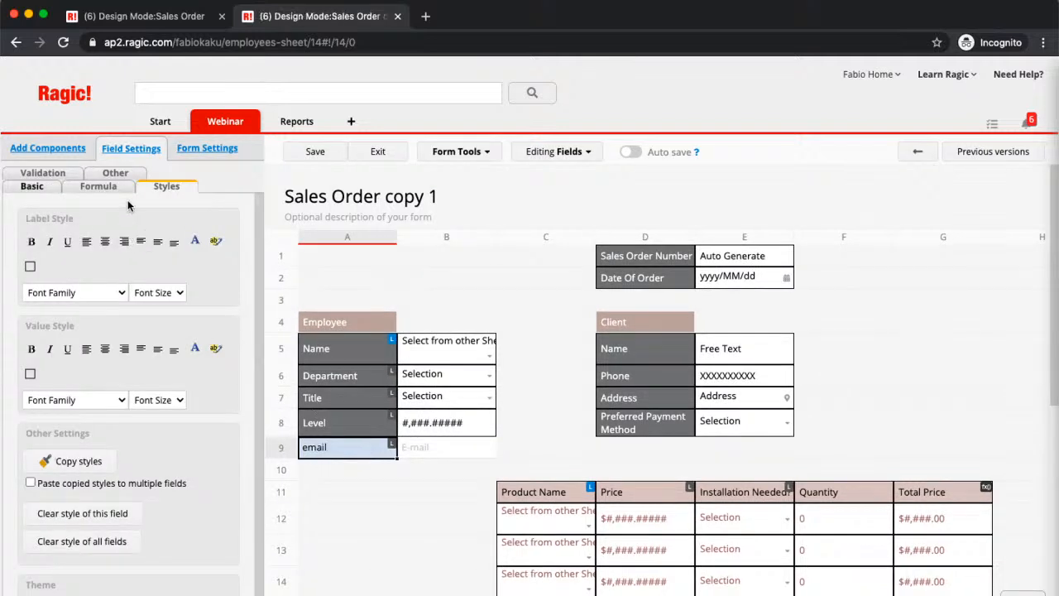
pyautogui.click(43, 190)
pyautogui.scroll(-1, 180, 354)
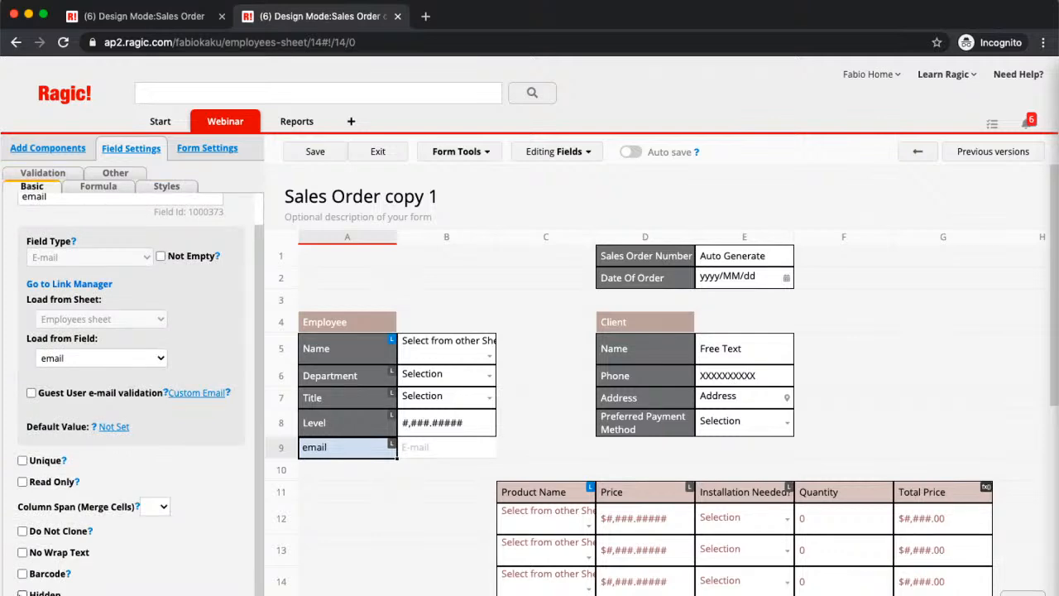
pyautogui.click(337, 423)
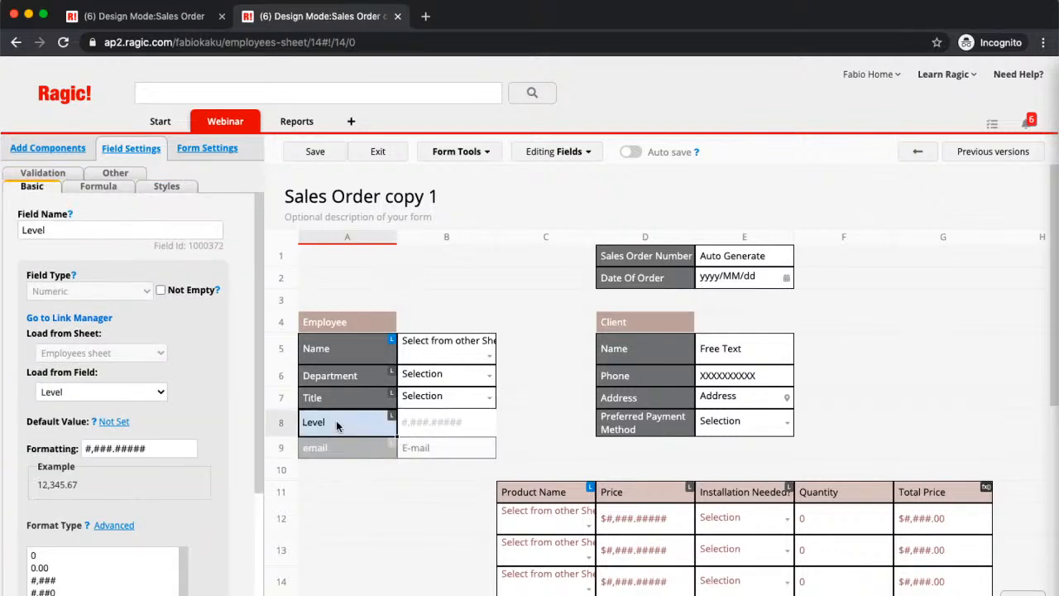
pyautogui.scroll(-5, 52, 436)
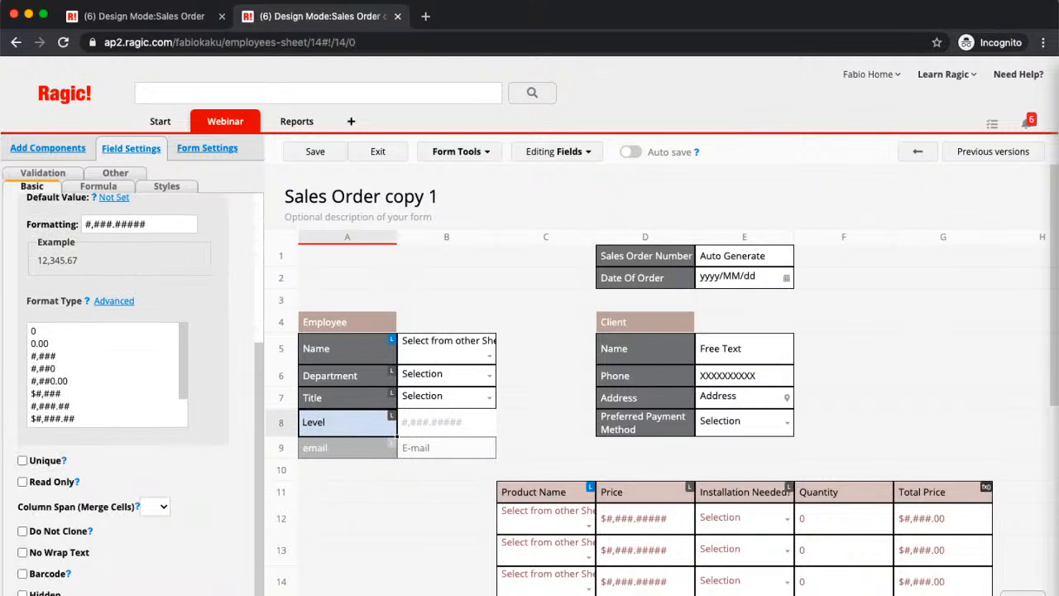
pyautogui.click(23, 594)
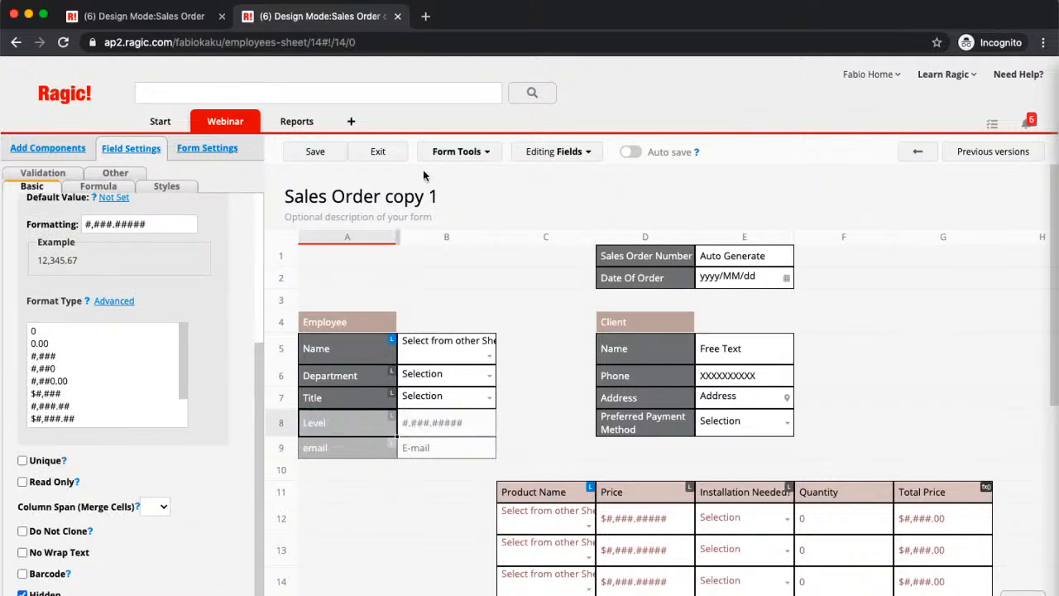
# - Remove the email and Level fields from the Employee section and save the Sales Order copy 1 design
pyautogui.click(357, 451)
pyautogui.click(353, 429)
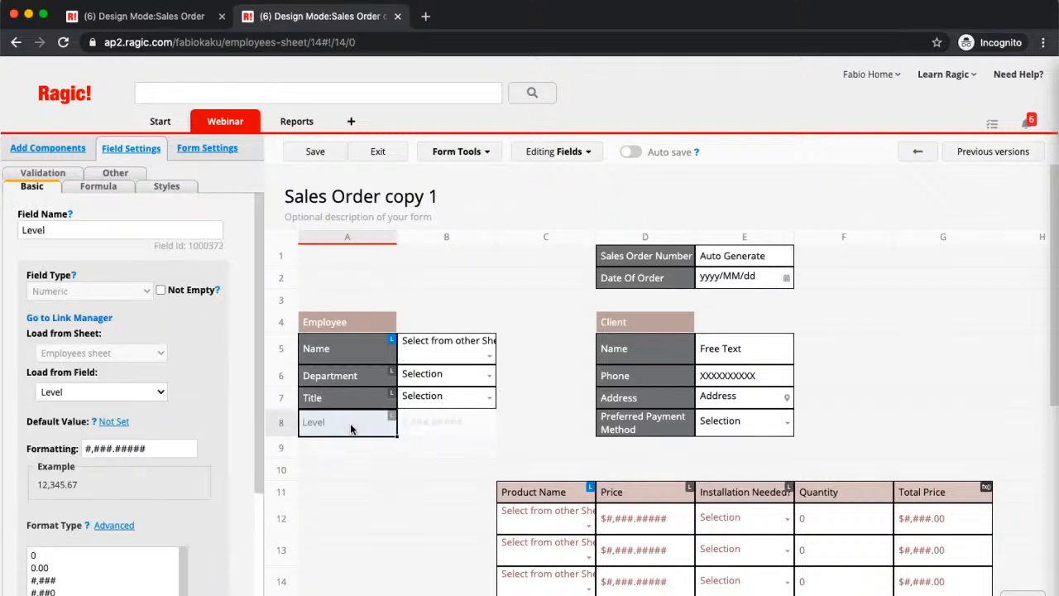
pyautogui.click(350, 413)
pyautogui.click(345, 398)
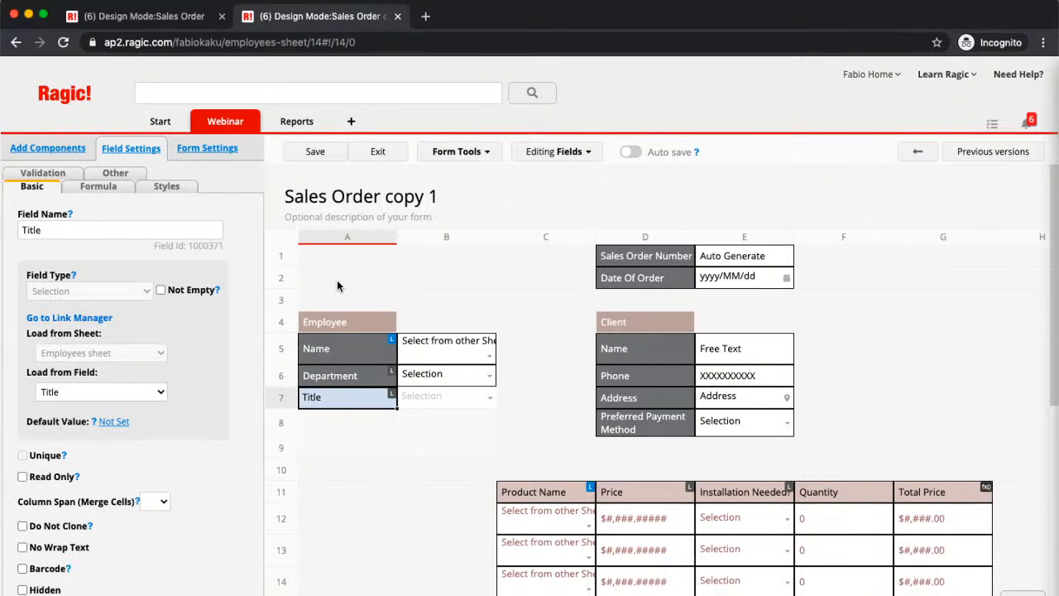
pyautogui.click(318, 152)
# - Use the multiple versions link to Sales Order to restore Level in A8 and email in A9 as linked fields
pyautogui.click(456, 154)
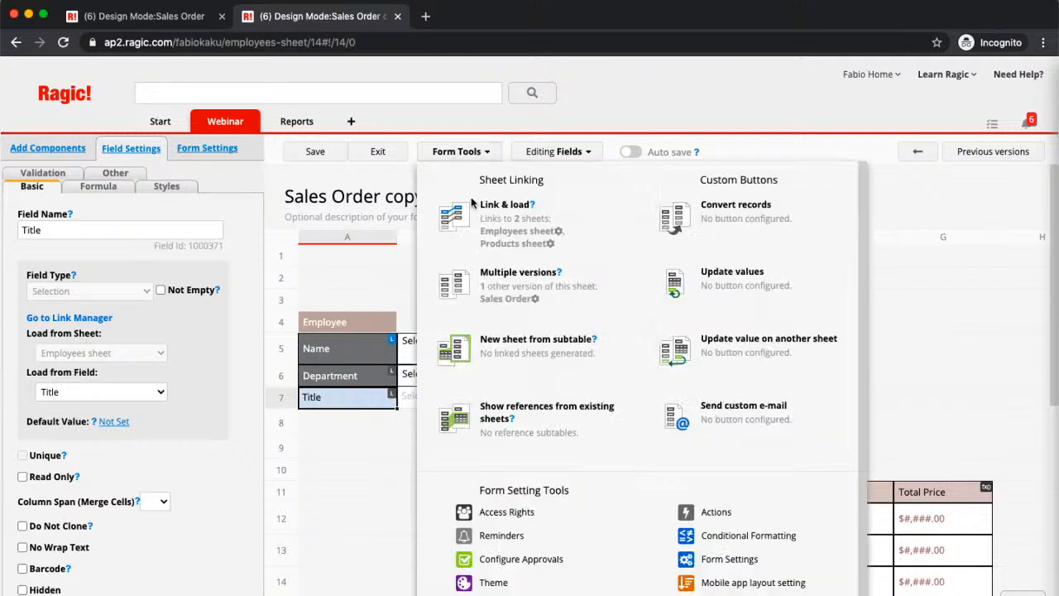
pyautogui.click(537, 300)
pyautogui.click(734, 221)
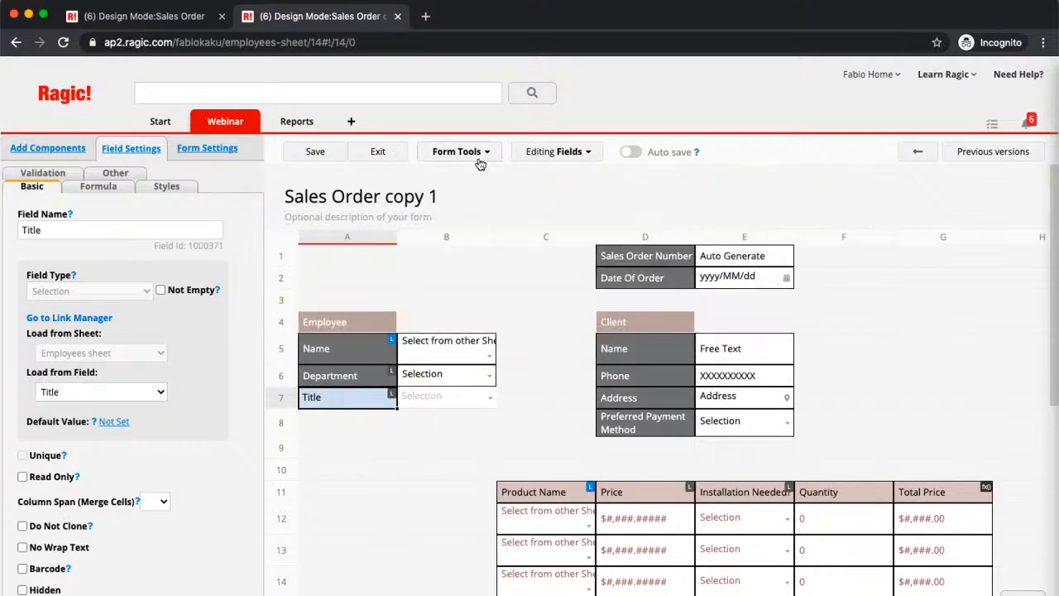
pyautogui.click(456, 151)
pyautogui.click(512, 300)
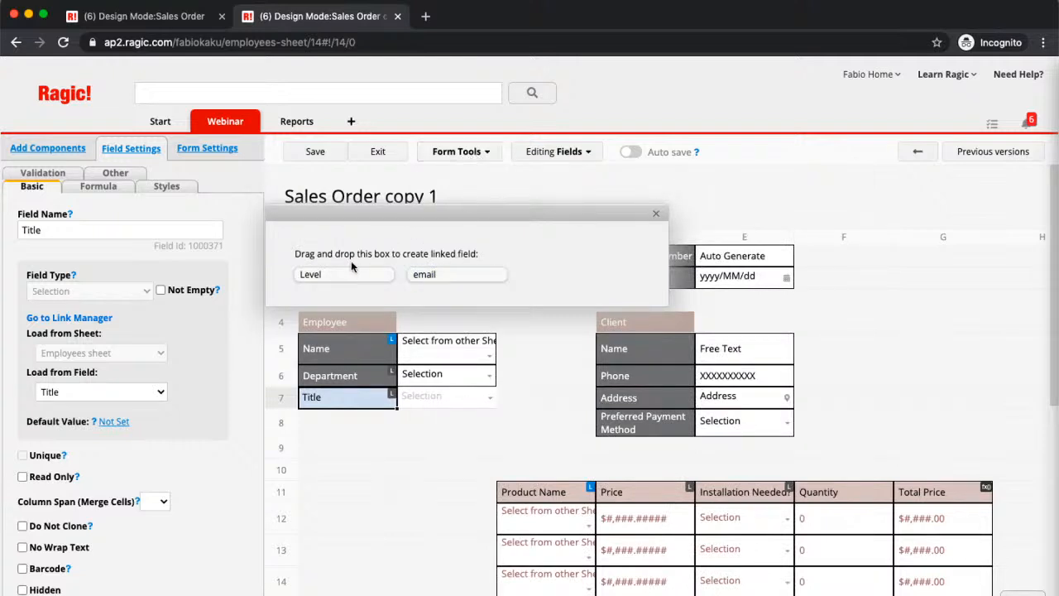
pyautogui.moveTo(365, 268); pyautogui.dragTo(350, 427)
pyautogui.moveTo(360, 274); pyautogui.dragTo(358, 463)
pyautogui.click(542, 424)
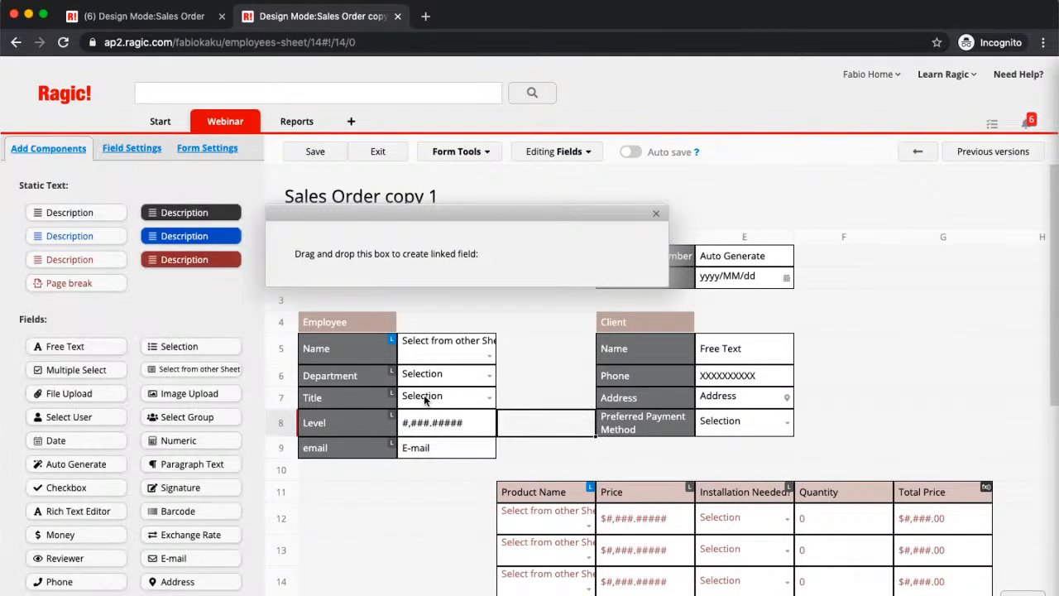
pyautogui.click(380, 395)
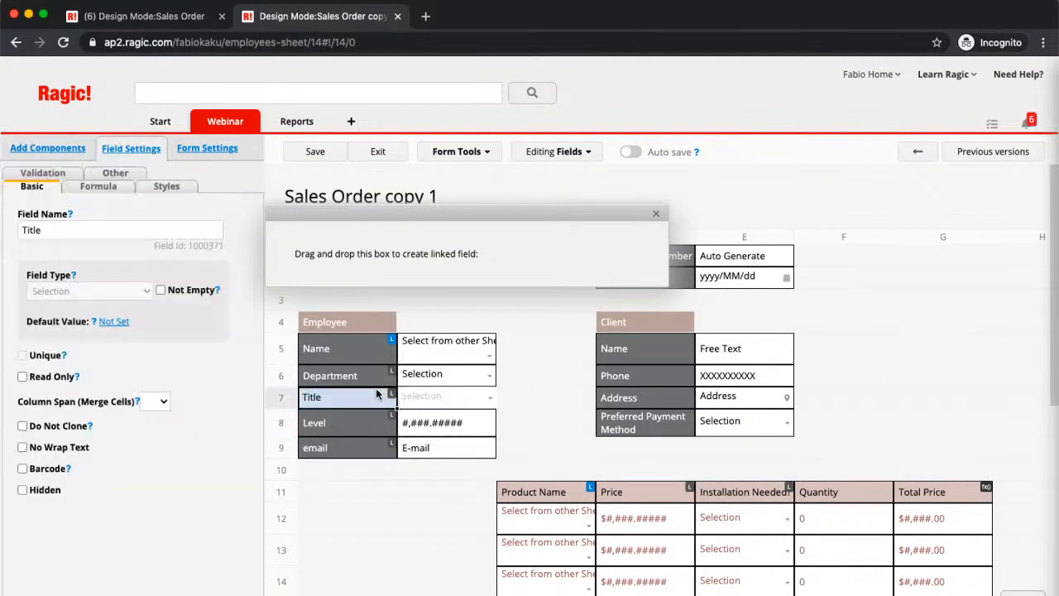
pyautogui.click(655, 220)
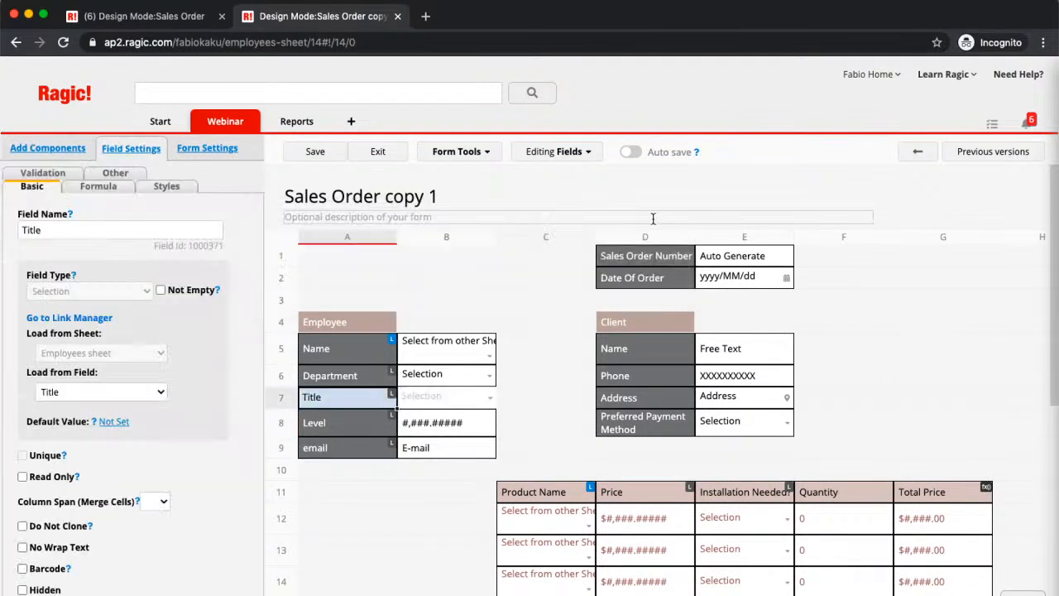
# - Save the design, applying the added Level and email fields to the Sales Order version as well
pyautogui.click(316, 154)
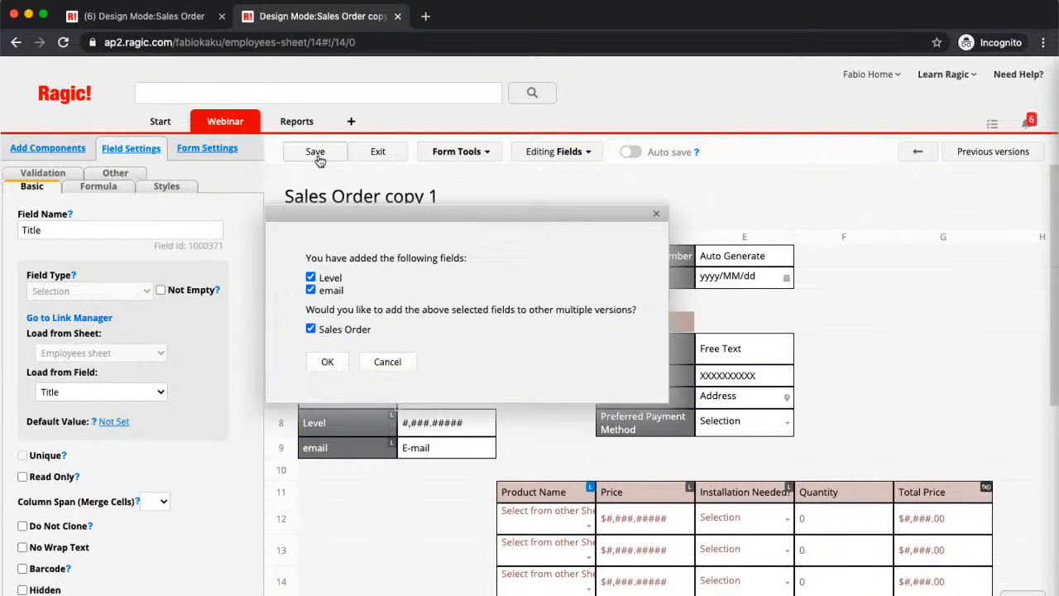
pyautogui.click(331, 361)
pyautogui.click(446, 283)
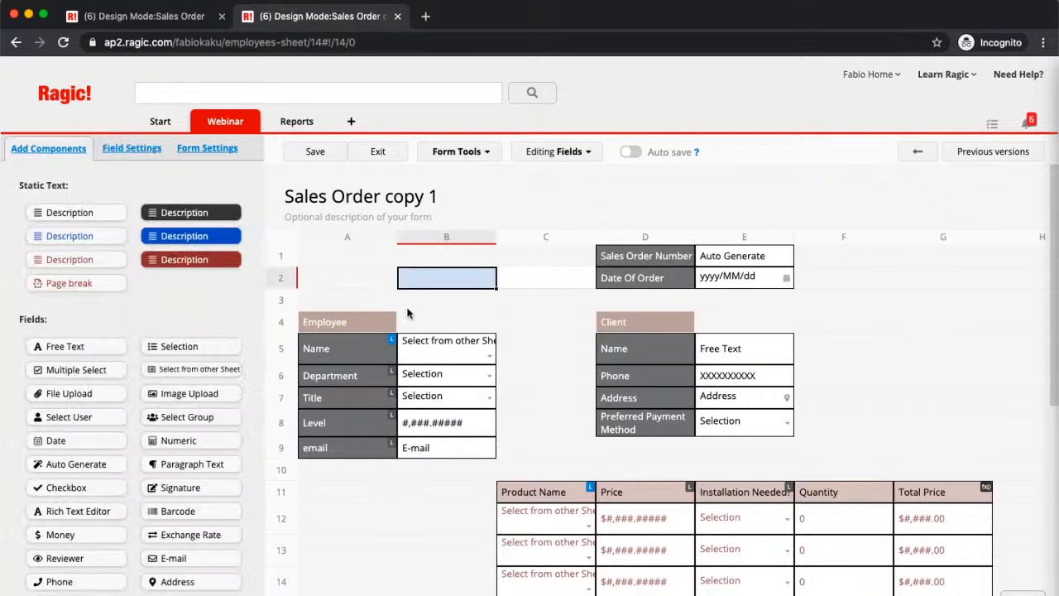
pyautogui.scroll(-2, 414, 414)
pyautogui.click(316, 153)
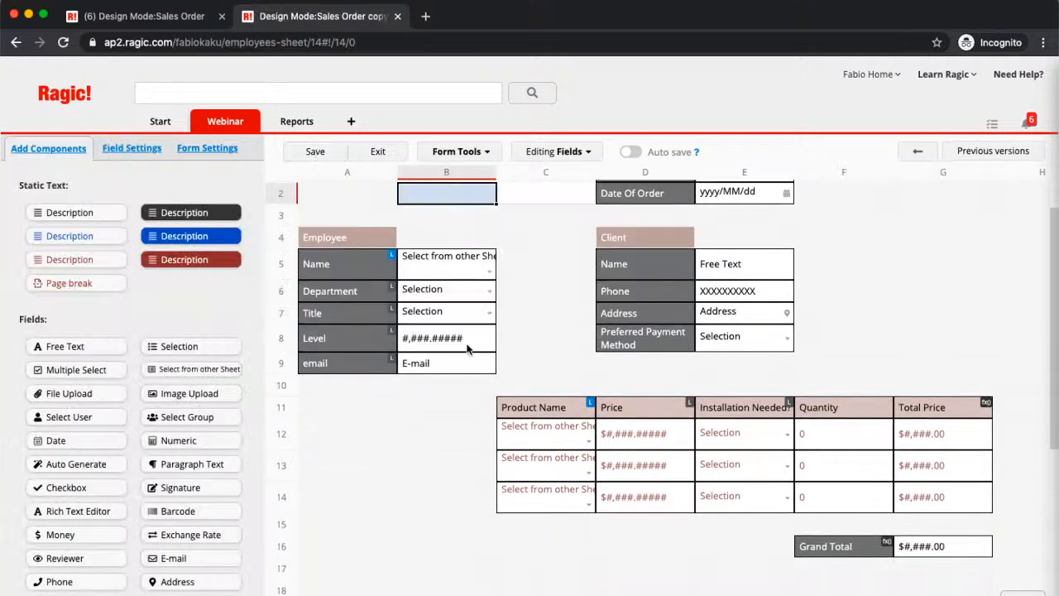
pyautogui.scroll(2, 480, 372)
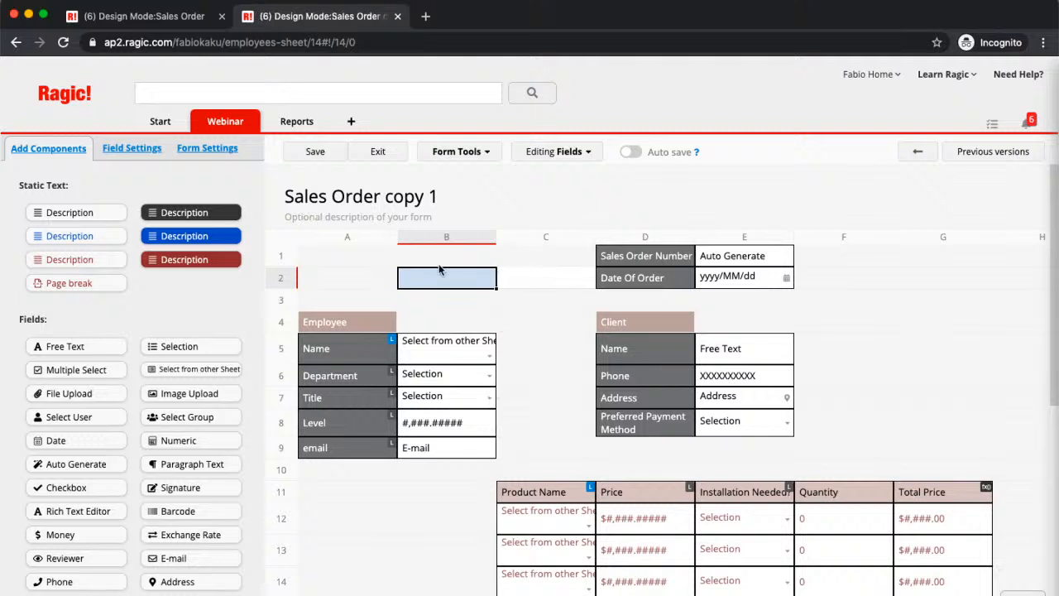
pyautogui.click(348, 264)
pyautogui.scroll(-1, 517, 409)
pyautogui.scroll(1, 517, 410)
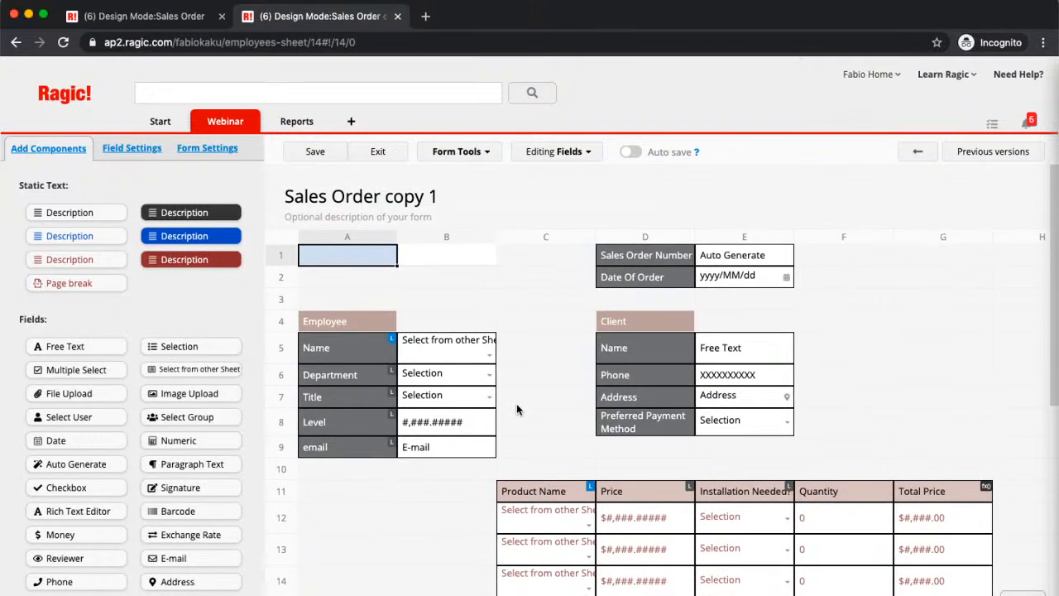
pyautogui.scroll(-2, 610, 432)
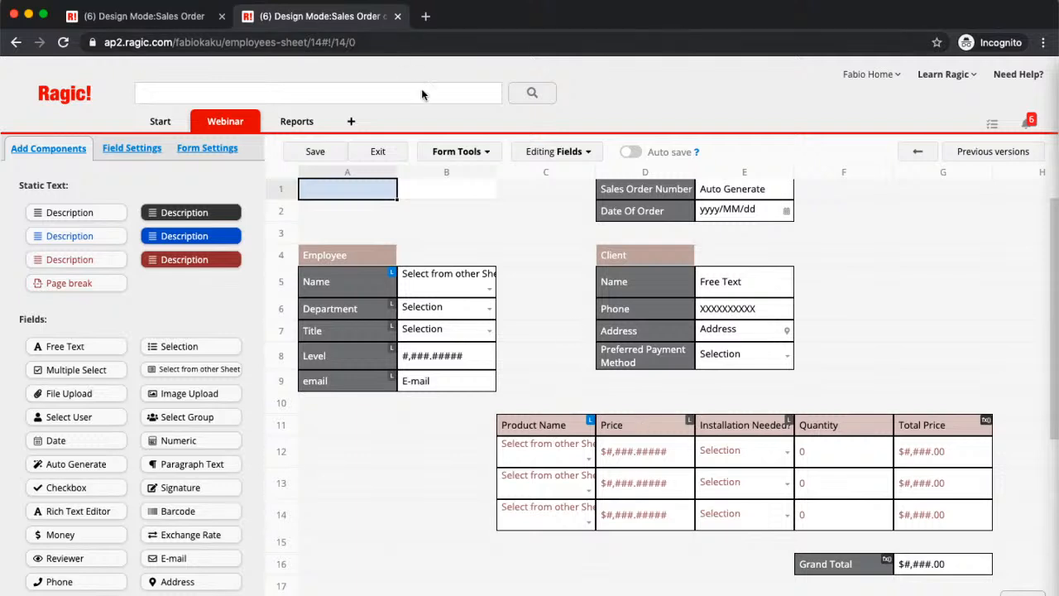
# - Generate a new sheet from the product subtable of Sales Order copy 1, linked back by Sales Order Number
pyautogui.click(469, 154)
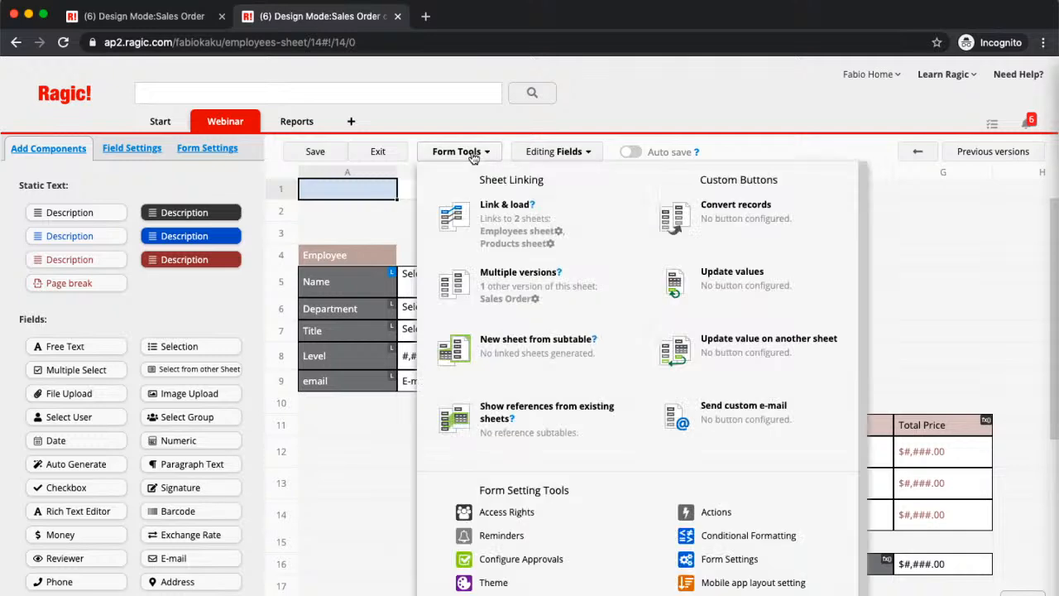
pyautogui.click(515, 347)
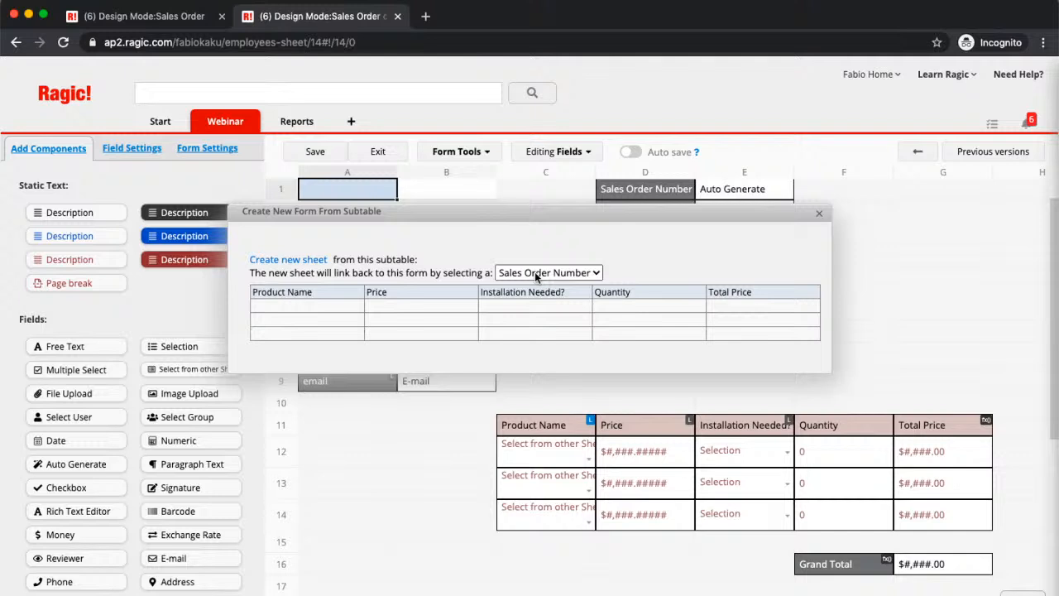
pyautogui.click(275, 260)
pyautogui.click(311, 271)
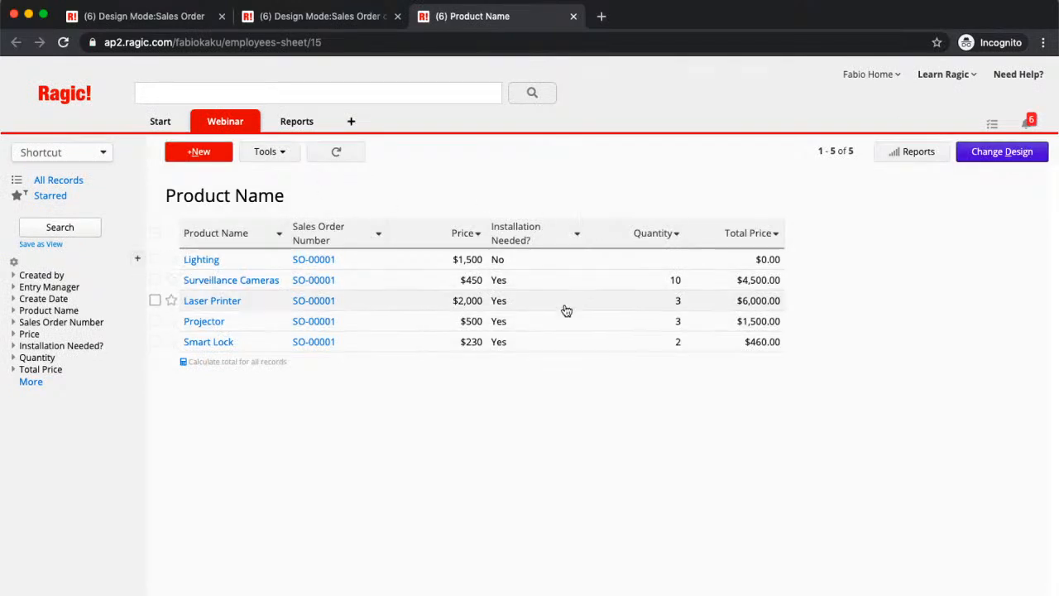
# - Open the Surveillance Cameras record's form design in the new sheet and bring up the linkable fields from the parent Sales Order sheet
pyautogui.click(546, 287)
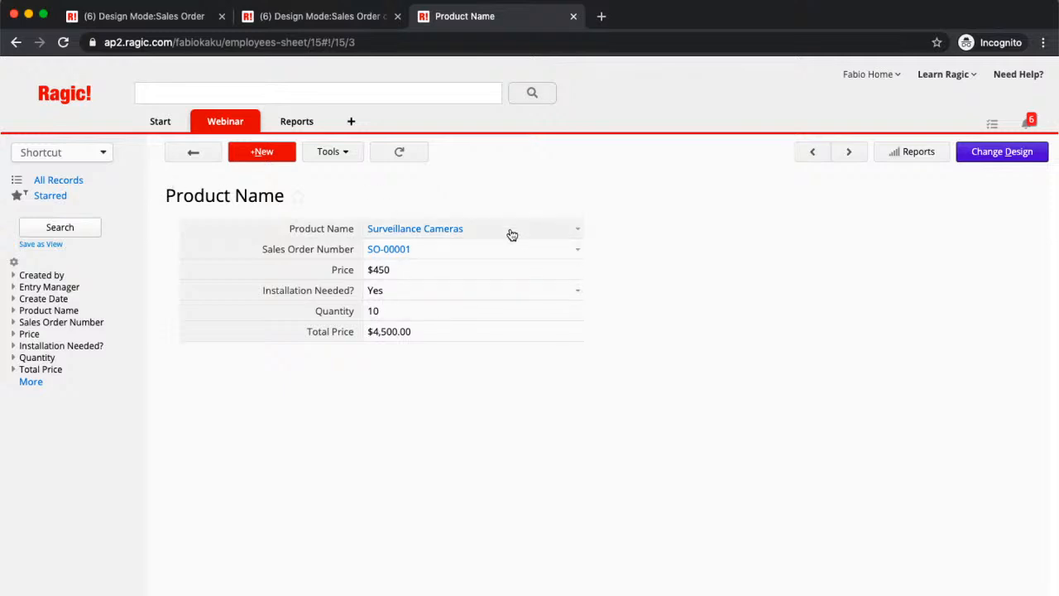
pyautogui.click(998, 150)
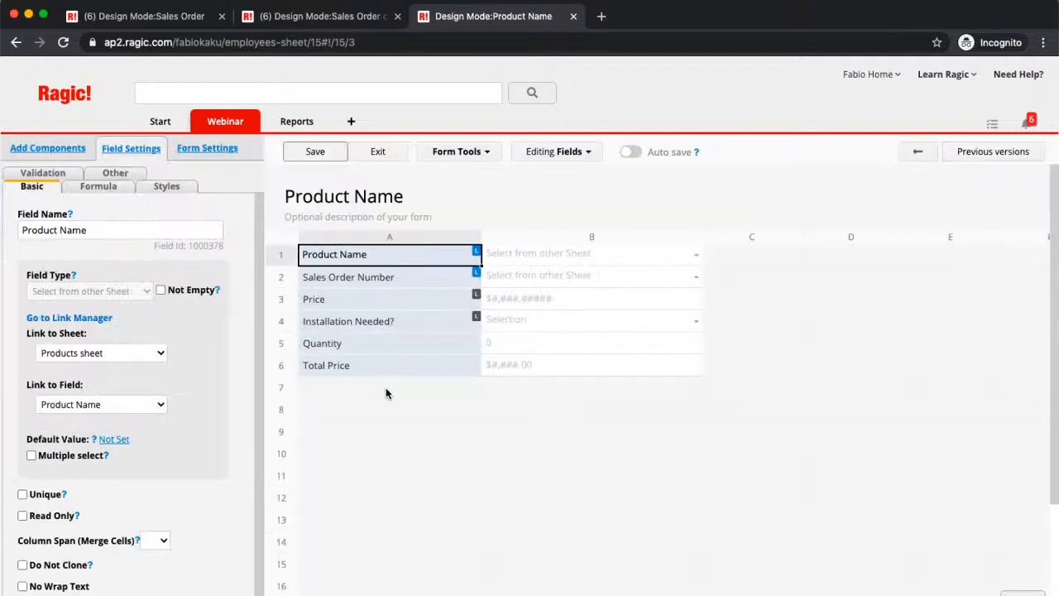
pyautogui.click(476, 159)
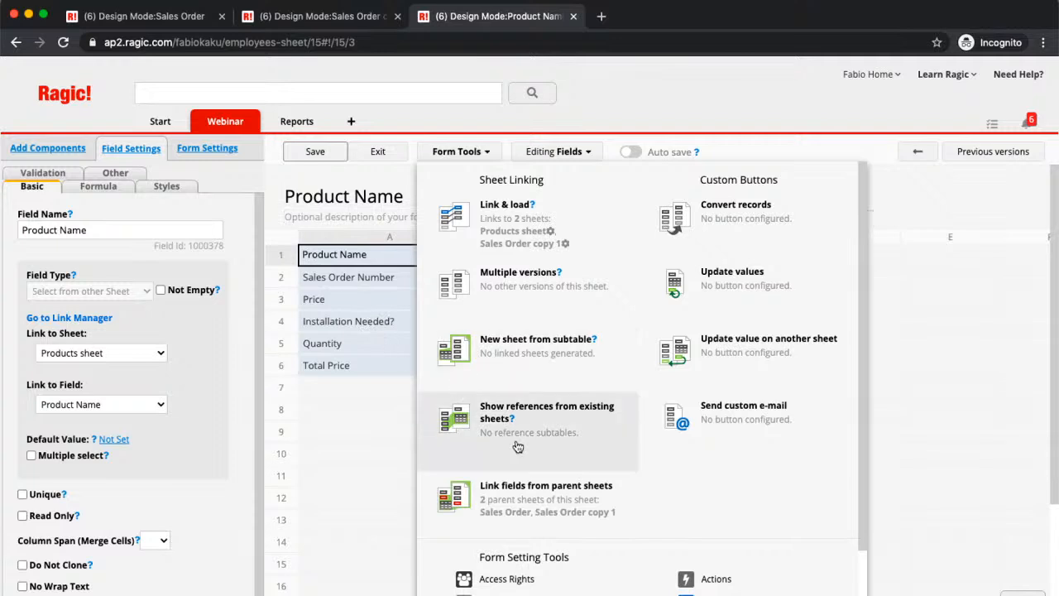
pyautogui.click(525, 517)
pyautogui.moveTo(697, 215); pyautogui.dragTo(657, 66)
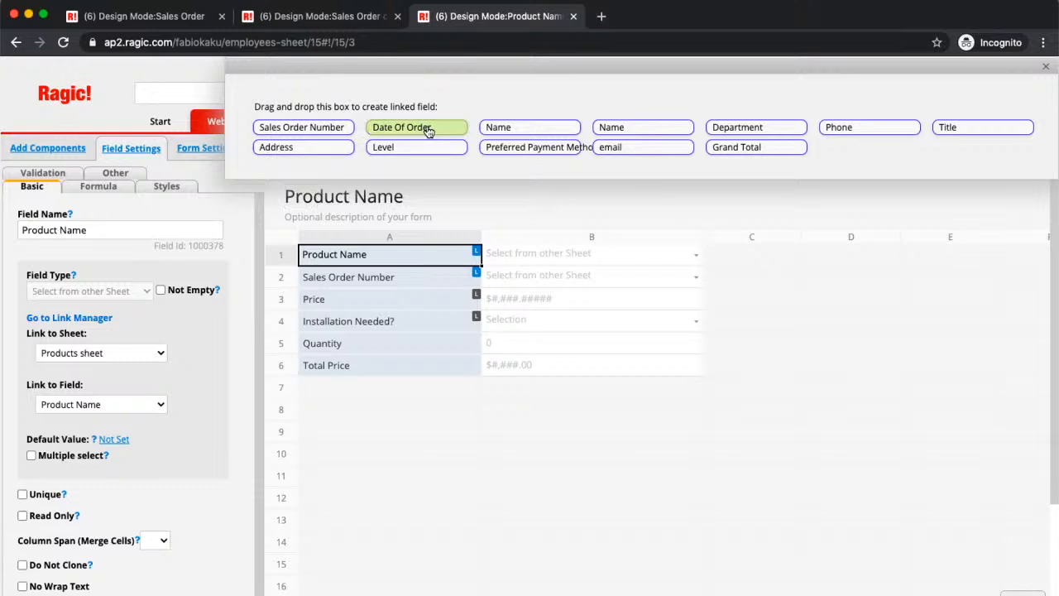
# - Place linked parent fields Sales Order Number in A10, Preferred Payment Method in A11, Date Of Order in A12 and Grand Total in A13
pyautogui.moveTo(302, 126); pyautogui.dragTo(391, 449)
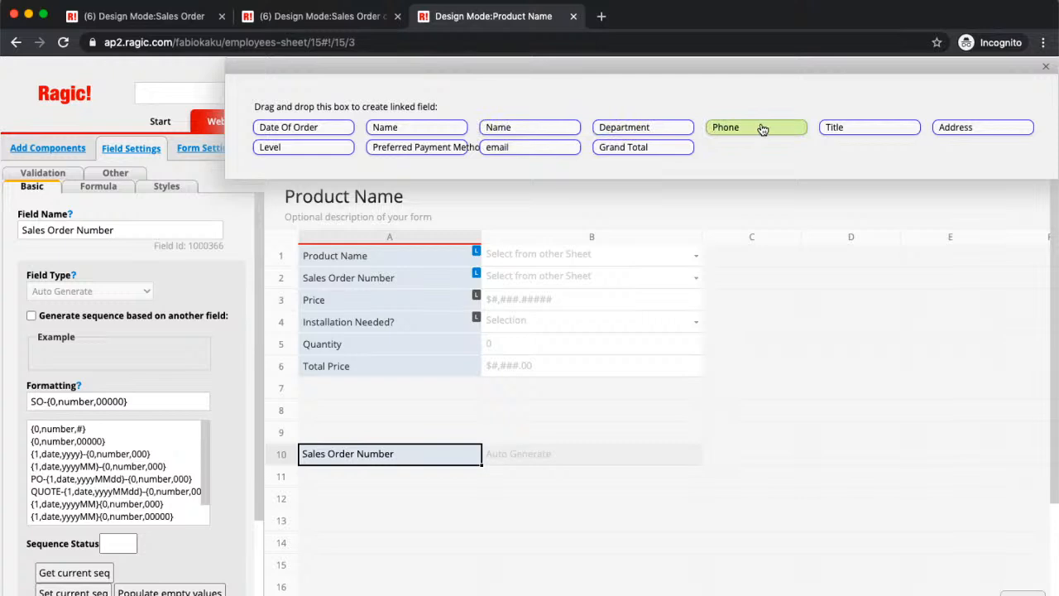
pyautogui.moveTo(465, 147); pyautogui.dragTo(354, 485)
pyautogui.moveTo(308, 129); pyautogui.dragTo(346, 509)
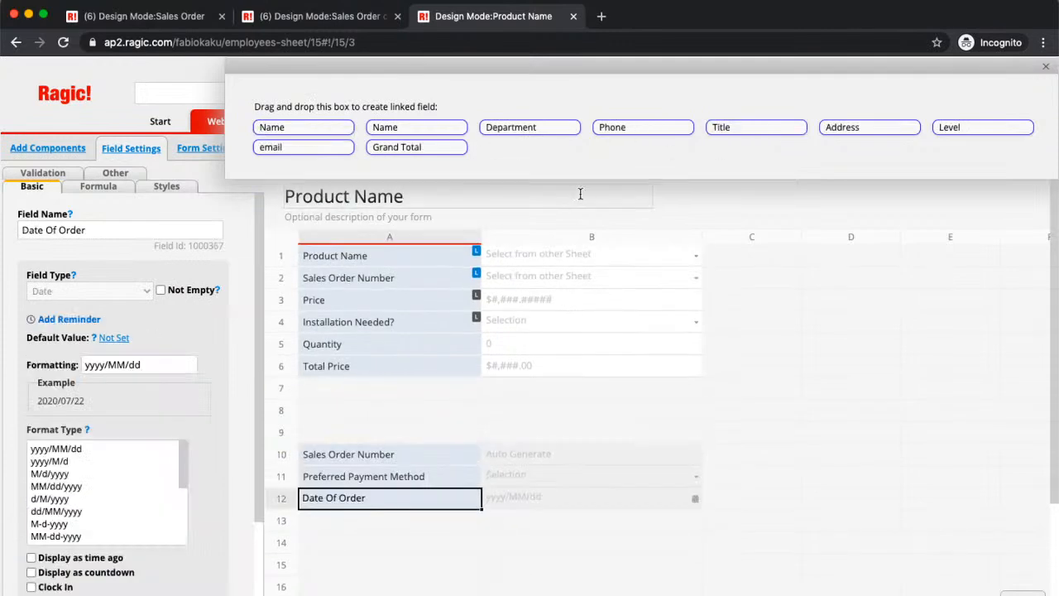
pyautogui.moveTo(426, 153); pyautogui.dragTo(367, 533)
# - Save the Product Name sheet design, close the linked-field box and exit design mode
pyautogui.moveTo(414, 70); pyautogui.dragTo(343, 234)
pyautogui.click(322, 154)
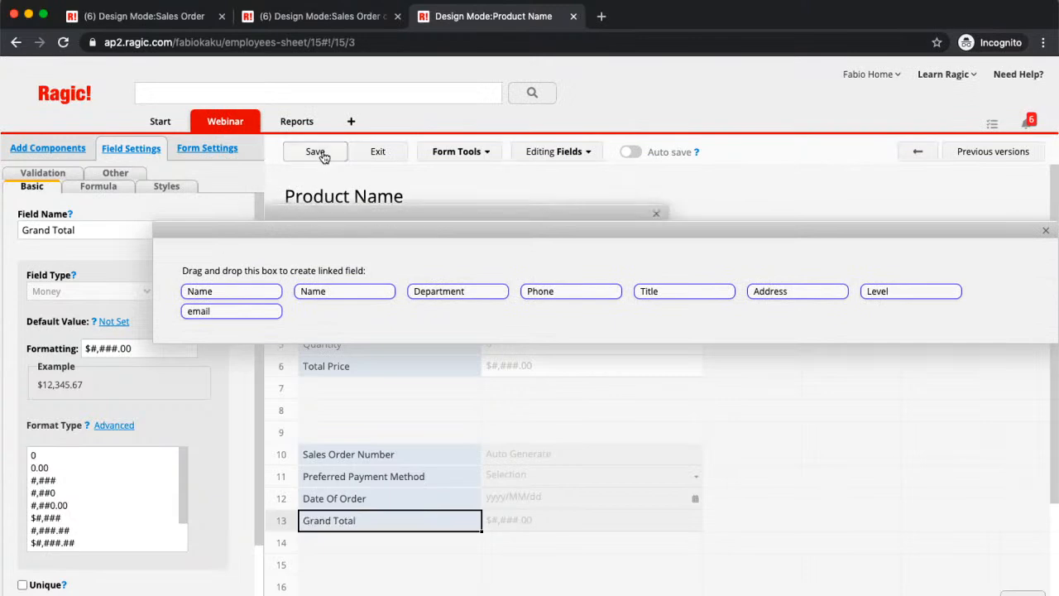
pyautogui.click(1046, 230)
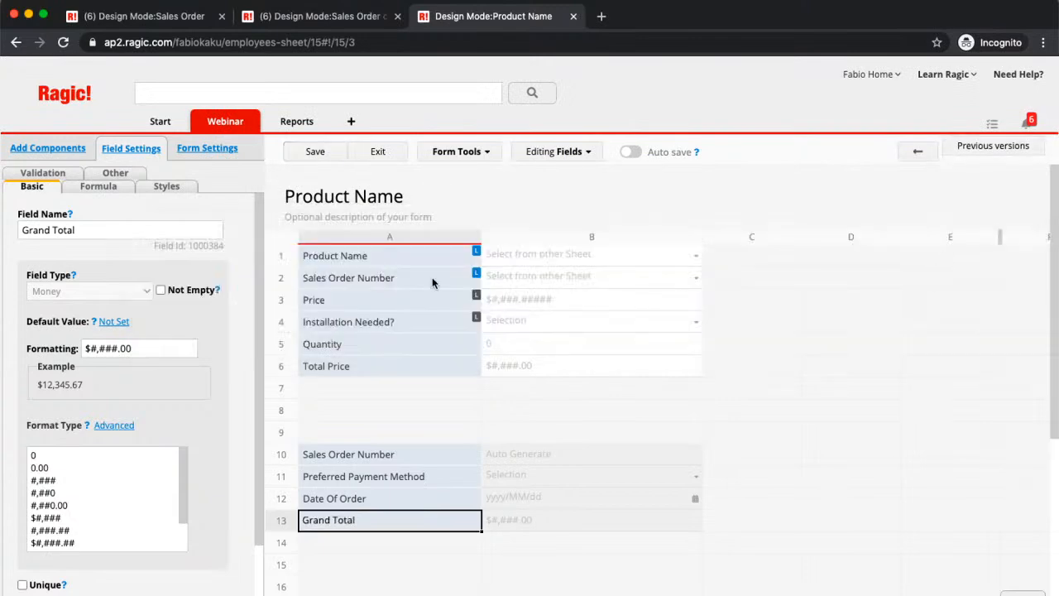
pyautogui.click(380, 154)
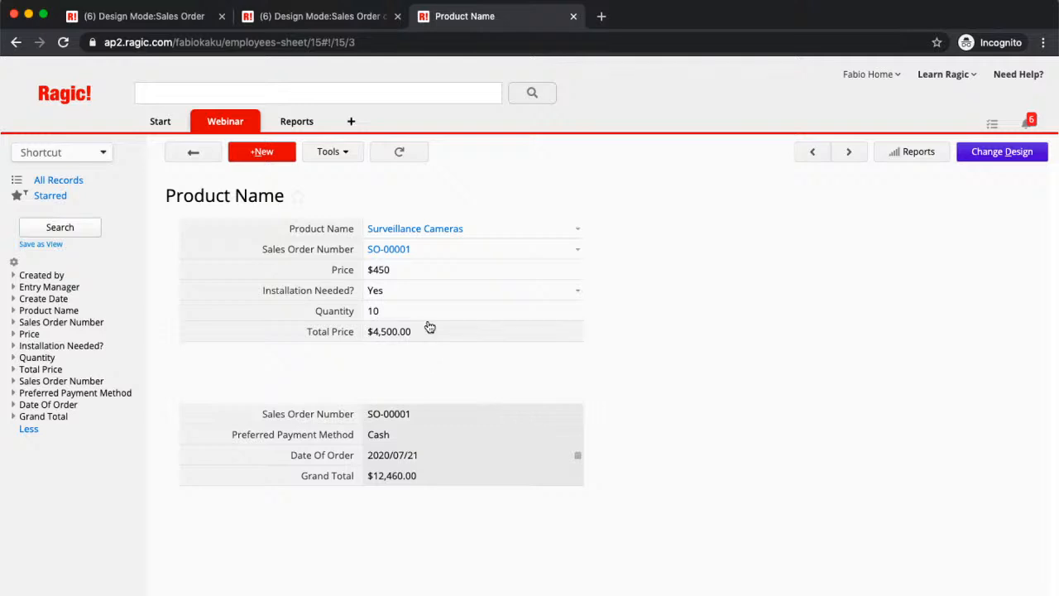
# - Change the Surveillance Cameras record's product to Printer Ink Set, set its quantity to 200000 and save the record
pyautogui.click(577, 230)
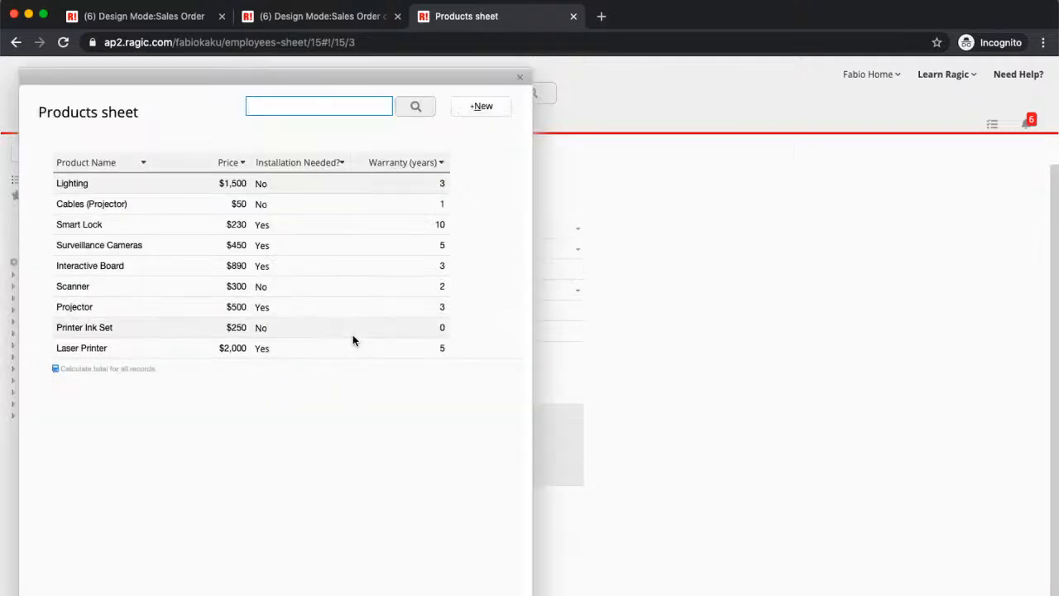
pyautogui.click(322, 332)
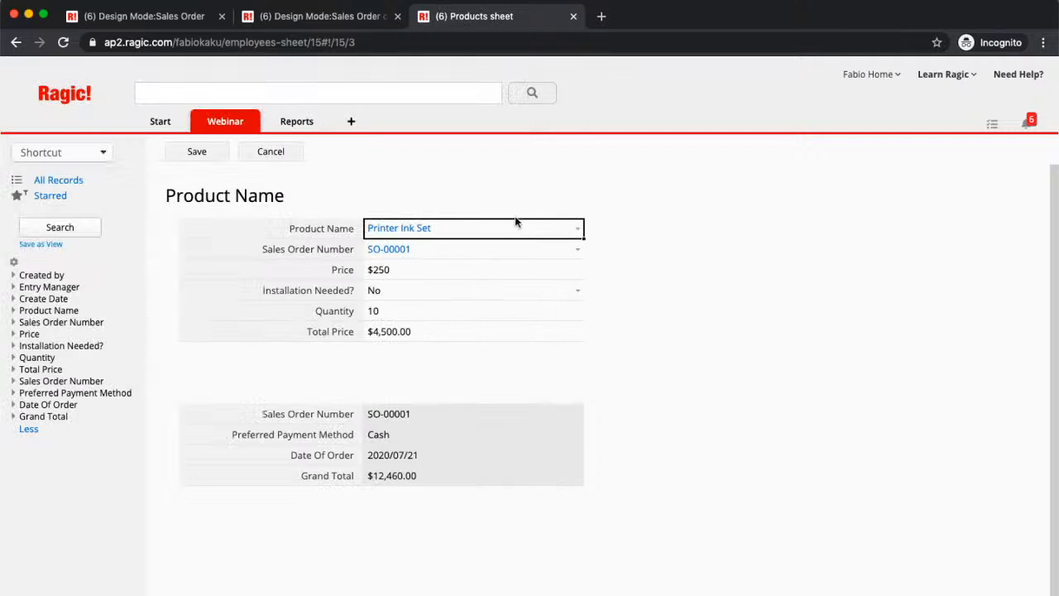
pyautogui.click(441, 319)
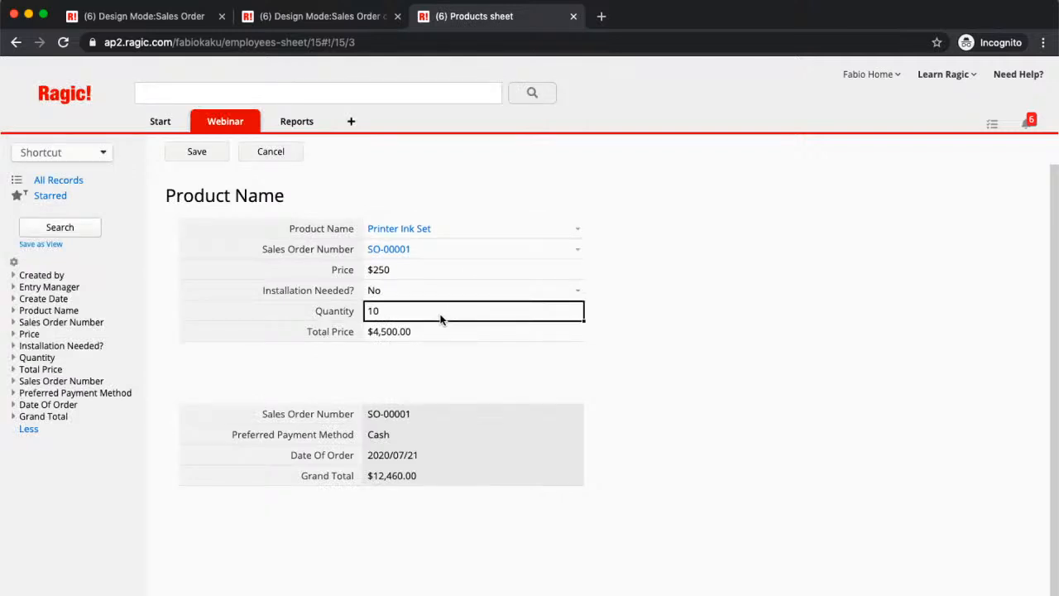
pyautogui.press('BackSpace')
pyautogui.press('BackSpace')
pyautogui.write('200')
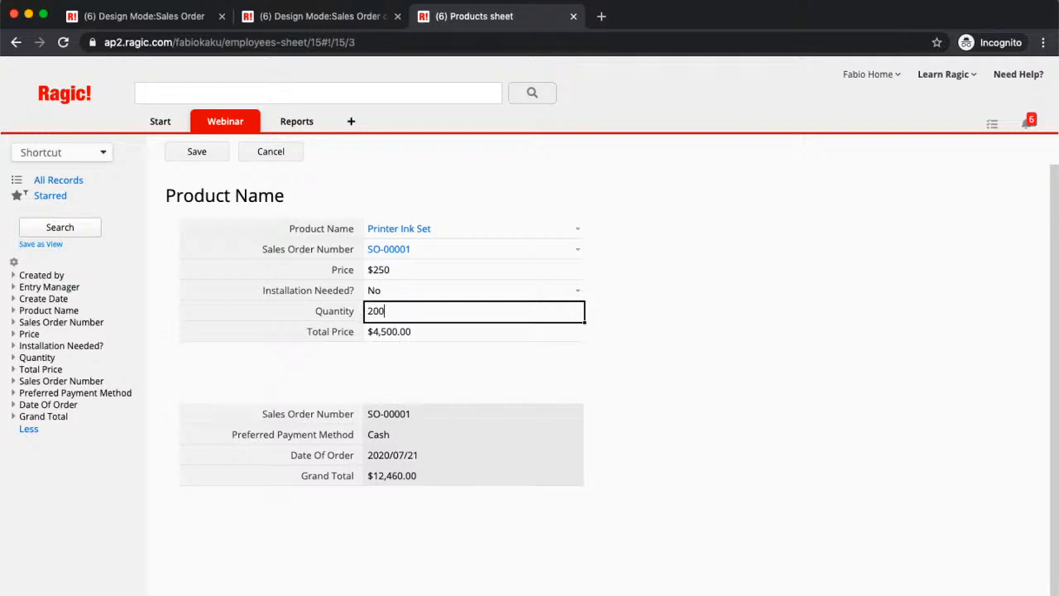
pyautogui.click(396, 277)
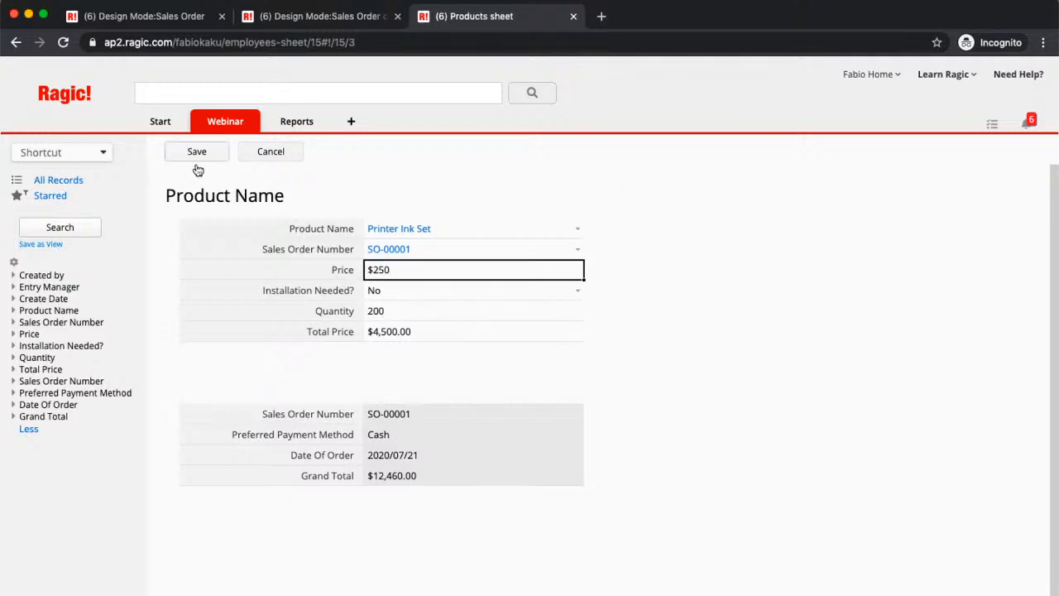
pyautogui.click(451, 312)
pyautogui.write('000')
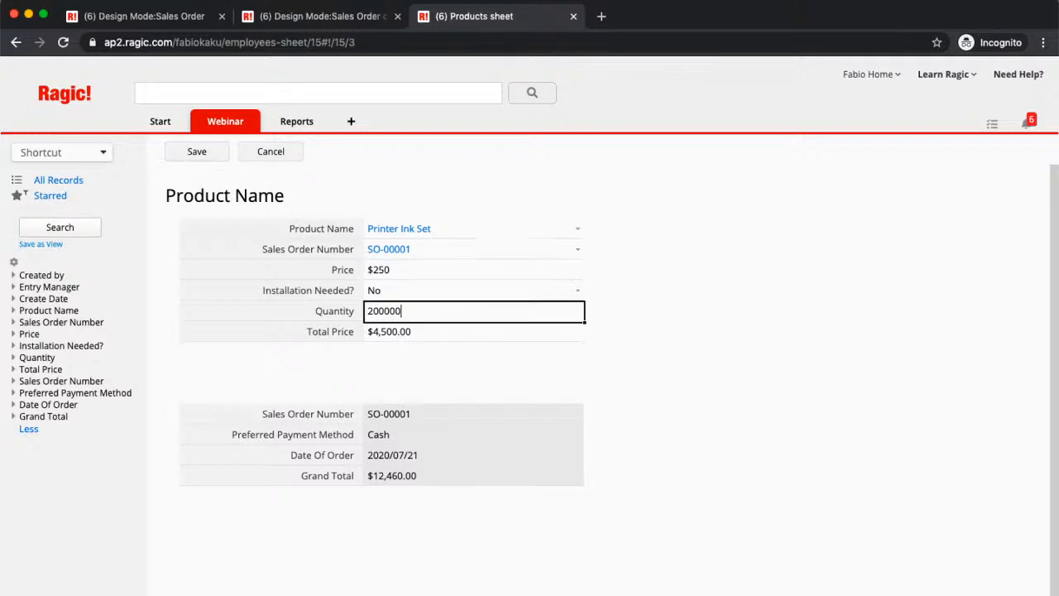
pyautogui.click(195, 159)
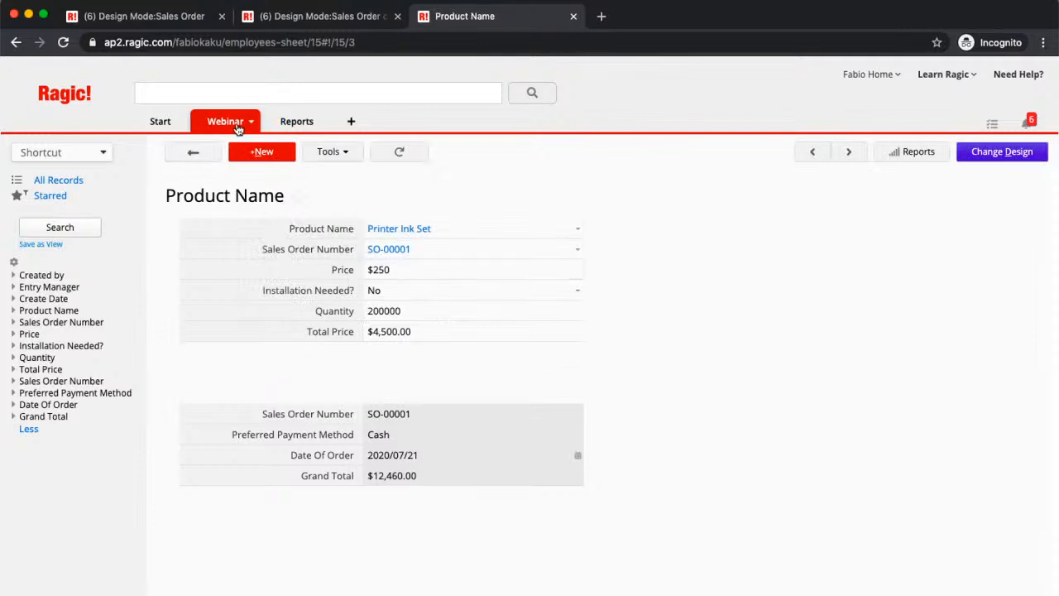
# - Open the order record in Sales Order copy 1 and check its product rows and grand total
pyautogui.moveTo(237, 126)
pyautogui.click(317, 219)
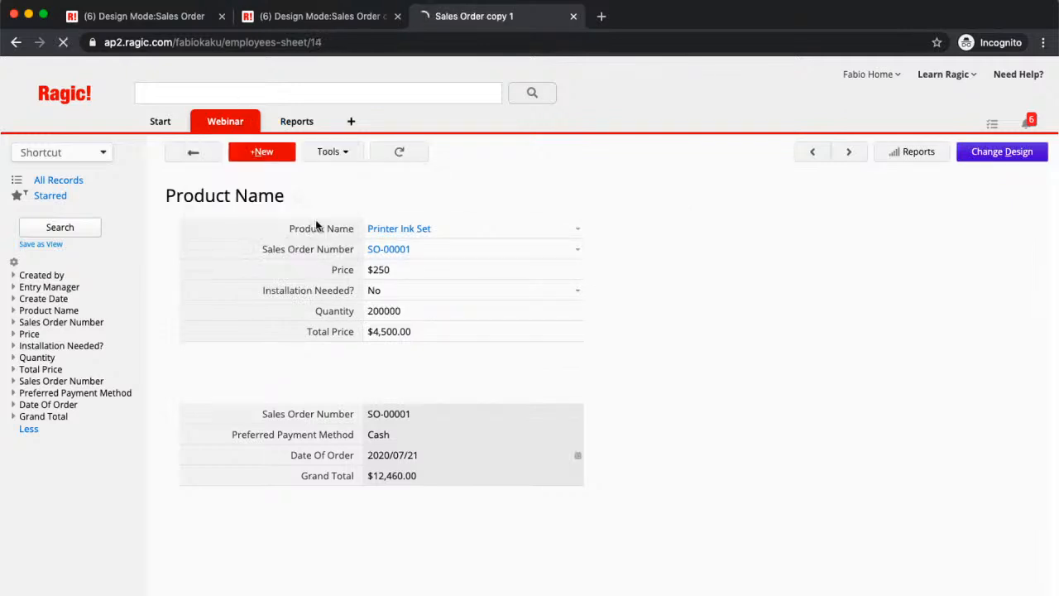
pyautogui.click(362, 256)
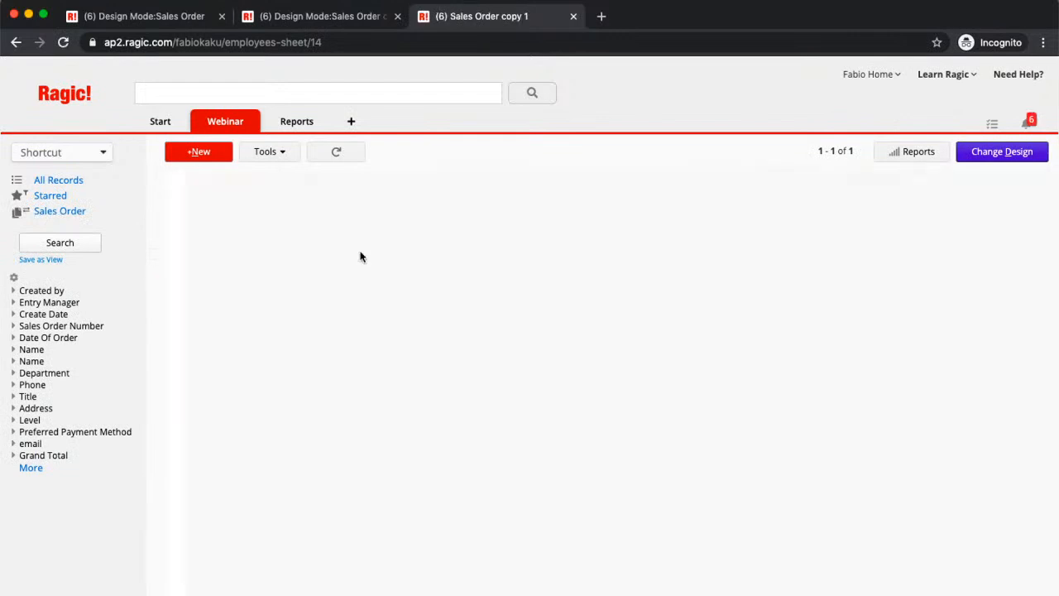
pyautogui.scroll(-2, 826, 430)
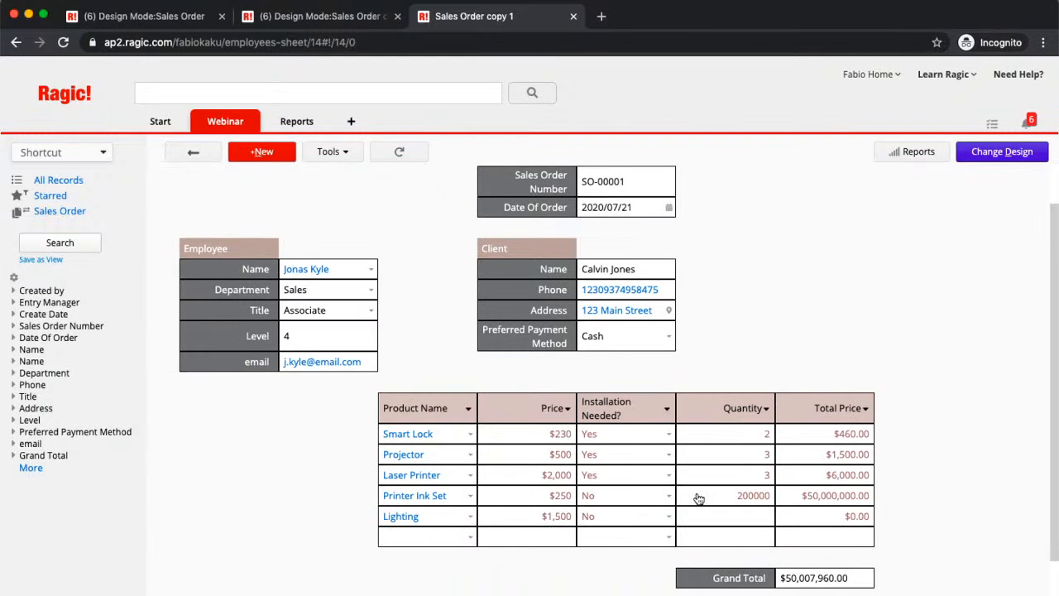
# - Preview the linked Product Name records of the Printer Ink Set and Laser Printer rows, closing each preview
pyautogui.click(822, 500)
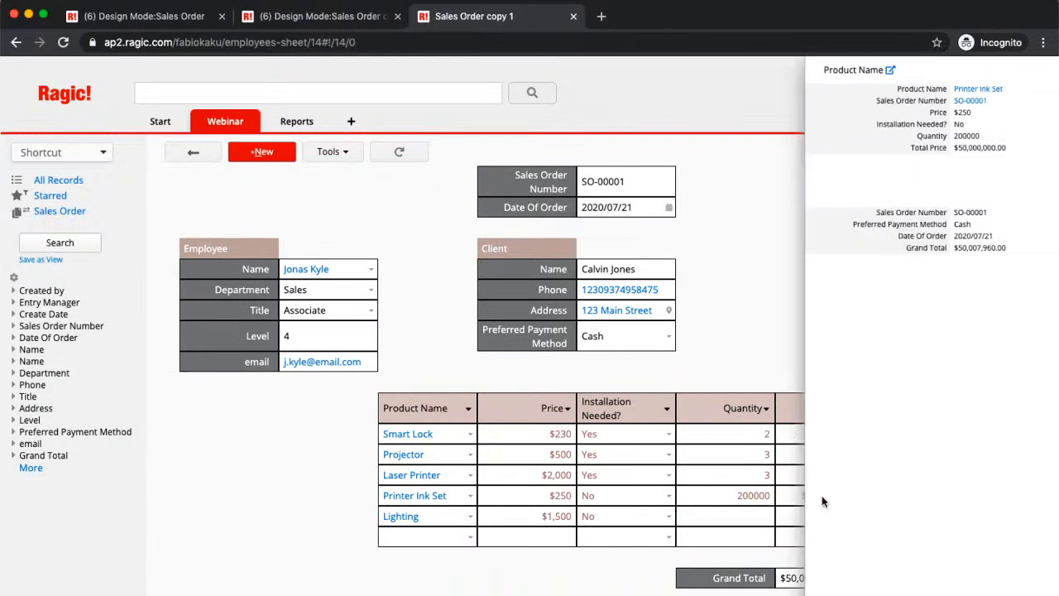
pyautogui.click(1045, 71)
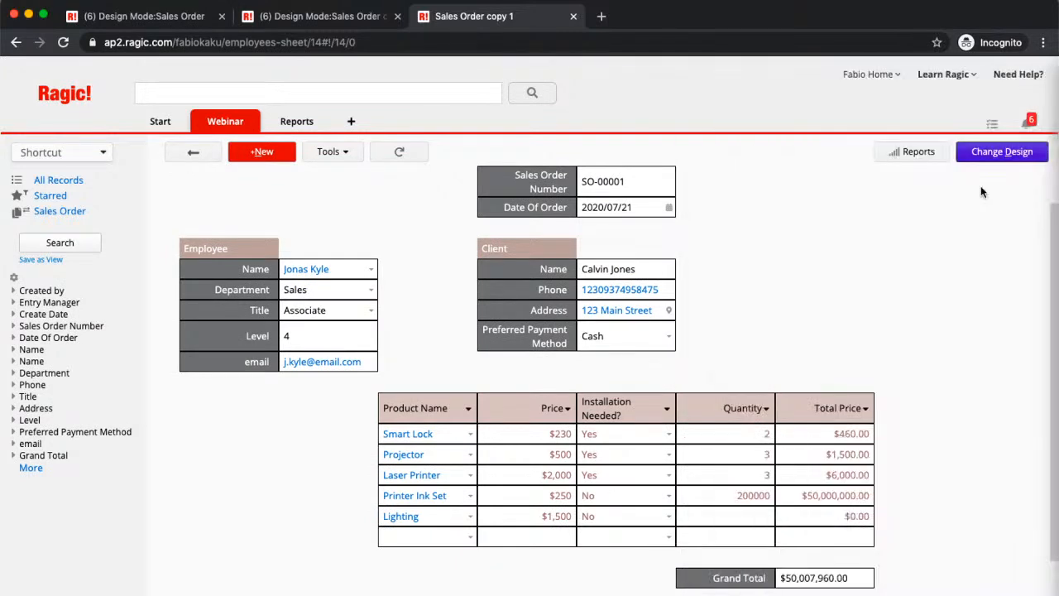
pyautogui.click(843, 475)
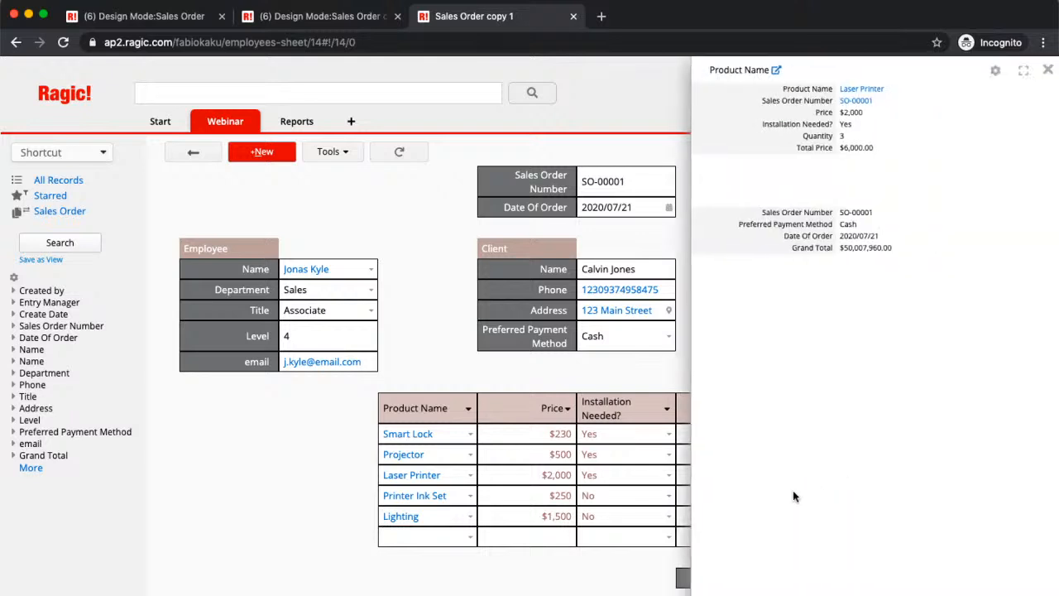
pyautogui.click(1050, 70)
# - Review the Product Name sheet's listing and open its Printer Ink Set record to check the totals
pyautogui.moveTo(214, 129)
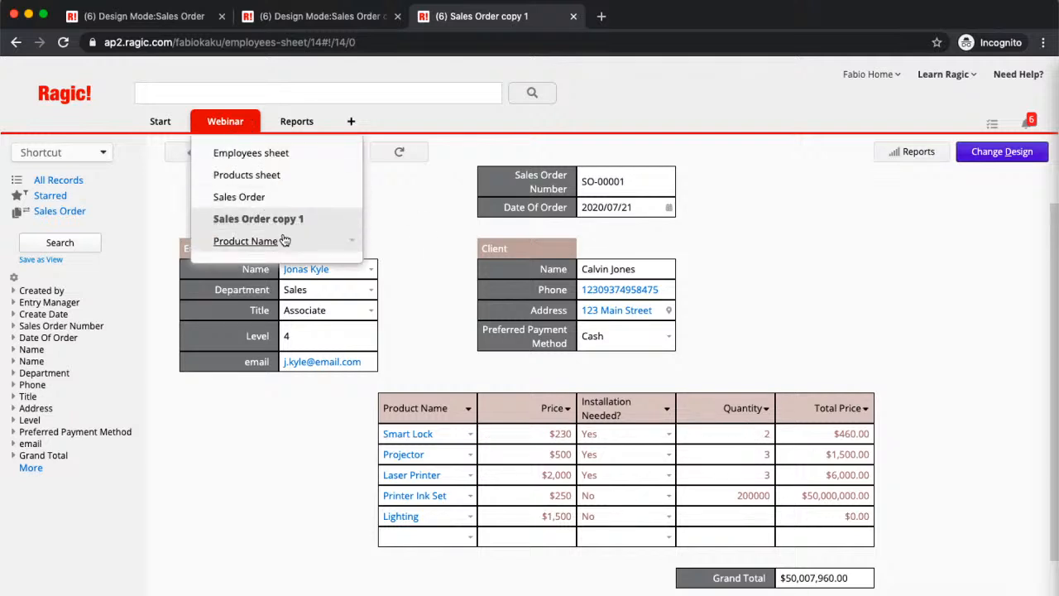
pyautogui.click(284, 239)
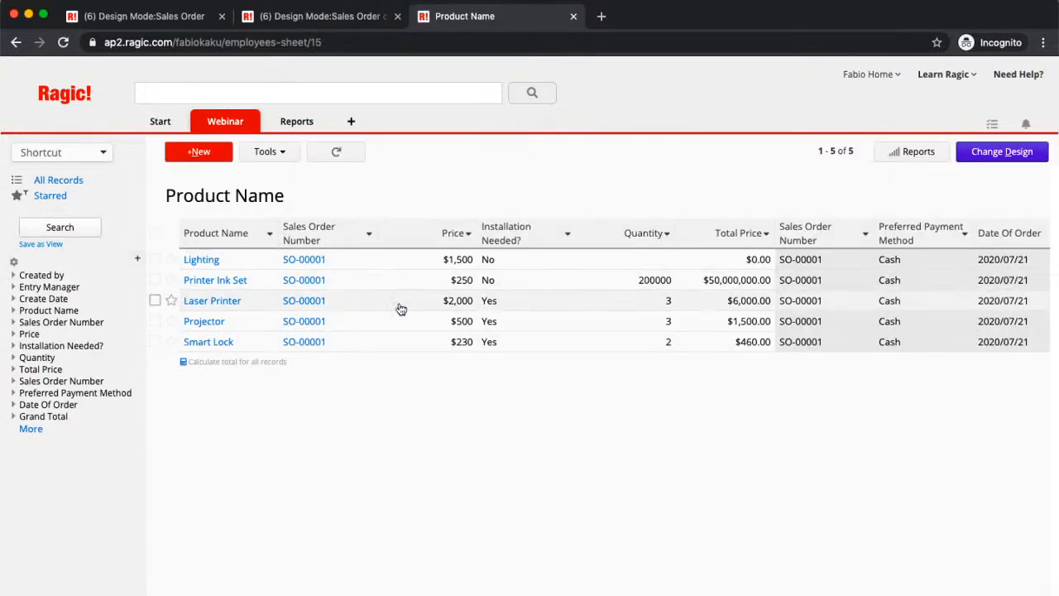
pyautogui.click(544, 287)
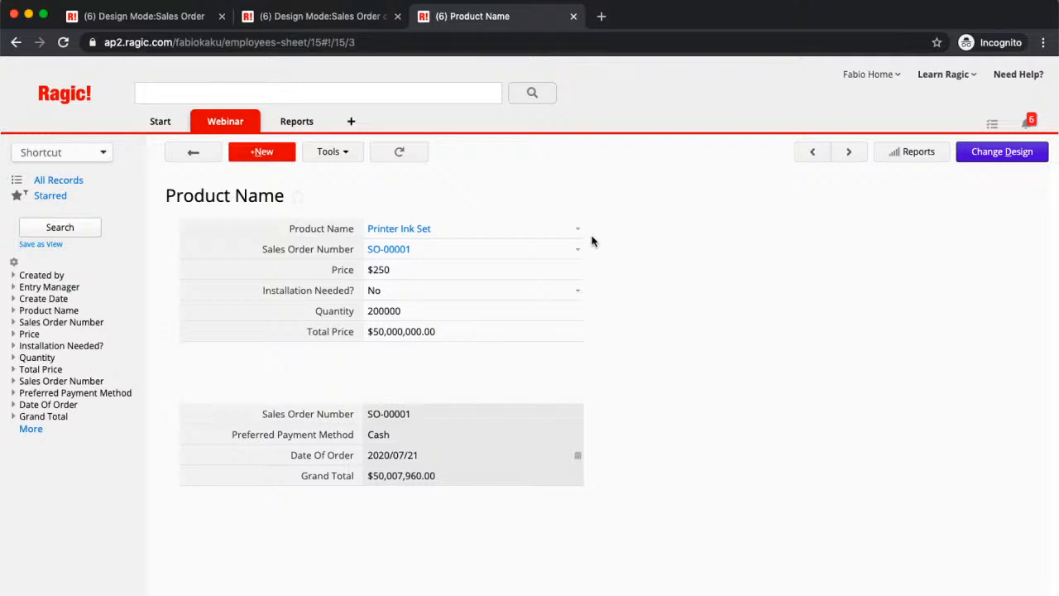
# - Open the Products sheet in design mode, switch to its form page and select the empty cell A6 below the product fields
pyautogui.moveTo(232, 124)
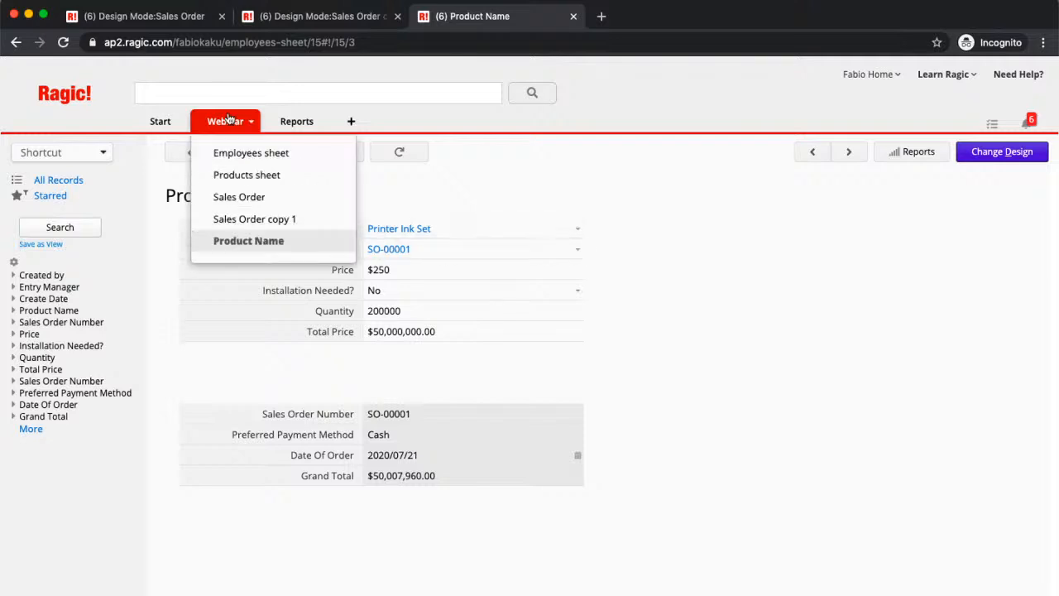
pyautogui.click(291, 178)
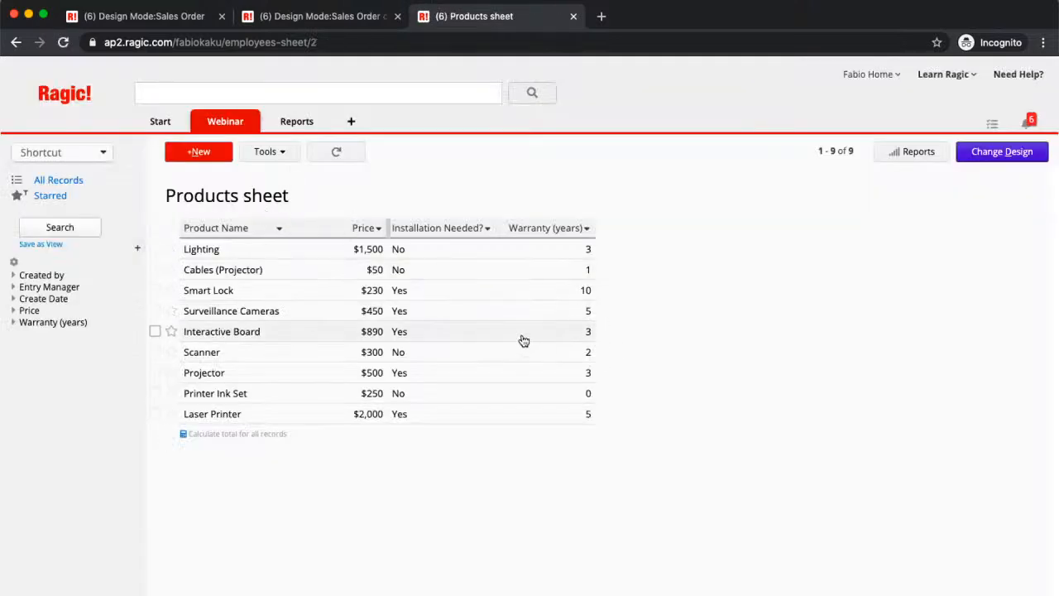
pyautogui.click(1024, 158)
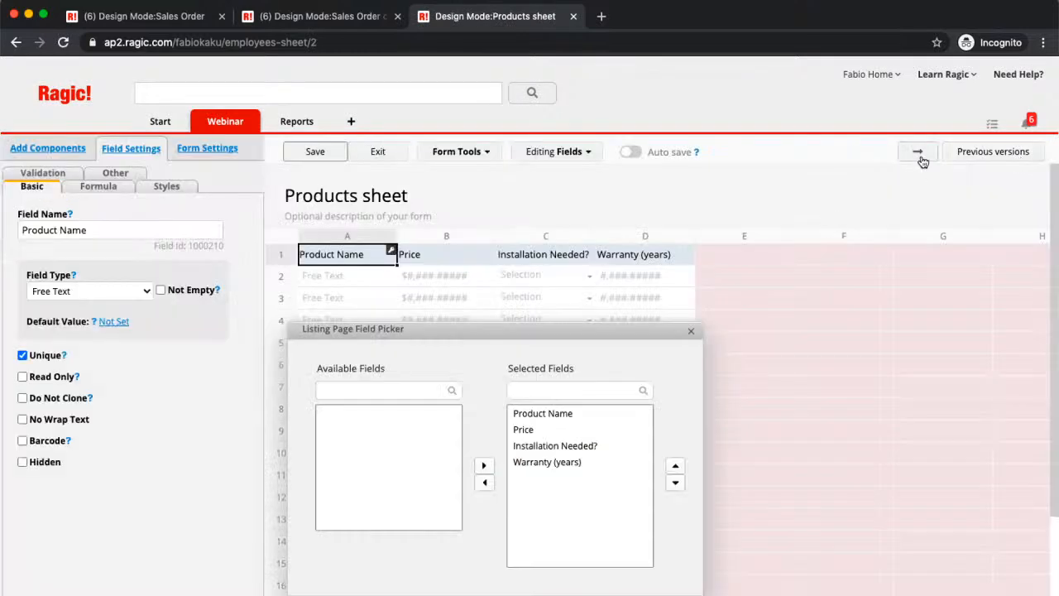
pyautogui.click(921, 155)
pyautogui.click(379, 373)
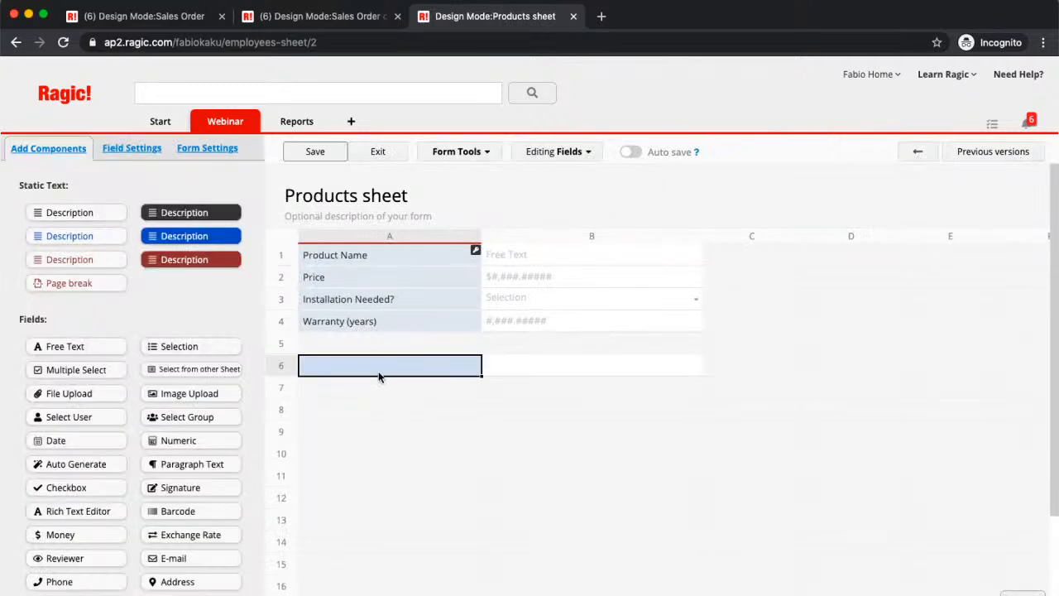
# - Try to place a linked subtable referencing the Product Name sheet below the Products sheet's fields
pyautogui.click(469, 154)
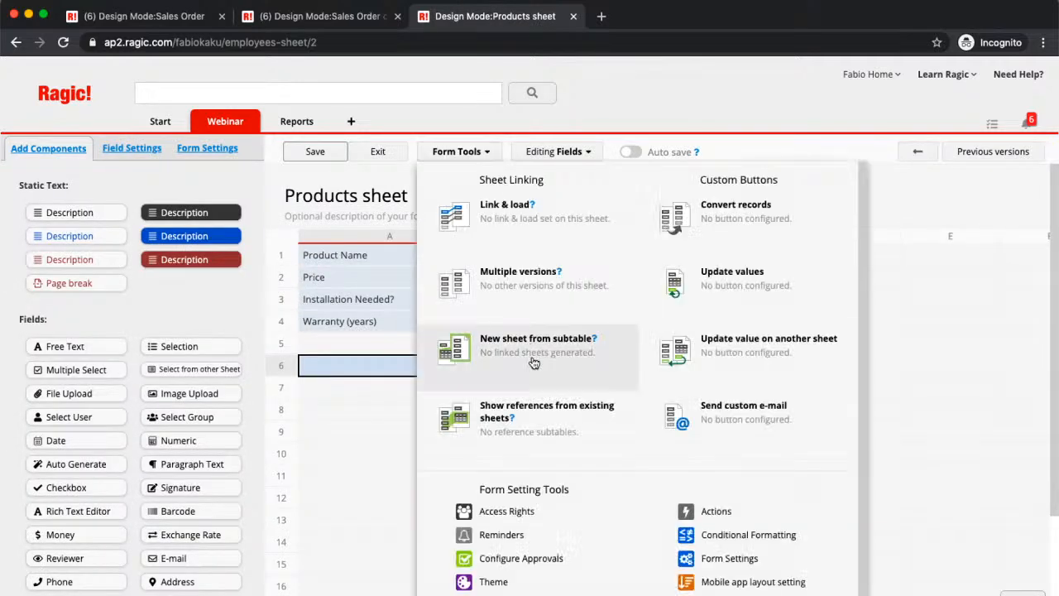
pyautogui.click(537, 406)
pyautogui.click(378, 264)
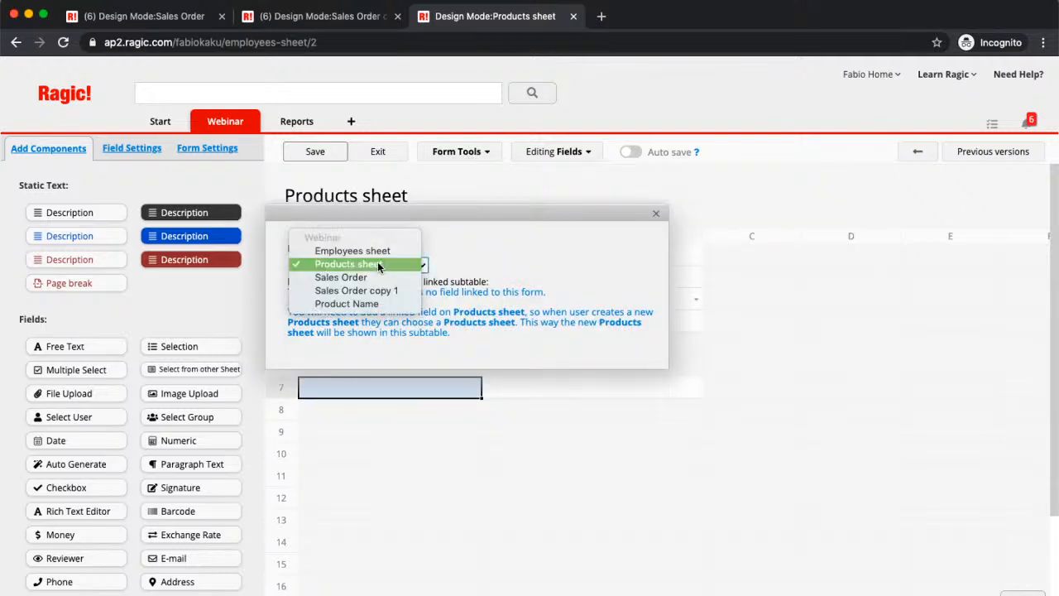
pyautogui.click(362, 303)
pyautogui.moveTo(510, 212); pyautogui.dragTo(795, 73)
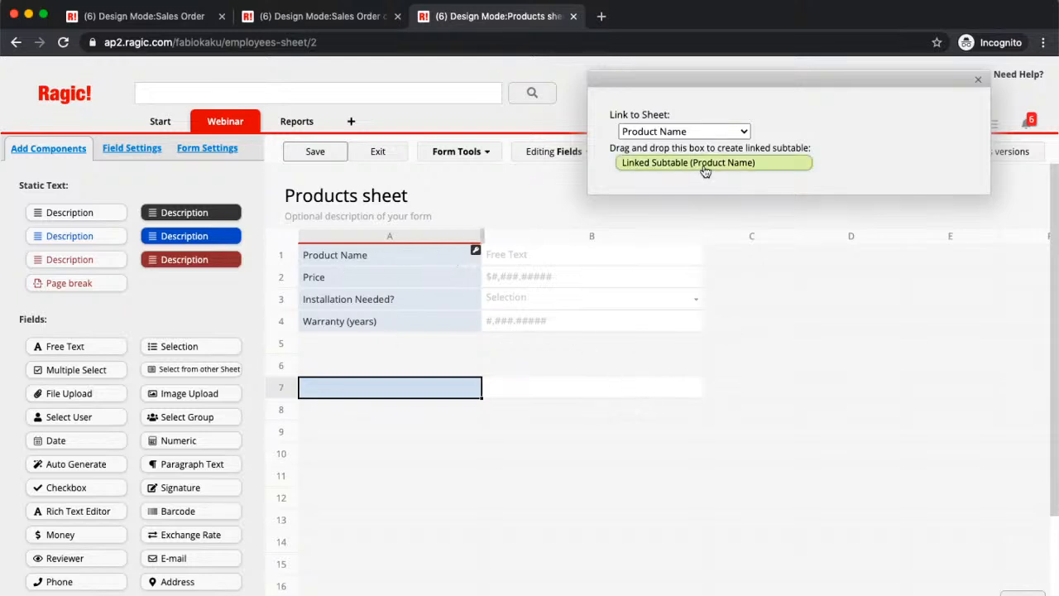
pyautogui.moveTo(703, 165); pyautogui.dragTo(395, 395)
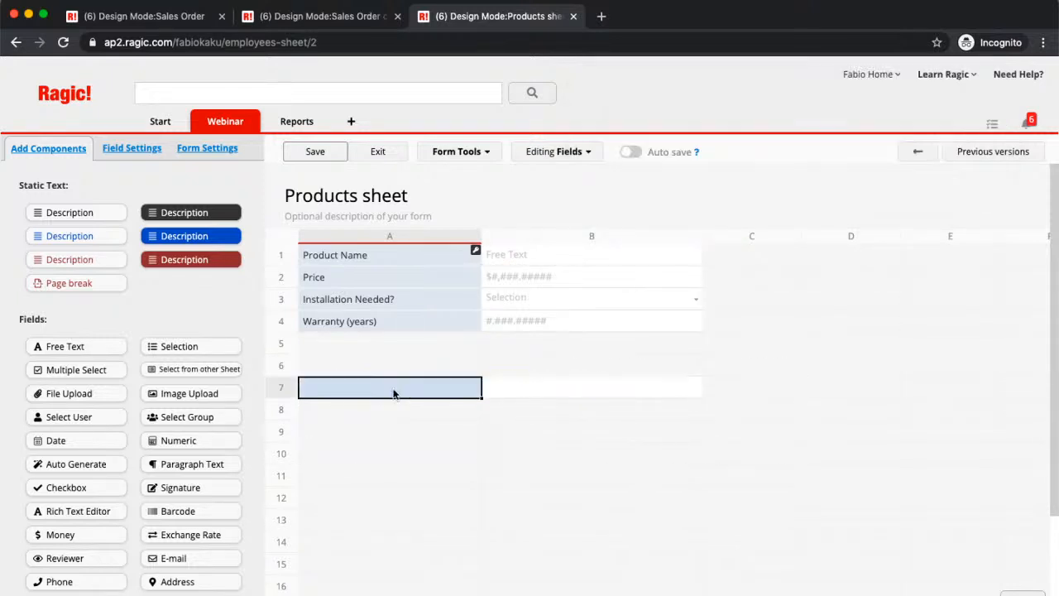
# - Insert a linked subtable from the Product Name sheet at row 6, using Show references from existing sheets and keeping all its fields
pyautogui.click(461, 152)
pyautogui.click(508, 413)
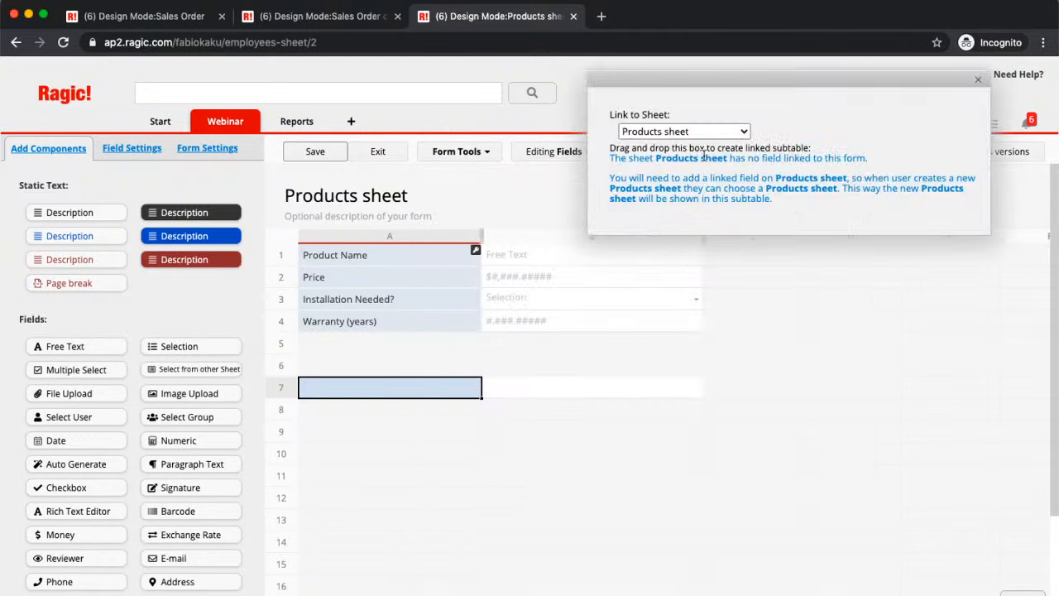
pyautogui.click(708, 131)
pyautogui.click(654, 169)
pyautogui.moveTo(656, 172); pyautogui.dragTo(384, 378)
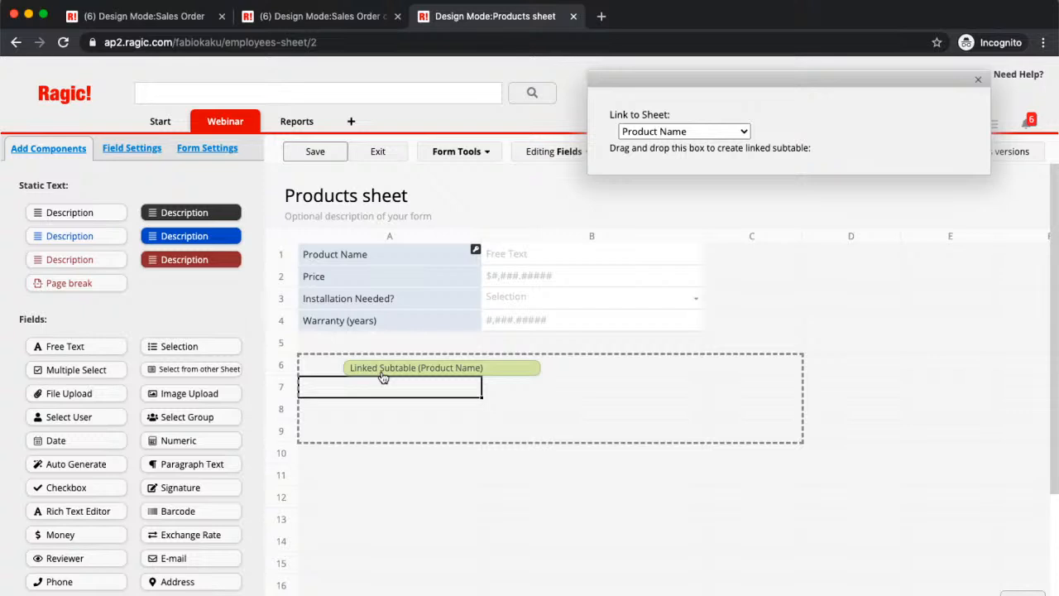
pyautogui.moveTo(383, 378); pyautogui.dragTo(384, 375)
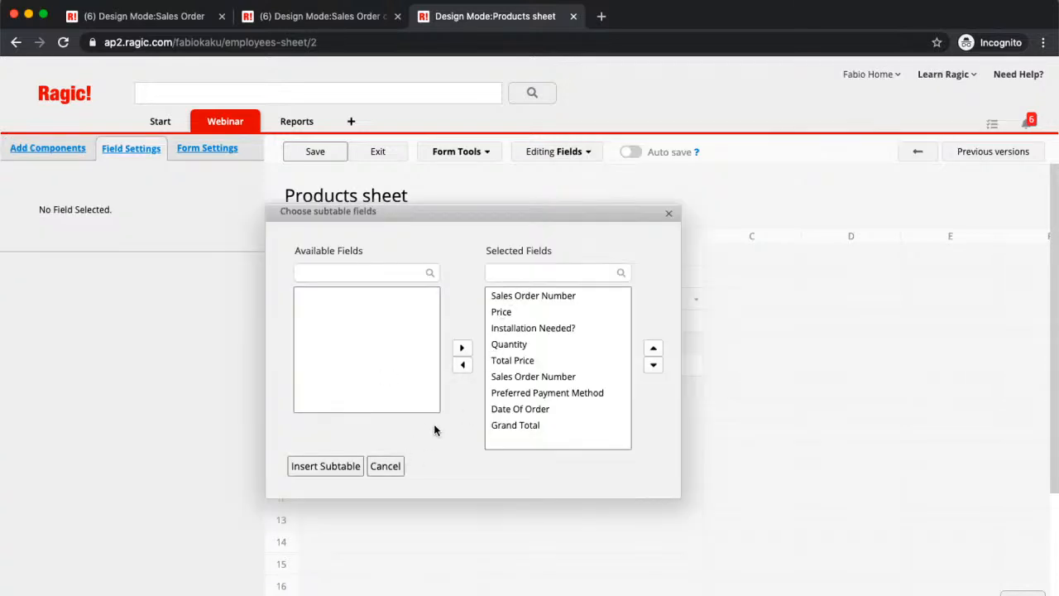
pyautogui.click(326, 467)
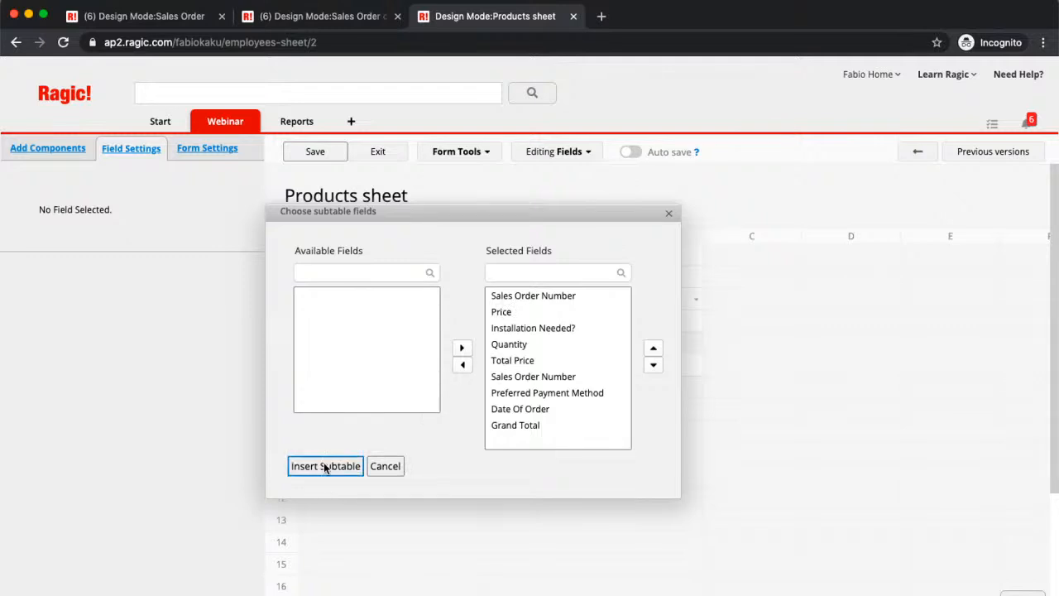
# - Save the Products sheet design with the linked subtable and exit design mode
pyautogui.hscroll(5, 447, 429)
pyautogui.hscroll(3, 447, 429)
pyautogui.hscroll(-8, 447, 429)
pyautogui.click(314, 155)
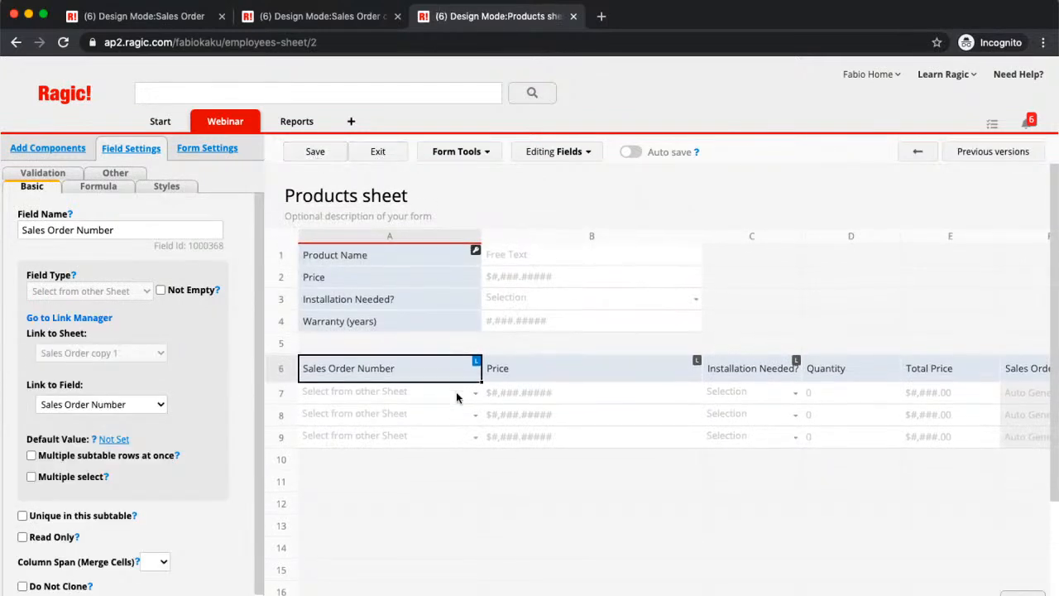
pyautogui.click(379, 150)
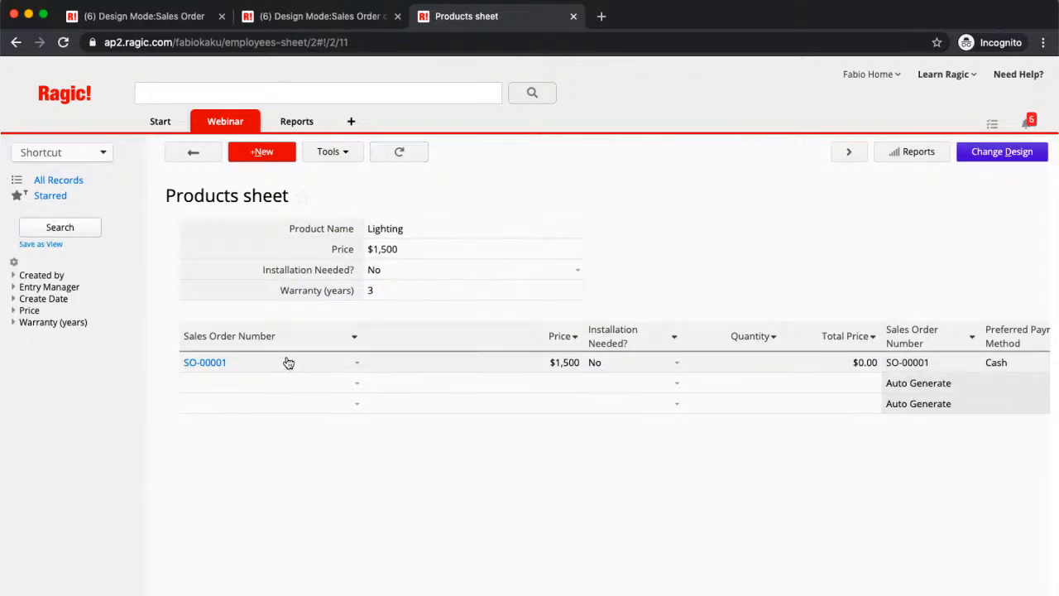
# - Examine the Lighting record's linked subtable across all its columns, from the sales order number to the grand total
pyautogui.hscroll(2, 288, 364)
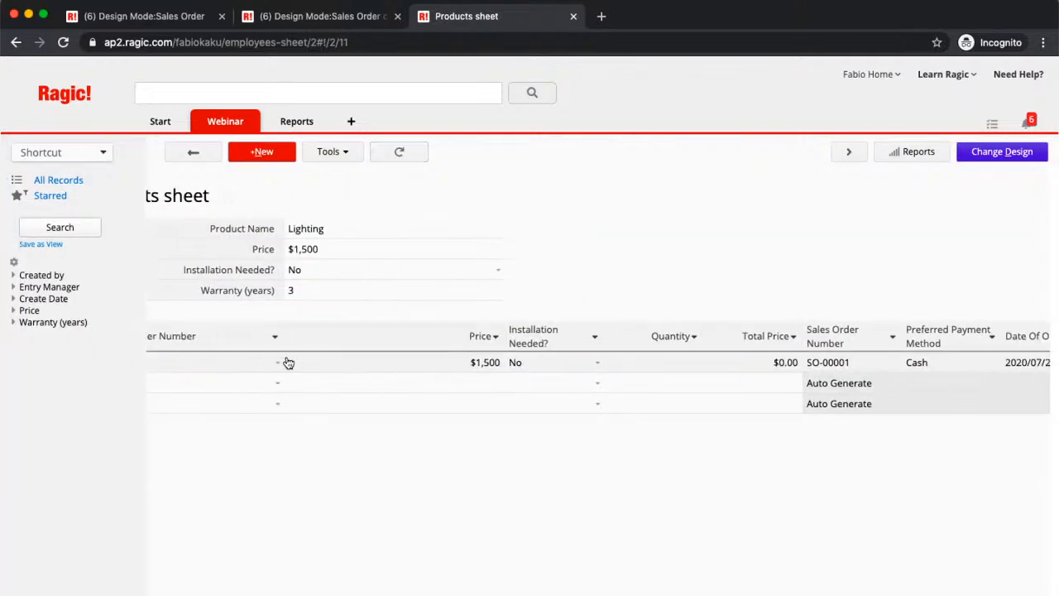
pyautogui.hscroll(-2, 288, 364)
pyautogui.hscroll(3, 288, 363)
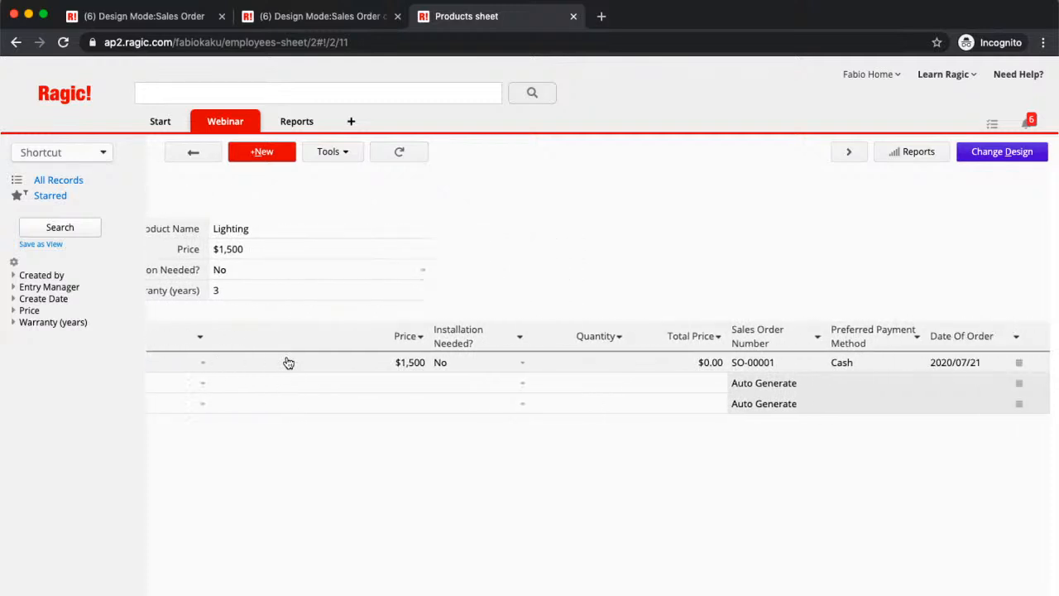
pyautogui.hscroll(1, 288, 363)
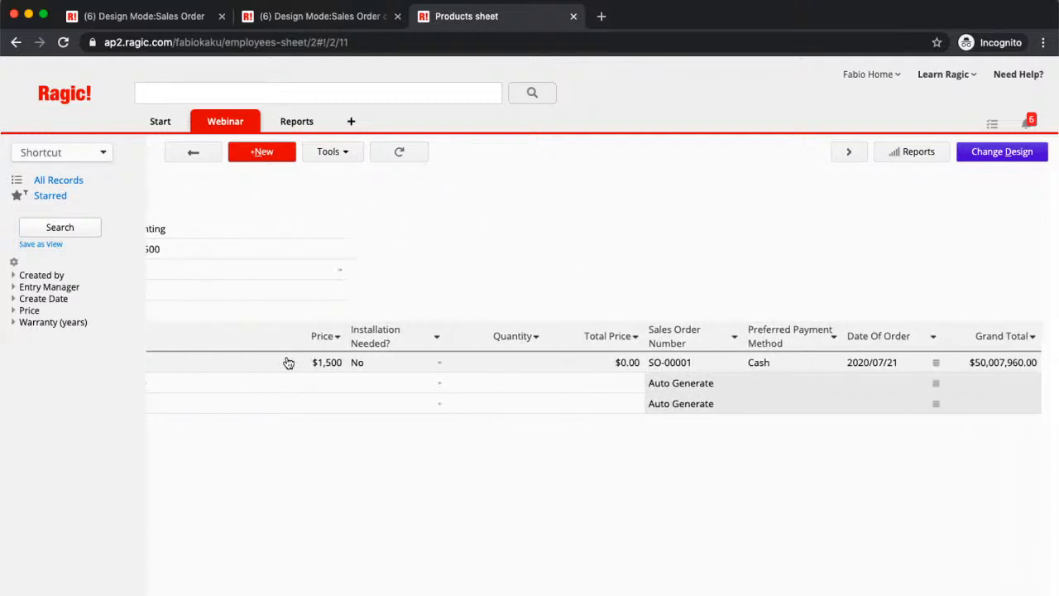
pyautogui.hscroll(-3, 288, 364)
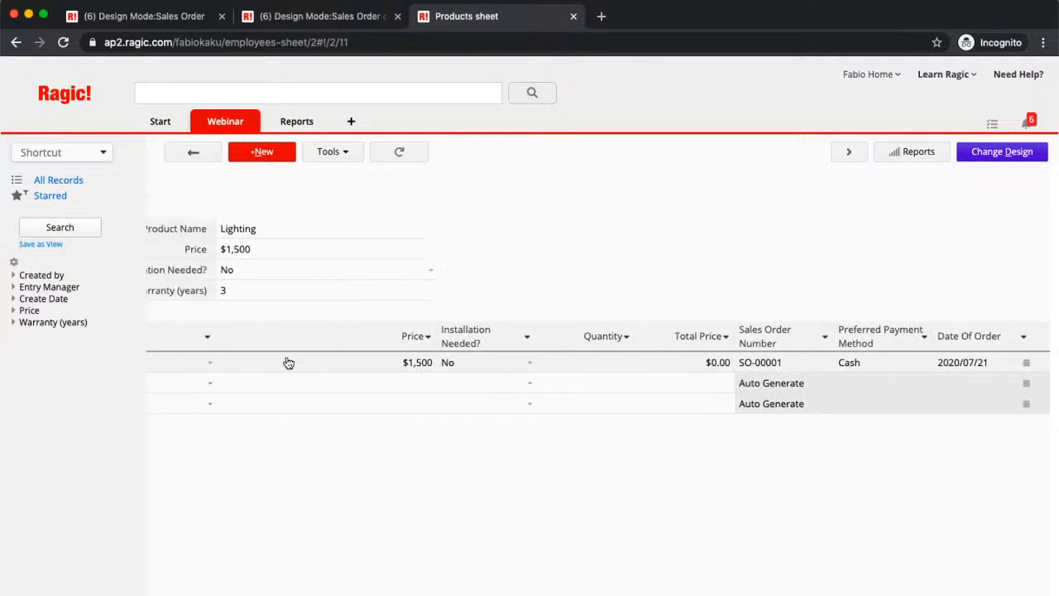
pyautogui.hscroll(-5, 288, 363)
pyautogui.hscroll(-3, 288, 363)
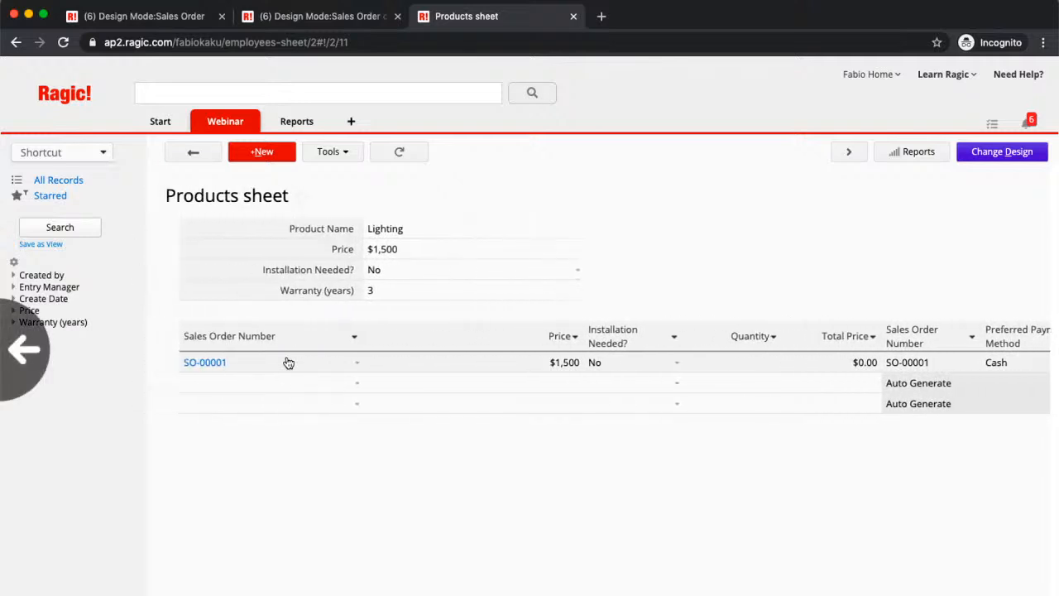
pyautogui.hscroll(2, 462, 403)
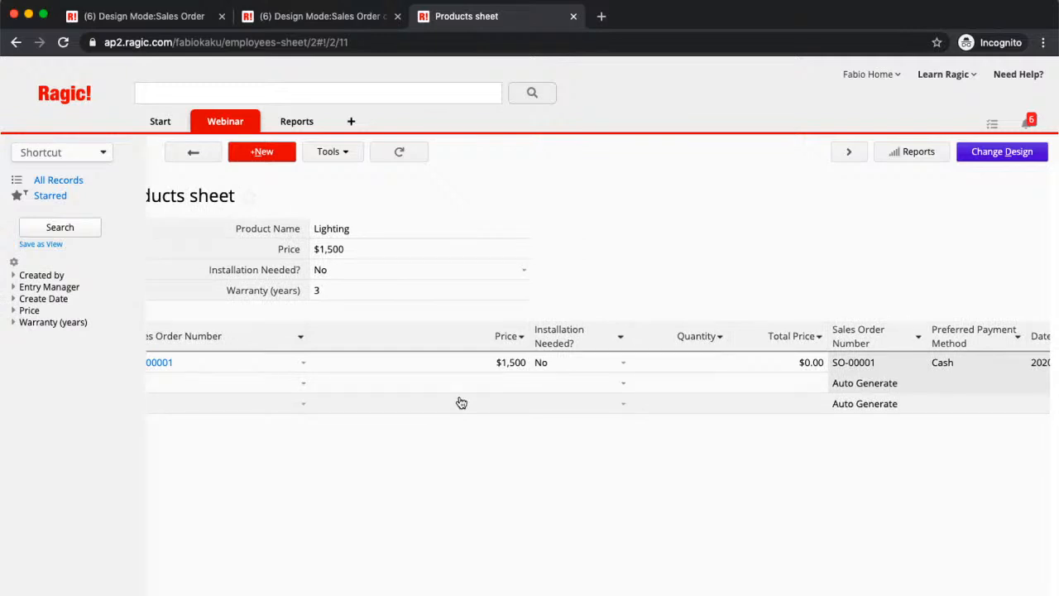
# - Reopen the Products sheet design, rename the subtable's first Sales Order Number field to "Sales Order #" and narrow columns A and B
pyautogui.click(1018, 151)
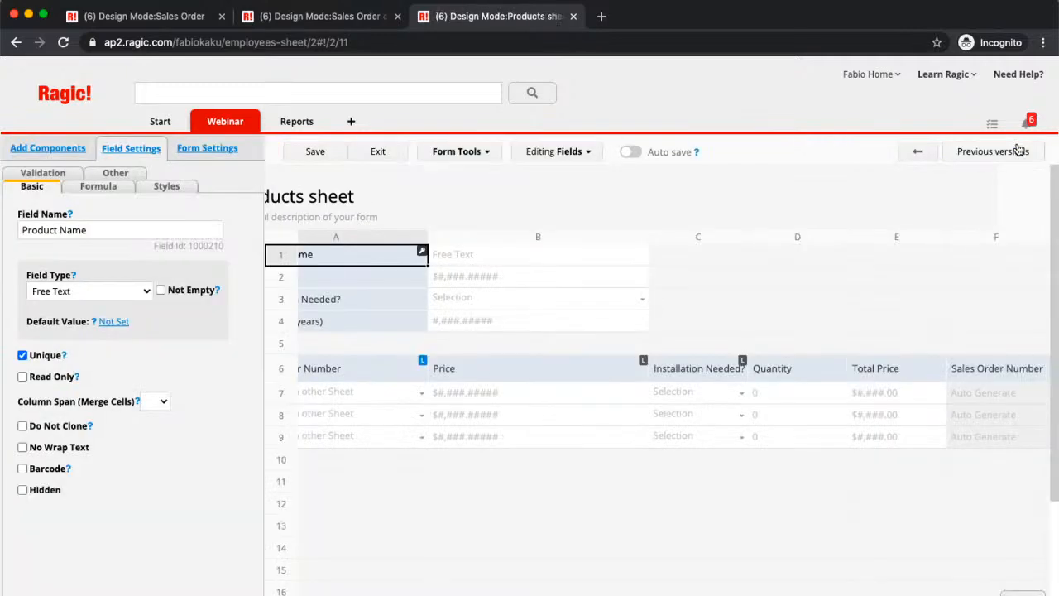
pyautogui.hscroll(-2, 709, 386)
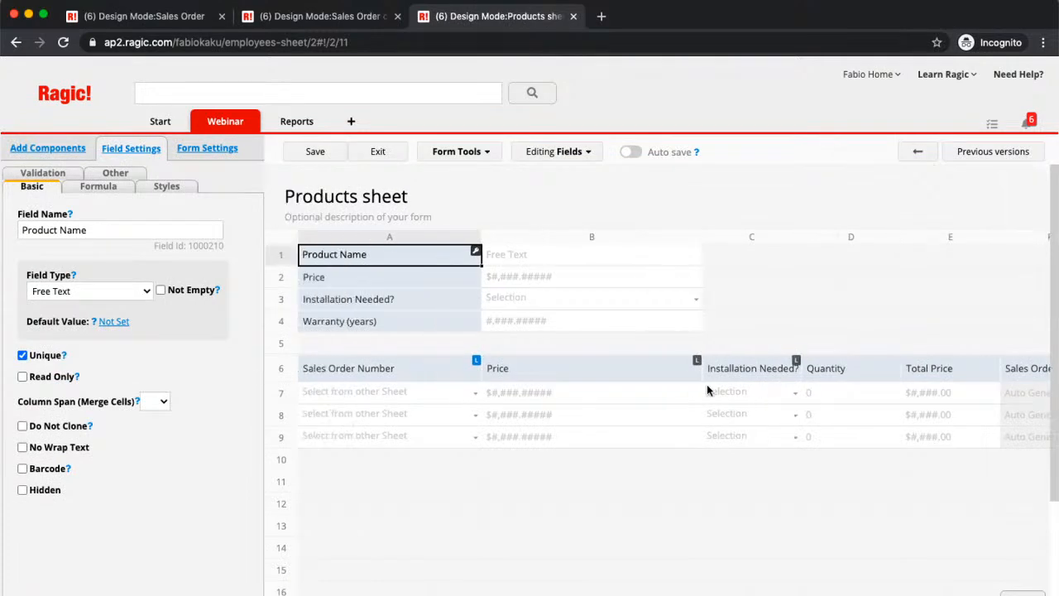
pyautogui.click(393, 376)
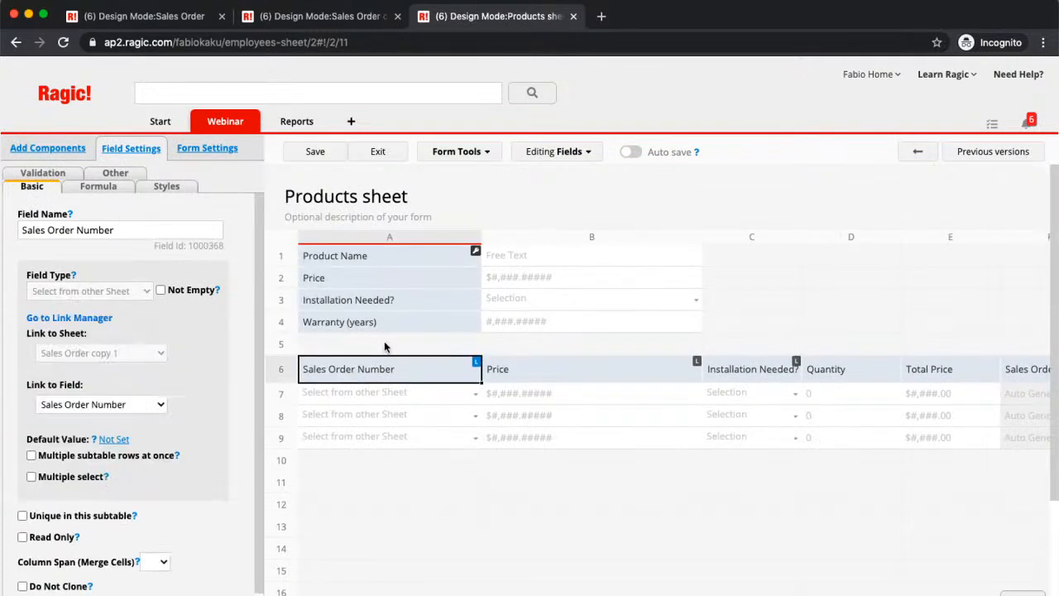
pyautogui.click(143, 230)
pyautogui.press('BackSpace')
pyautogui.press('BackSpace')
pyautogui.press('BackSpace')
pyautogui.press('BackSpace')
pyautogui.press('BackSpace')
pyautogui.press('BackSpace')
pyautogui.write('#')
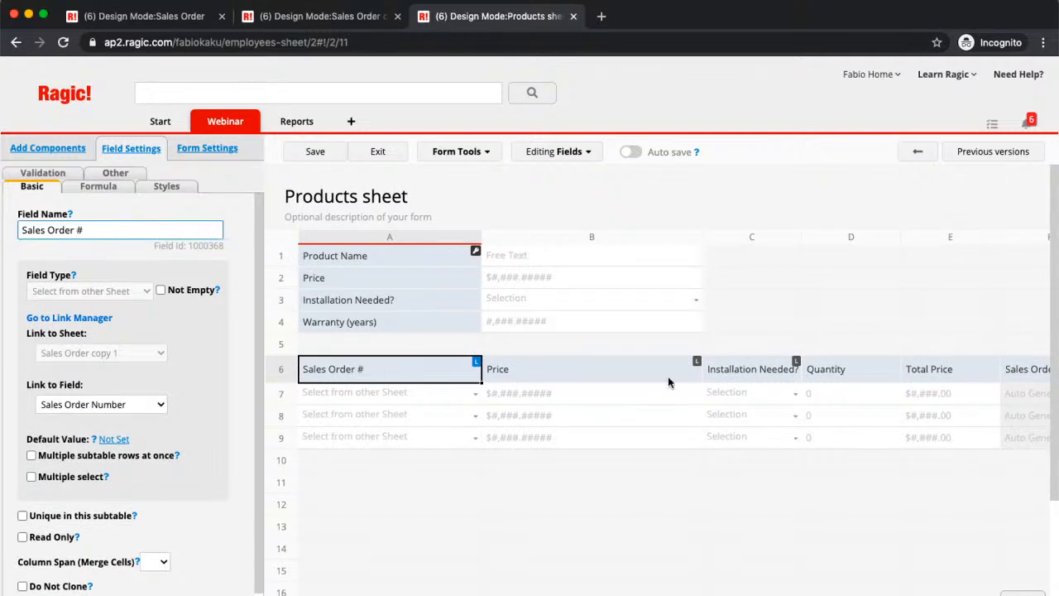
pyautogui.moveTo(703, 242); pyautogui.dragTo(617, 249)
pyautogui.moveTo(479, 231); pyautogui.dragTo(451, 235)
# - Delete the second Sales Order Number, the Preferred Payment Method and the Date Of Order fields from the linked subtable
pyautogui.hscroll(2, 720, 359)
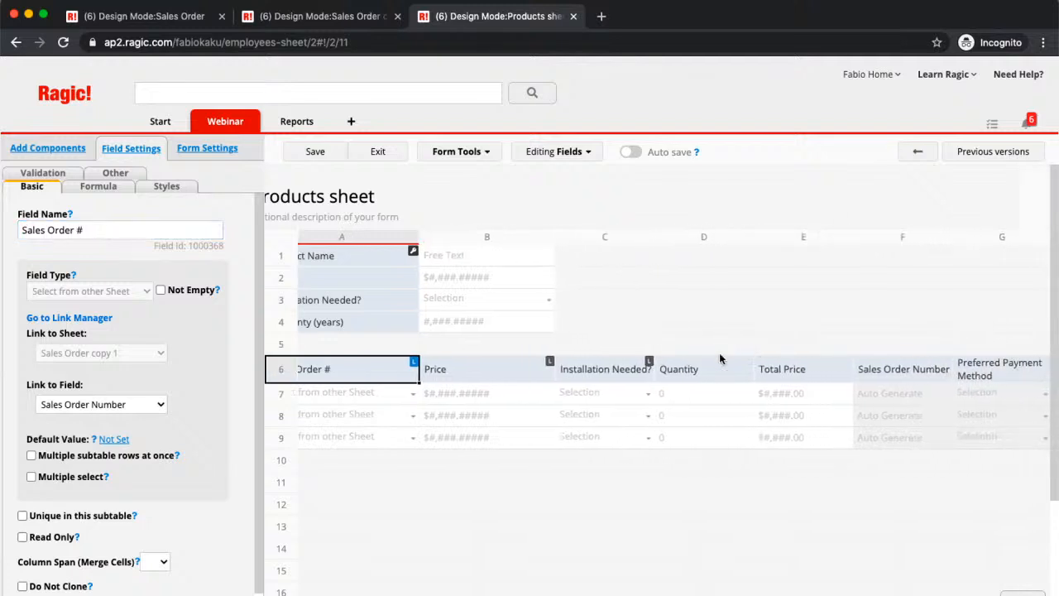
pyautogui.hscroll(5, 721, 359)
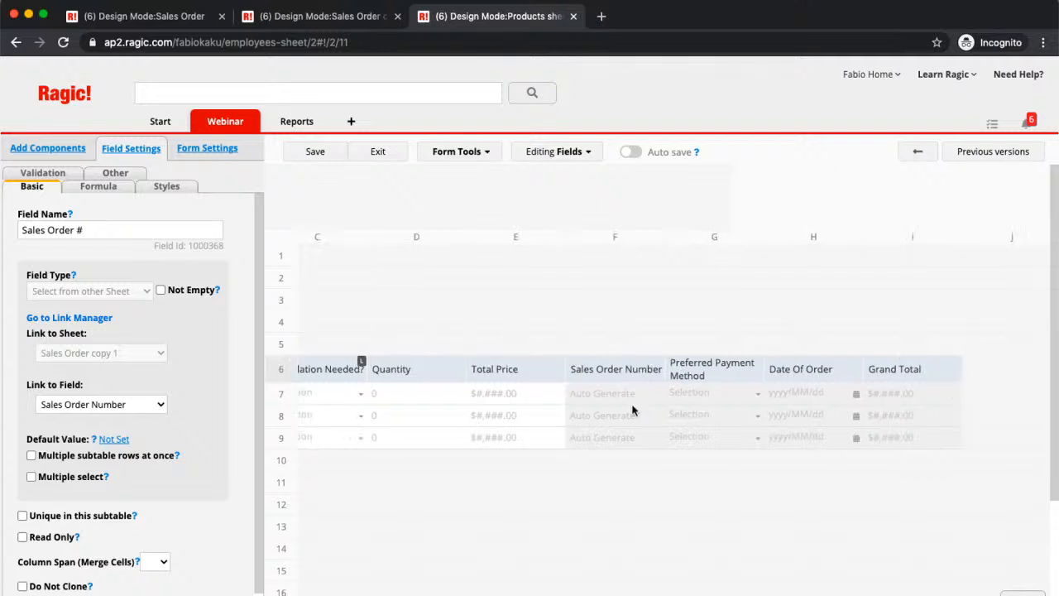
pyautogui.click(587, 372)
pyautogui.press('Delete')
pyautogui.click(677, 372)
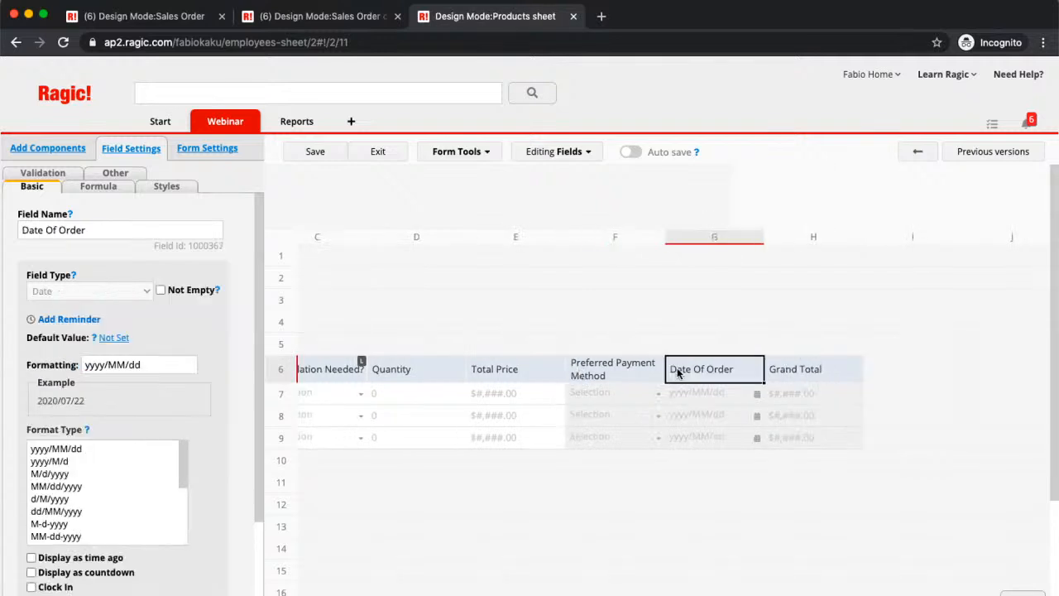
pyautogui.click(612, 372)
pyautogui.press('Delete')
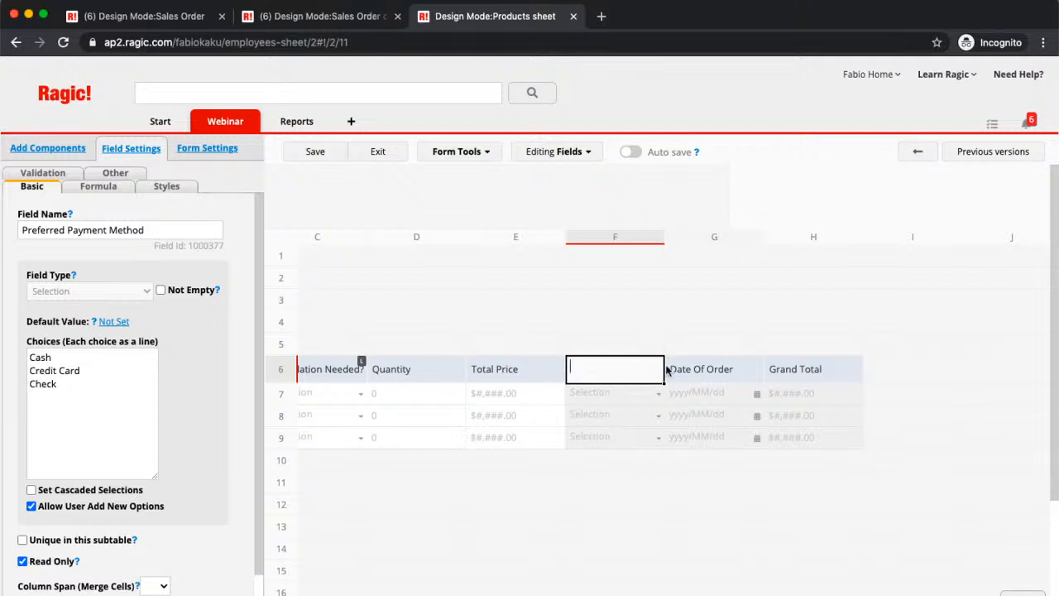
pyautogui.click(606, 369)
pyautogui.press('Delete')
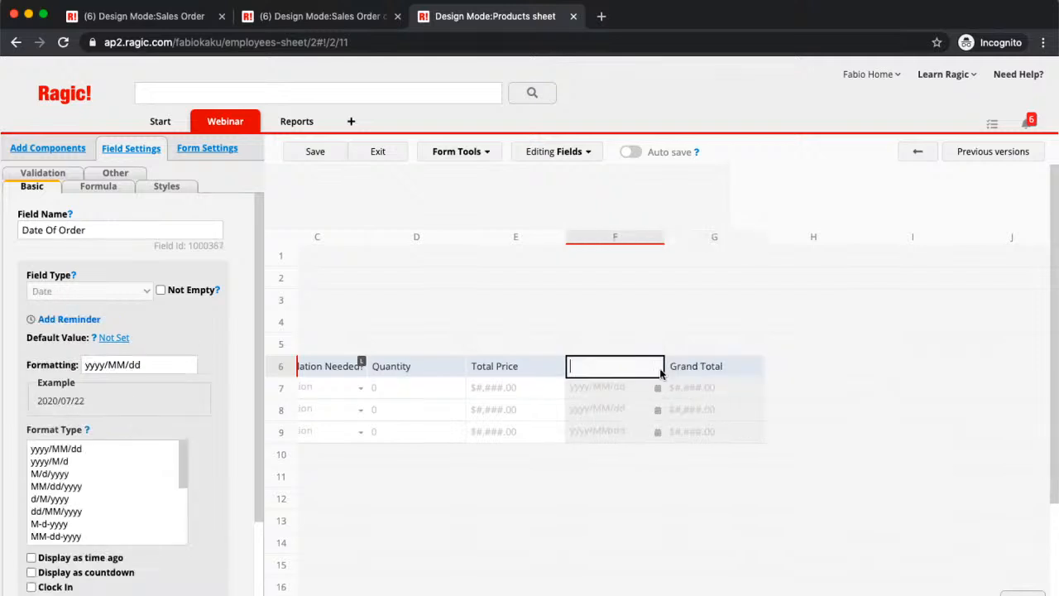
pyautogui.press('Tab')
pyautogui.click(455, 394)
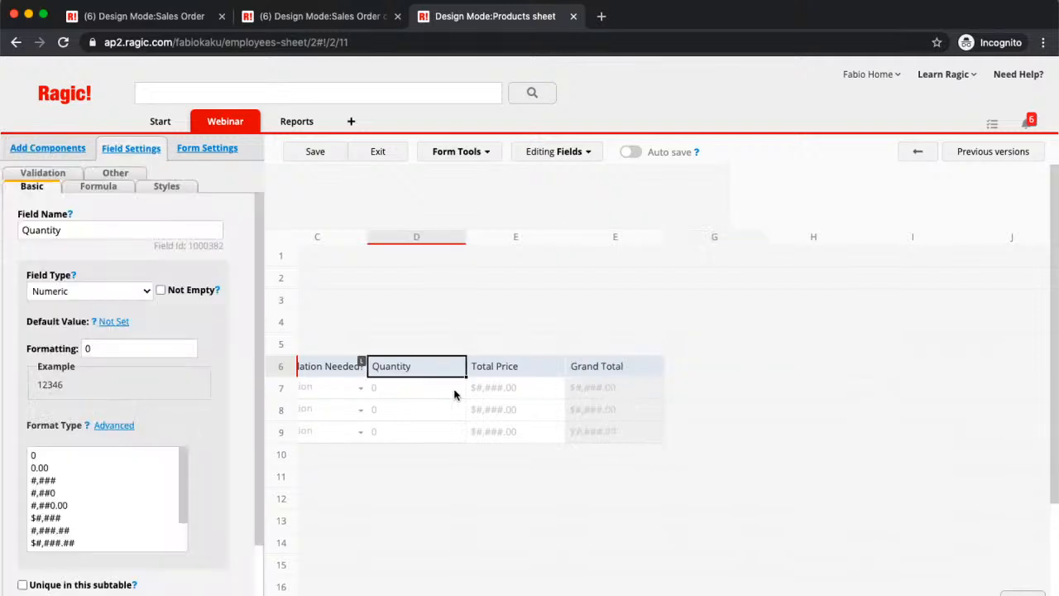
# - Save the Products sheet design and select the empty cell A11 below the linked subtable
pyautogui.hscroll(-5, 480, 385)
pyautogui.click(315, 154)
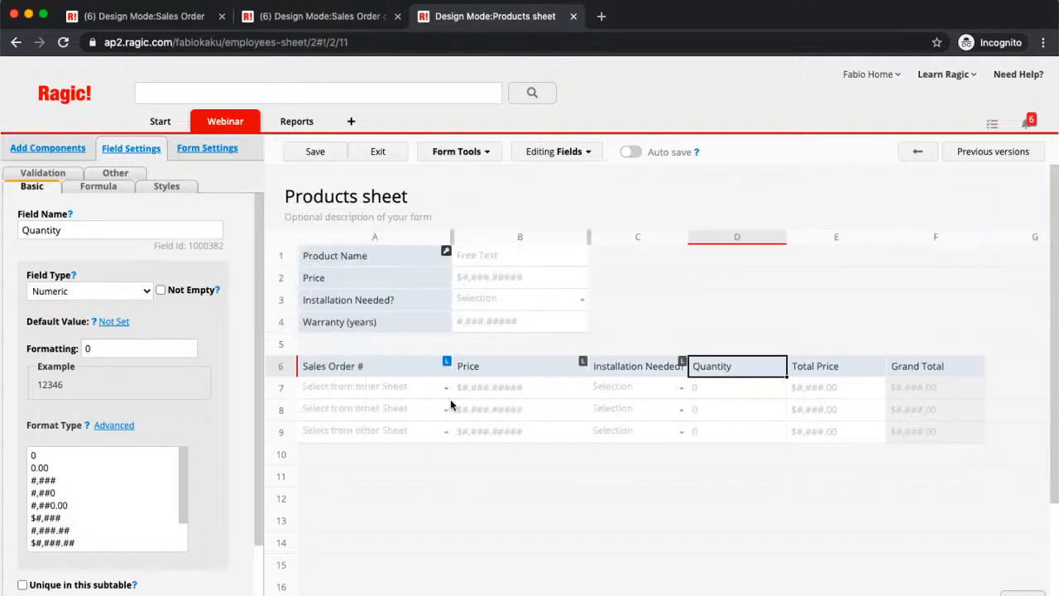
pyautogui.click(353, 473)
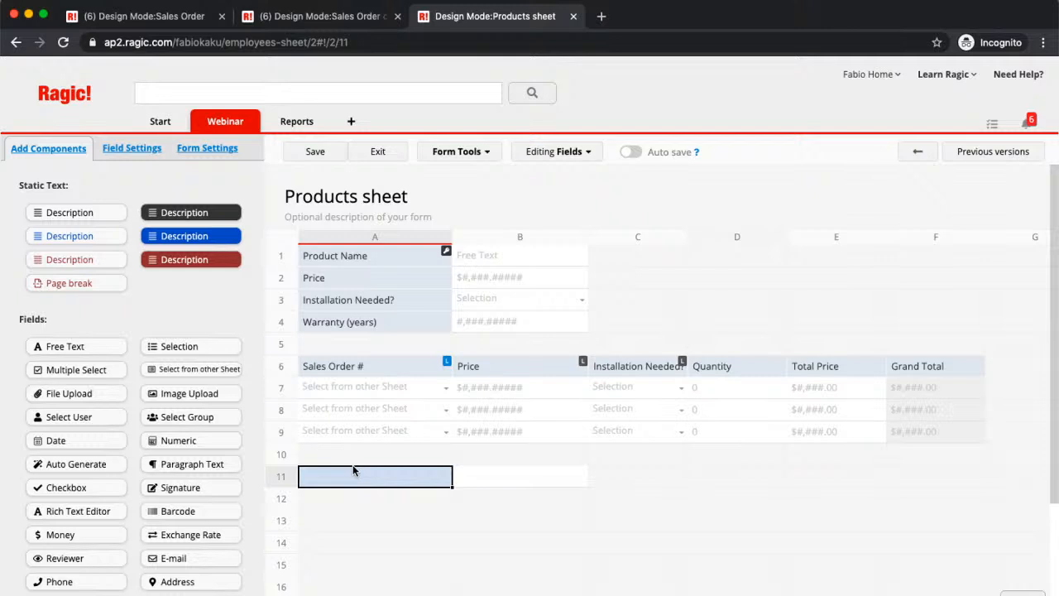
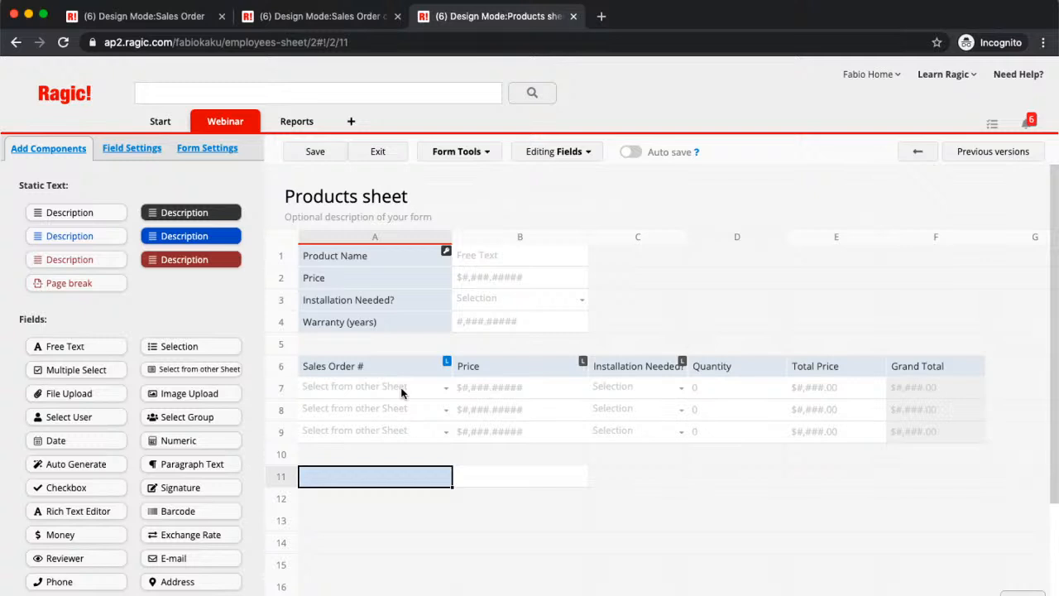
# - Leave the Products sheet design for the Sales Order sheet, open its form page in design mode and save the design
pyautogui.click(319, 156)
pyautogui.moveTo(241, 127)
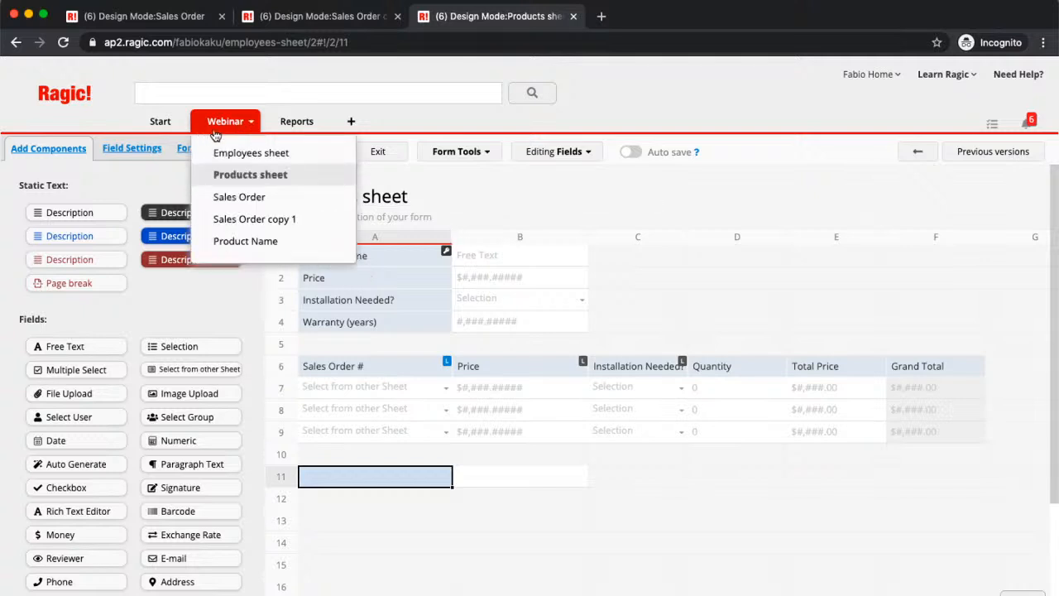
pyautogui.click(282, 199)
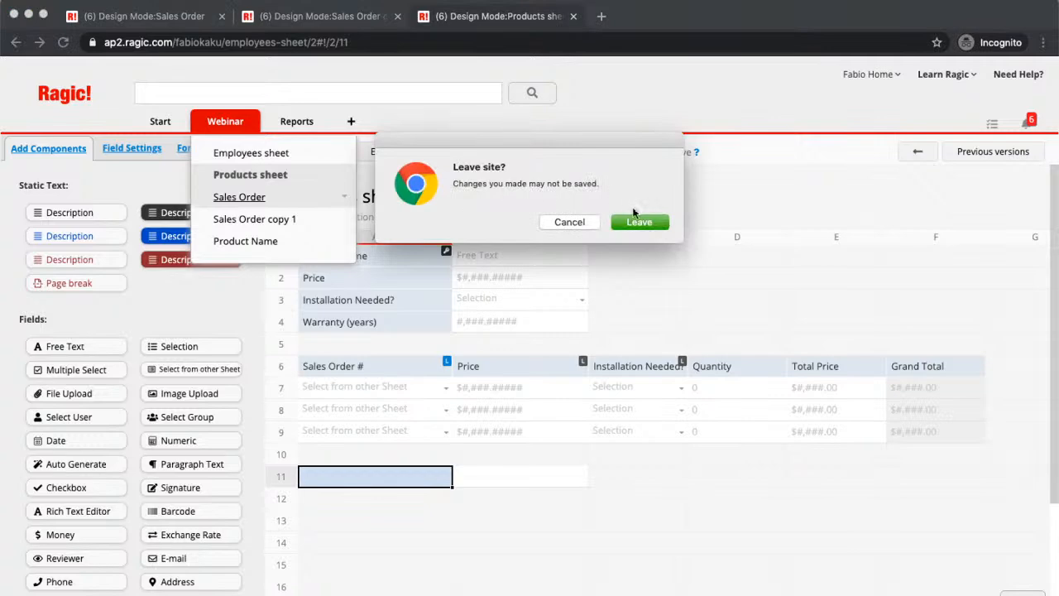
pyautogui.click(639, 220)
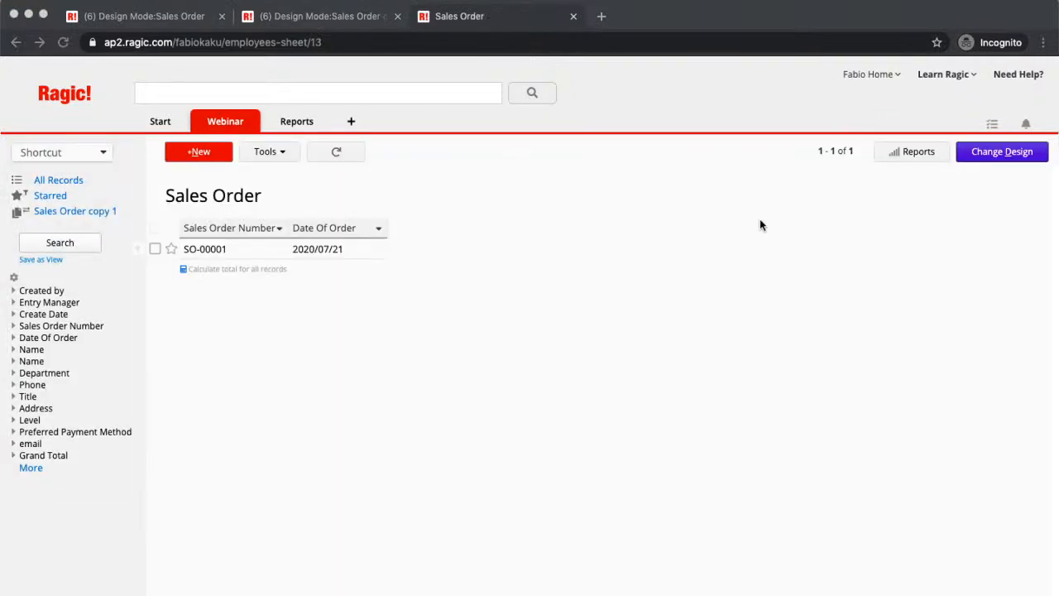
pyautogui.click(1009, 150)
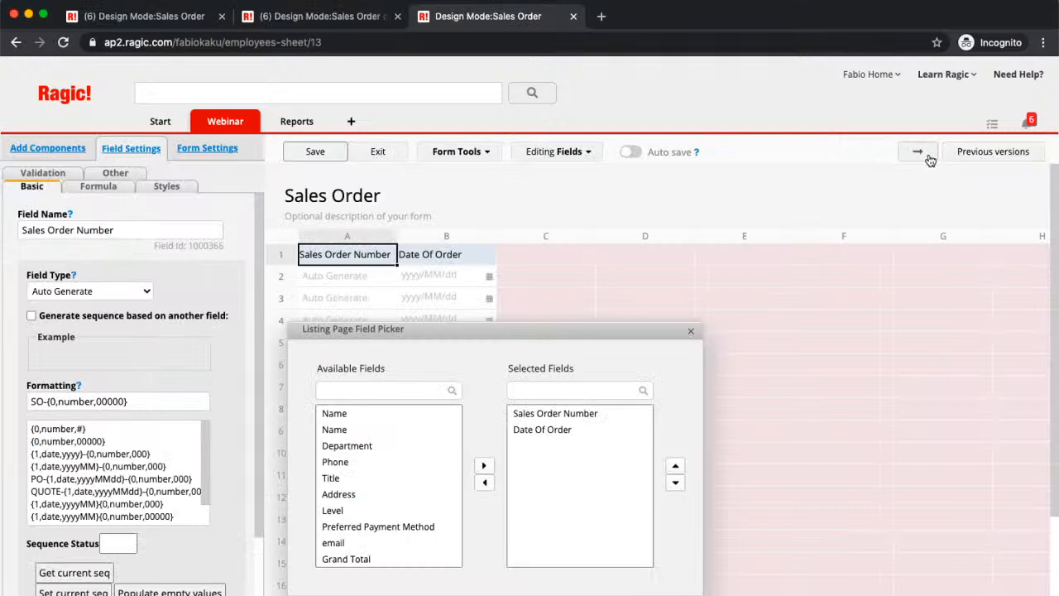
pyautogui.click(928, 157)
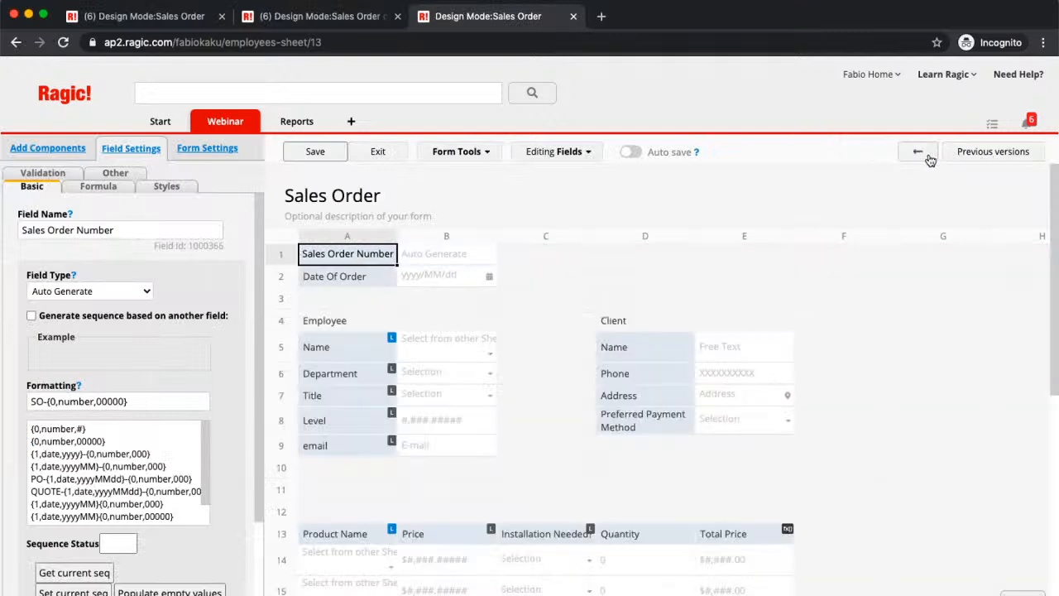
pyautogui.scroll(-1, 768, 340)
pyautogui.scroll(-2, 767, 343)
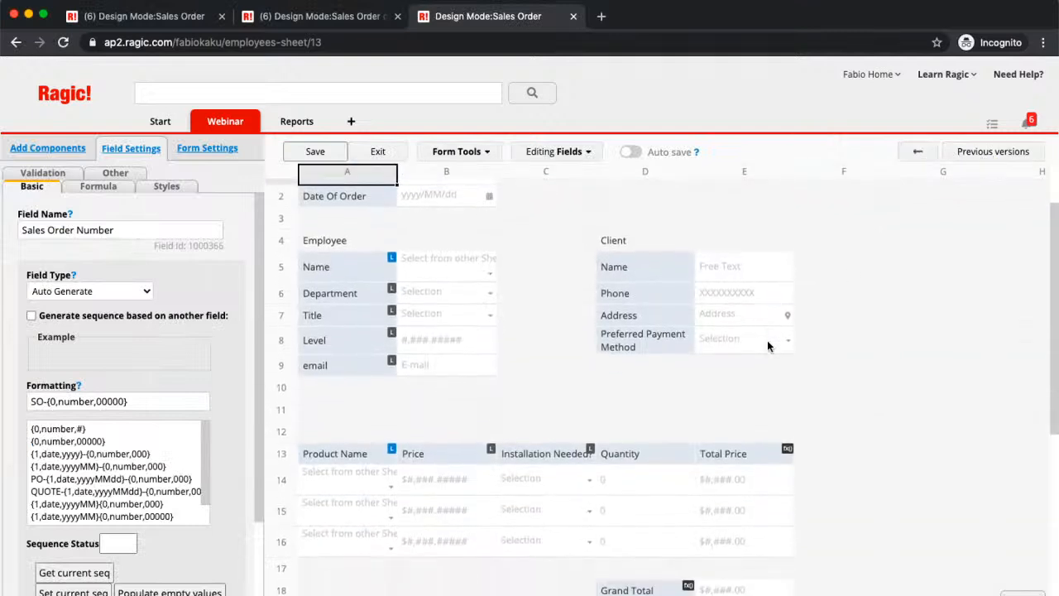
pyautogui.scroll(3, 768, 342)
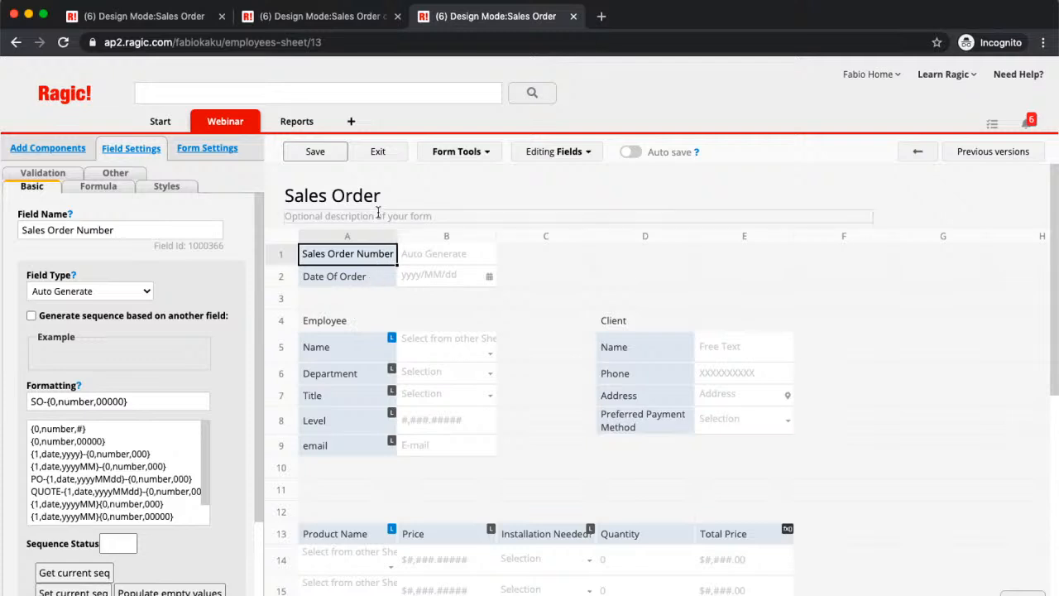
pyautogui.click(336, 158)
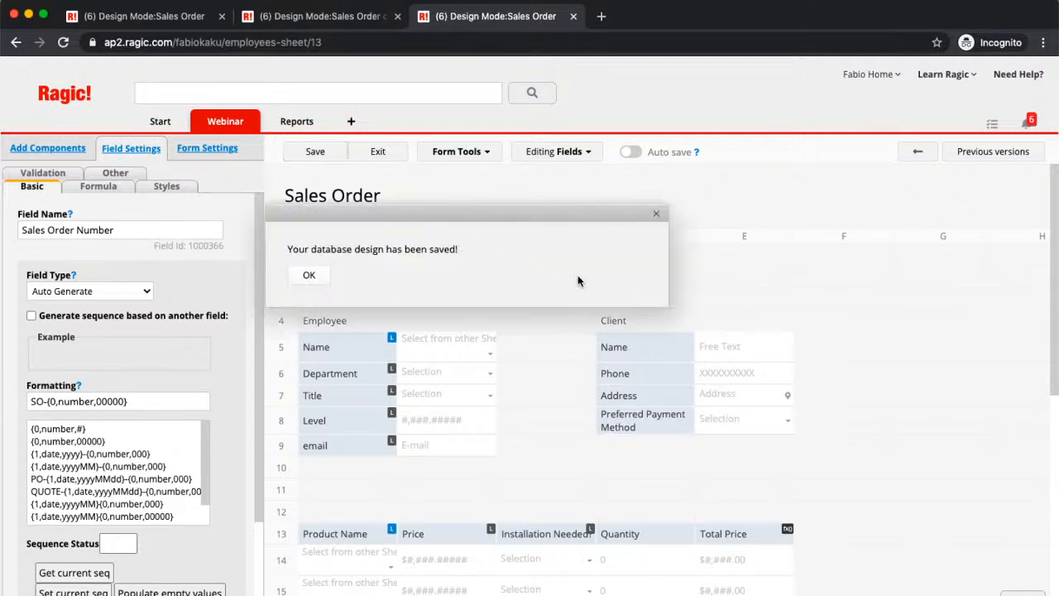
# - Duplicate the Sales Order sheet as "Shipping Note" without using the same data source
pyautogui.click(464, 153)
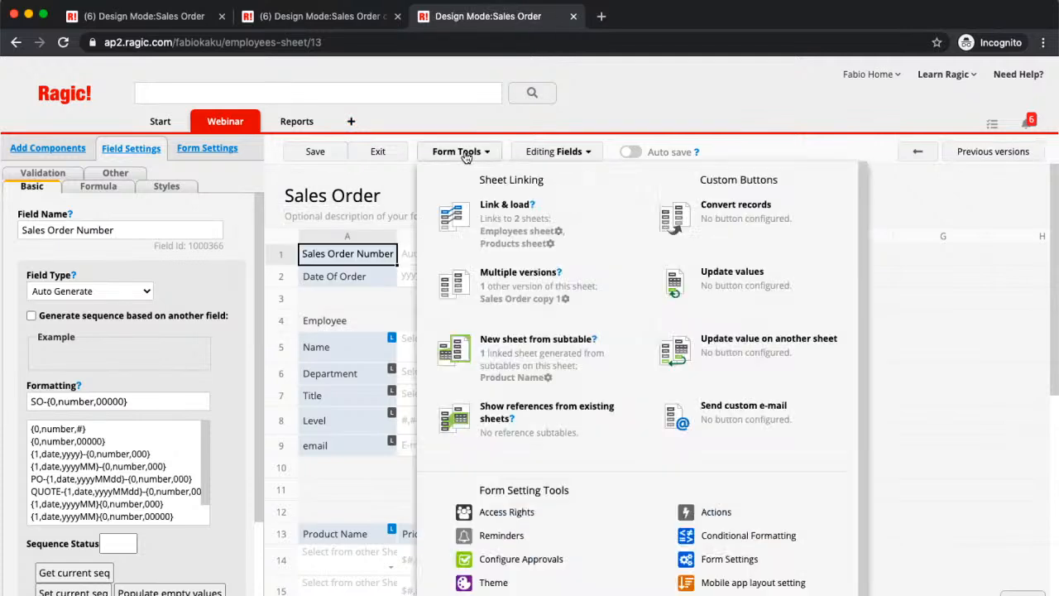
pyautogui.click(530, 284)
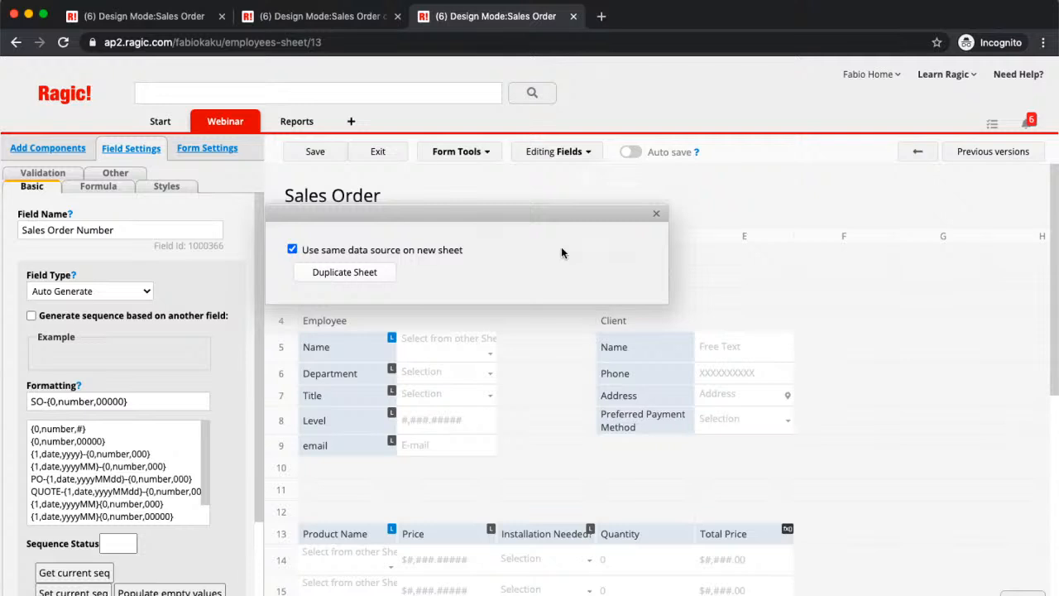
pyautogui.click(292, 249)
pyautogui.click(317, 279)
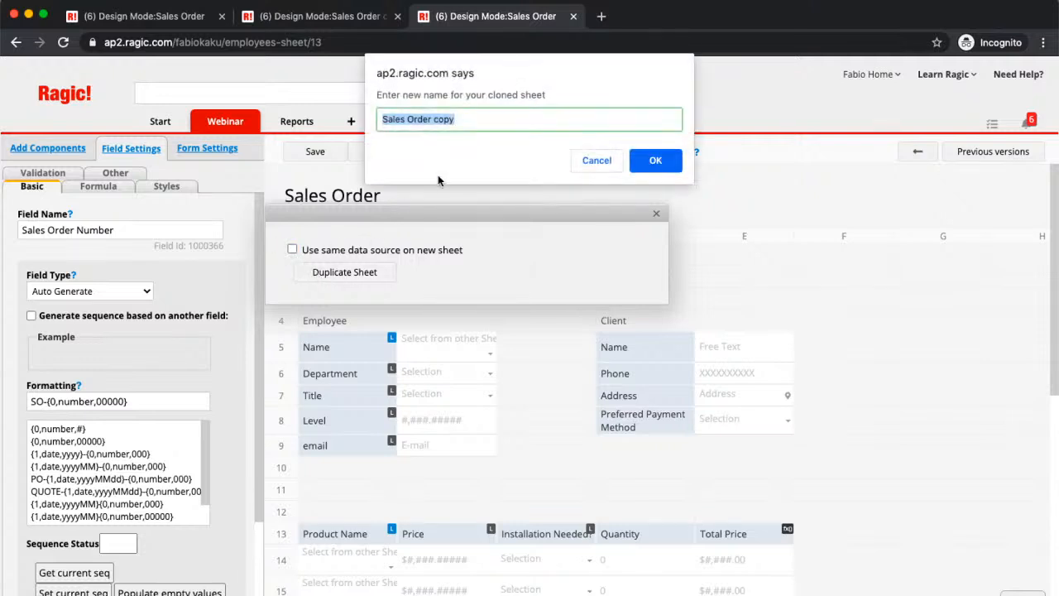
pyautogui.click(511, 128)
pyautogui.press('BackSpace')
pyautogui.press('BackSpace')
pyautogui.press('BackSpace')
pyautogui.press('BackSpace')
pyautogui.press('BackSpace')
pyautogui.press('BackSpace')
pyautogui.press('BackSpace')
pyautogui.press('BackSpace')
pyautogui.press('BackSpace')
pyautogui.press('BackSpace')
pyautogui.press('BackSpace')
pyautogui.press('BackSpace')
pyautogui.press('BackSpace')
pyautogui.press('BackSpace')
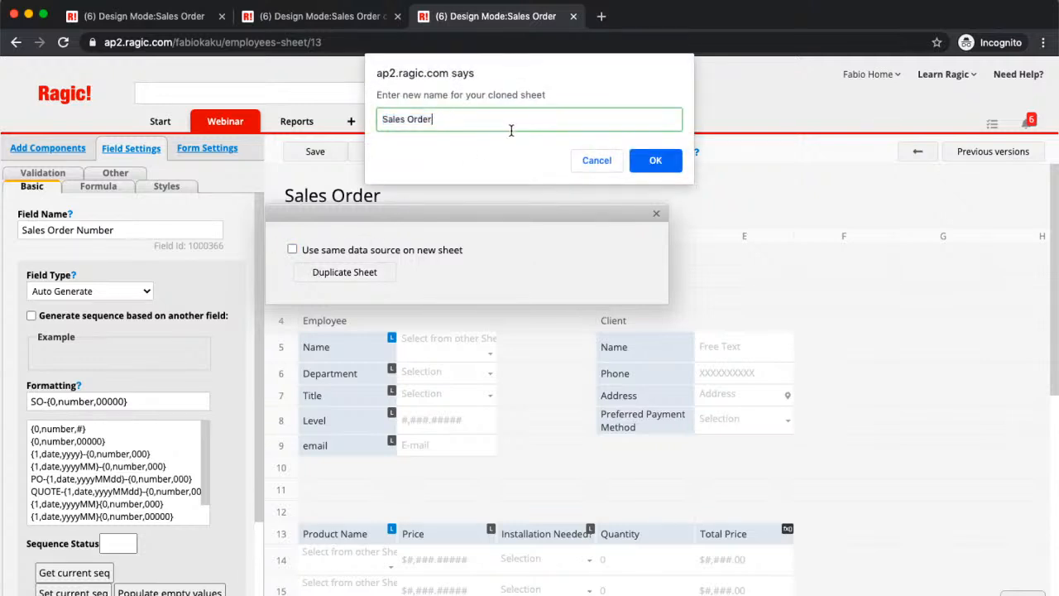
pyautogui.press('BackSpace')
pyautogui.press('BackSpace')
pyautogui.write('Shipping NOte')
pyautogui.press('BackSpace')
pyautogui.press('BackSpace')
pyautogui.press('BackSpace')
pyautogui.write('ote')
pyautogui.click(657, 160)
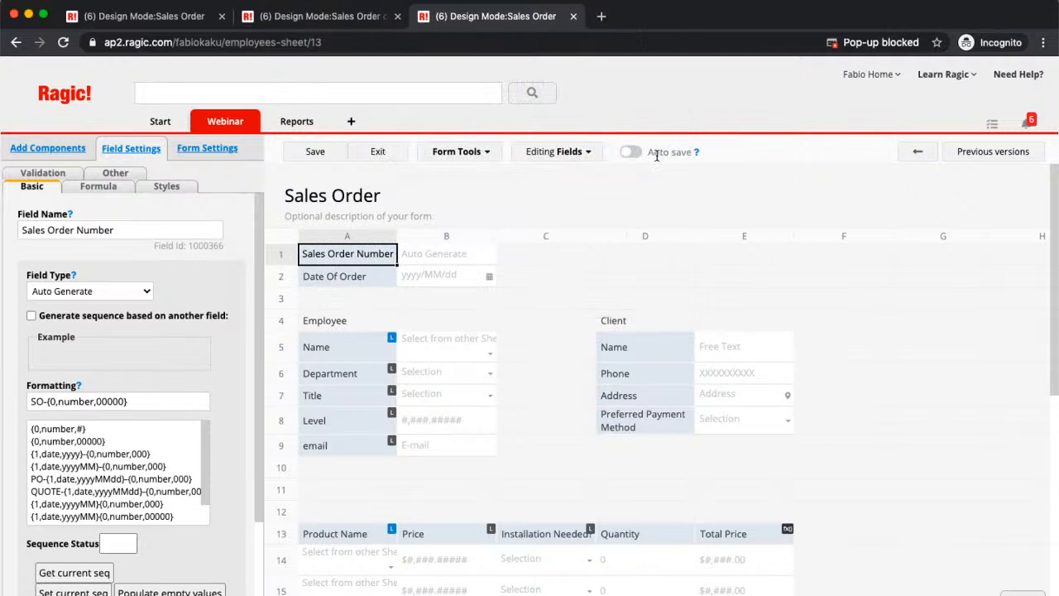
pyautogui.click(852, 43)
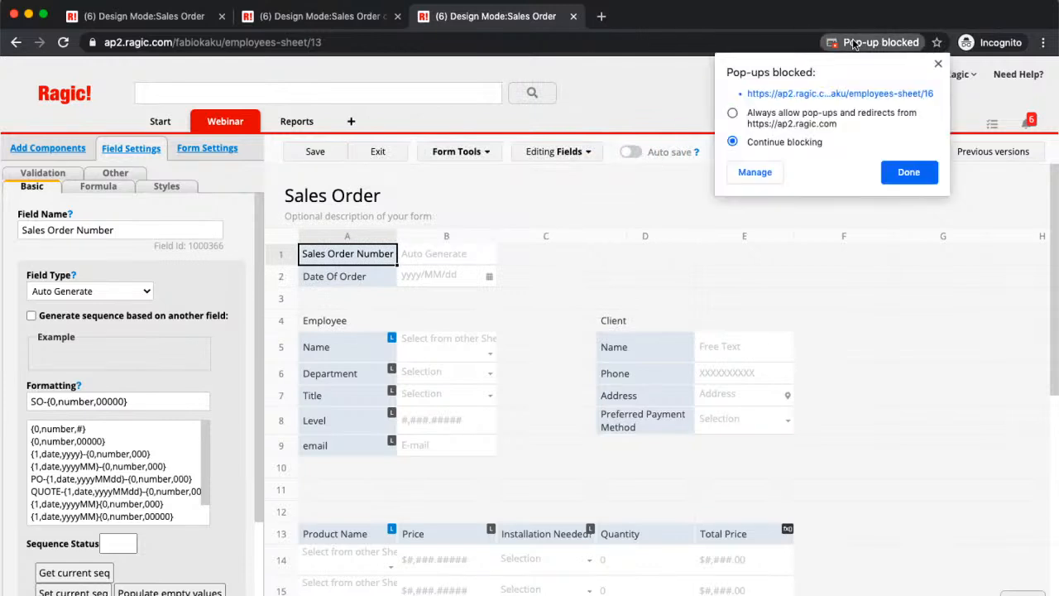
pyautogui.click(733, 113)
pyautogui.click(909, 171)
# - Duplicate the Sales Order sheet again with its own data source, naming the new sheet "Shipping Note"
pyautogui.click(453, 153)
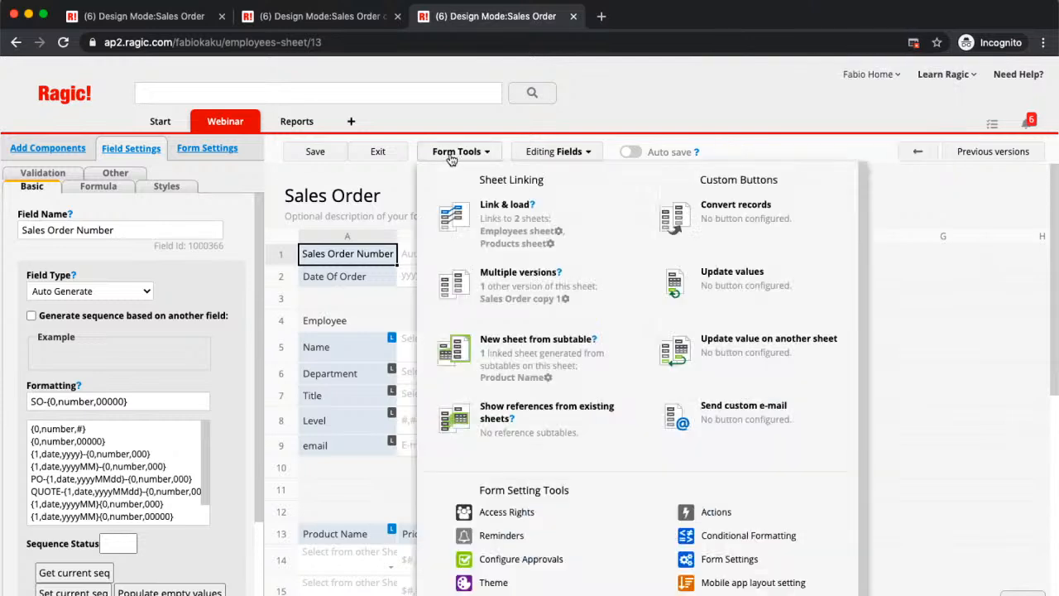
pyautogui.click(518, 274)
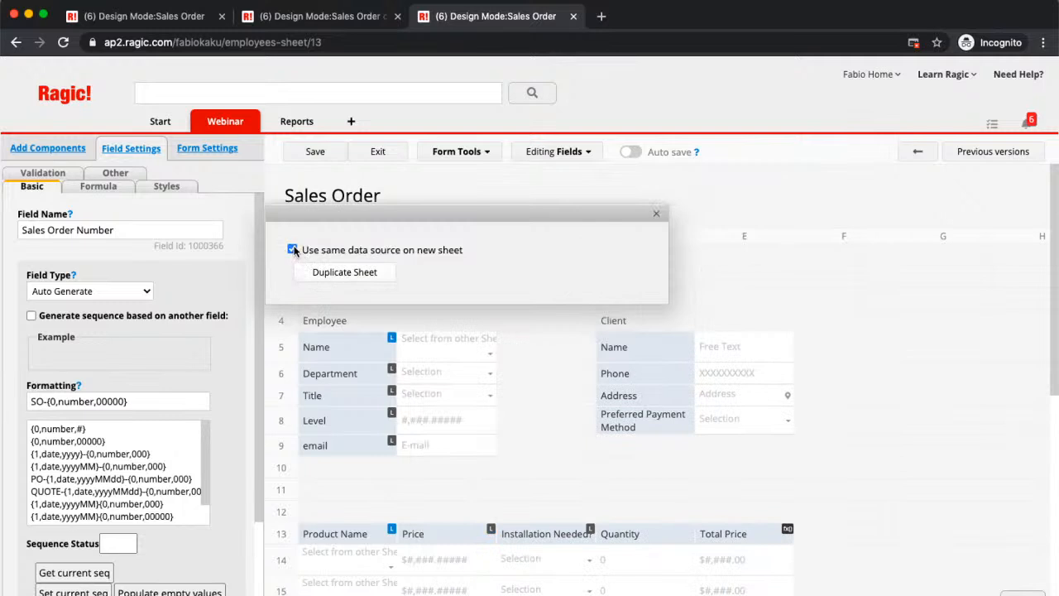
pyautogui.click(335, 267)
pyautogui.write('SHipp')
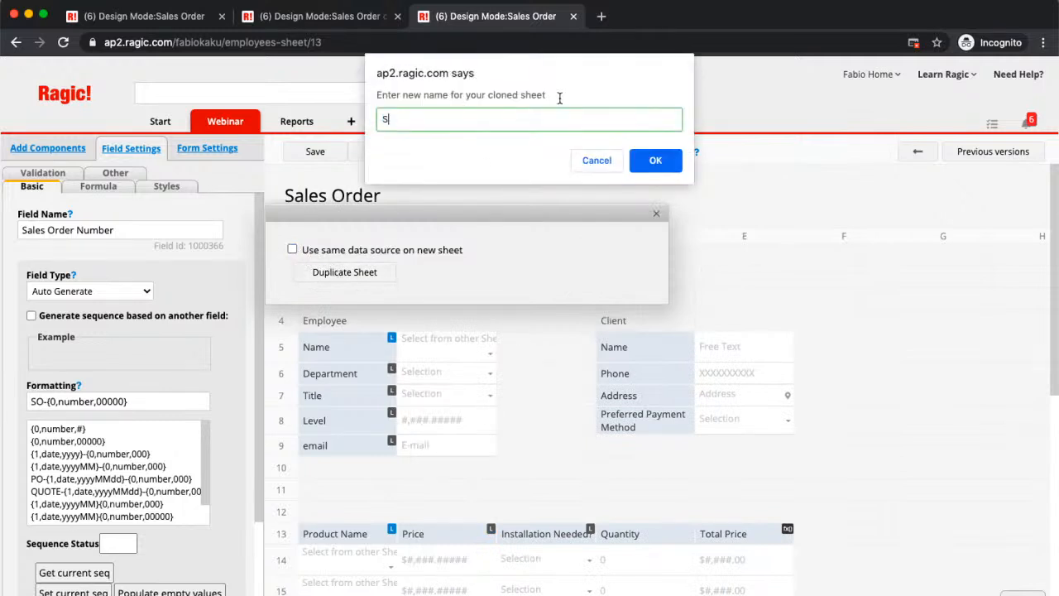
pyautogui.press('BackSpace')
pyautogui.press('BackSpace')
pyautogui.press('BackSpace')
pyautogui.press('BackSpace')
pyautogui.write('hipping NOt')
pyautogui.press('BackSpace')
pyautogui.press('BackSpace')
pyautogui.write('ote')
pyautogui.click(657, 165)
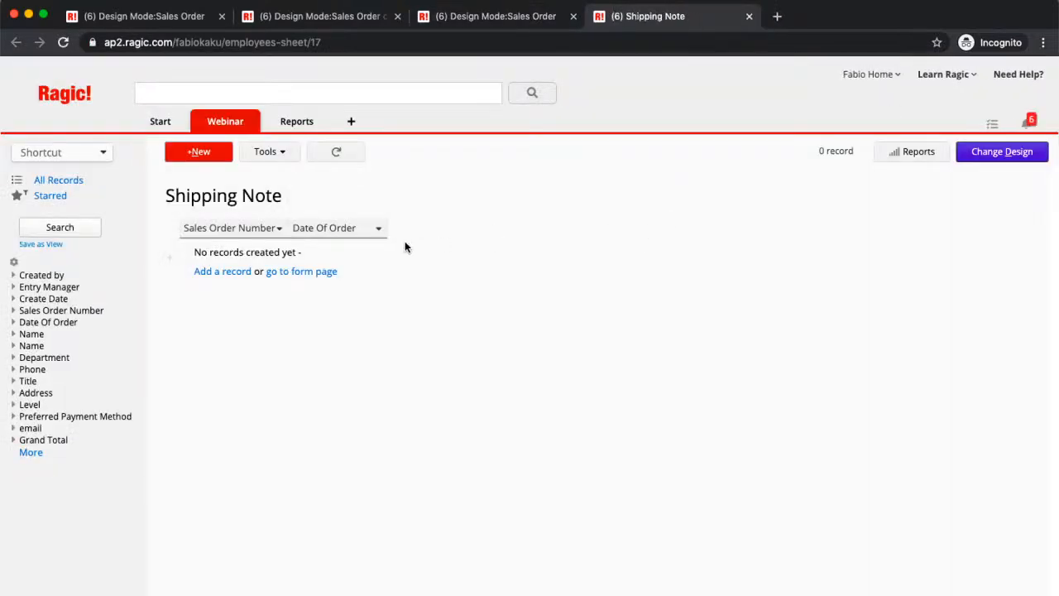
# - Open the Shipping Note form page in design mode and add a field named "Shipping Number" in cell D1
pyautogui.click(994, 152)
pyautogui.click(907, 155)
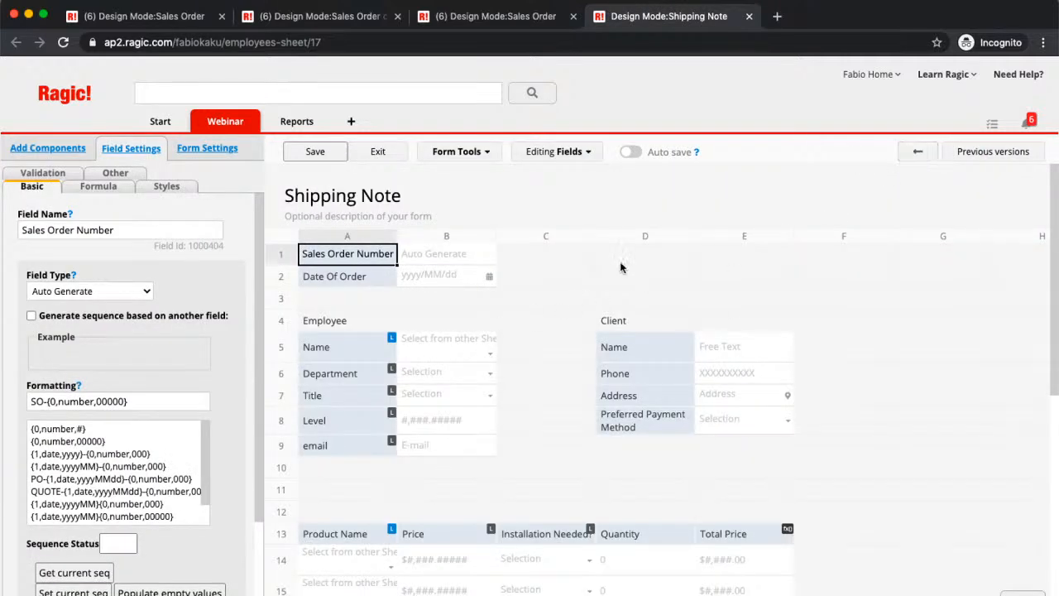
pyautogui.click(623, 260)
pyautogui.write('Shipp')
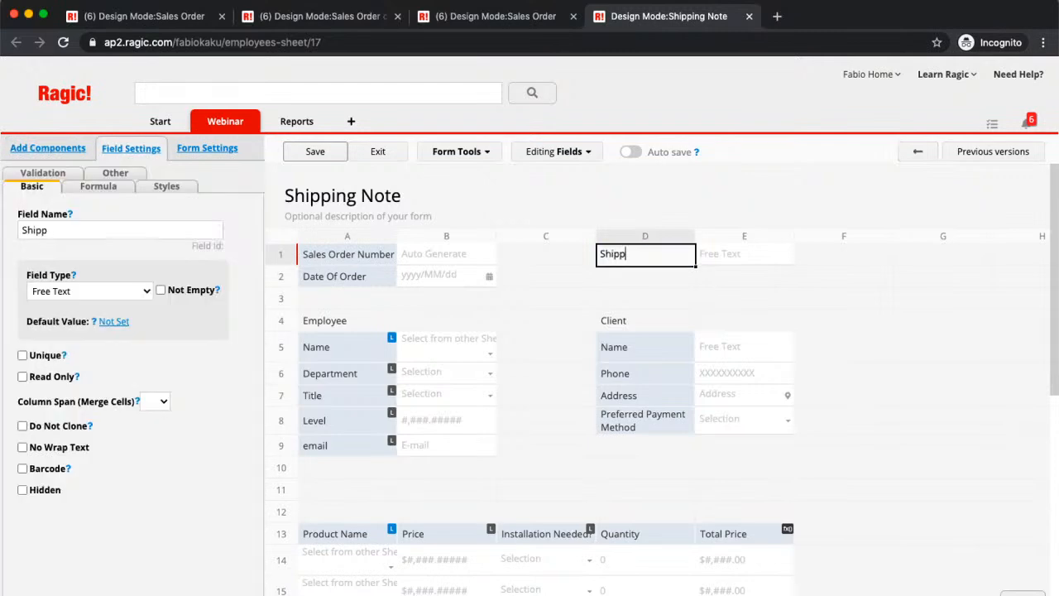
pyautogui.write('ing Number')
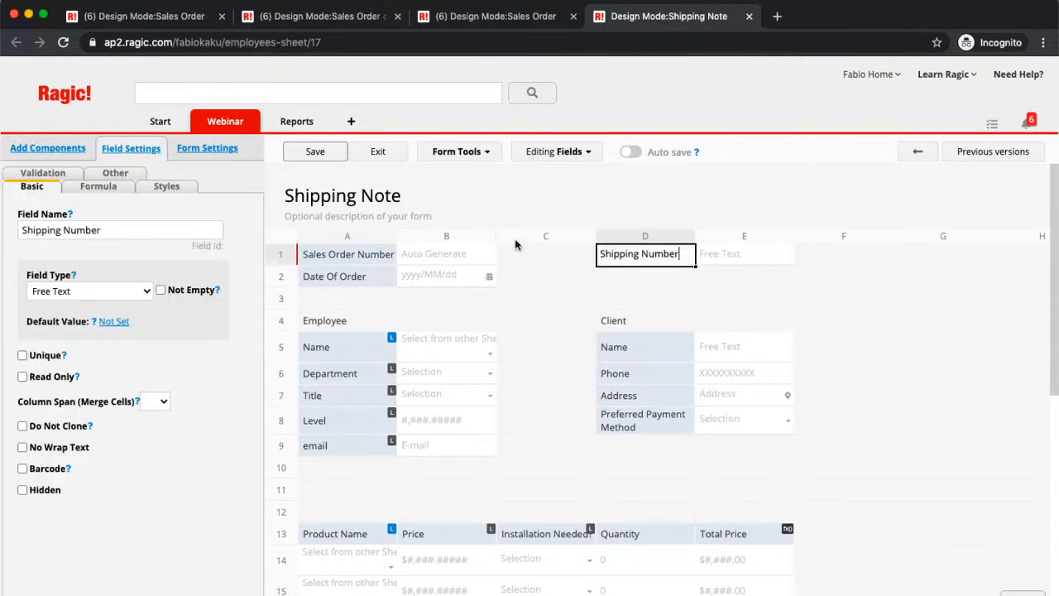
# - Make the Shipping Number field Auto Generate with the format SHIP-{0,number,00000} and save the Shipping Note design
pyautogui.click(97, 191)
pyautogui.click(37, 188)
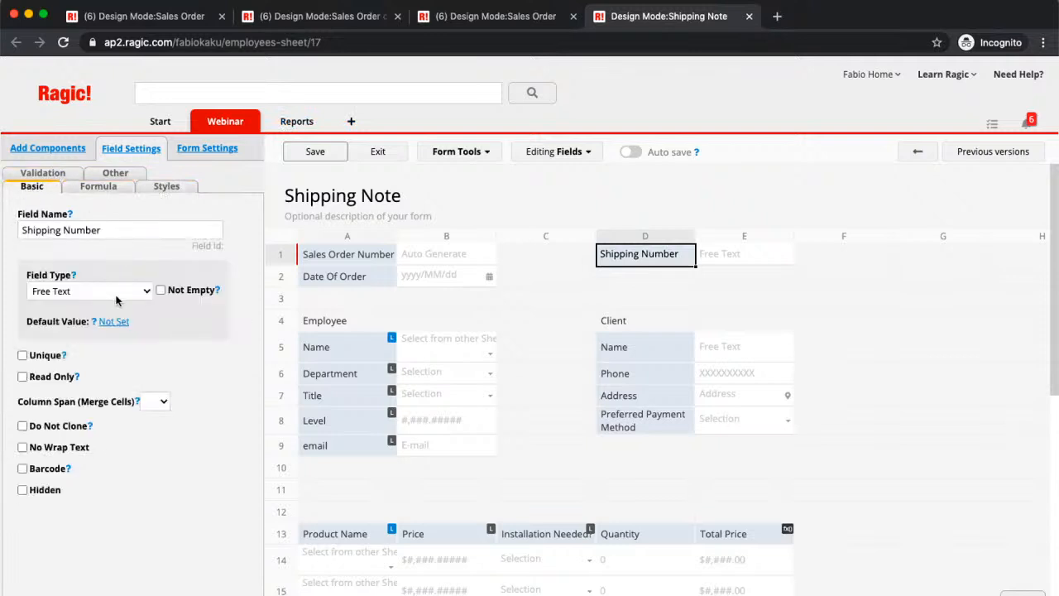
pyautogui.click(120, 291)
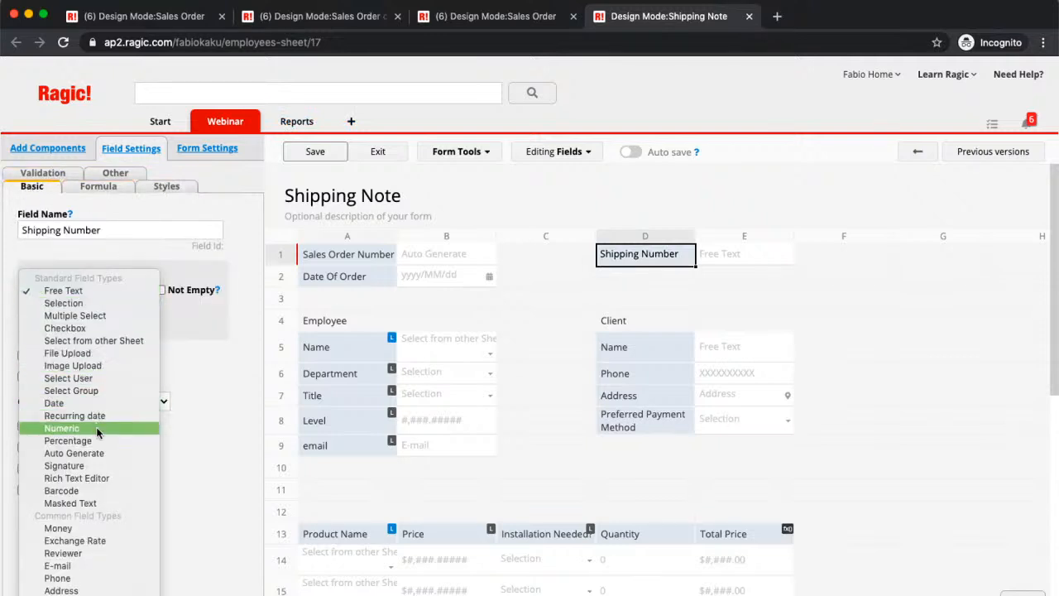
pyautogui.click(98, 454)
pyautogui.click(42, 403)
pyautogui.press('Left')
pyautogui.press('Left')
pyautogui.write('SHIP')
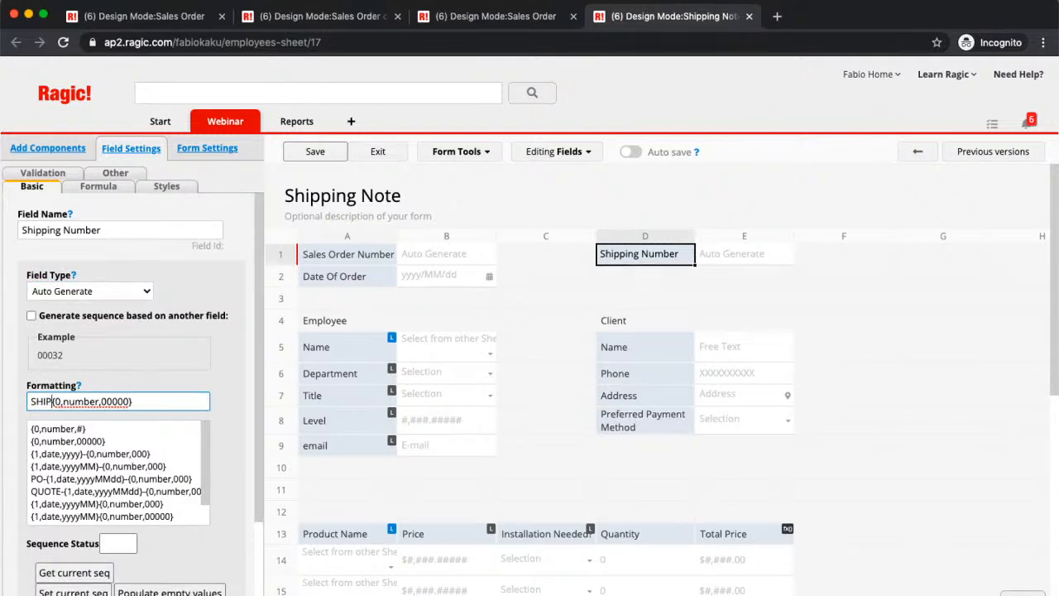
pyautogui.write('-')
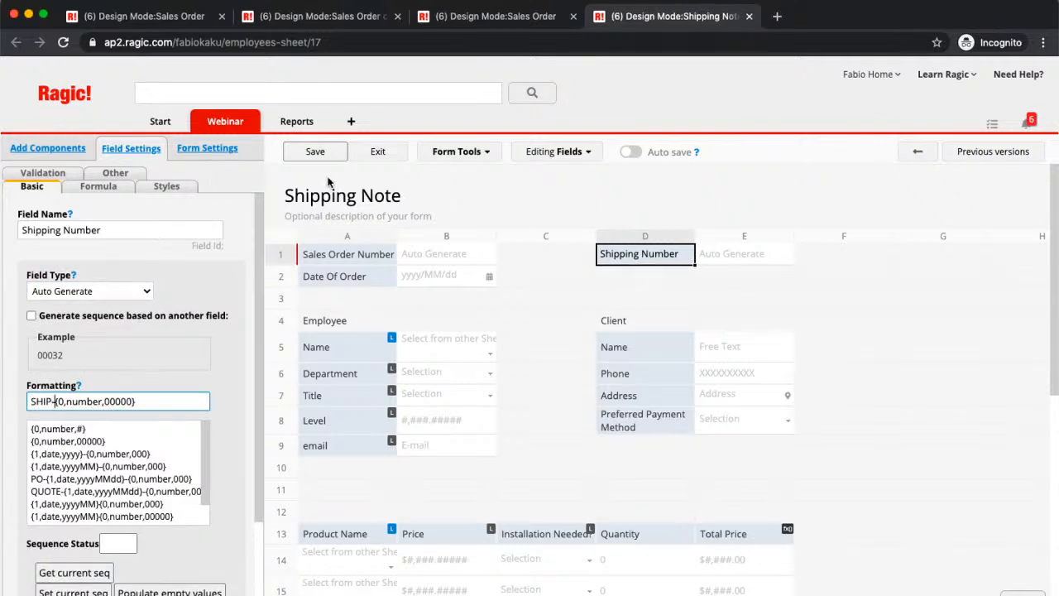
pyautogui.click(322, 151)
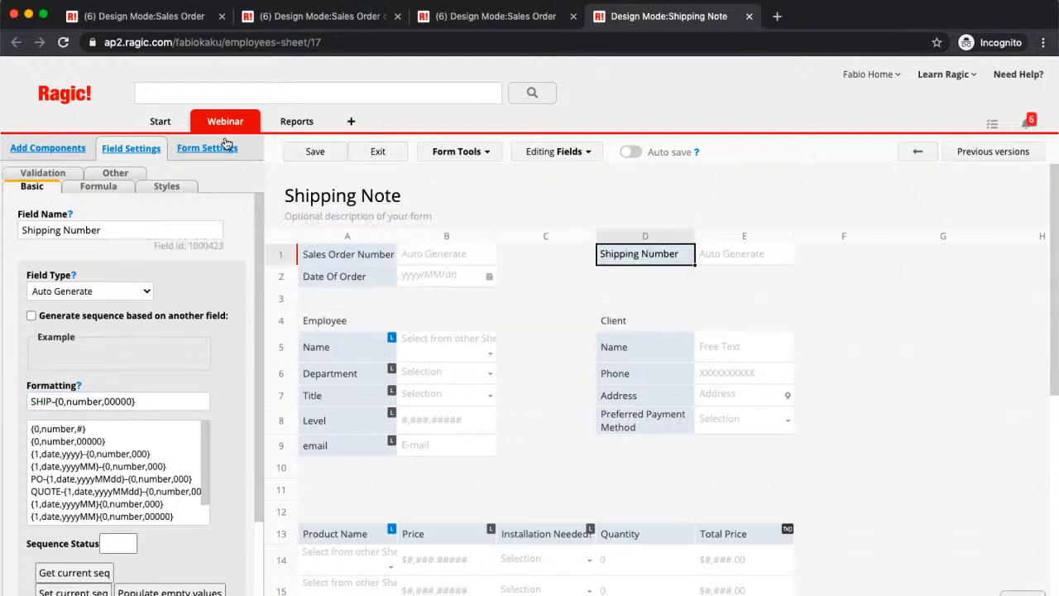
# - Delete the redundant first copy of the Shipping Note sheet from the Webinar sheets
pyautogui.moveTo(227, 126)
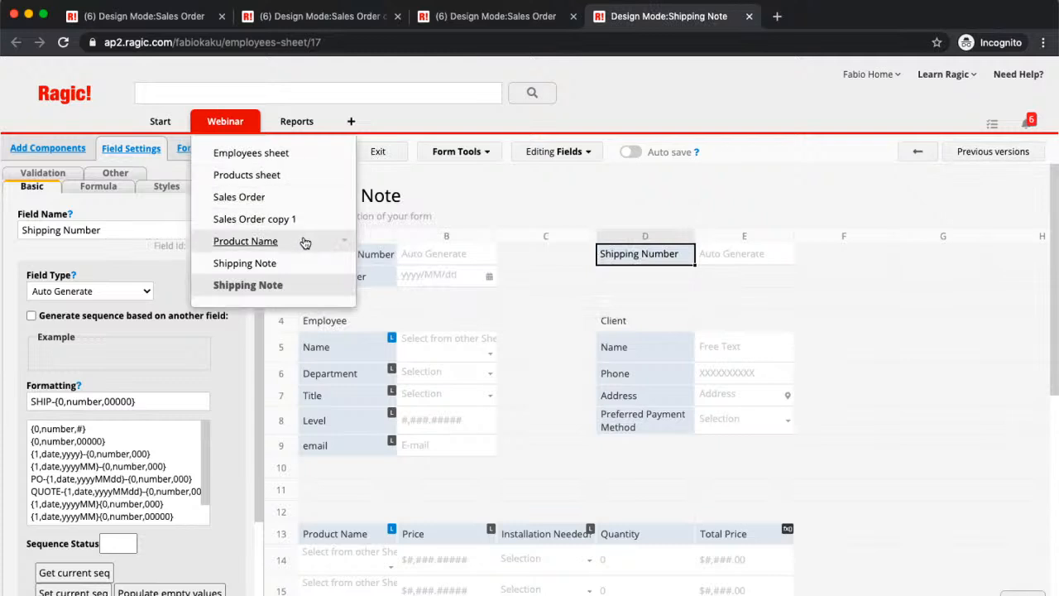
pyautogui.click(344, 264)
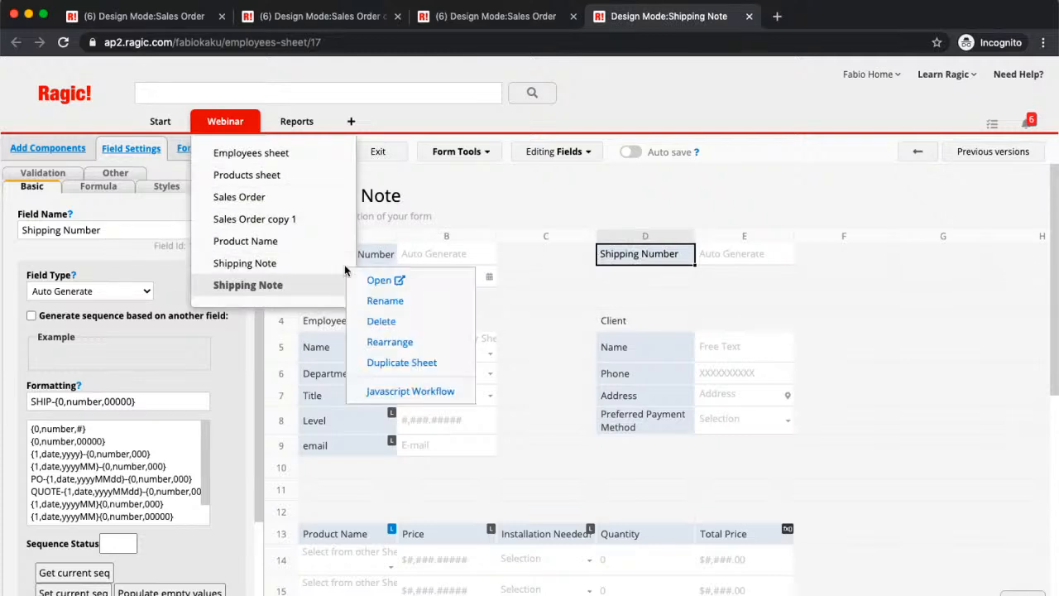
pyautogui.click(381, 321)
pyautogui.click(305, 280)
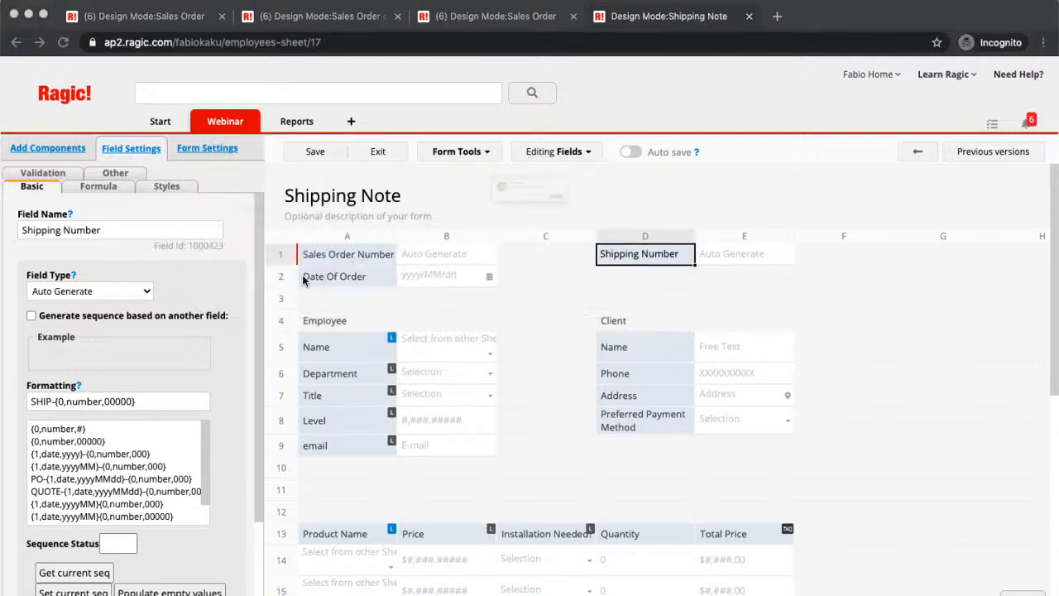
pyautogui.click(638, 220)
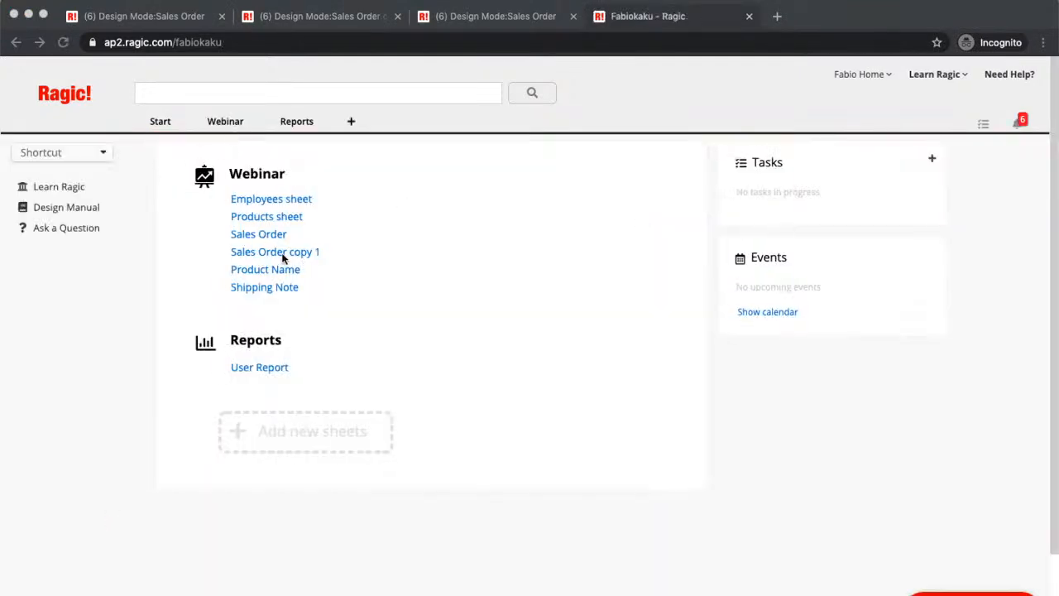
# - Open the Sales Order sheet's design and set up a Convert records button with Shipping Note as the target sheet
pyautogui.click(241, 234)
pyautogui.click(1014, 151)
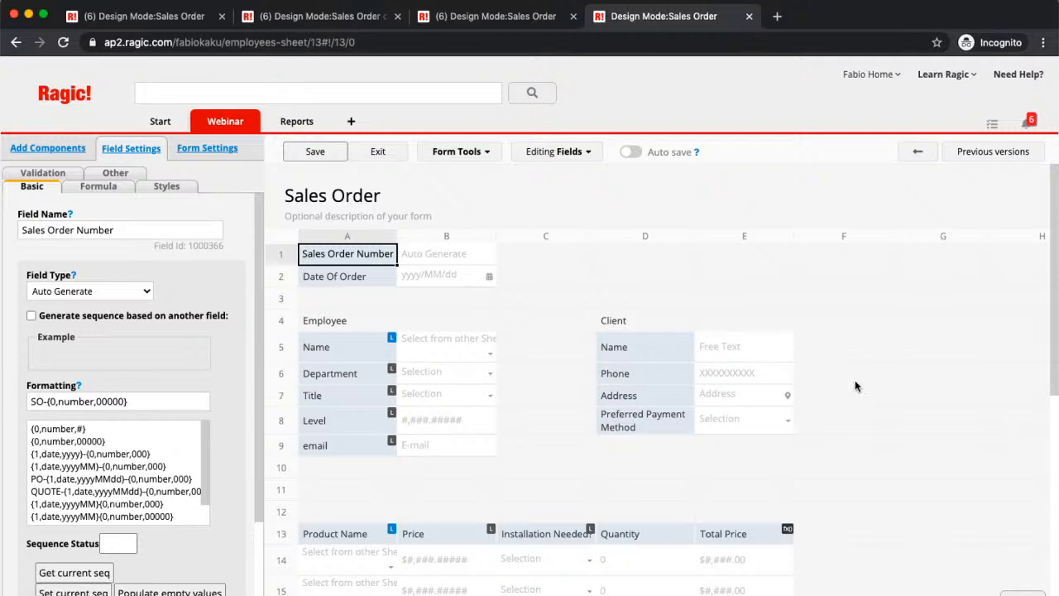
pyautogui.click(458, 151)
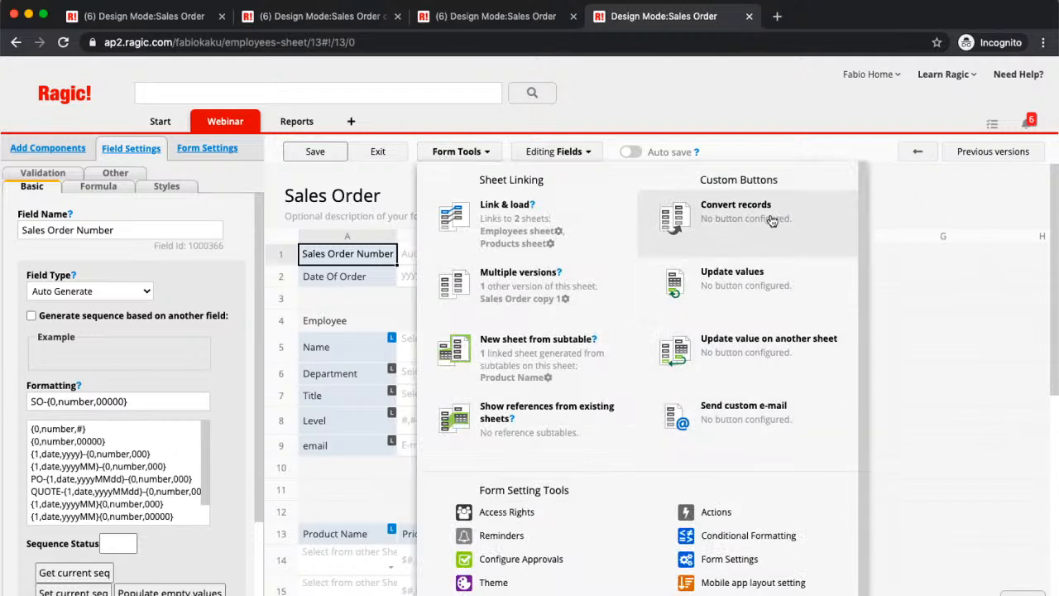
pyautogui.click(742, 207)
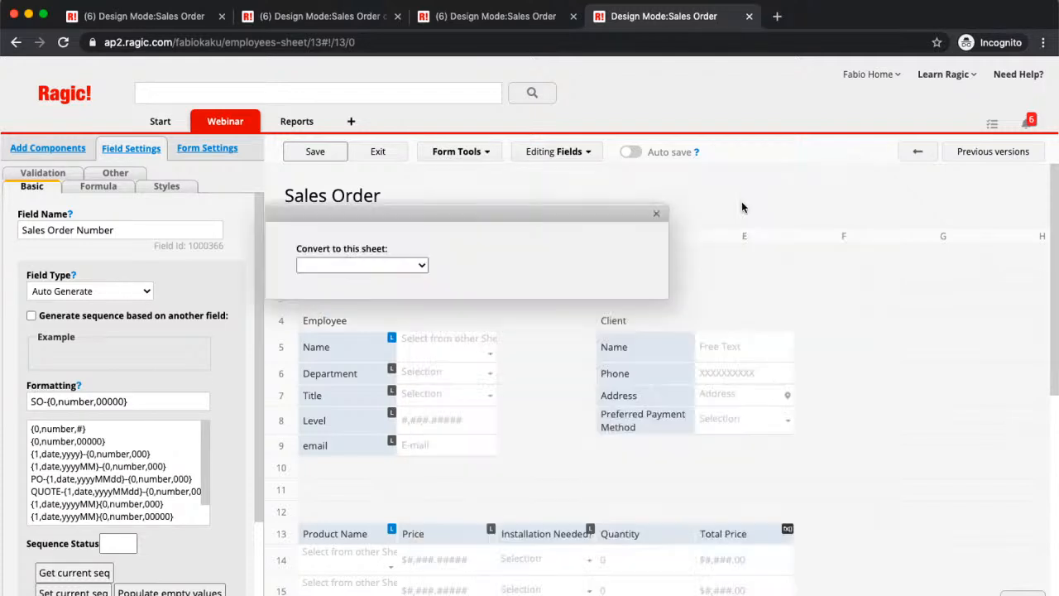
pyautogui.click(348, 265)
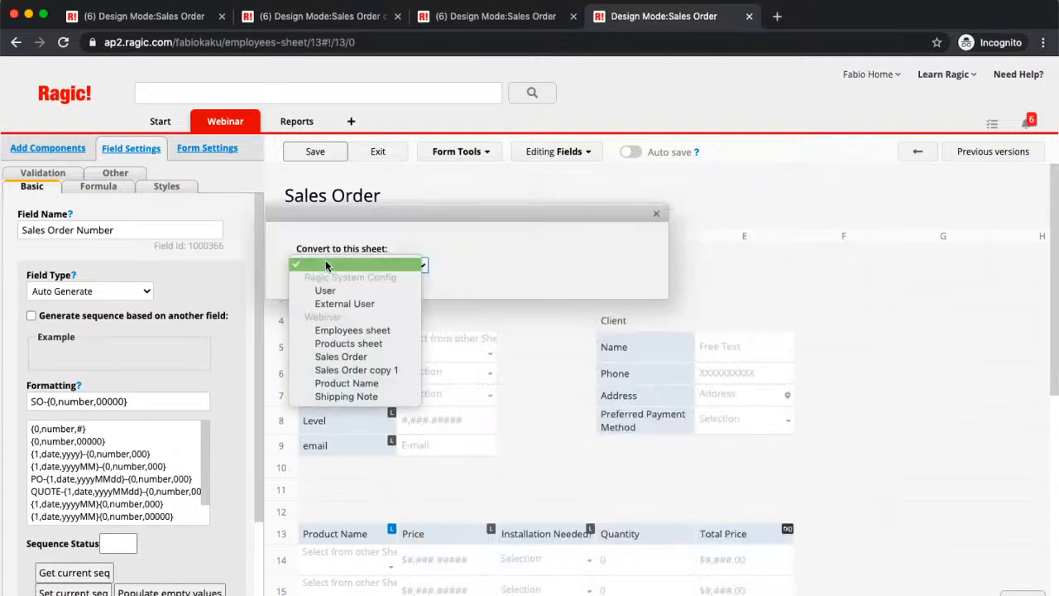
pyautogui.click(599, 265)
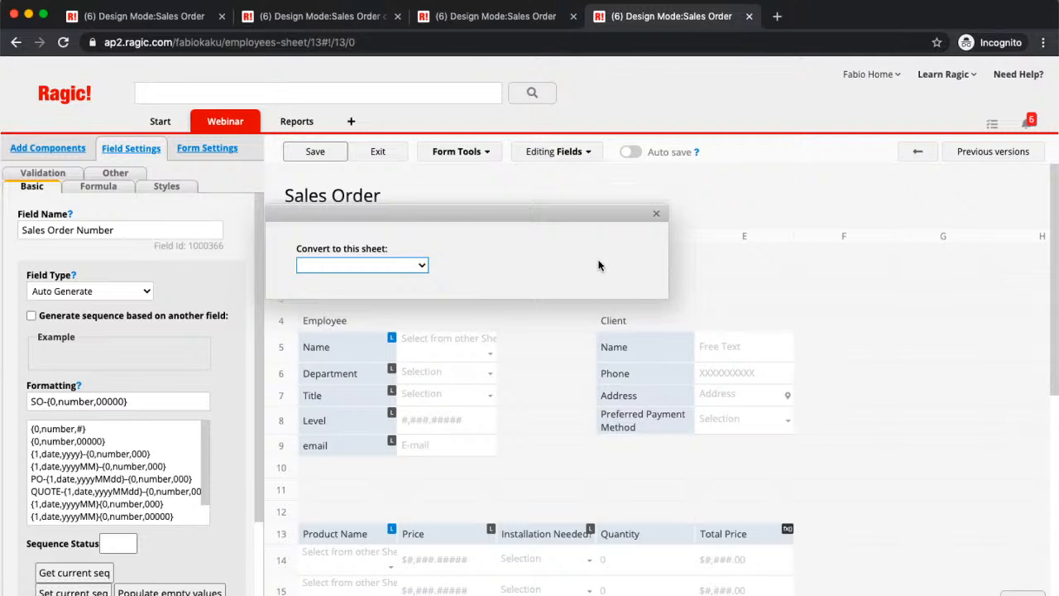
pyautogui.click(405, 266)
pyautogui.click(374, 396)
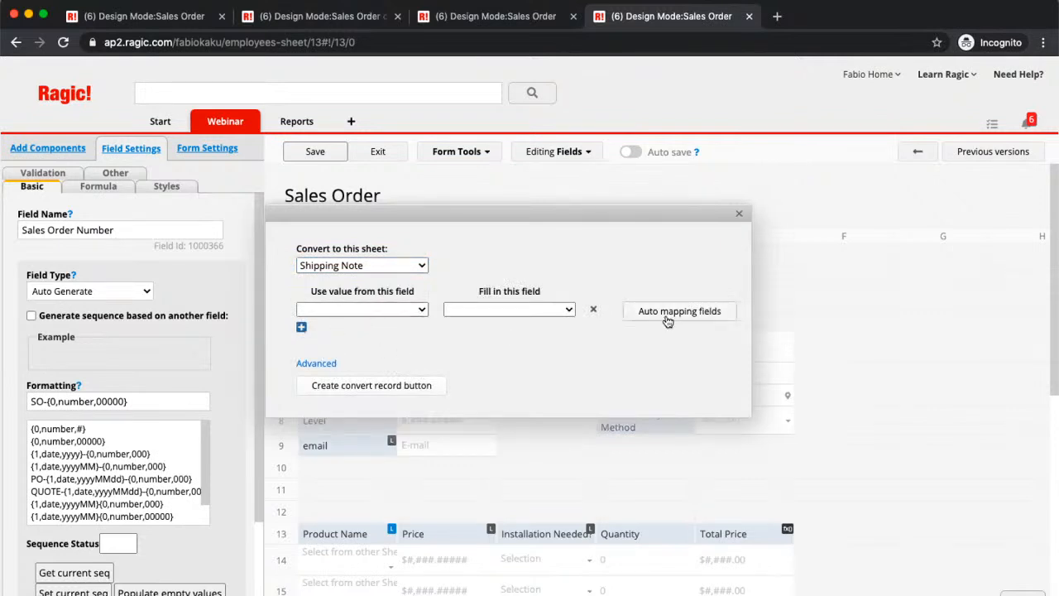
# - Map all Sales Order fields to their matching Shipping Note fields using auto mapping
pyautogui.click(379, 309)
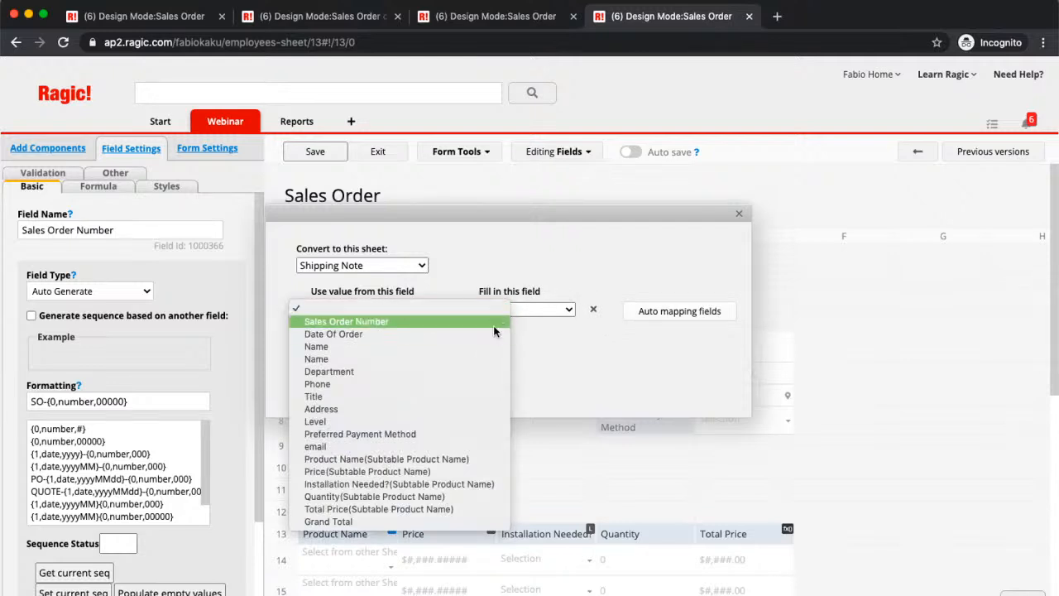
pyautogui.click(593, 356)
pyautogui.click(550, 308)
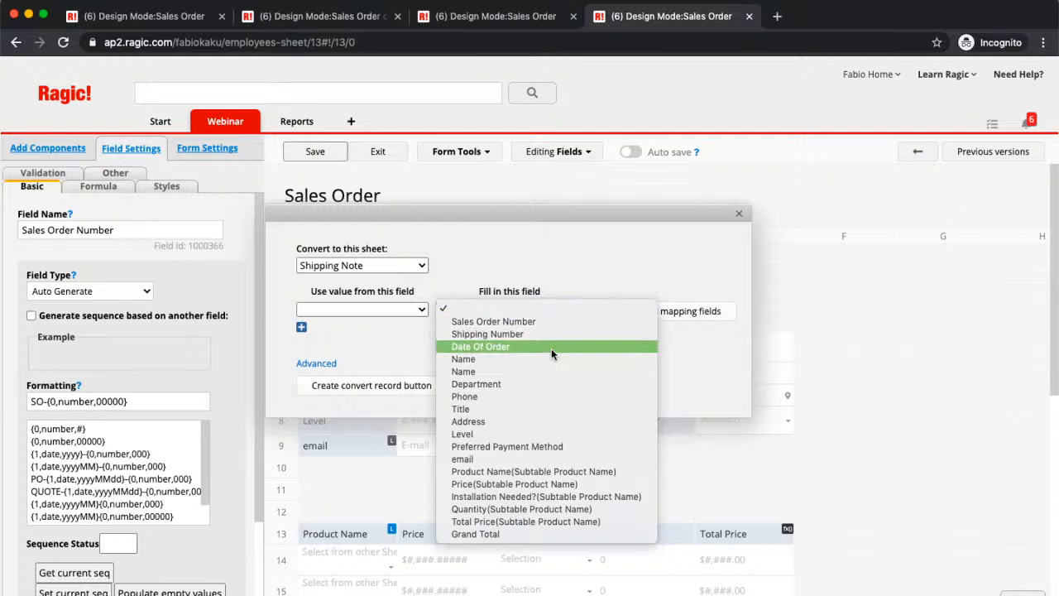
pyautogui.click(555, 306)
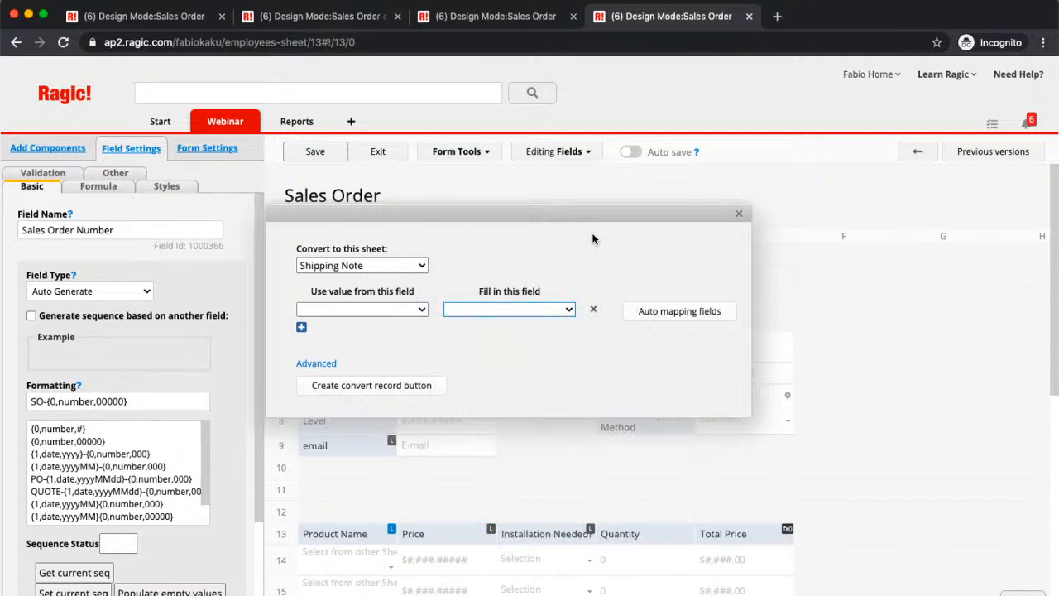
pyautogui.click(644, 313)
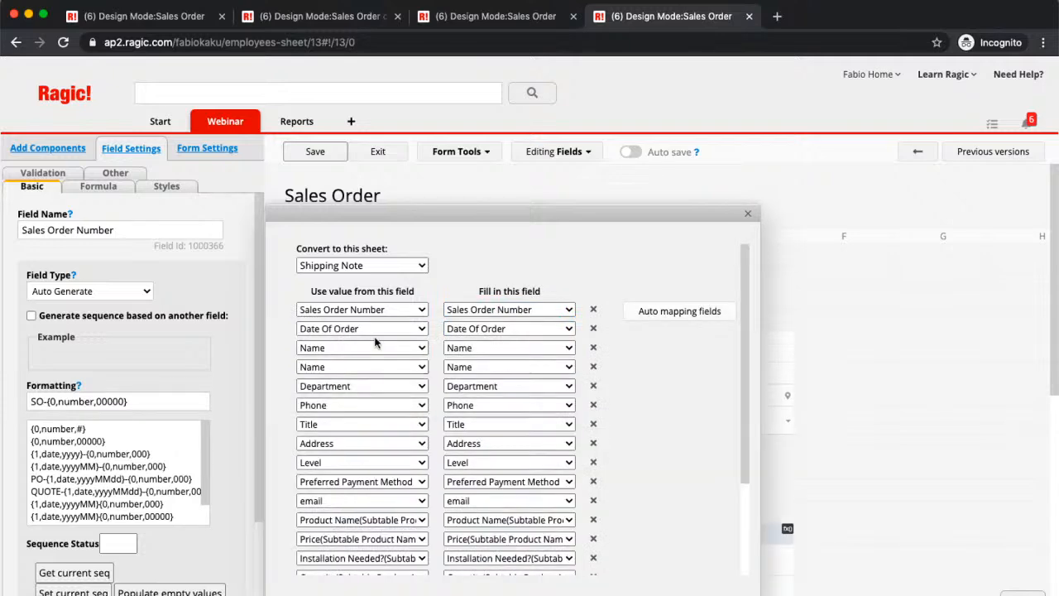
# - Examine the source and target field pairs in the record conversion mapping, from Sales Order Number to Grand Total
pyautogui.scroll(-3, 701, 447)
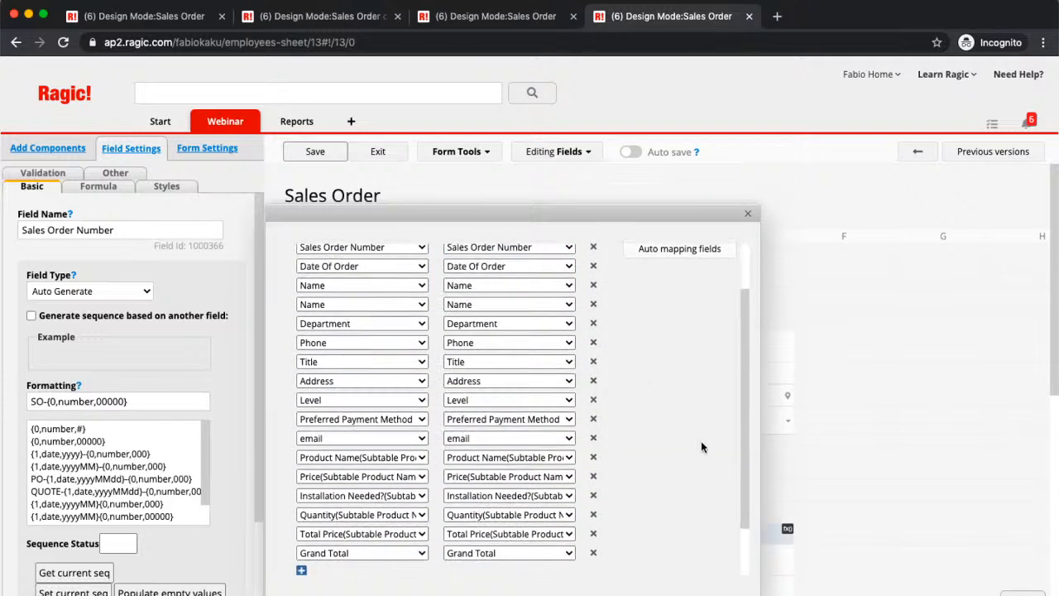
pyautogui.scroll(3, 701, 446)
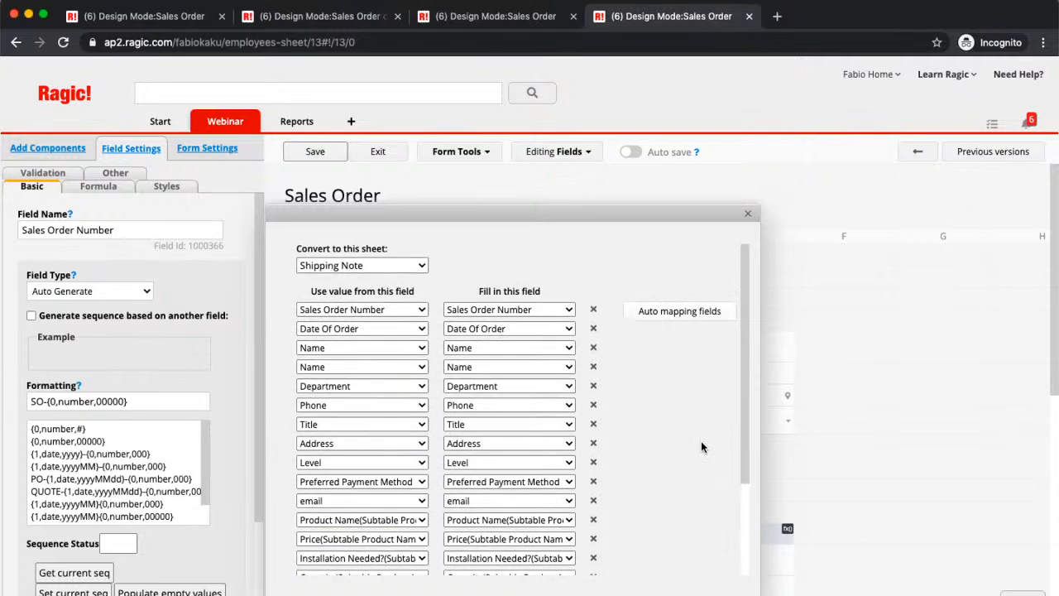
pyautogui.scroll(-1, 701, 447)
pyautogui.scroll(-3, 701, 447)
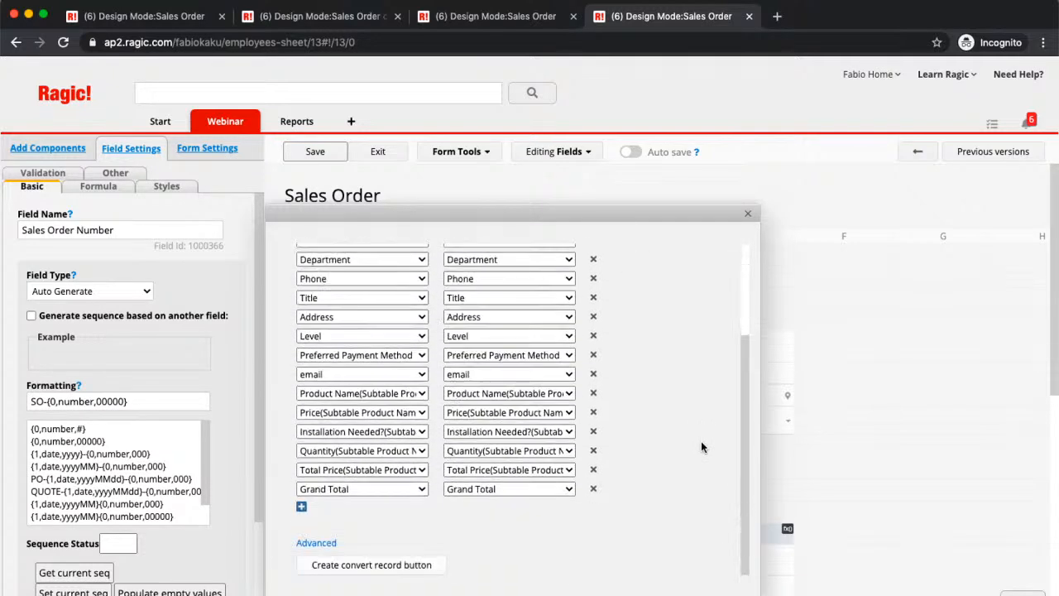
pyautogui.scroll(3, 701, 447)
pyautogui.scroll(-2, 701, 447)
pyautogui.scroll(4, 701, 447)
pyautogui.scroll(2, 701, 447)
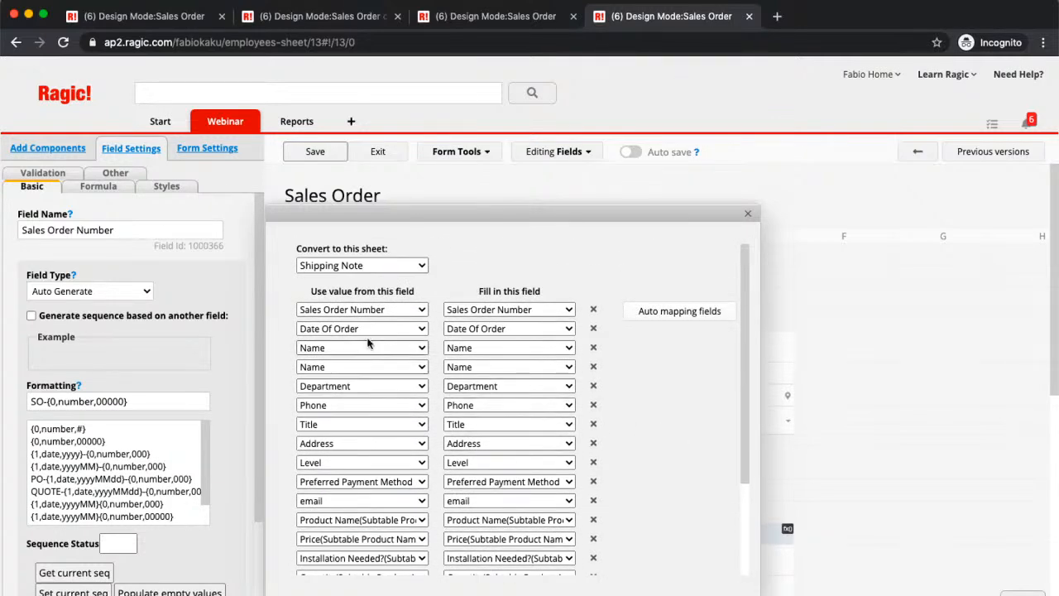
pyautogui.scroll(-4, 543, 324)
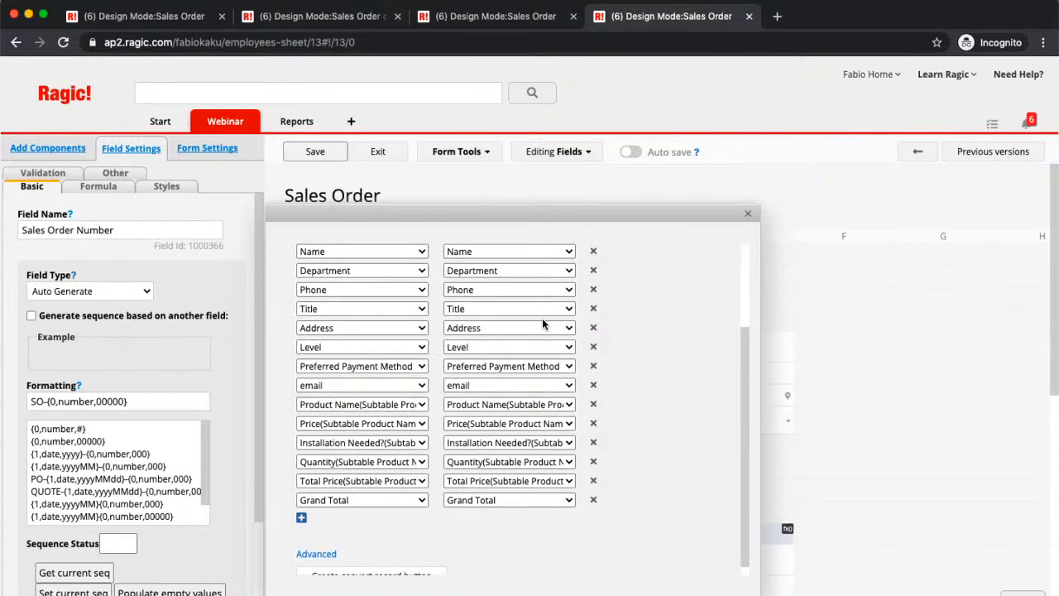
pyautogui.scroll(-1, 543, 324)
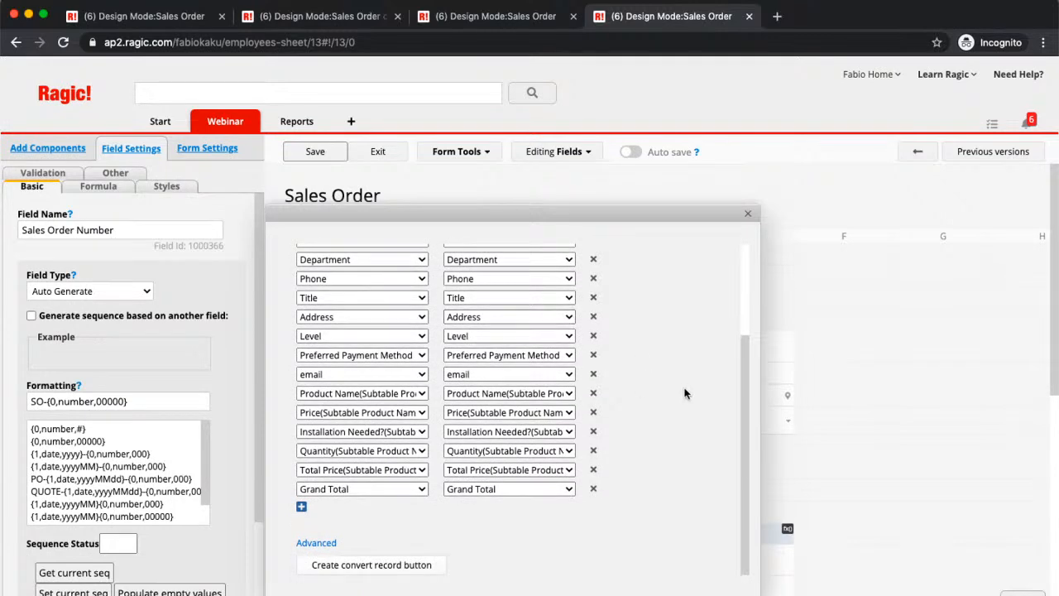
pyautogui.scroll(5, 685, 394)
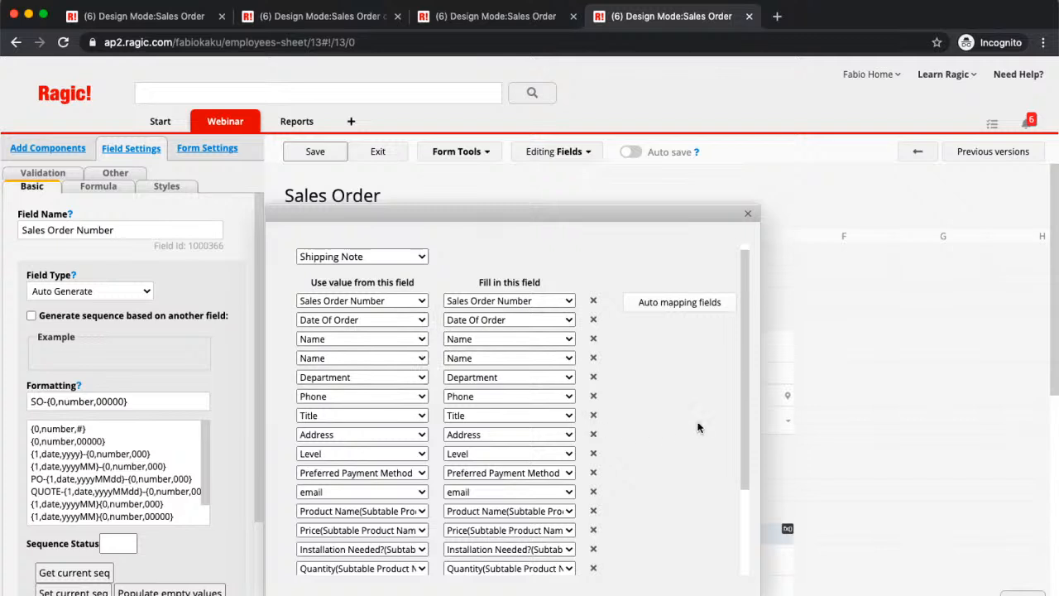
pyautogui.scroll(-5, 698, 427)
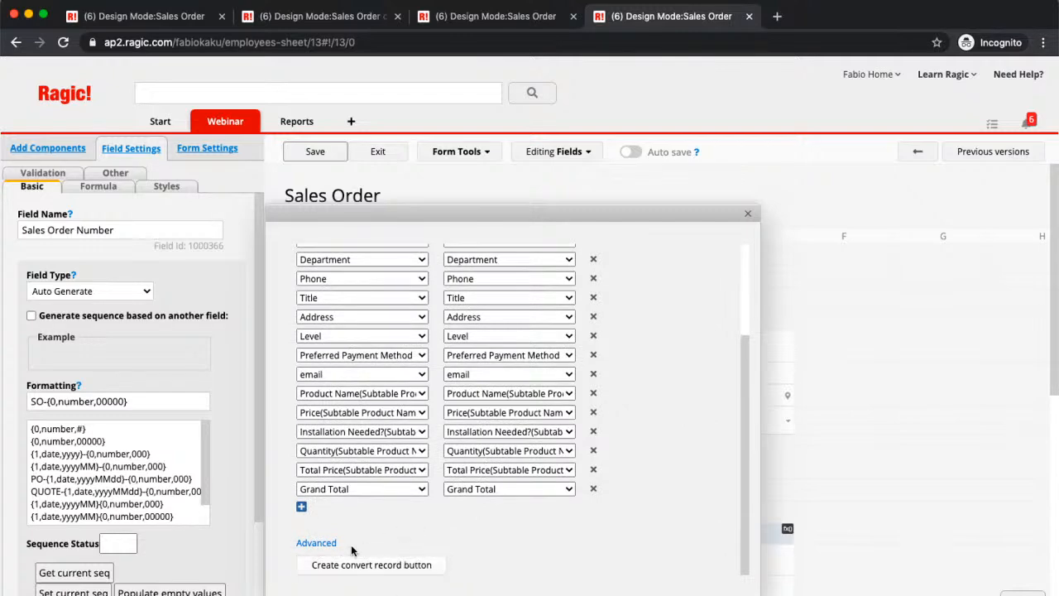
# - Expand the advanced conversion settings and examine the validation, formula, workflow and subtable options
pyautogui.click(321, 545)
pyautogui.scroll(-3, 666, 373)
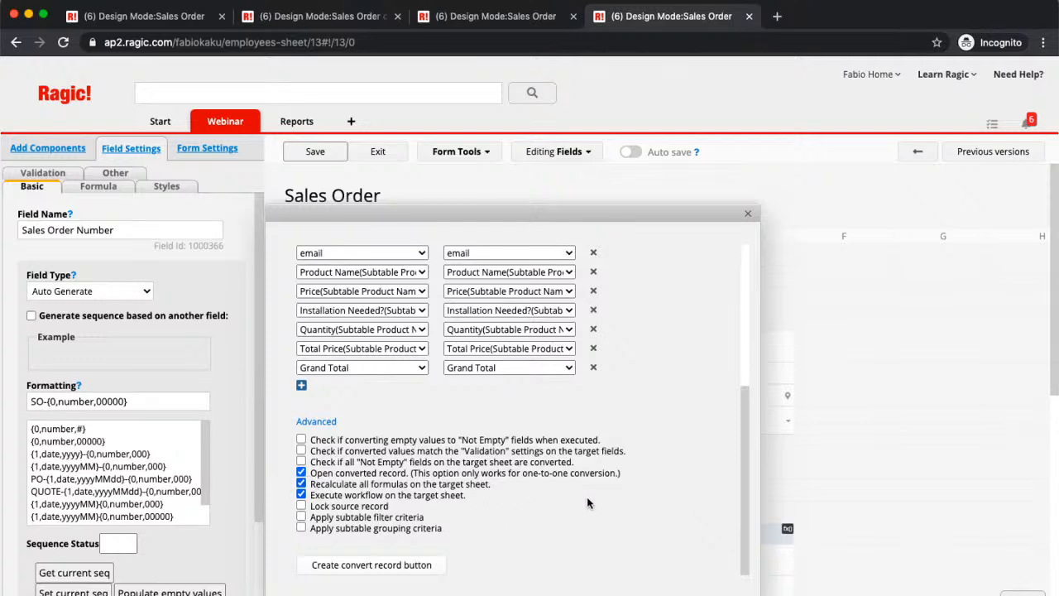
pyautogui.scroll(2, 591, 500)
pyautogui.scroll(-2, 591, 500)
pyautogui.scroll(2, 590, 500)
pyautogui.scroll(-2, 590, 500)
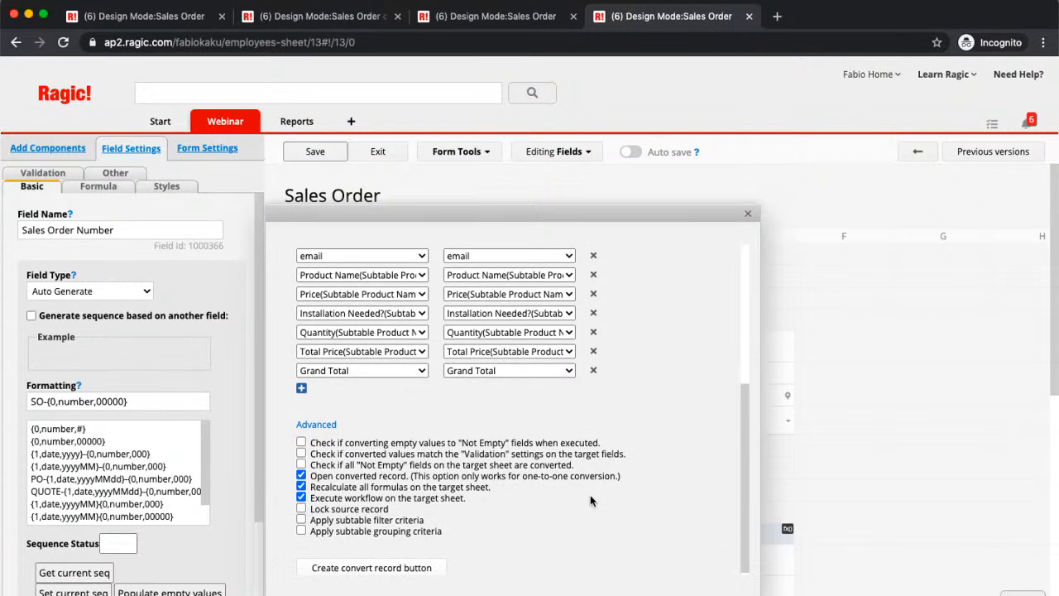
pyautogui.scroll(5, 591, 499)
pyautogui.scroll(-3, 591, 499)
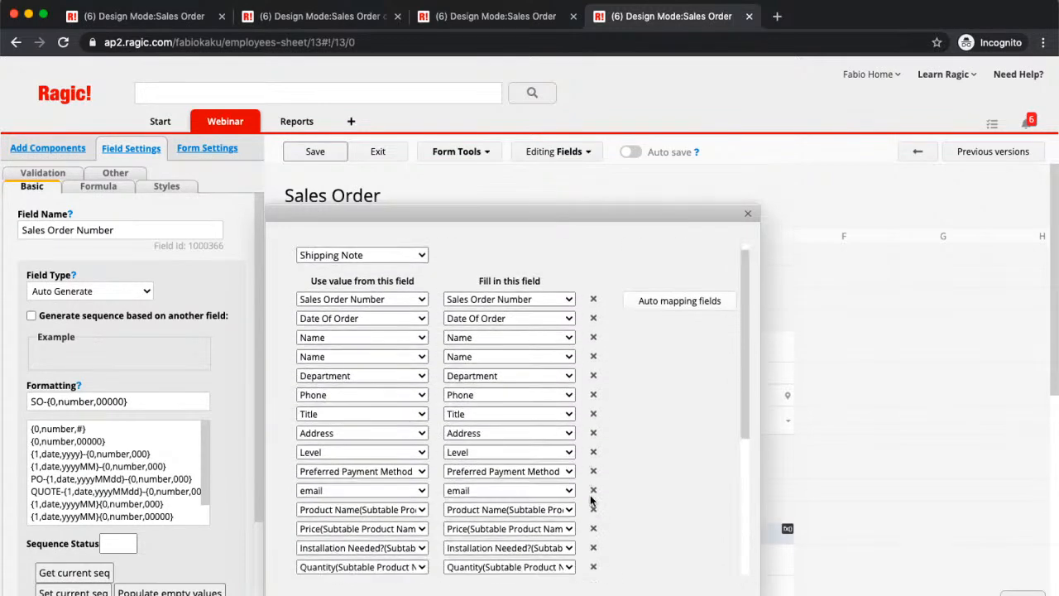
pyautogui.scroll(-3, 591, 500)
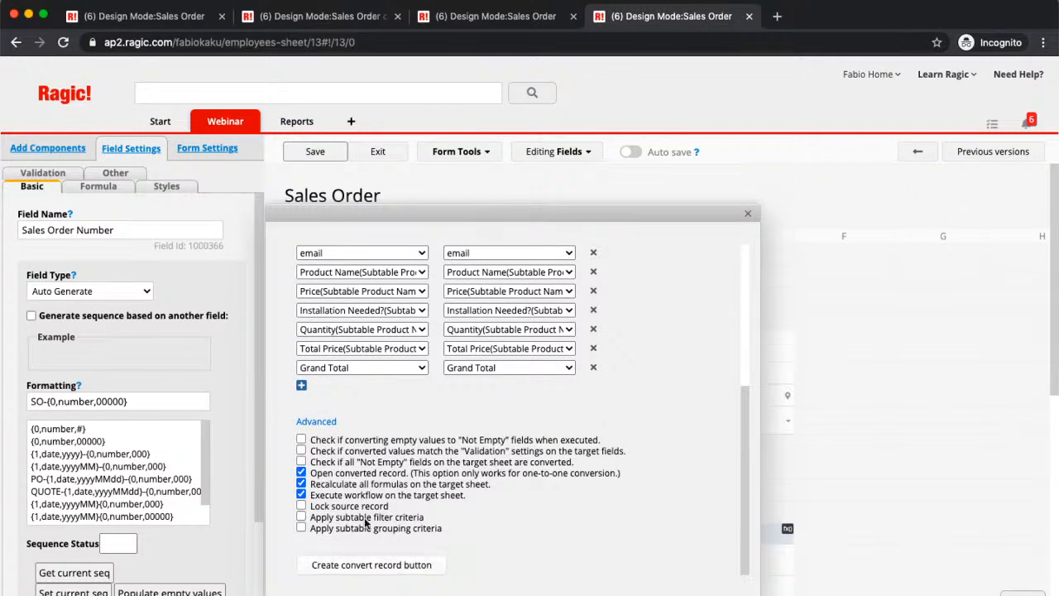
# - Create the convert record button with the name "Convert to Ship"
pyautogui.click(314, 567)
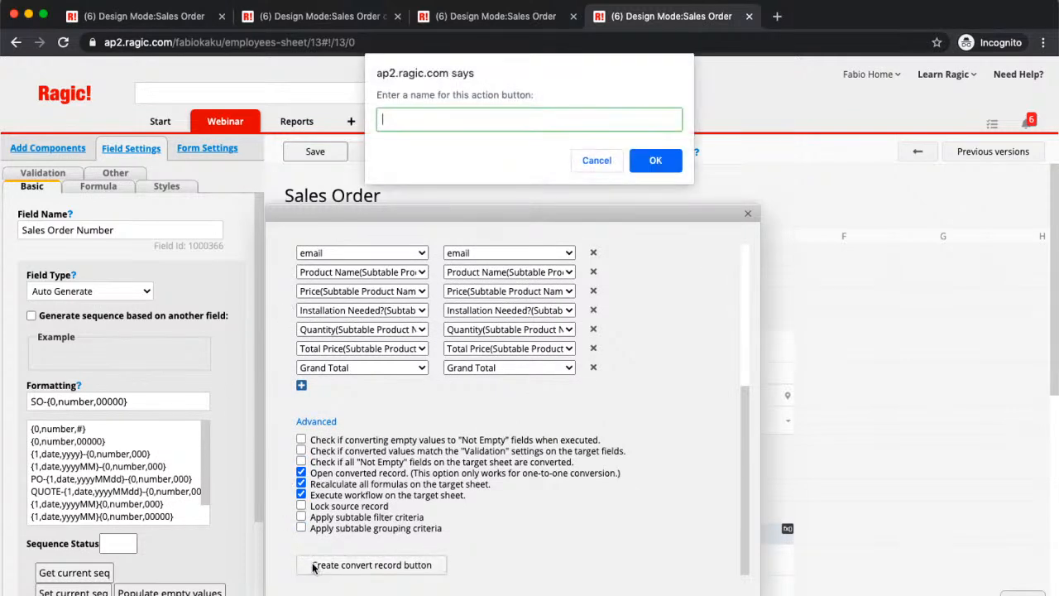
pyautogui.write('Convert to Ship')
pyautogui.click(656, 161)
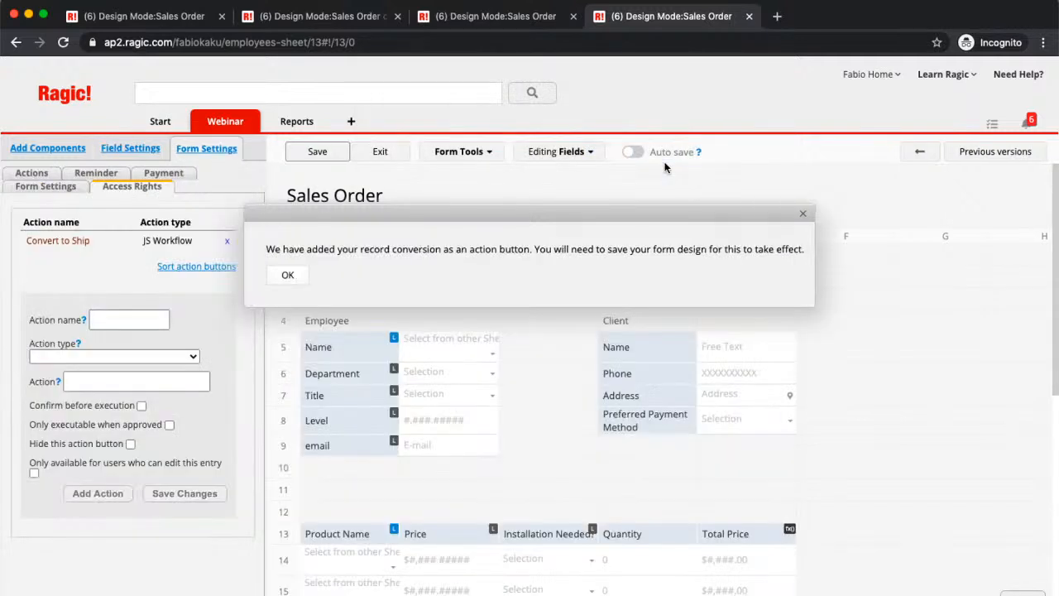
pyautogui.click(286, 275)
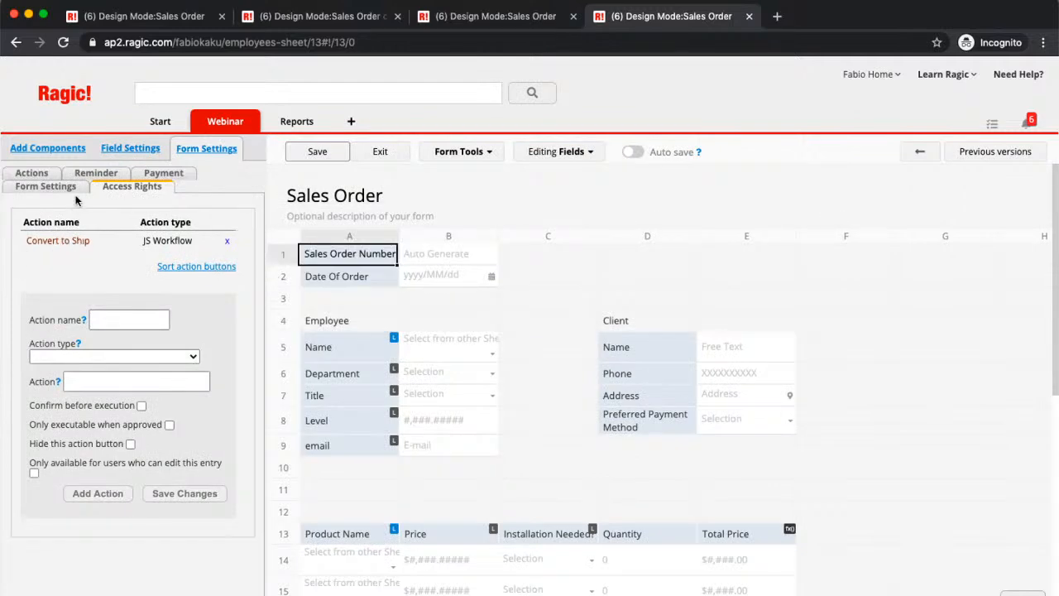
# - Open the settings of the Convert to Ship action, then save the changes and exit the Sales Order design mode
pyautogui.click(33, 174)
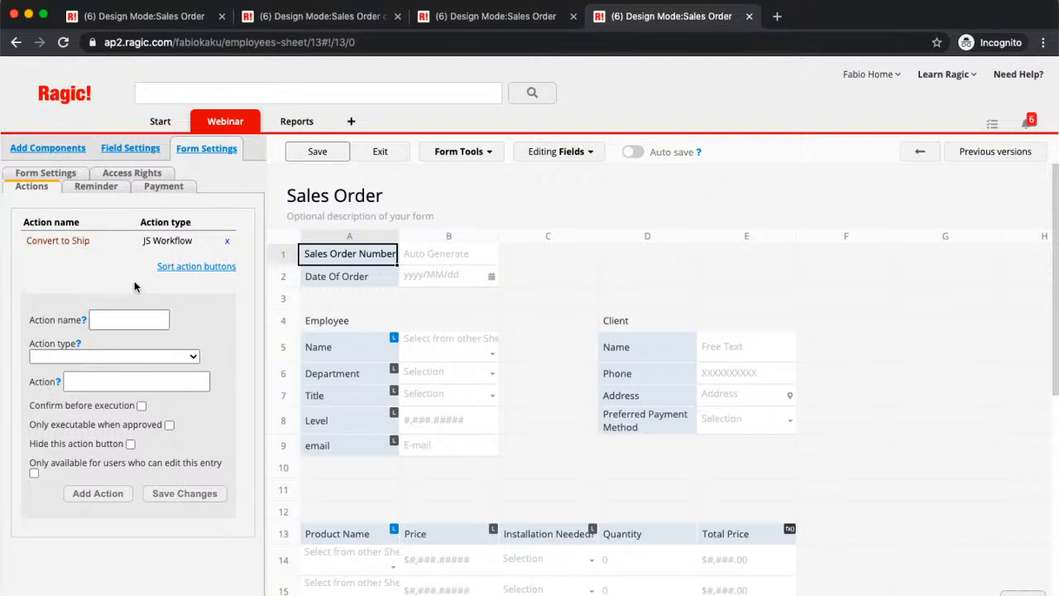
pyautogui.click(73, 242)
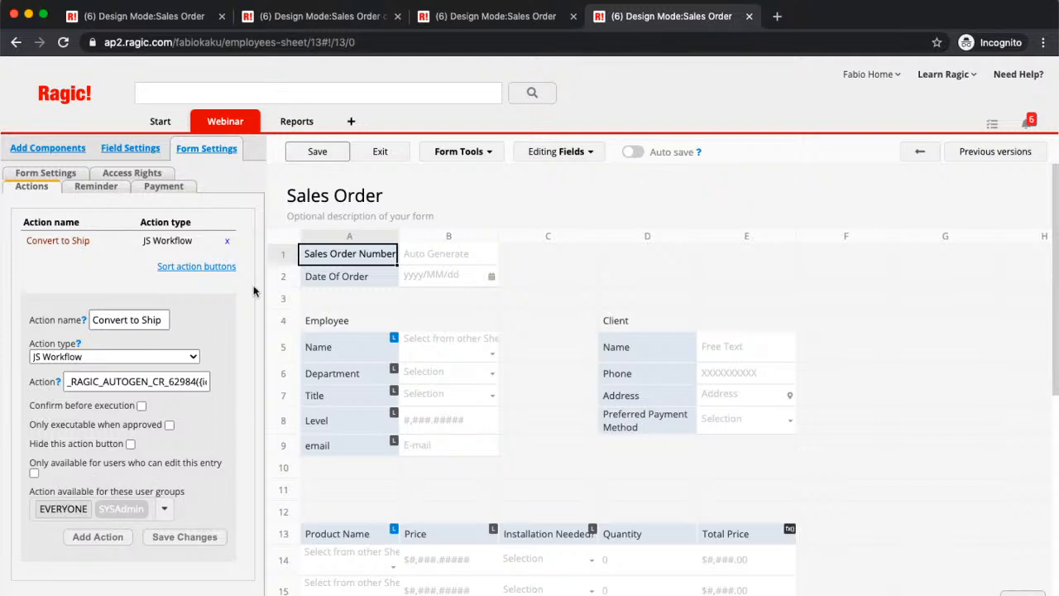
pyautogui.click(184, 536)
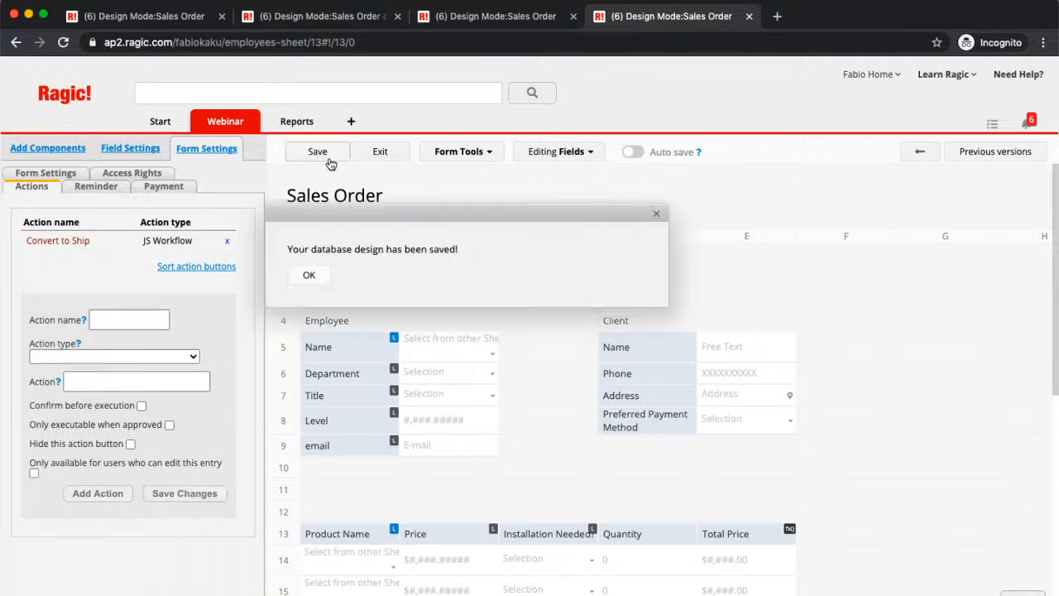
pyautogui.click(382, 153)
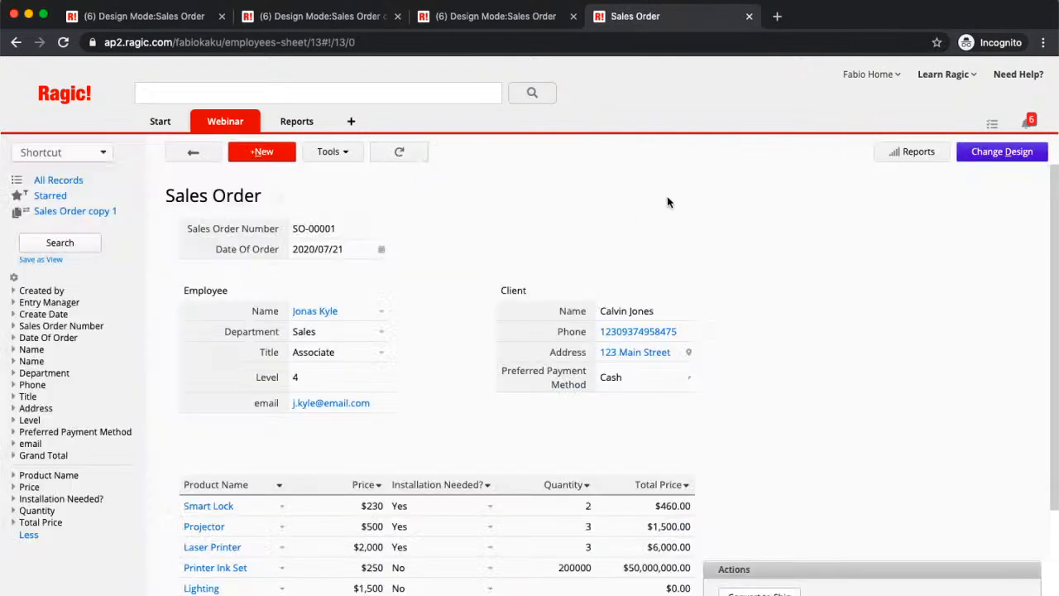
# - Convert the open Sales Order record with Convert to Ship and review the resulting Shipping Note record
pyautogui.scroll(-1, 667, 202)
pyautogui.scroll(1, 667, 201)
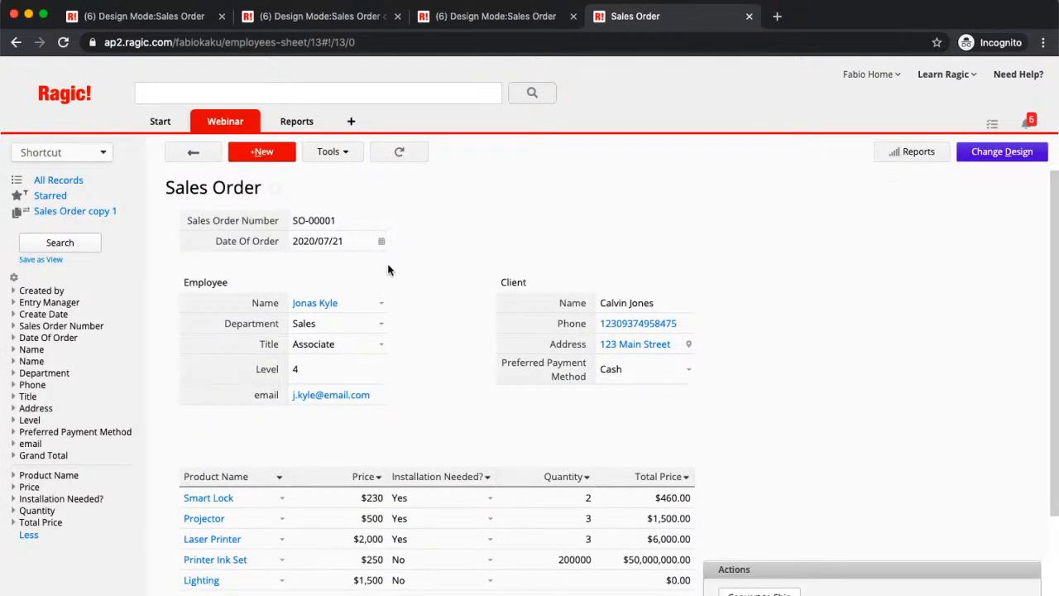
pyautogui.scroll(-2, 577, 213)
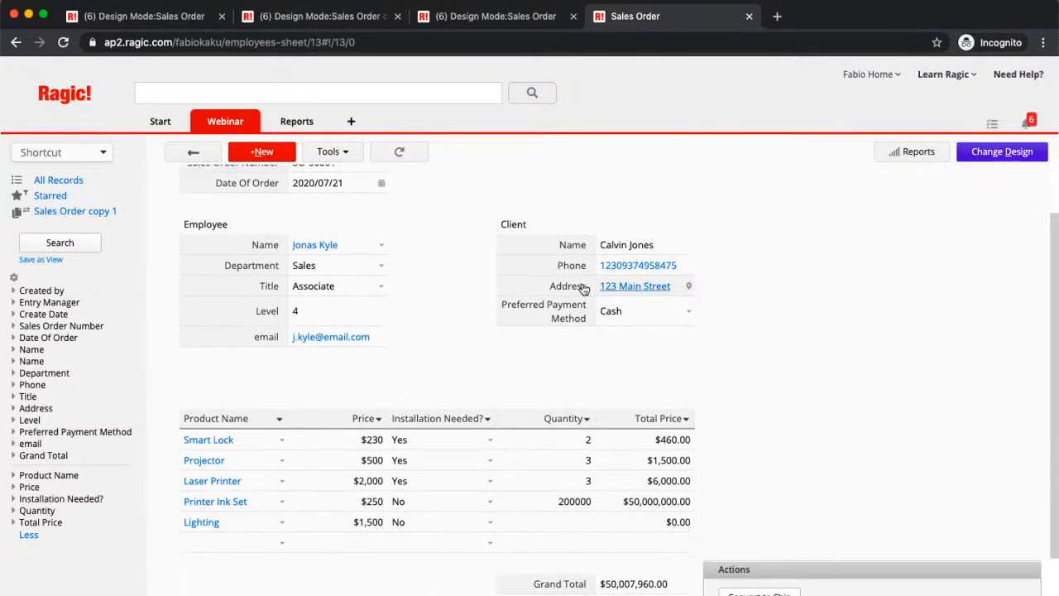
pyautogui.scroll(2, 531, 294)
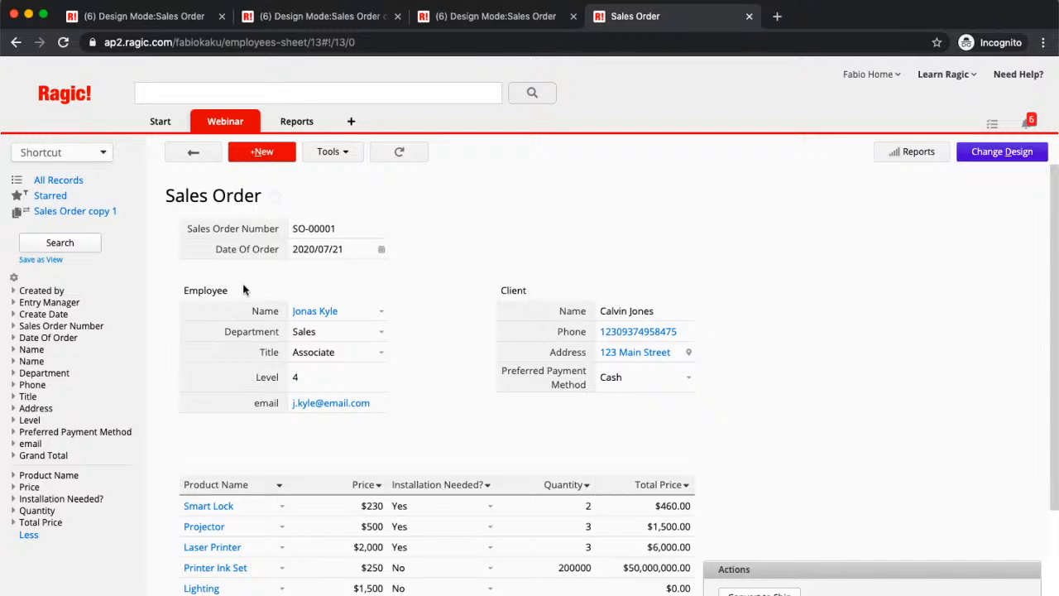
pyautogui.scroll(-3, 280, 356)
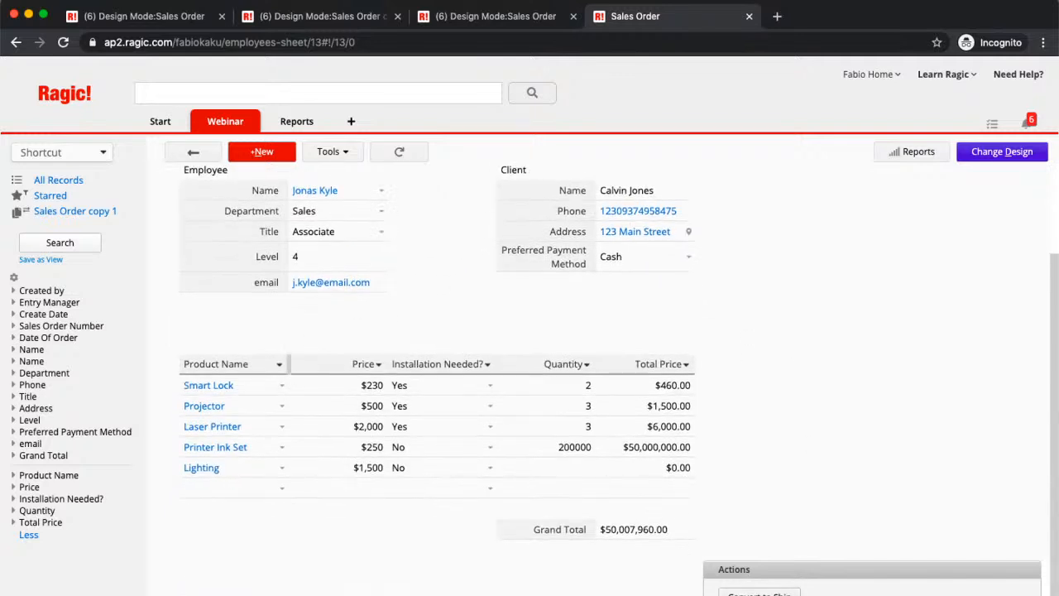
pyautogui.click(760, 594)
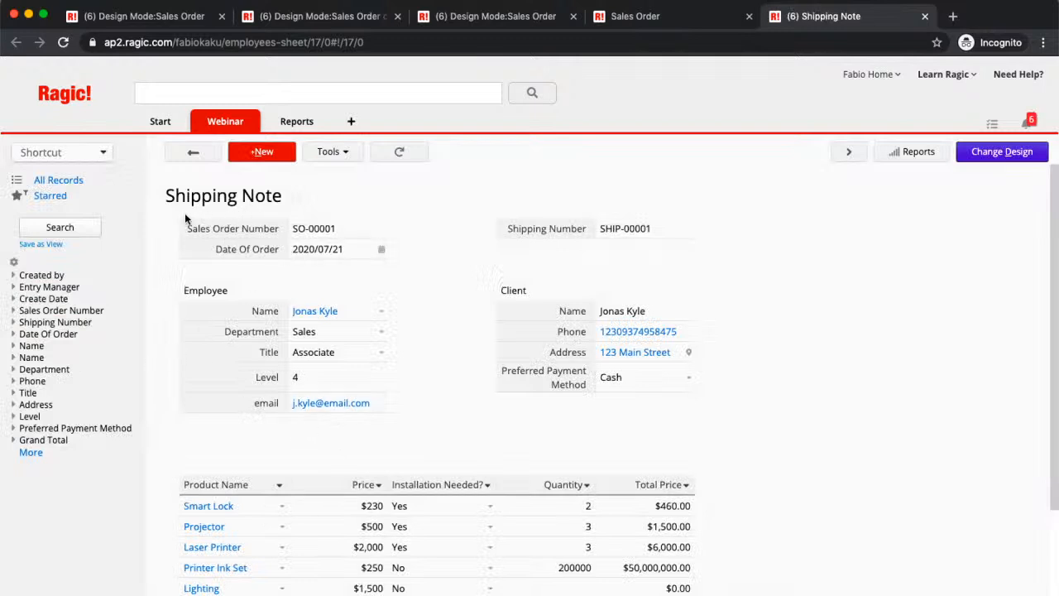
pyautogui.scroll(-2, 633, 239)
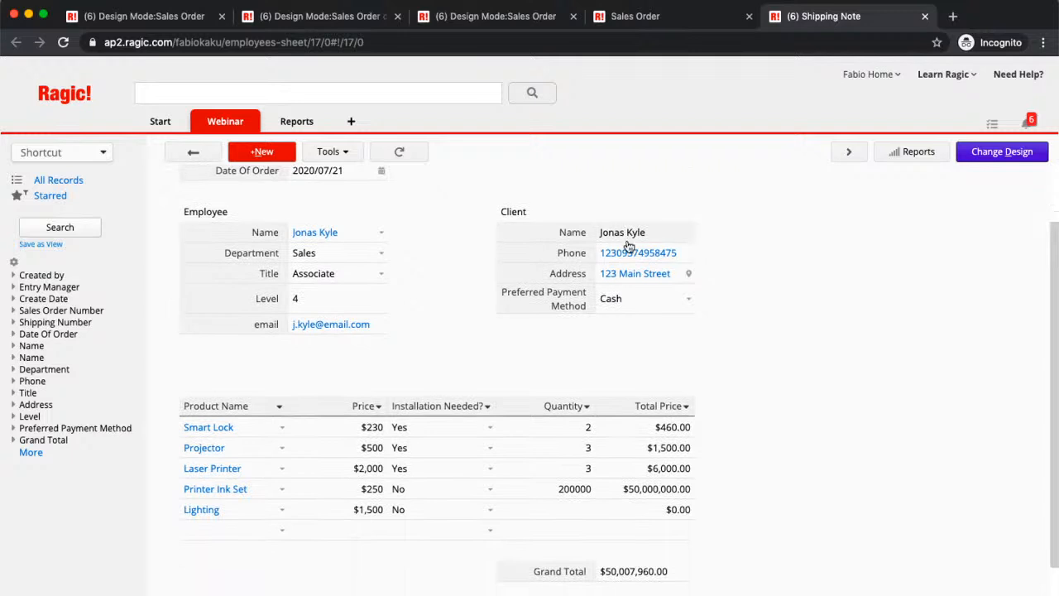
pyautogui.scroll(2, 629, 245)
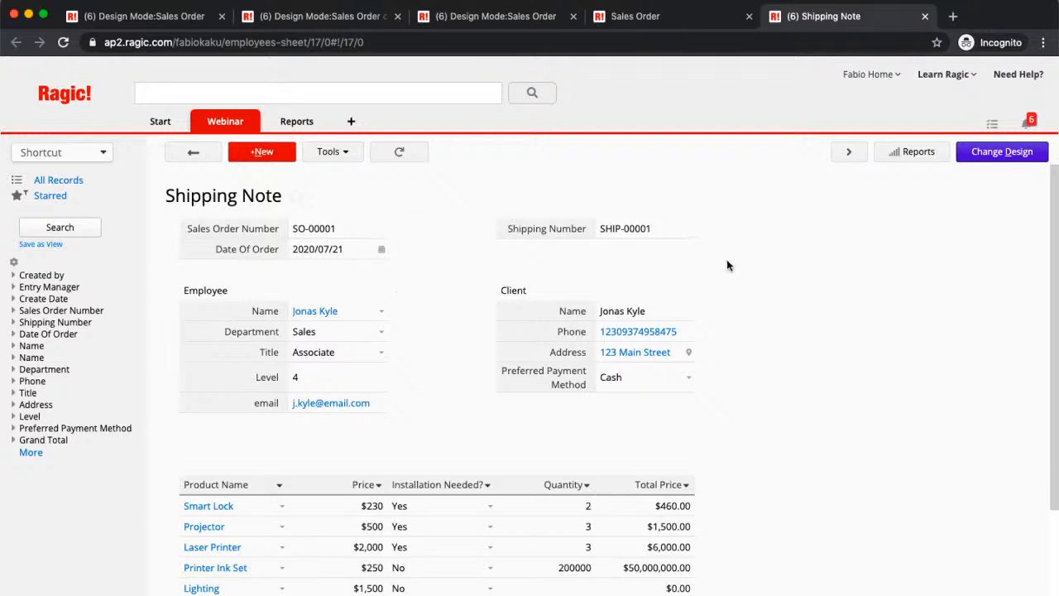
pyautogui.scroll(-2, 709, 242)
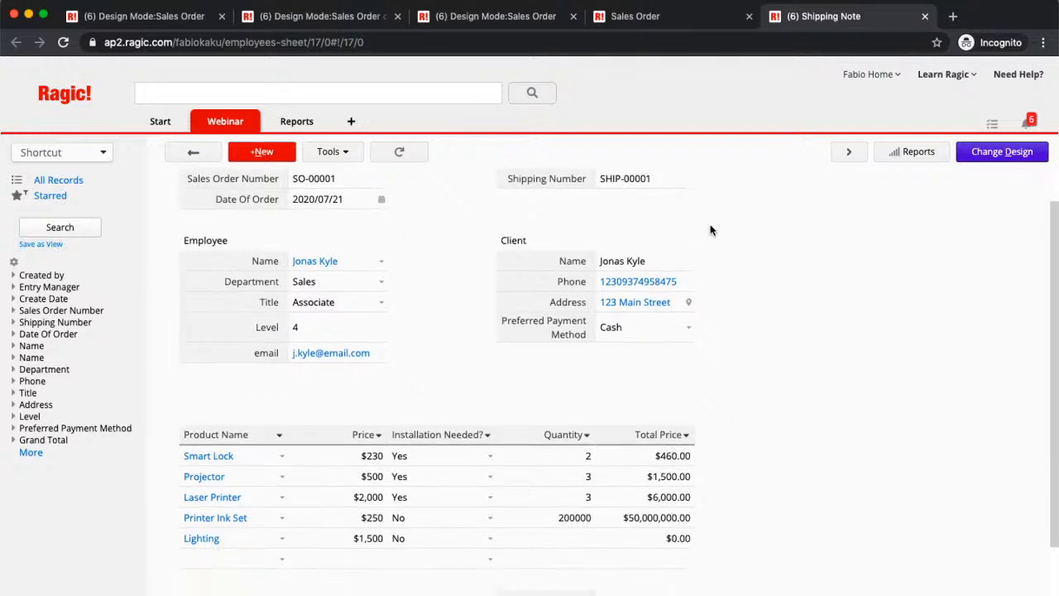
pyautogui.scroll(2, 709, 230)
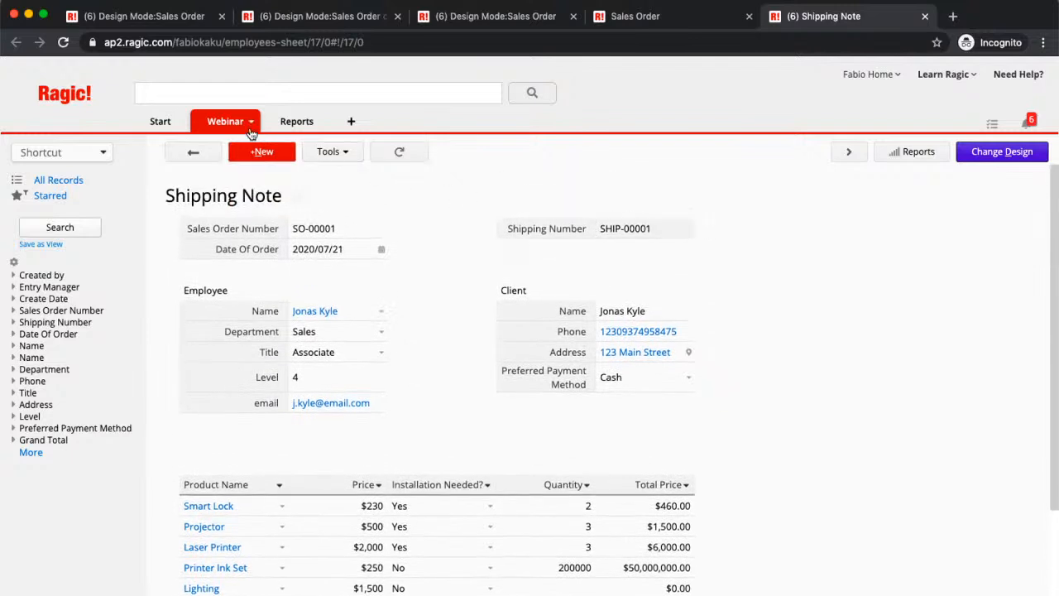
# - Go back to the Sales Order sheet and open it in design mode
pyautogui.click(247, 124)
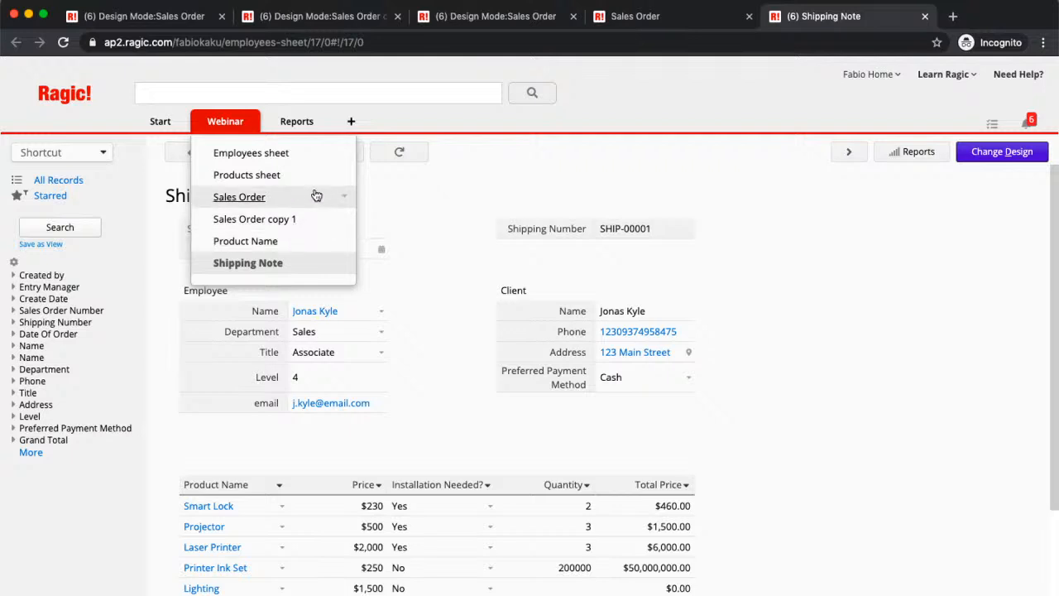
pyautogui.click(314, 197)
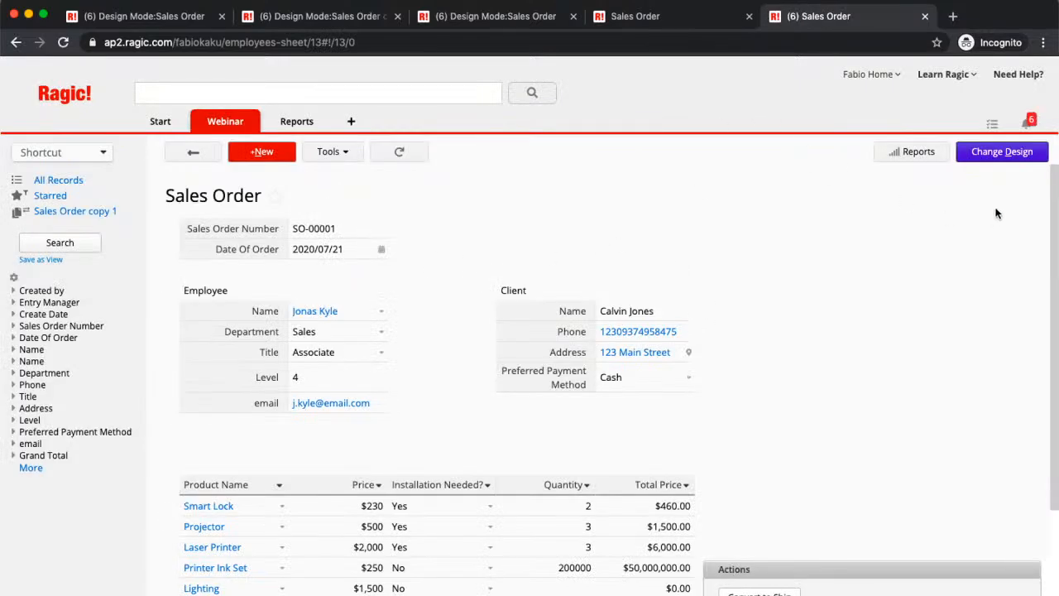
pyautogui.click(995, 156)
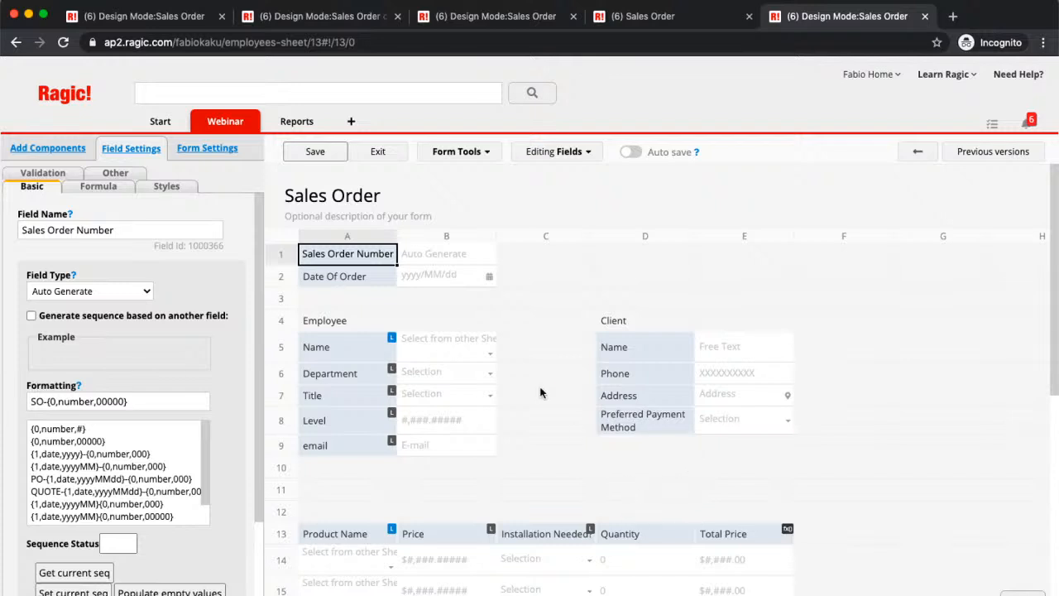
# - Start an Update value on another sheet button for Sales Order with Shipping Note as the sheet being updated
pyautogui.click(476, 154)
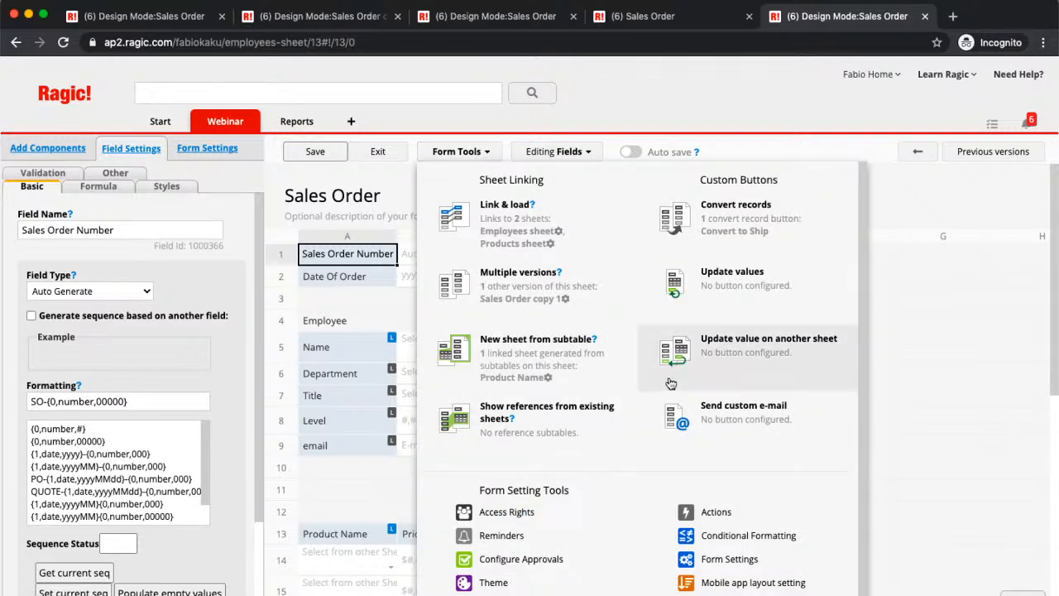
pyautogui.click(720, 353)
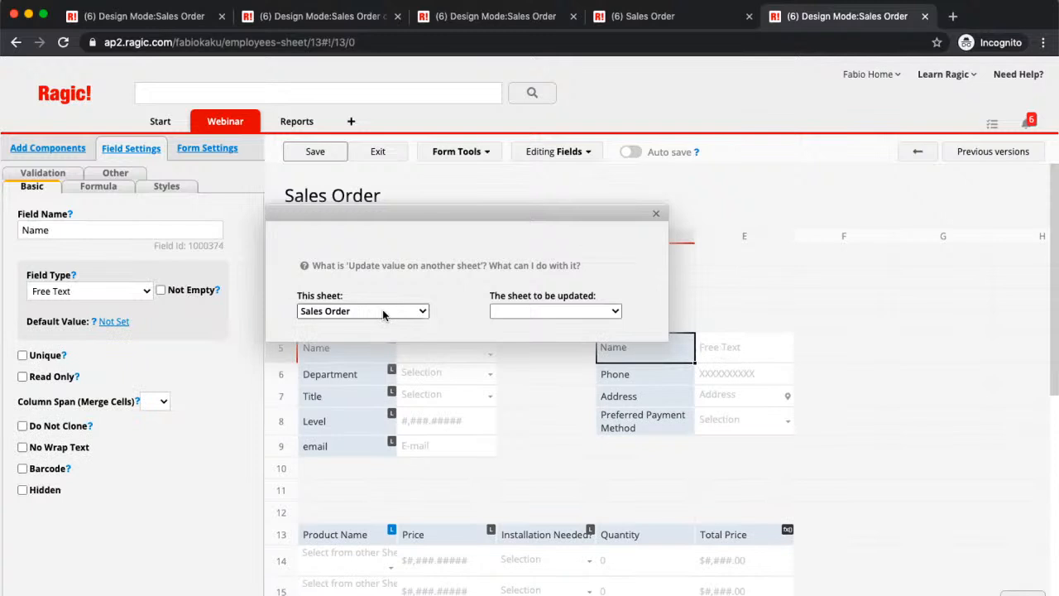
pyautogui.click(563, 311)
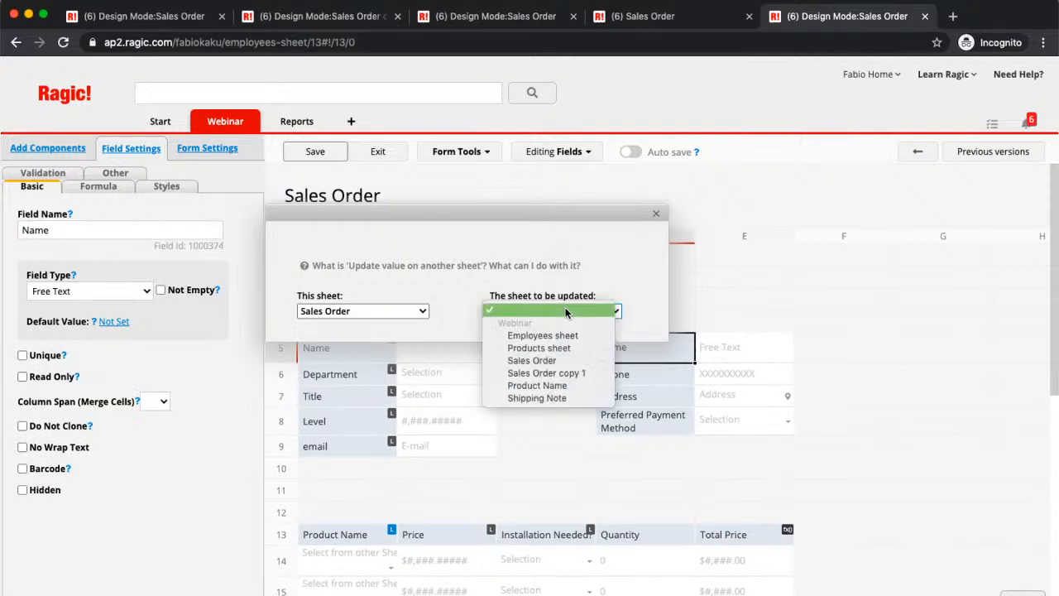
pyautogui.click(536, 397)
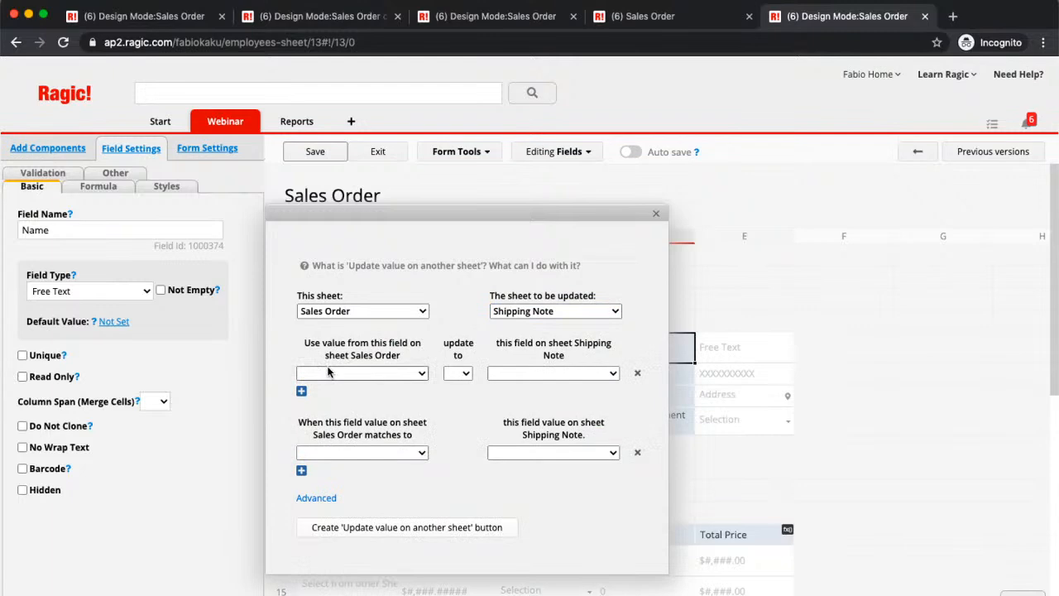
pyautogui.moveTo(535, 216); pyautogui.dragTo(469, 47)
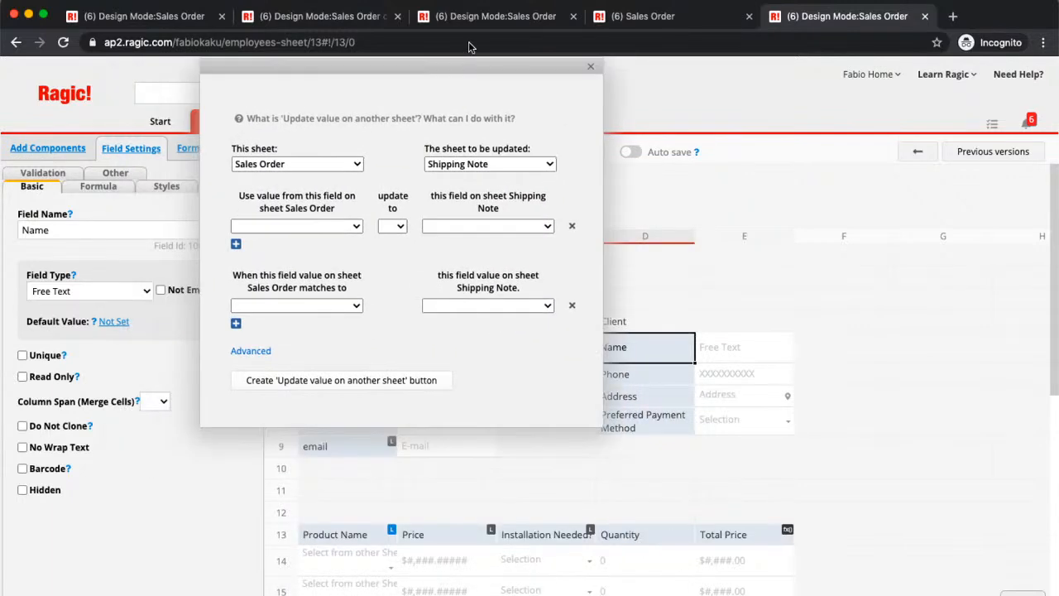
# - Map the Sales Order Phone field to the Shipping Note Phone field with the = operator
pyautogui.click(327, 227)
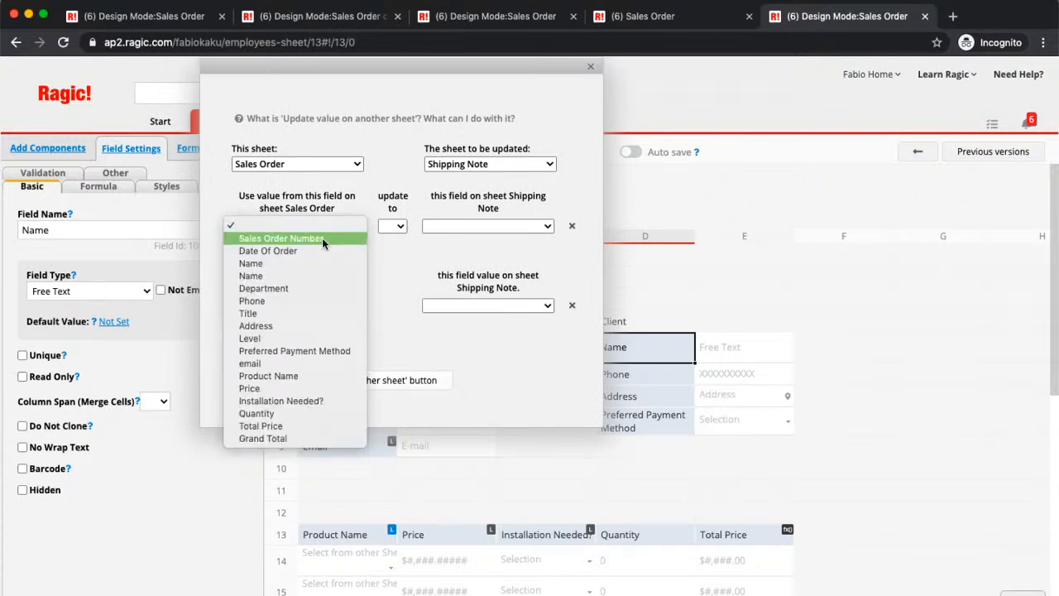
pyautogui.click(312, 301)
pyautogui.click(393, 227)
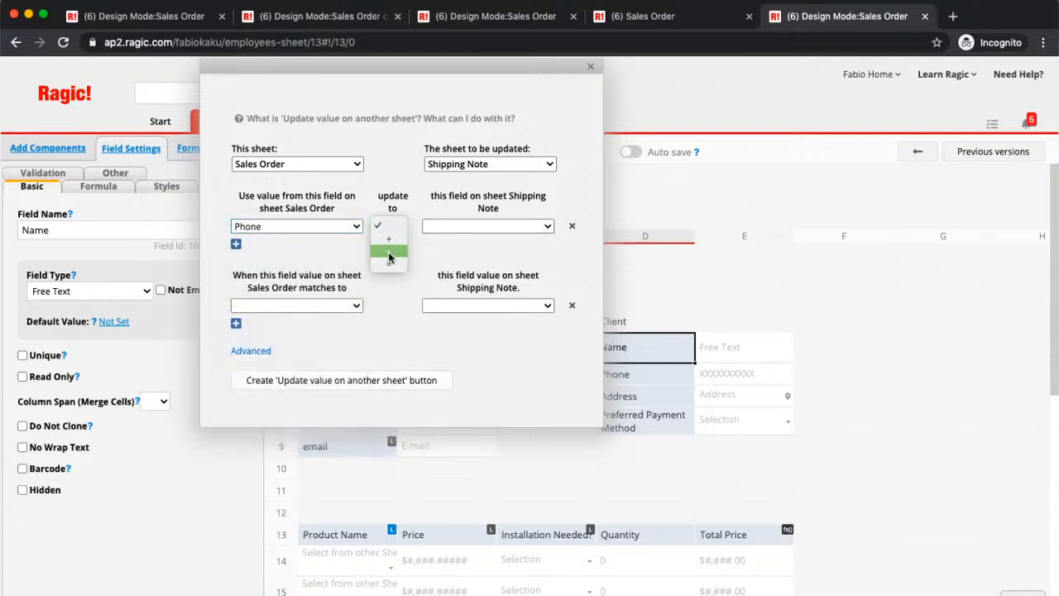
pyautogui.click(389, 264)
pyautogui.click(498, 226)
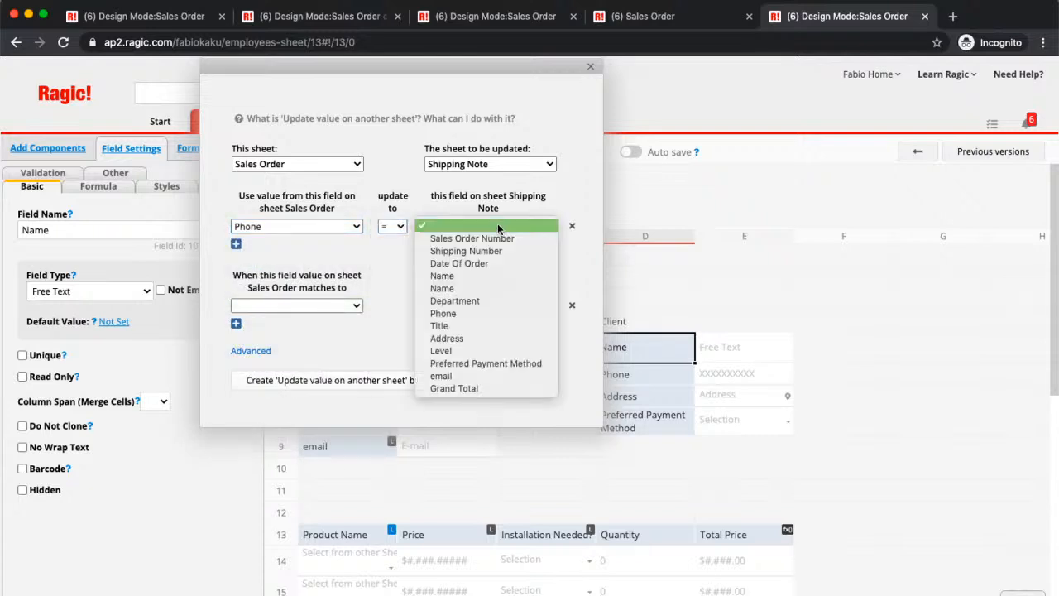
pyautogui.click(477, 311)
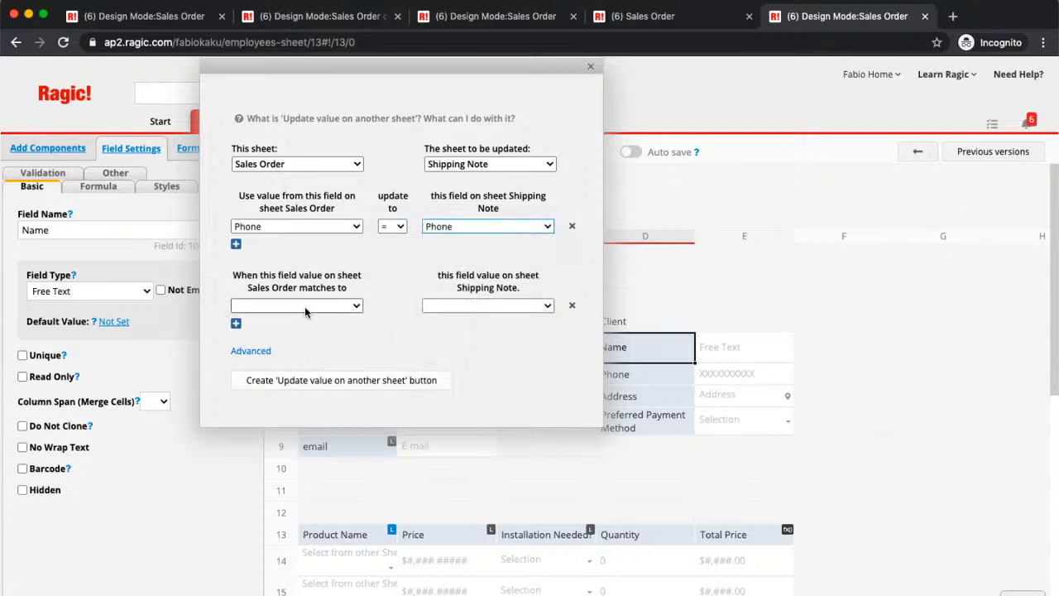
# - Add a second mapping that updates the Shipping Note Address from the Sales Order Address with the = operator
pyautogui.click(235, 246)
pyautogui.click(269, 246)
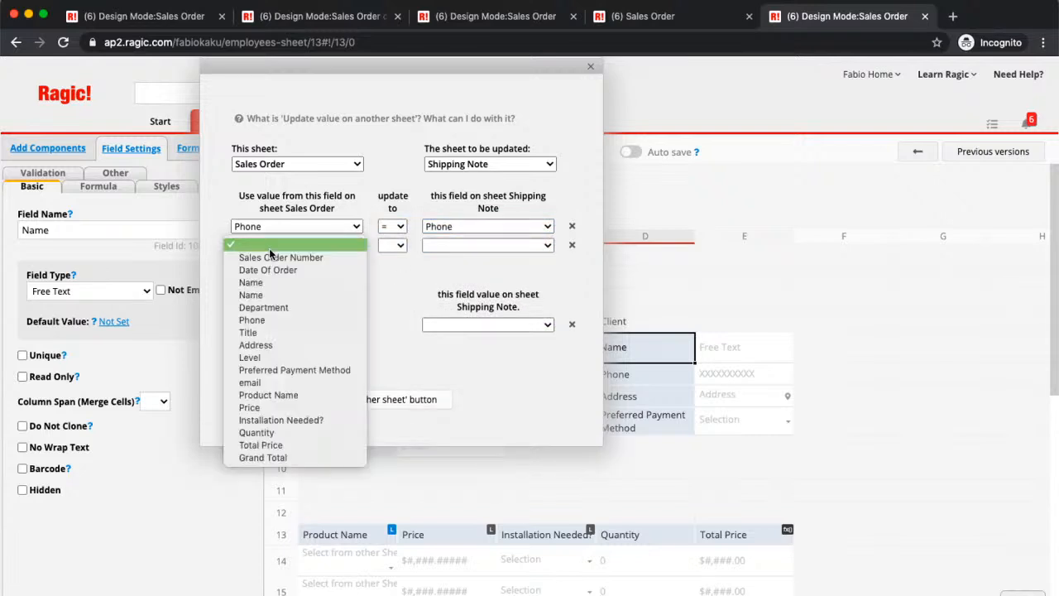
pyautogui.click(321, 345)
pyautogui.click(392, 245)
pyautogui.click(394, 284)
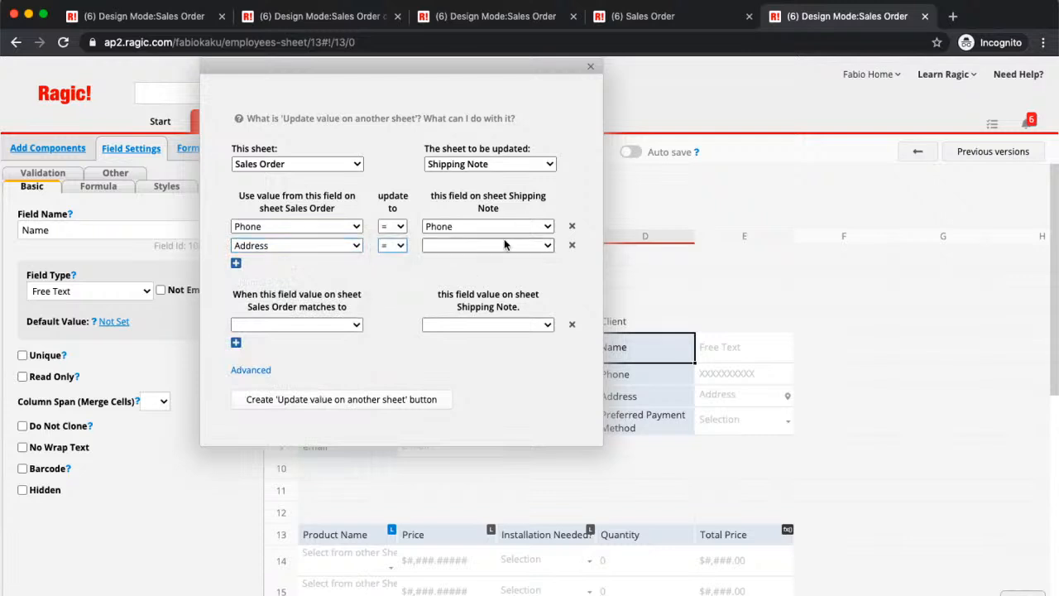
pyautogui.click(503, 245)
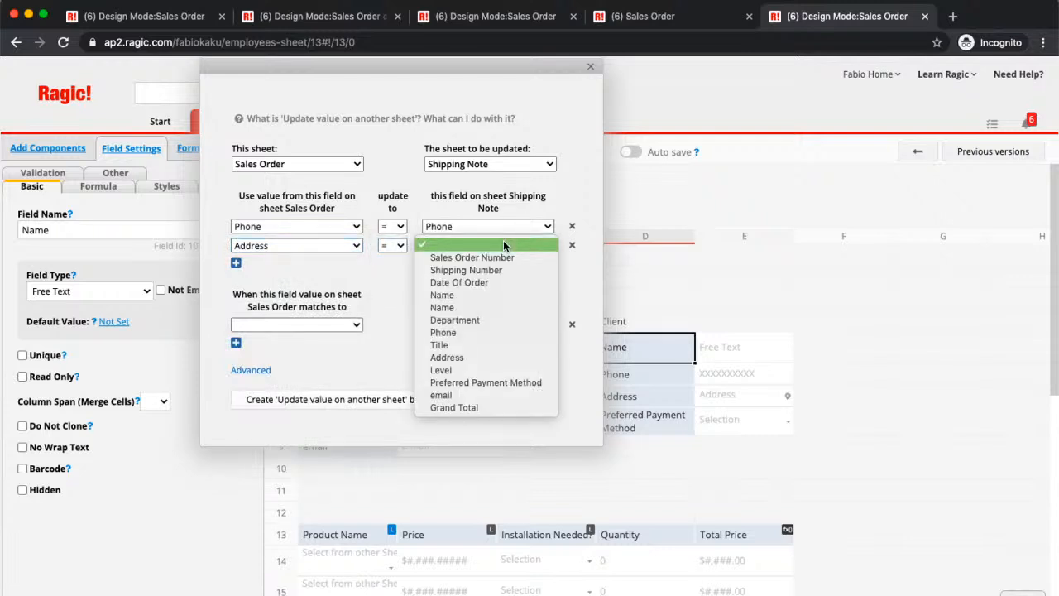
pyautogui.click(480, 357)
# - Add a third mapping from Preferred Payment Method on Sales Order to the same field on Shipping Note with the = operator
pyautogui.click(236, 263)
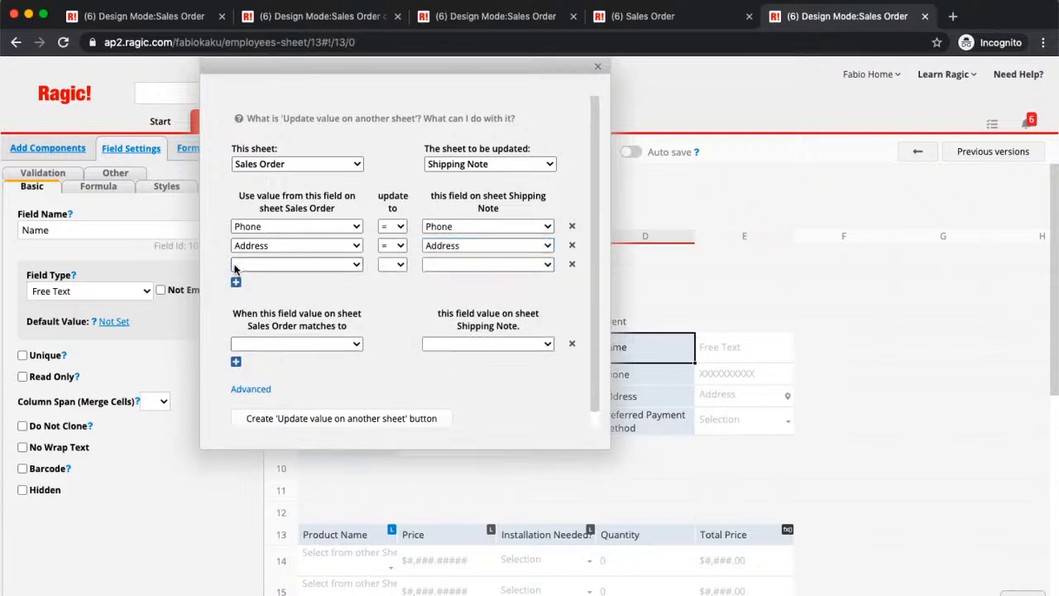
pyautogui.click(235, 266)
pyautogui.click(351, 387)
pyautogui.click(400, 264)
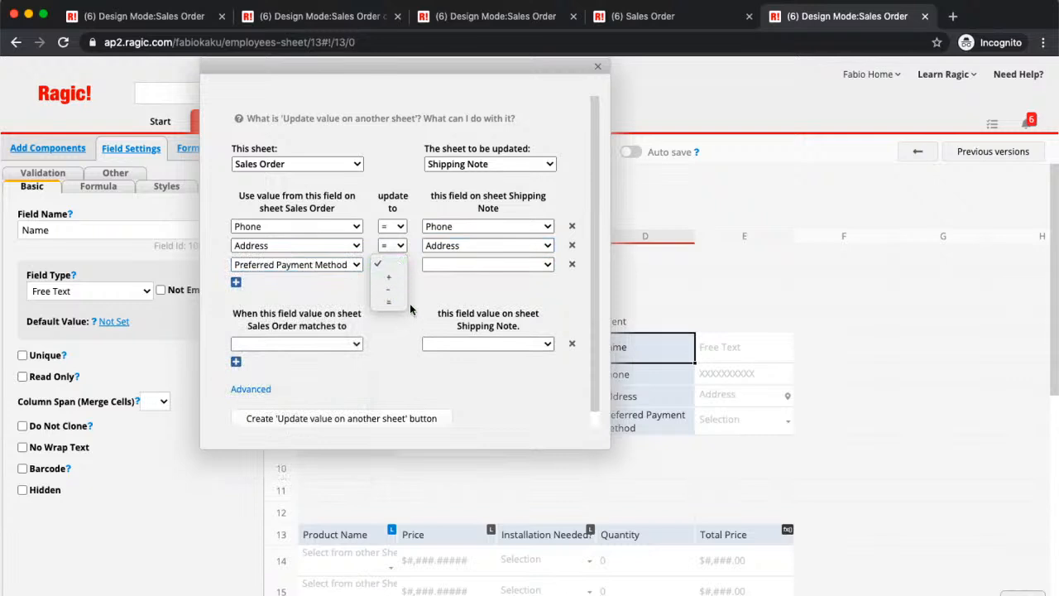
pyautogui.click(395, 305)
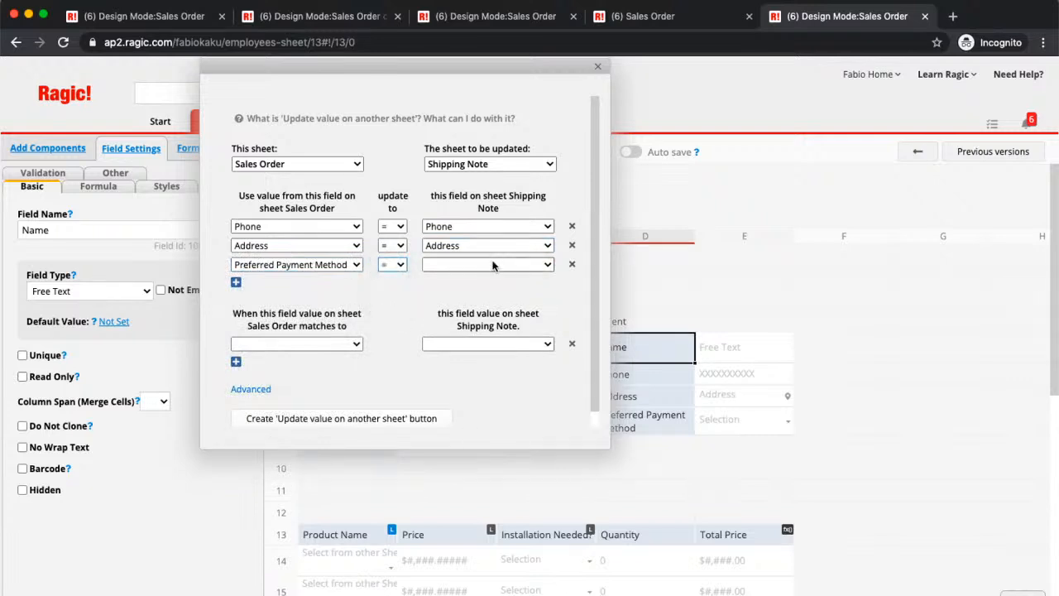
pyautogui.click(493, 265)
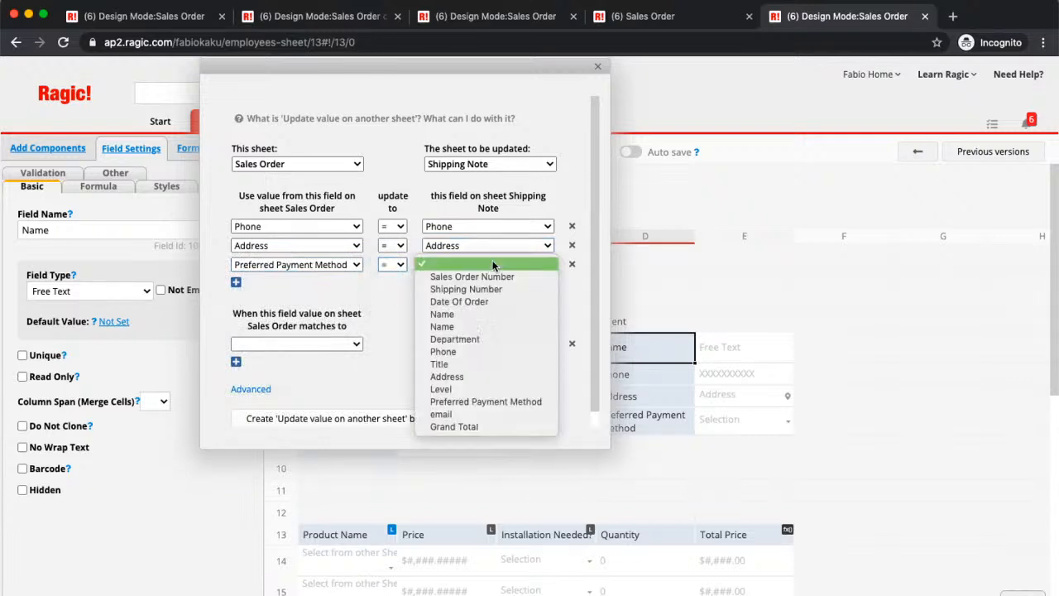
pyautogui.click(498, 402)
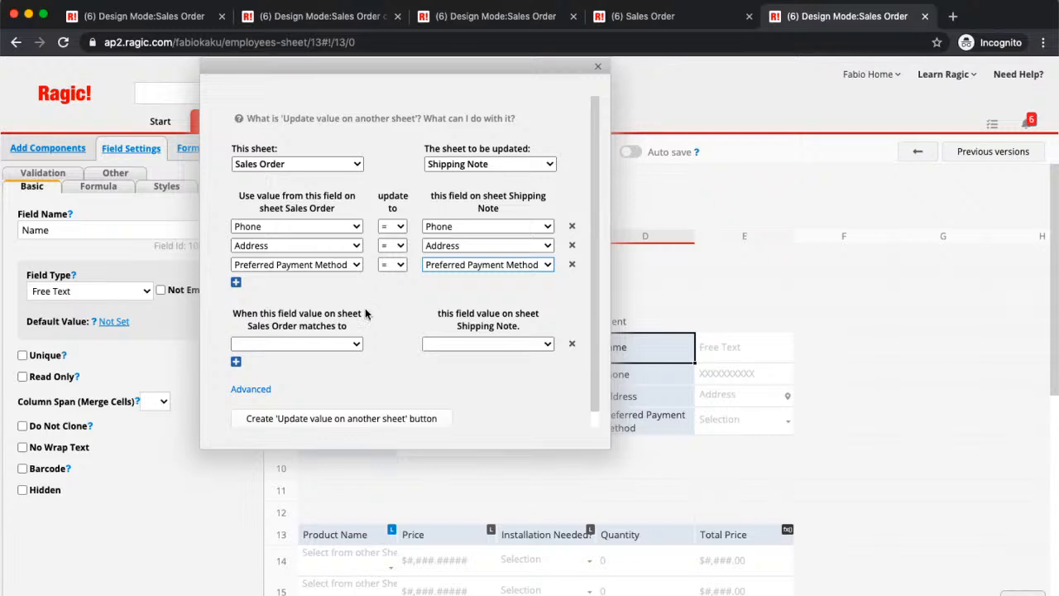
# - Set the matching condition to Sales Order Number on both the Sales Order and Shipping Note sheets
pyautogui.click(326, 344)
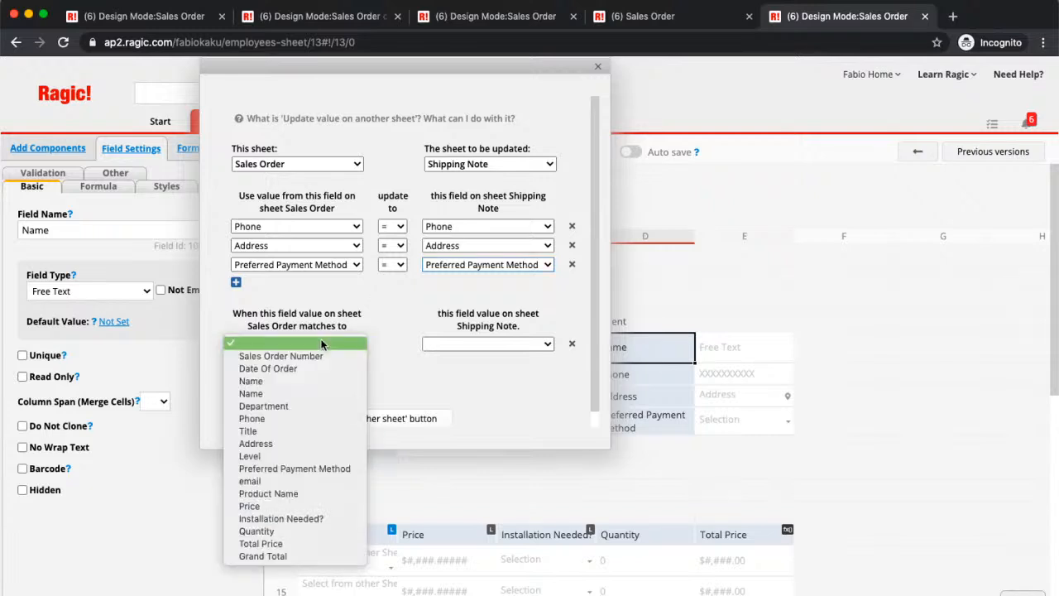
pyautogui.click(325, 356)
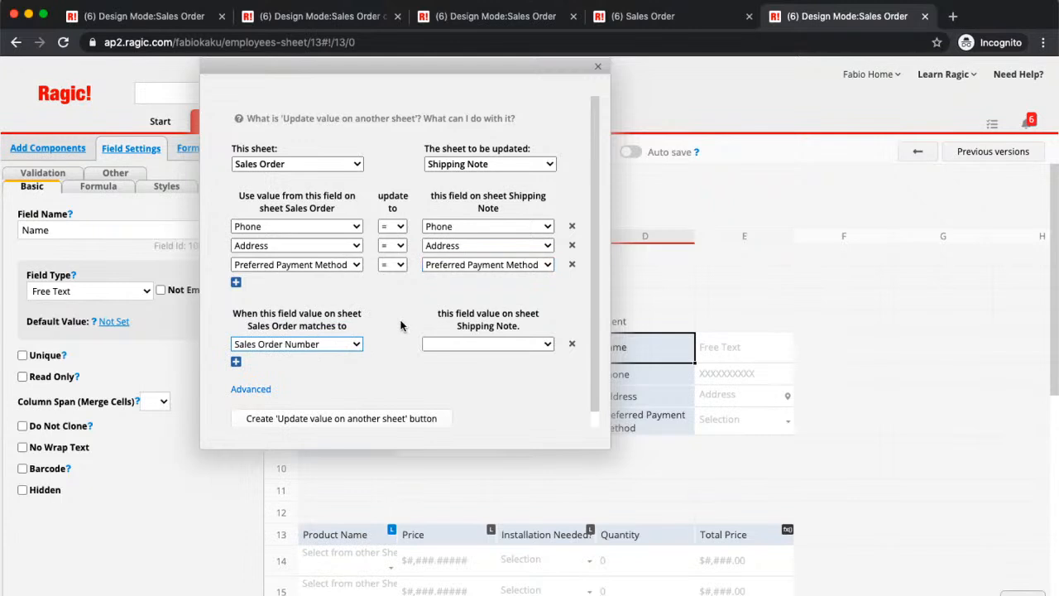
pyautogui.click(465, 349)
pyautogui.click(464, 355)
# - Enable the advanced option to recalculate formulas in sheet Shipping Note
pyautogui.scroll(-1, 489, 309)
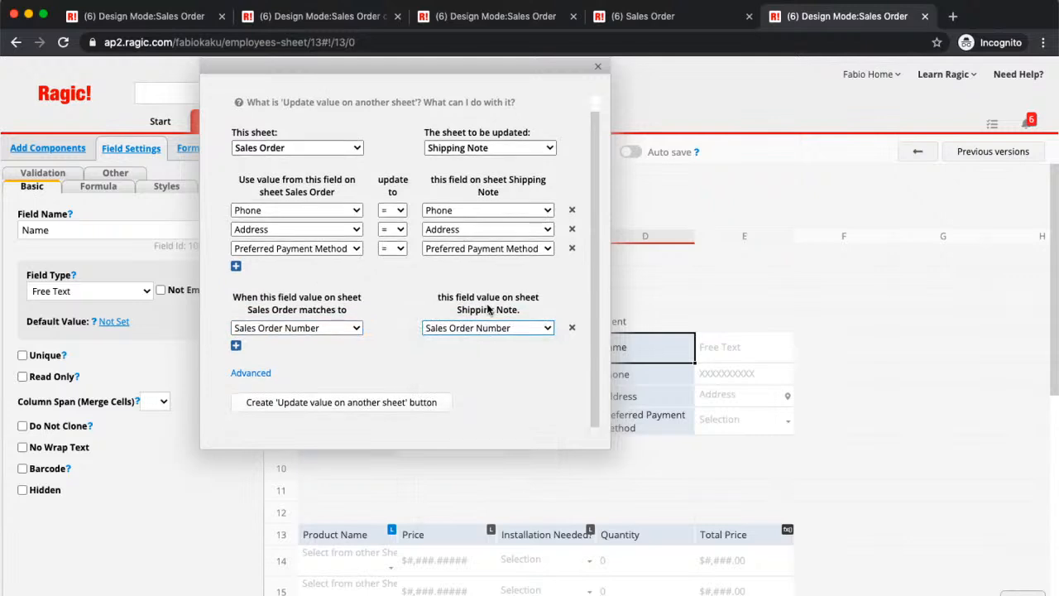
pyautogui.click(253, 372)
pyautogui.scroll(-3, 427, 390)
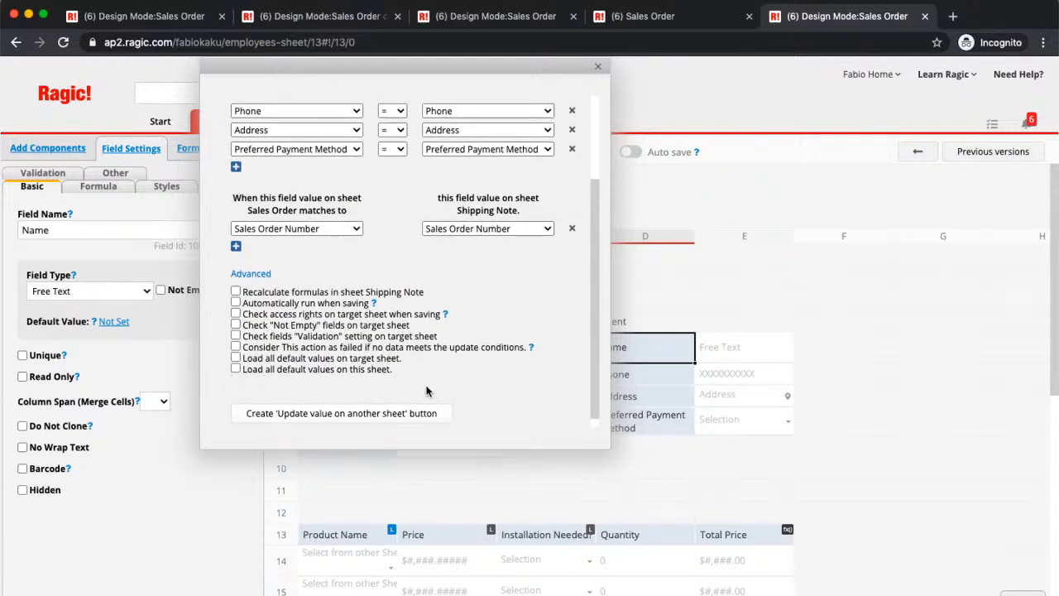
pyautogui.scroll(-1, 427, 391)
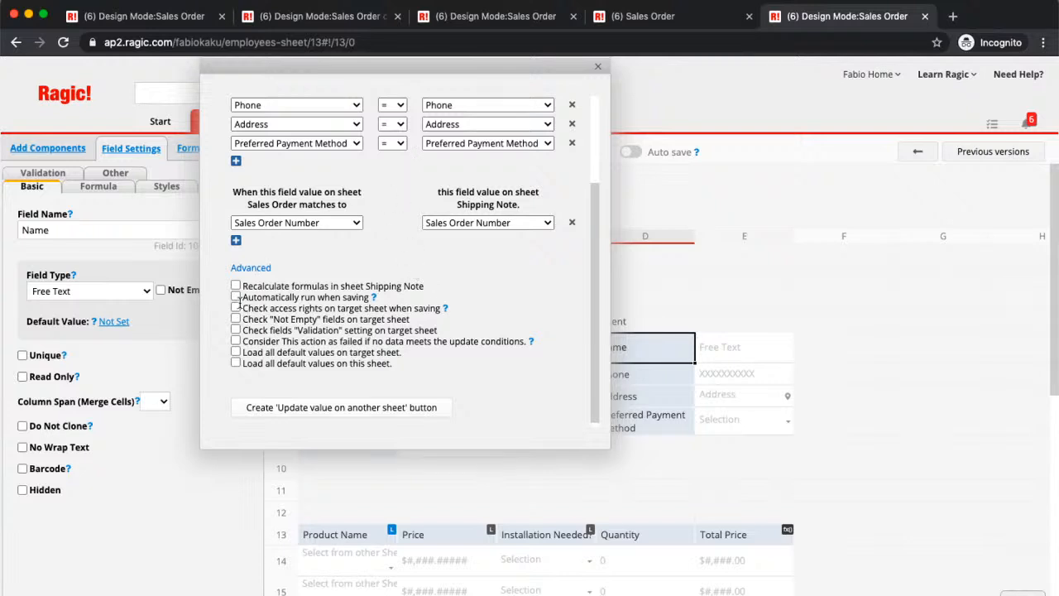
pyautogui.click(236, 285)
# - Create the Update value on another sheet button with the name "Update Client Data"
pyautogui.click(391, 407)
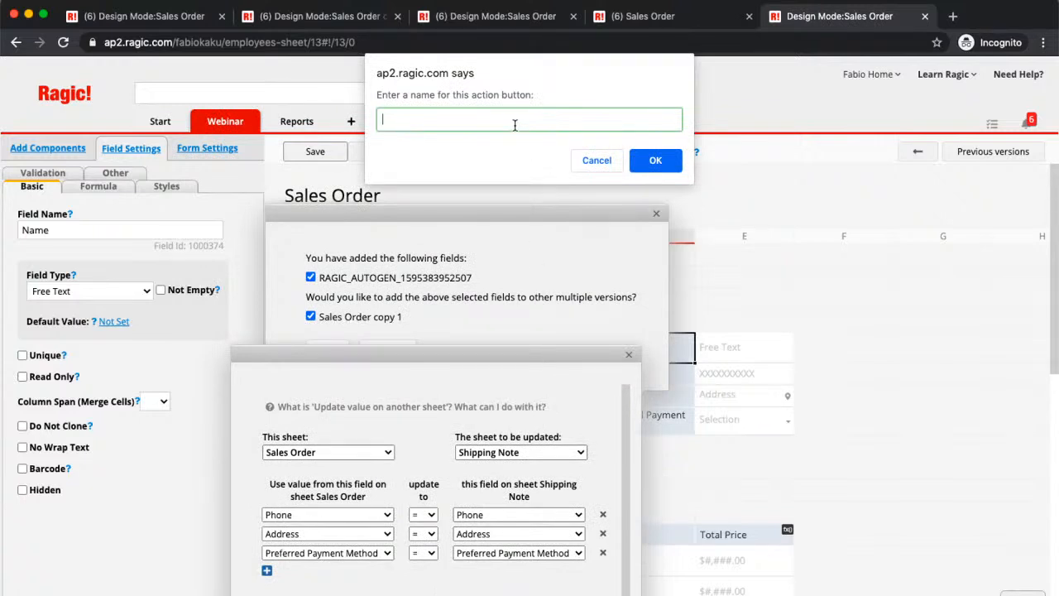
pyautogui.write('Update Client Data')
pyautogui.click(656, 160)
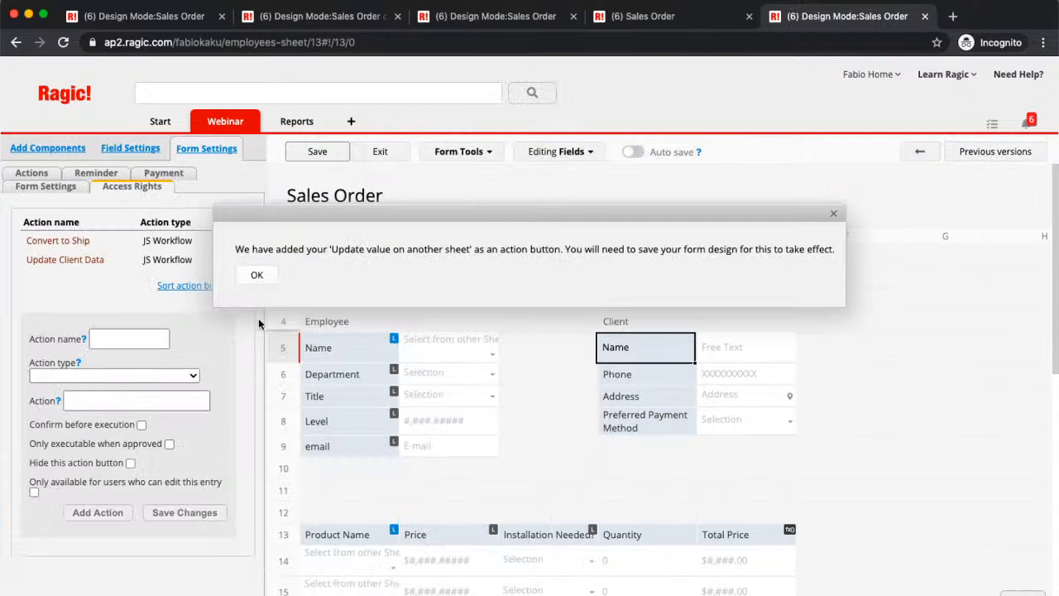
pyautogui.click(262, 274)
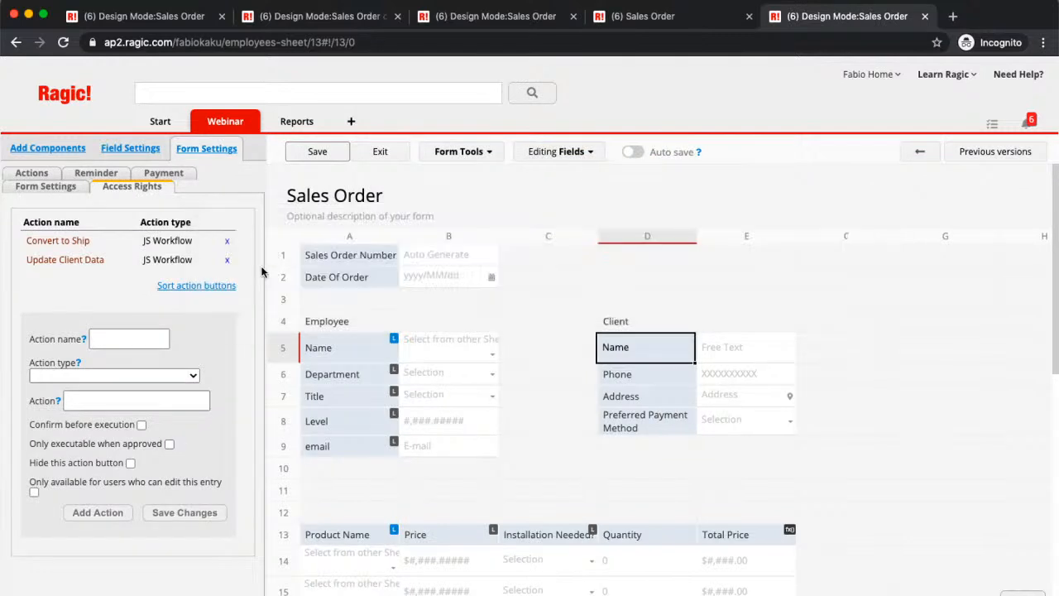
# - Open the settings of the Update Client Data action, then save the Sales Order form design
pyautogui.click(74, 269)
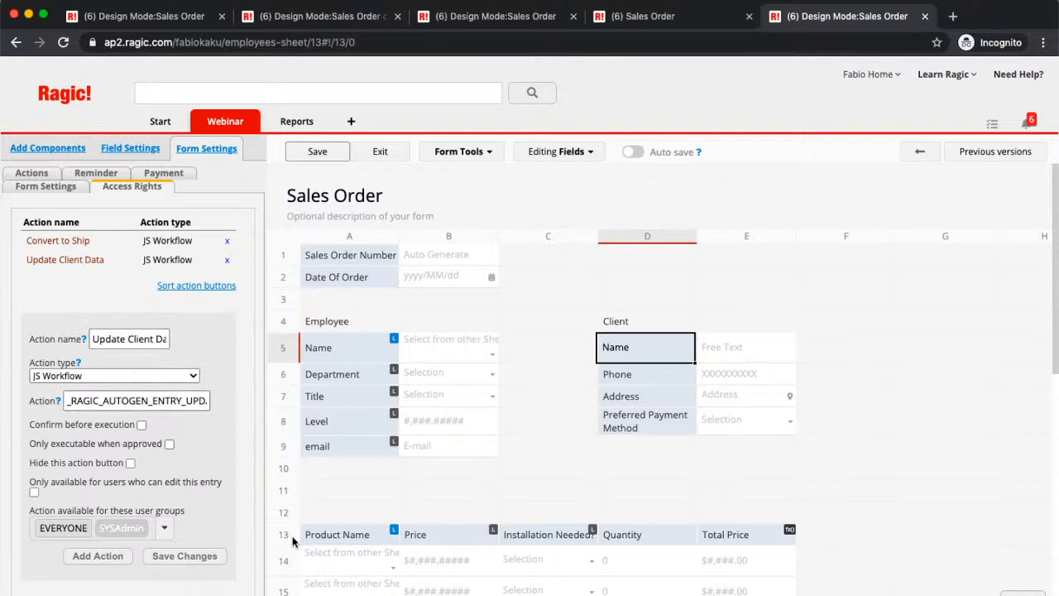
pyautogui.click(315, 155)
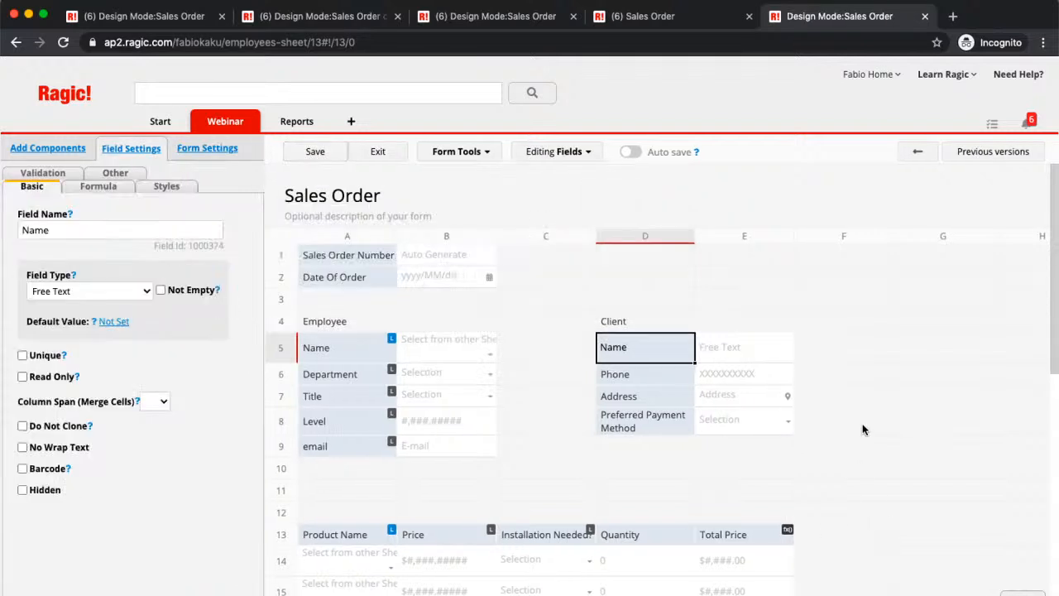
# - Start a combined button and add both Convert to Ship and Update Client Data to its selected buttons
pyautogui.click(459, 153)
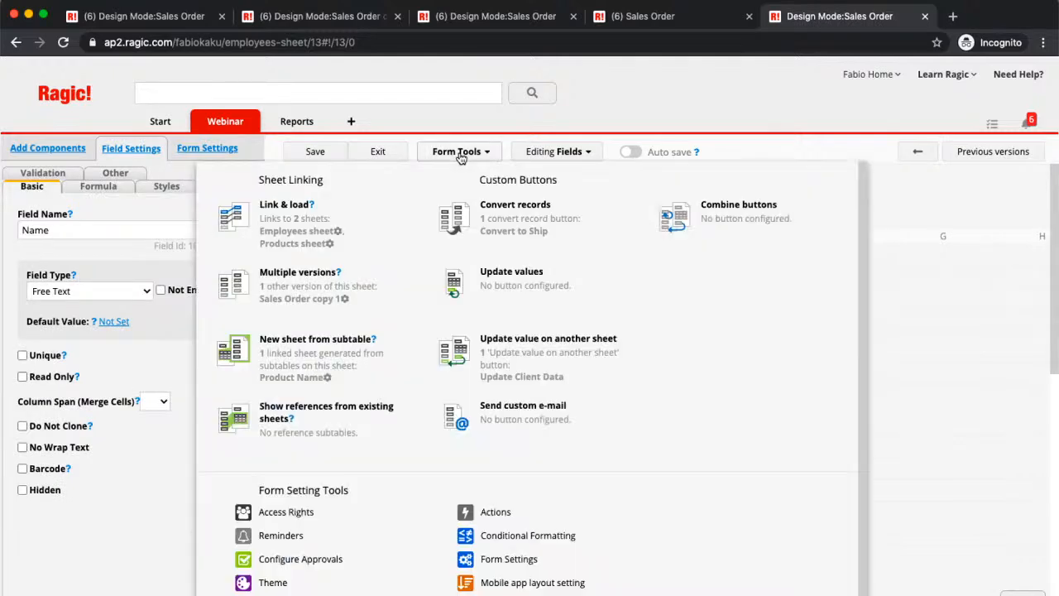
pyautogui.click(765, 219)
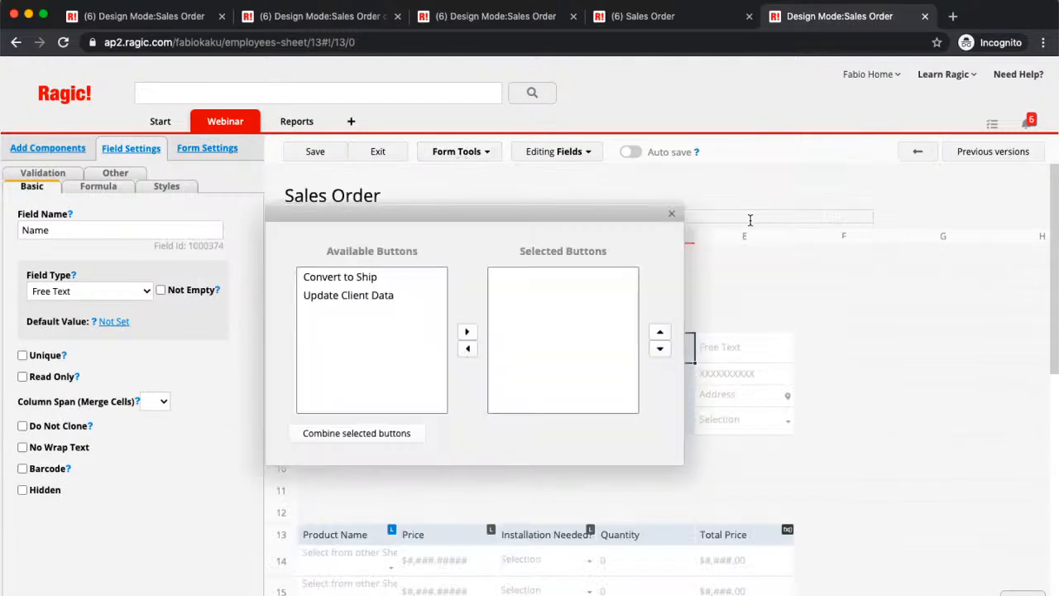
pyautogui.click(360, 280)
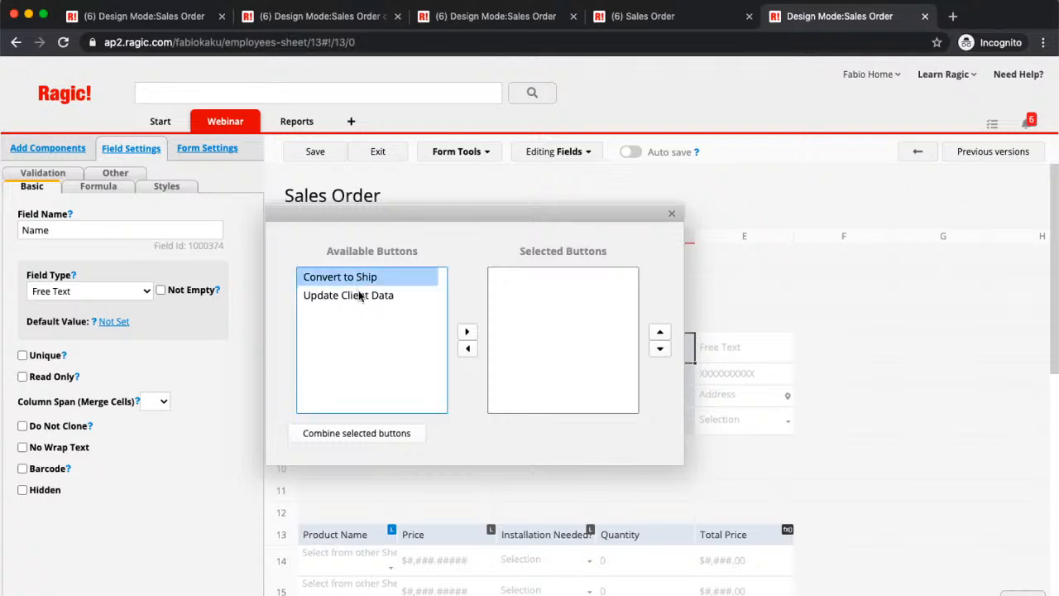
pyautogui.keyDown('shift'); pyautogui.click(359, 297); pyautogui.keyUp('shift')
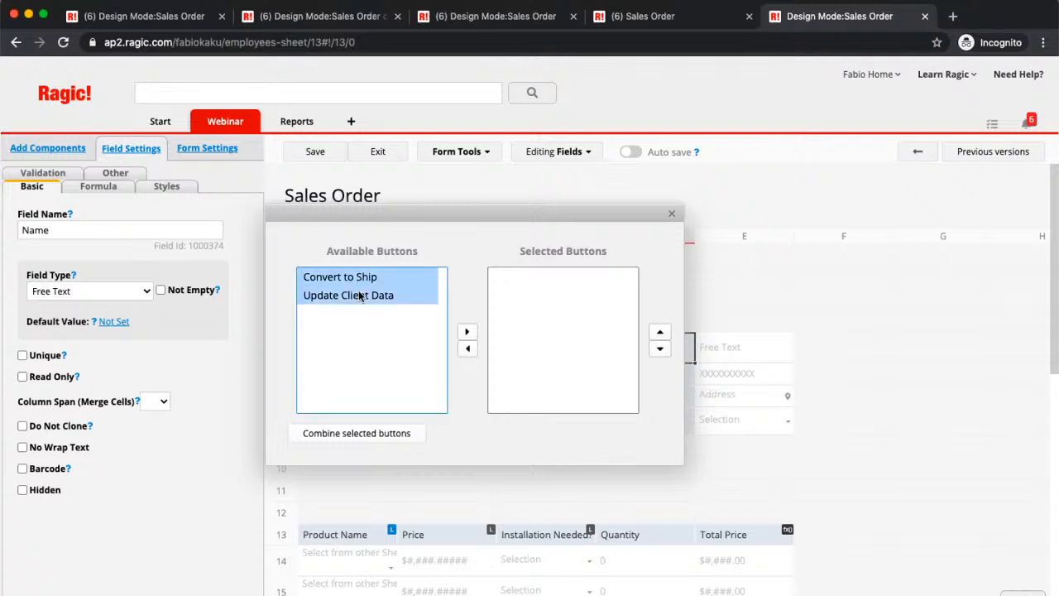
pyautogui.click(467, 332)
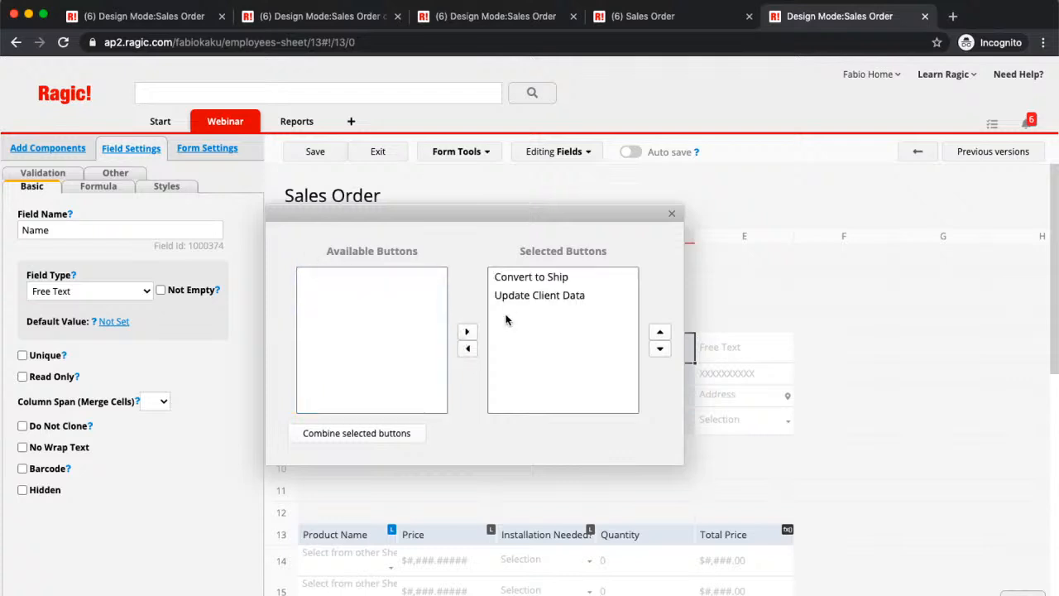
# - Combine the selected buttons into one action button named "Combined Action Button"
pyautogui.click(364, 436)
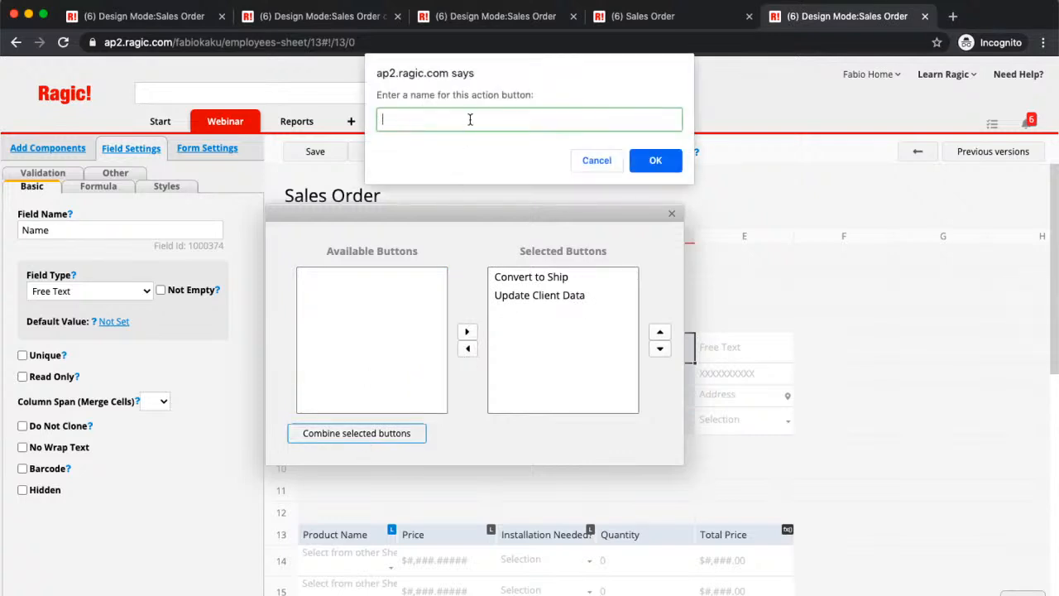
pyautogui.write('Combined Action')
pyautogui.write('Button')
pyautogui.click(652, 160)
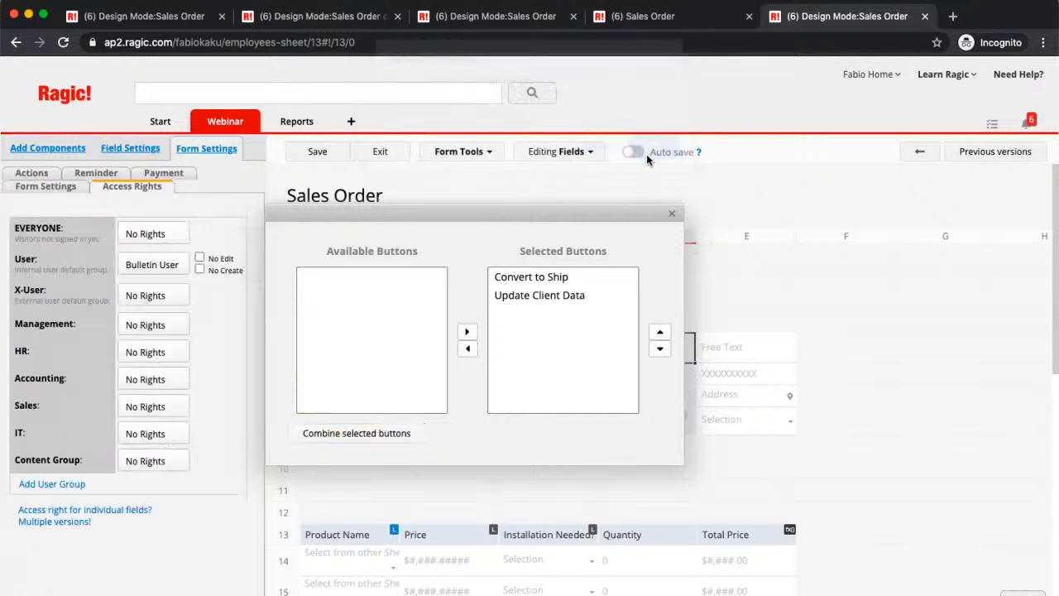
# - Review the settings of the Update Client Data and Combined Action Button actions, then save the Sales Order design and exit design mode
pyautogui.click(288, 276)
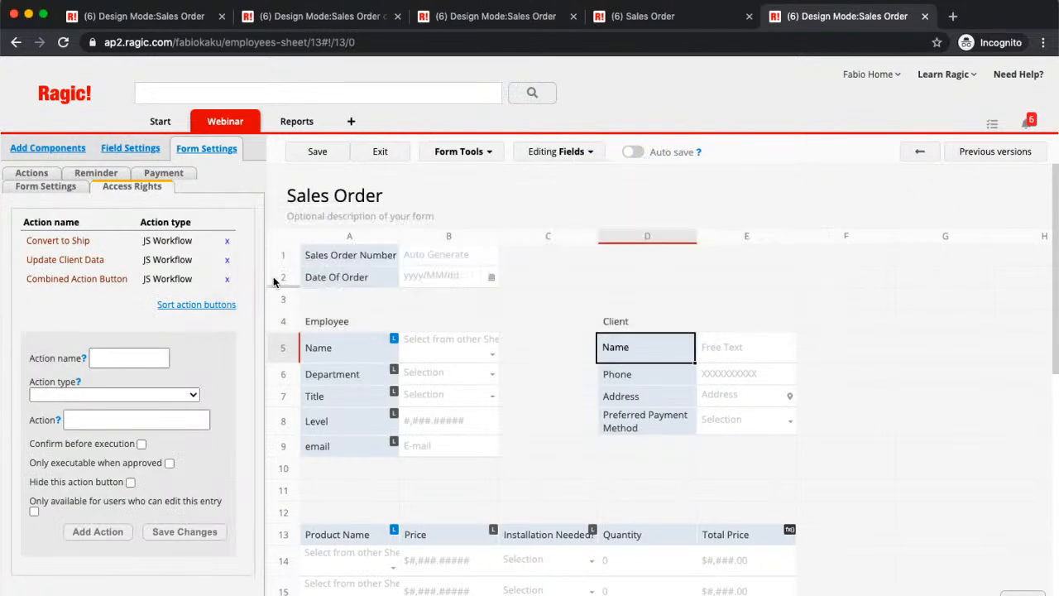
pyautogui.click(50, 260)
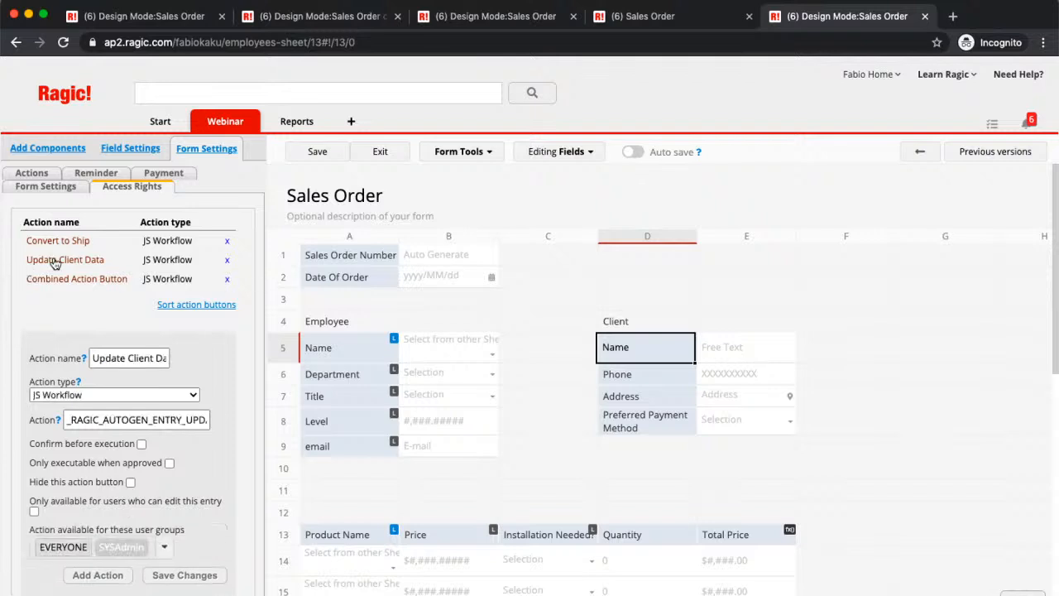
pyautogui.click(94, 280)
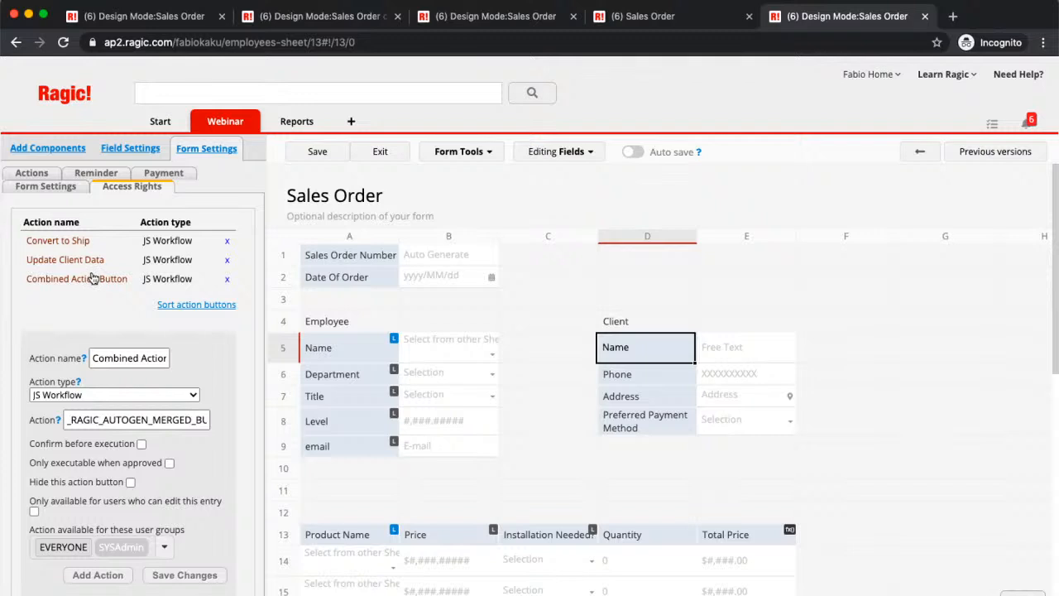
pyautogui.click(85, 260)
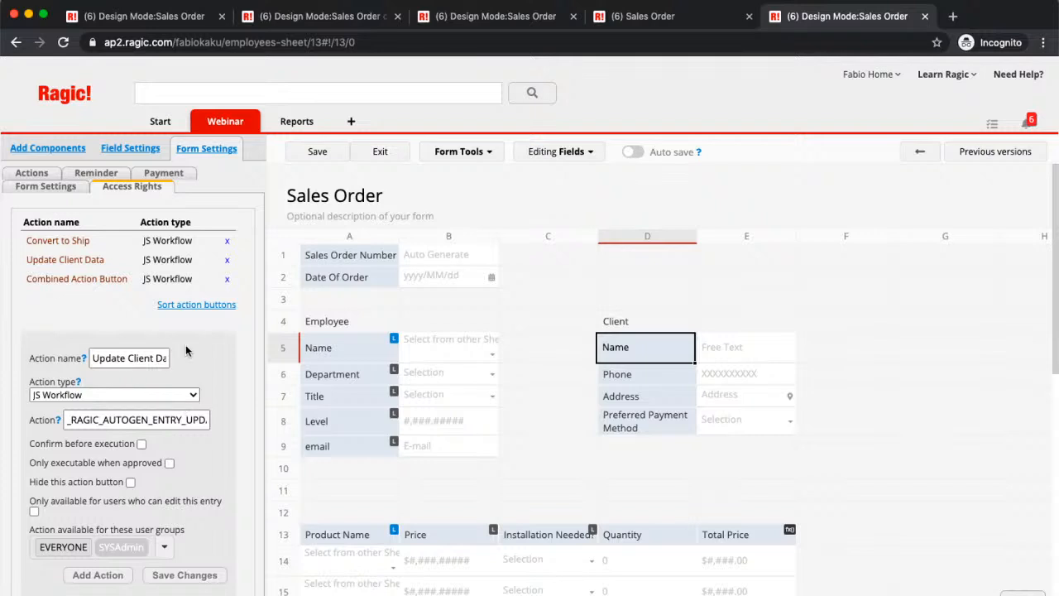
pyautogui.click(307, 153)
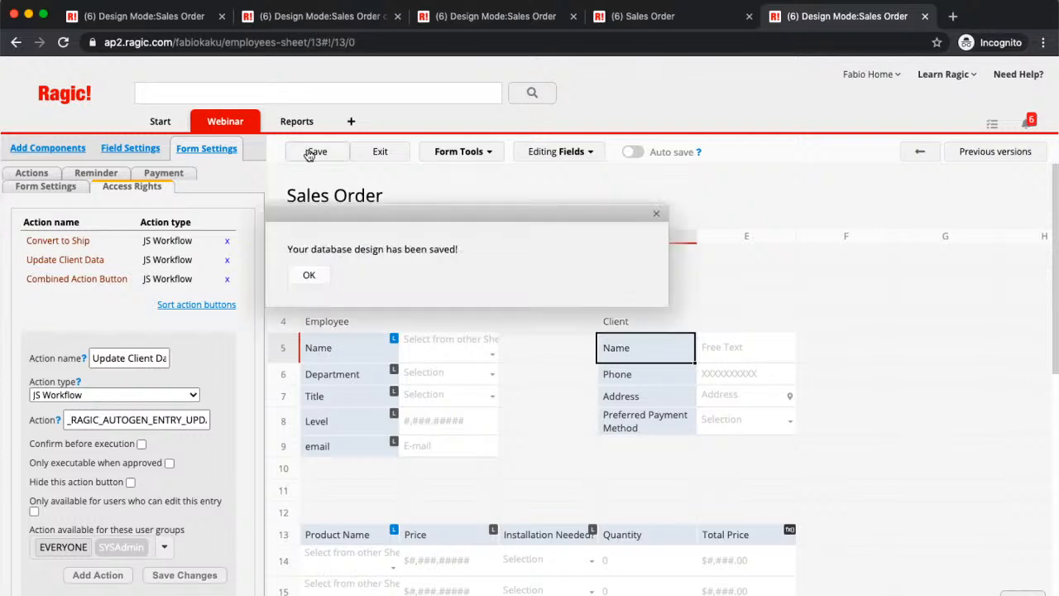
pyautogui.click(383, 153)
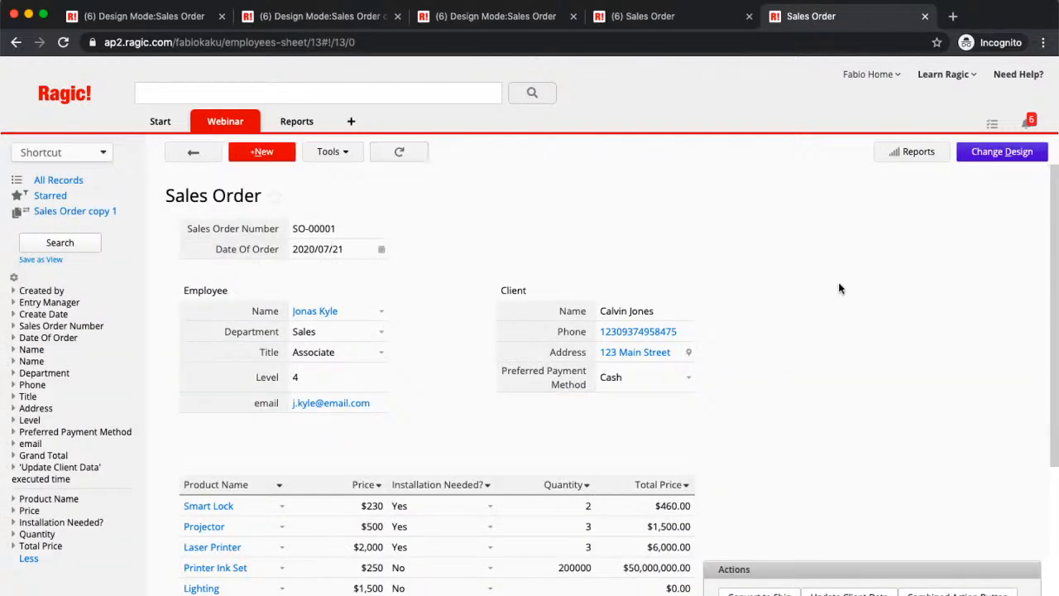
# - Clear the client's phone number on the sales order record and set the Preferred Payment Method to Credit Card
pyautogui.scroll(-2, 882, 285)
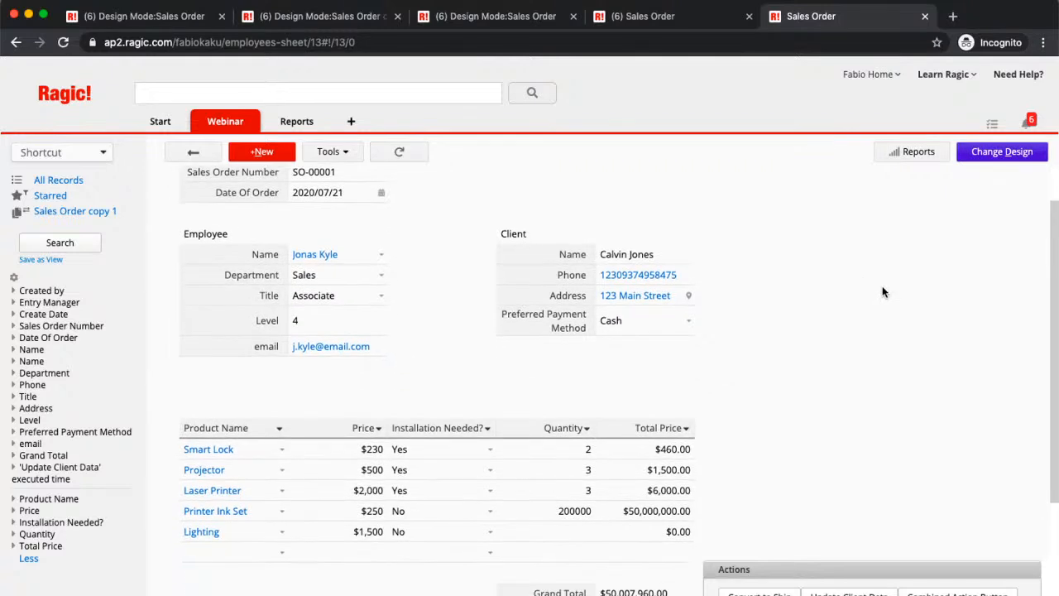
pyautogui.click(685, 279)
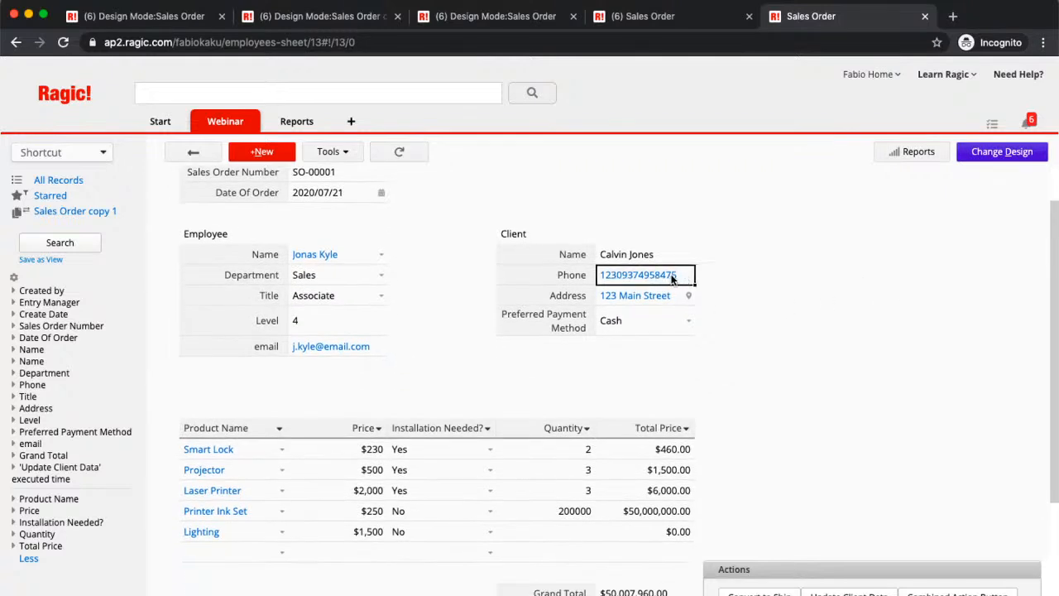
pyautogui.doubleClick(680, 276)
pyautogui.press('BackSpace')
pyautogui.press('BackSpace')
pyautogui.press('BackSpace')
pyautogui.press('BackSpace')
pyautogui.press('BackSpace')
pyautogui.press('BackSpace')
pyautogui.press('BackSpace')
pyautogui.press('BackSpace')
pyautogui.press('BackSpace')
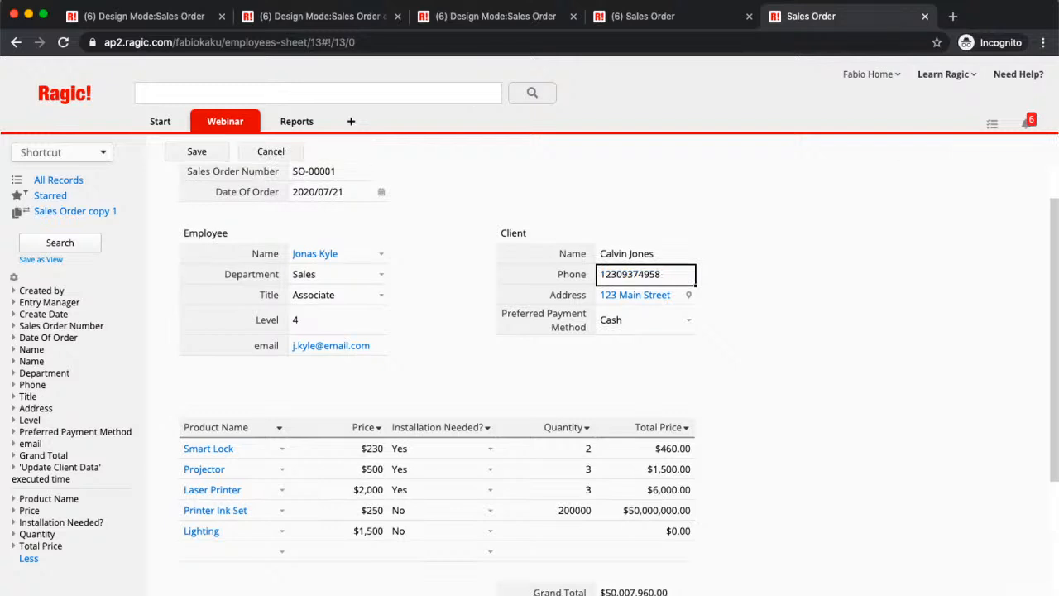
pyautogui.press('BackSpace')
pyautogui.press('BackSpace')
pyautogui.press('BackSpace')
pyautogui.press('BackSpace')
pyautogui.press('BackSpace')
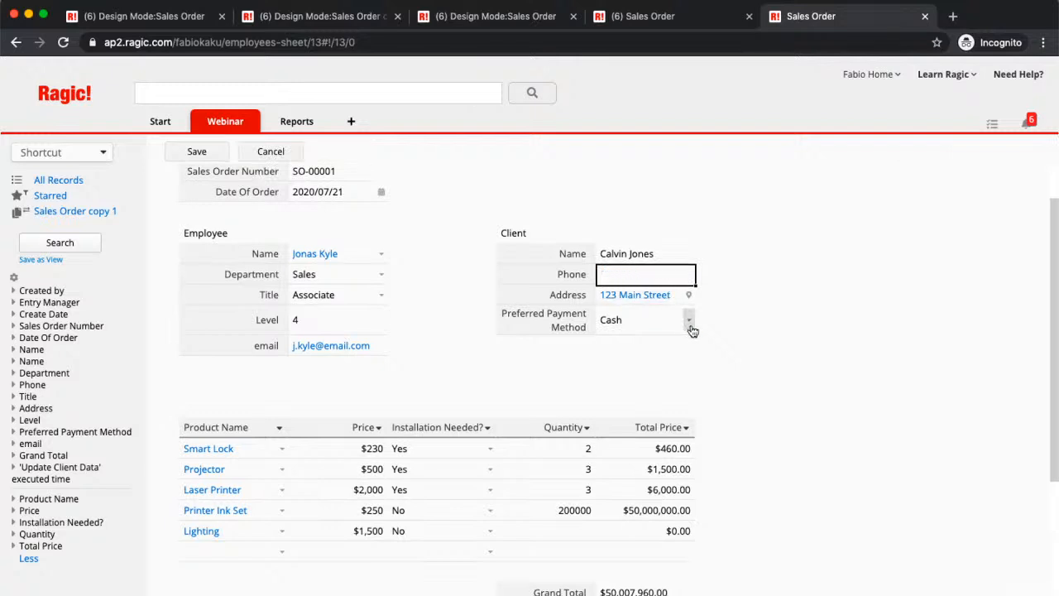
pyautogui.click(689, 322)
pyautogui.click(674, 364)
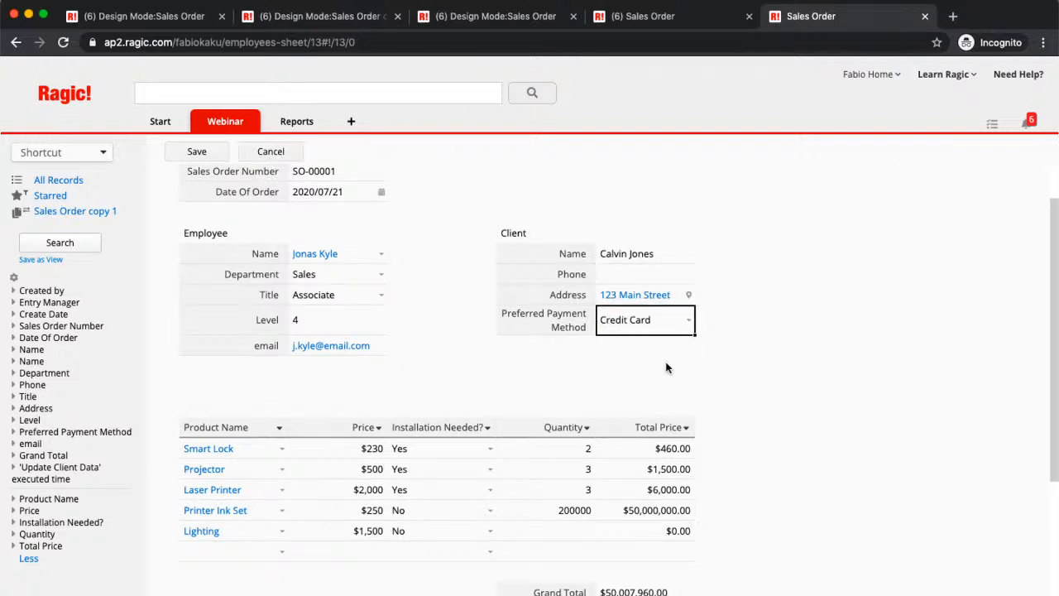
# - Replace the client's address on the sales order record with a new street address
pyautogui.doubleClick(676, 300)
pyautogui.press('BackSpace')
pyautogui.press('BackSpace')
pyautogui.press('BackSpace')
pyautogui.press('BackSpace')
pyautogui.press('BackSpace')
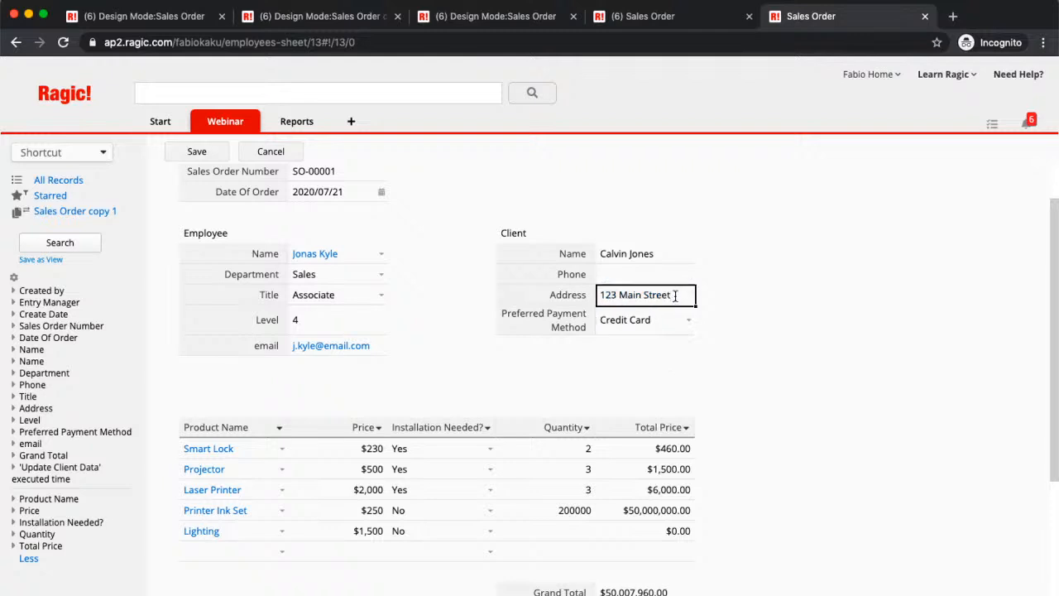
pyautogui.press('BackSpace')
pyautogui.press('BackSpace')
pyautogui.press('BackSpace')
pyautogui.press('BackSpace')
pyautogui.press('BackSpace')
pyautogui.press('BackSpace')
pyautogui.press('BackSpace')
pyautogui.press('BackSpace')
pyautogui.press('BackSpace')
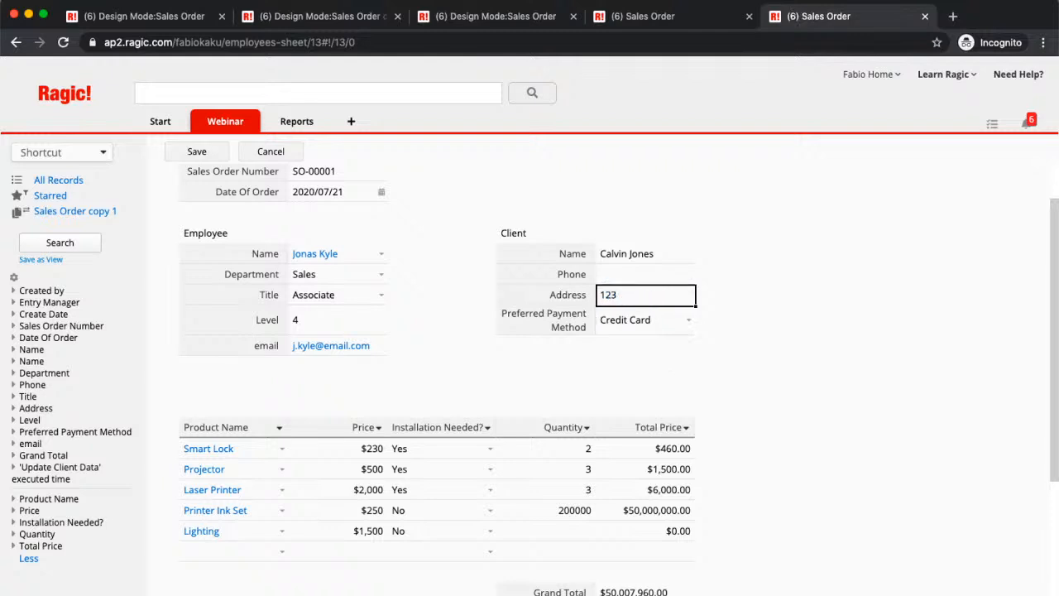
pyautogui.write('Campb')
pyautogui.write('ell Raod')
pyautogui.press('BackSpace')
pyautogui.press('BackSpace')
pyautogui.press('BackSpace')
pyautogui.write('oad')
# - Enter a new phone number for the client and save the sales order record
pyautogui.click(635, 275)
pyautogui.write('12345')
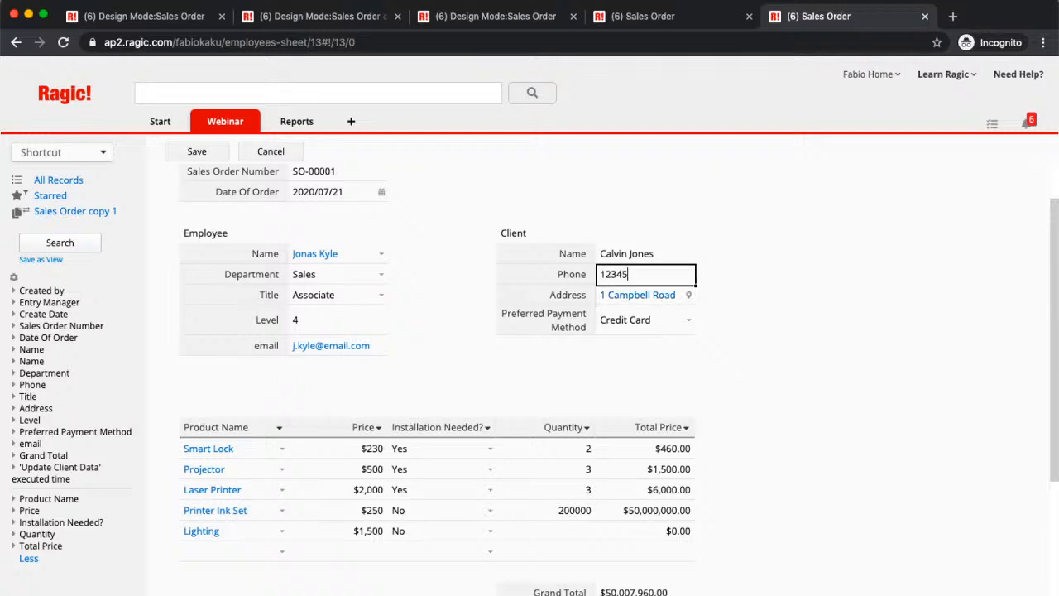
pyautogui.click(192, 153)
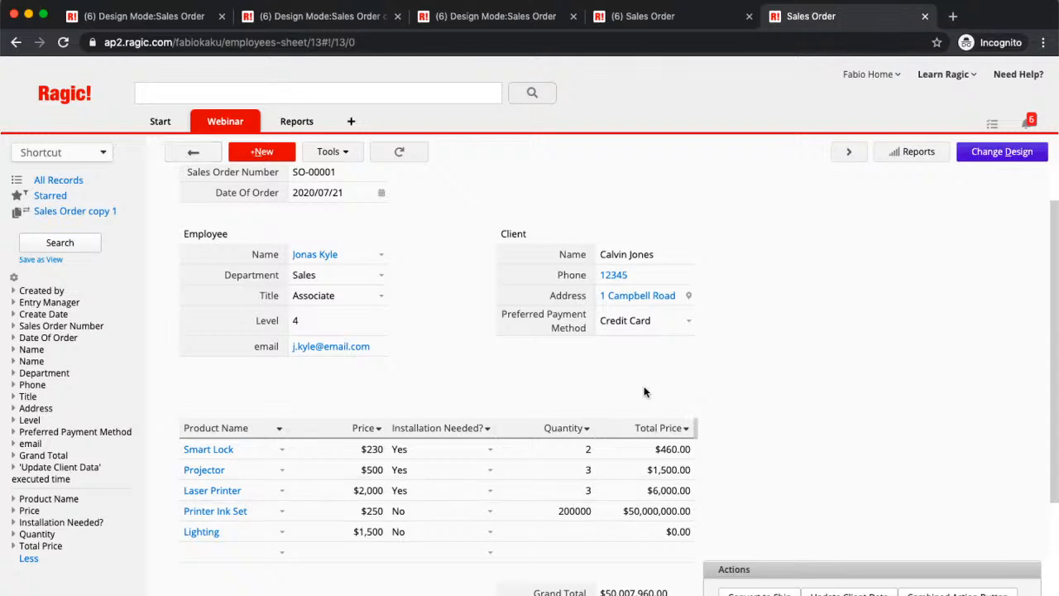
# - Run Update Client Data on the sales order record and check the client fields in the Shipping Note sheet
pyautogui.scroll(1, 816, 402)
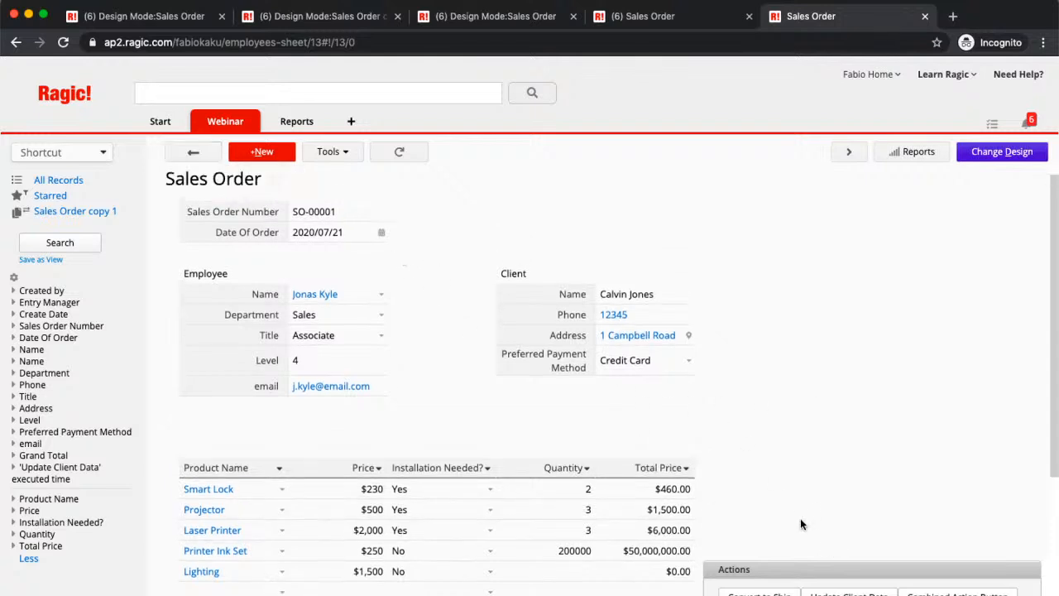
pyautogui.click(848, 592)
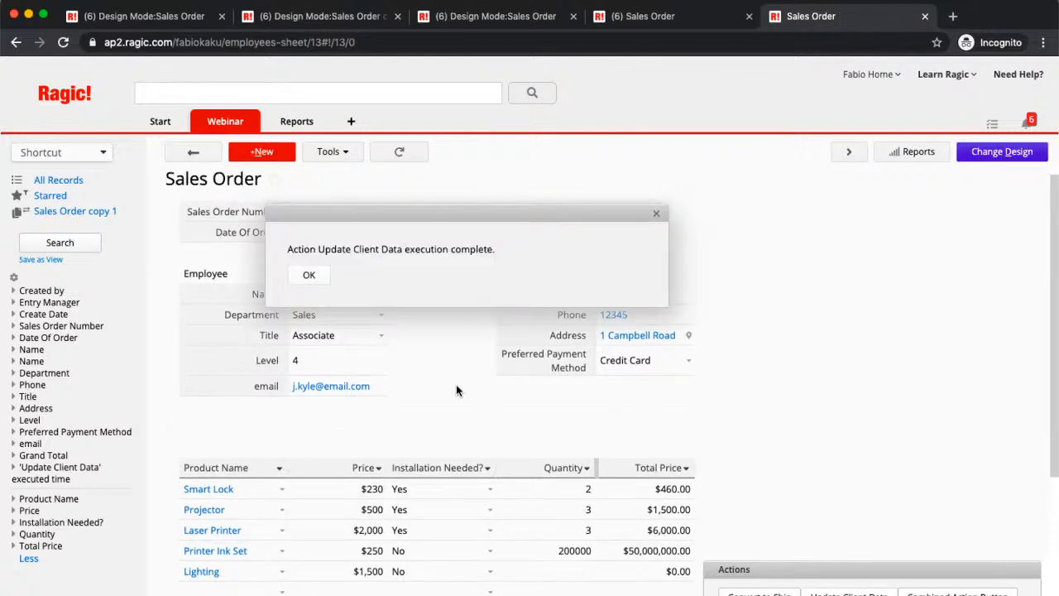
pyautogui.click(316, 276)
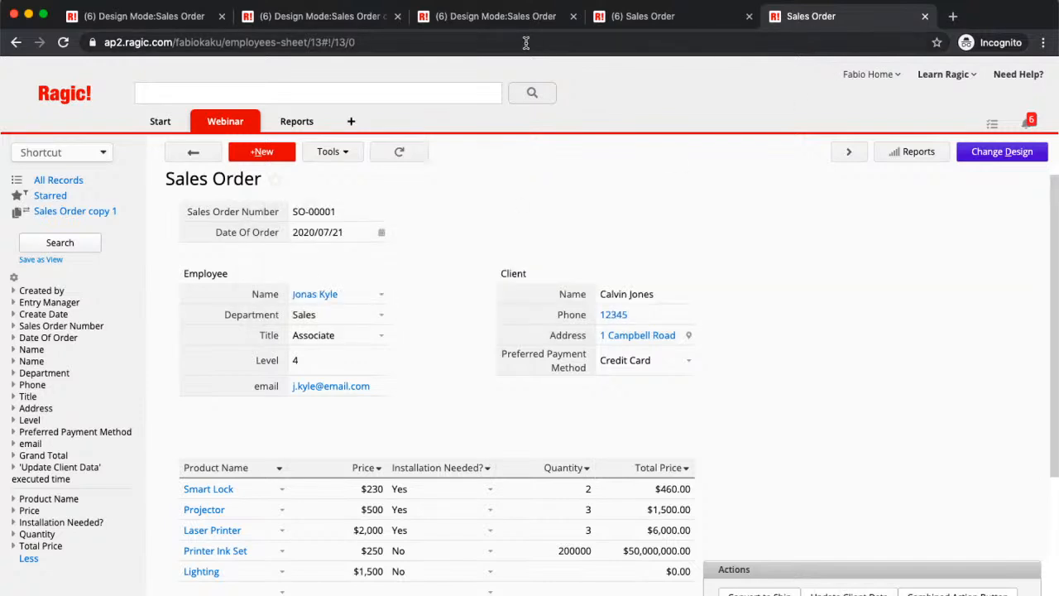
pyautogui.moveTo(225, 120)
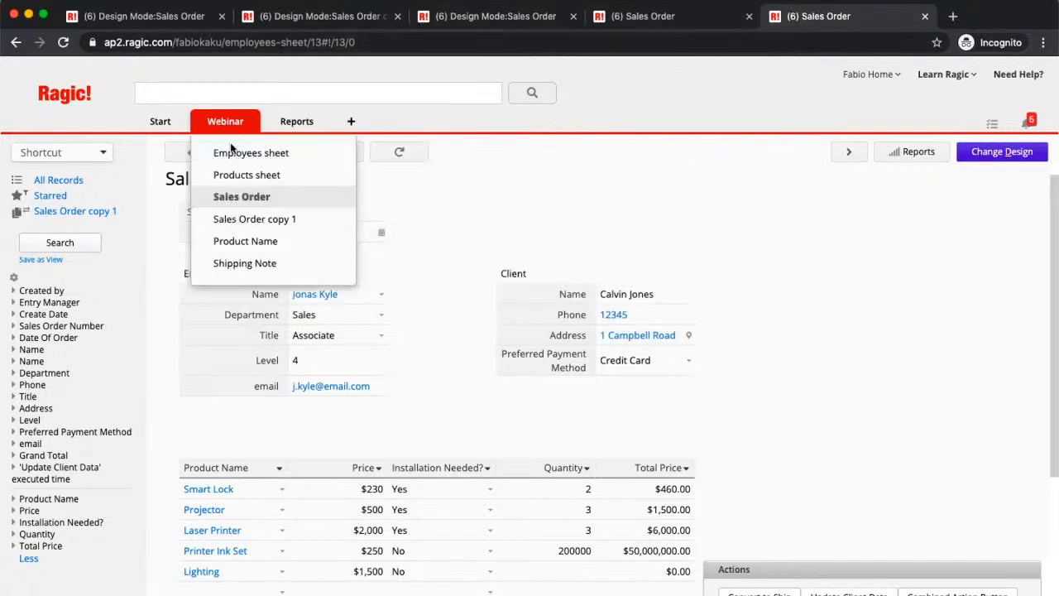
pyautogui.click(248, 263)
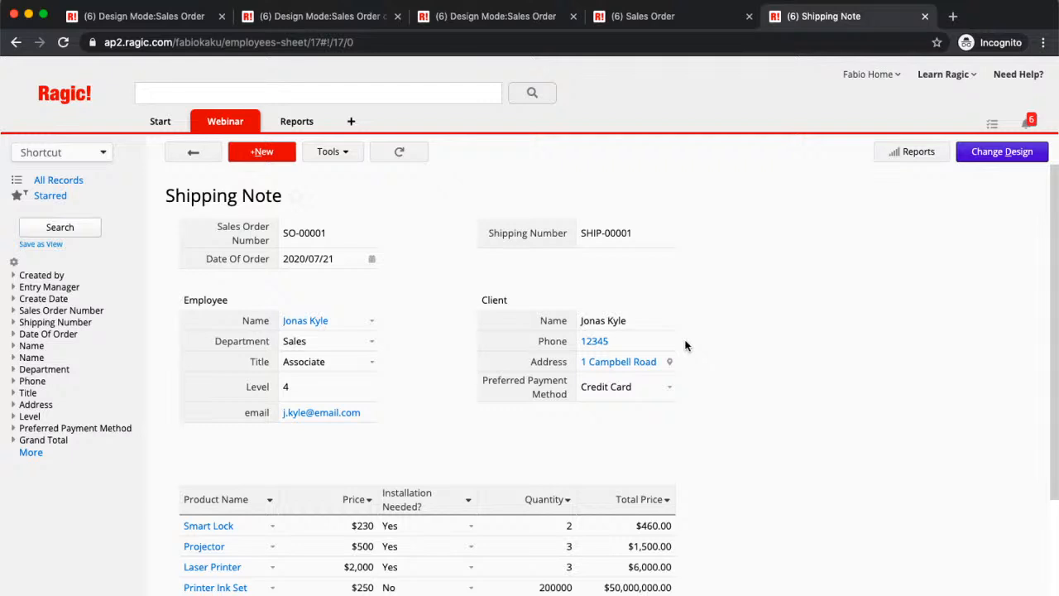
# - Return to the Sales Order sheet and bring up its form page in design mode
pyautogui.moveTo(217, 115)
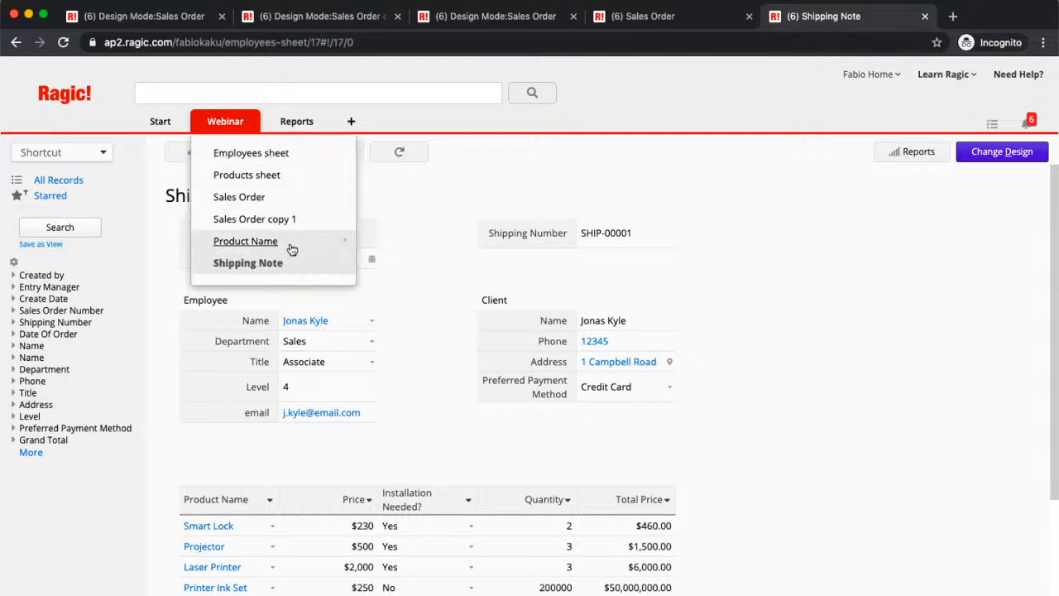
pyautogui.moveTo(312, 250); pyautogui.dragTo(348, 223)
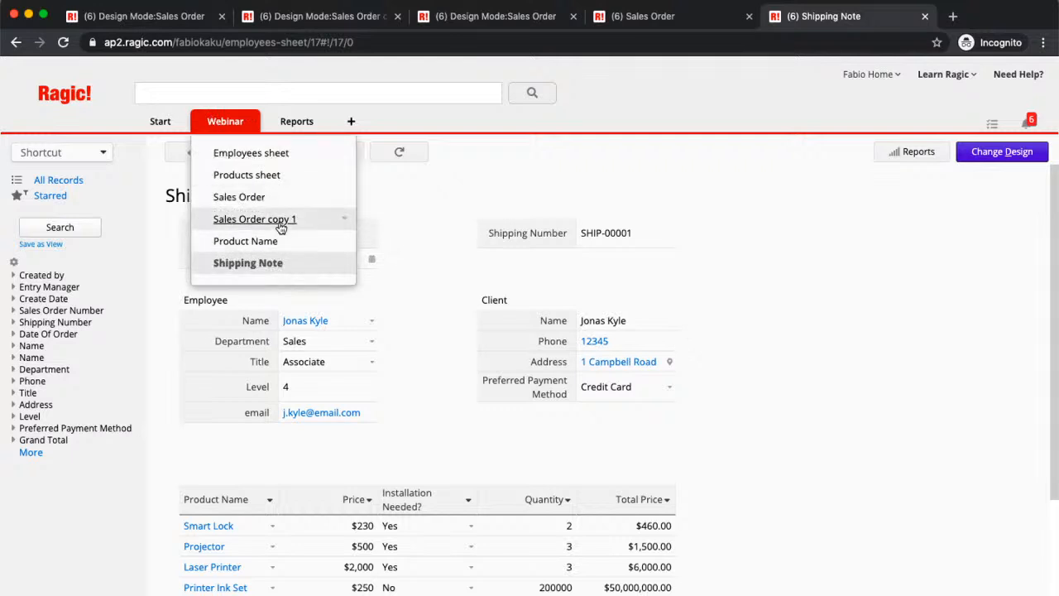
pyautogui.click(287, 197)
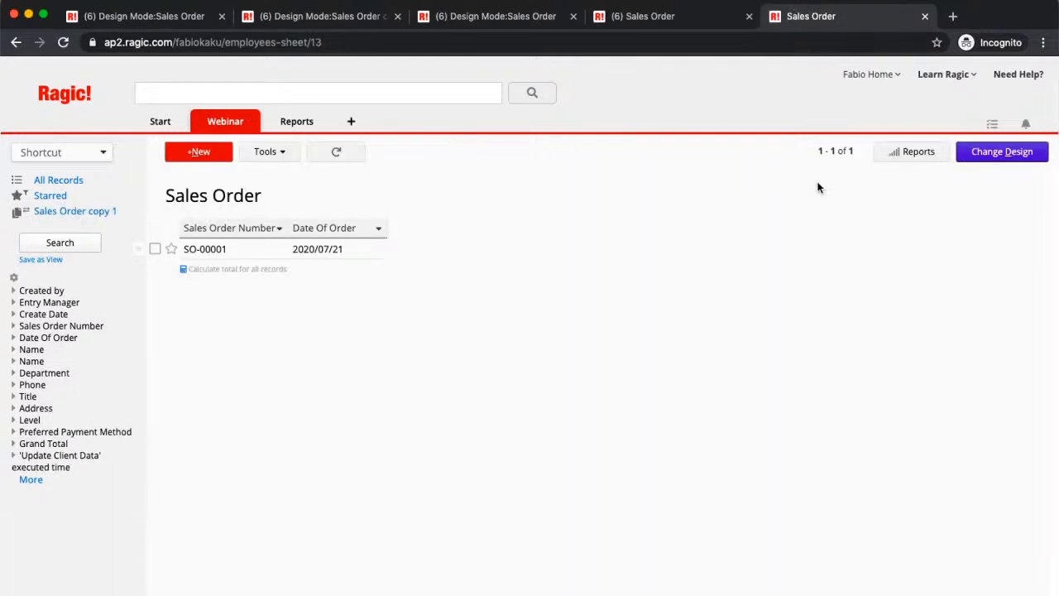
pyautogui.click(993, 157)
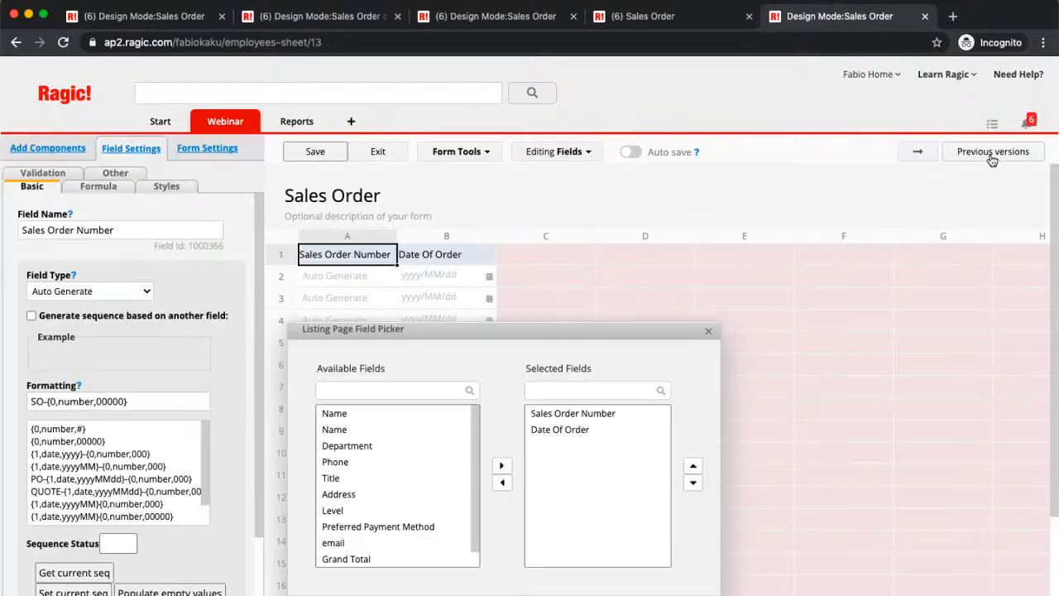
pyautogui.click(918, 152)
# - Review the field mappings and advanced options of the Update Client Data button, then save the Sales Order design
pyautogui.scroll(-2, 589, 345)
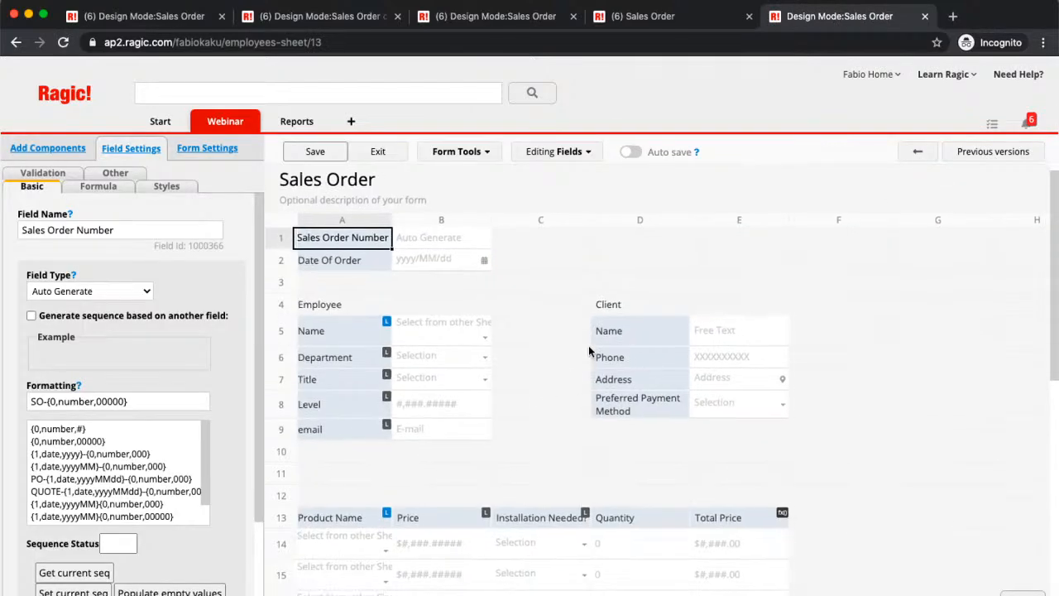
pyautogui.click(462, 153)
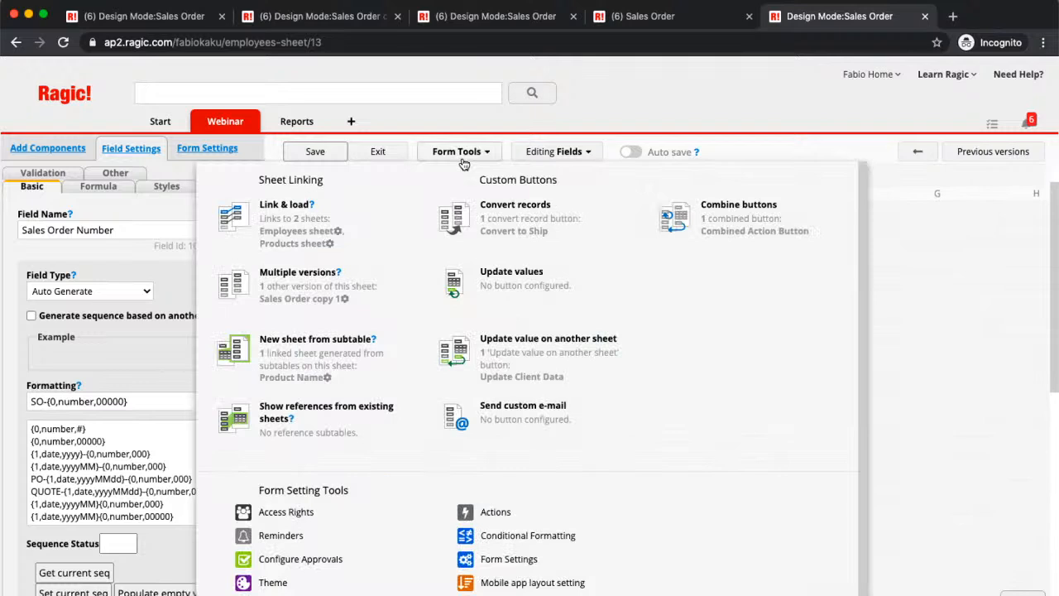
pyautogui.click(534, 378)
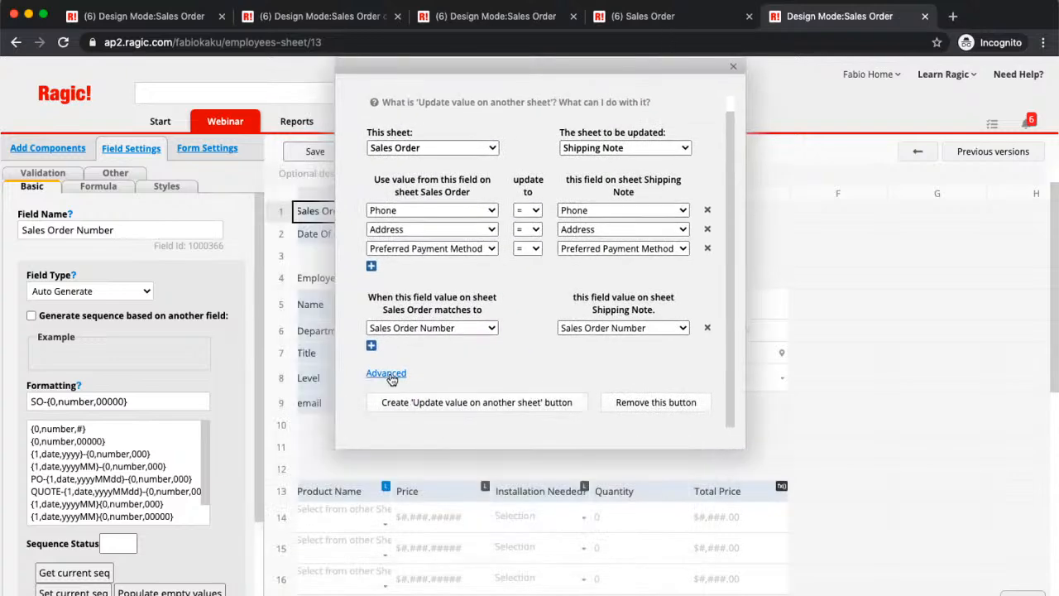
pyautogui.click(387, 375)
pyautogui.scroll(-2, 541, 312)
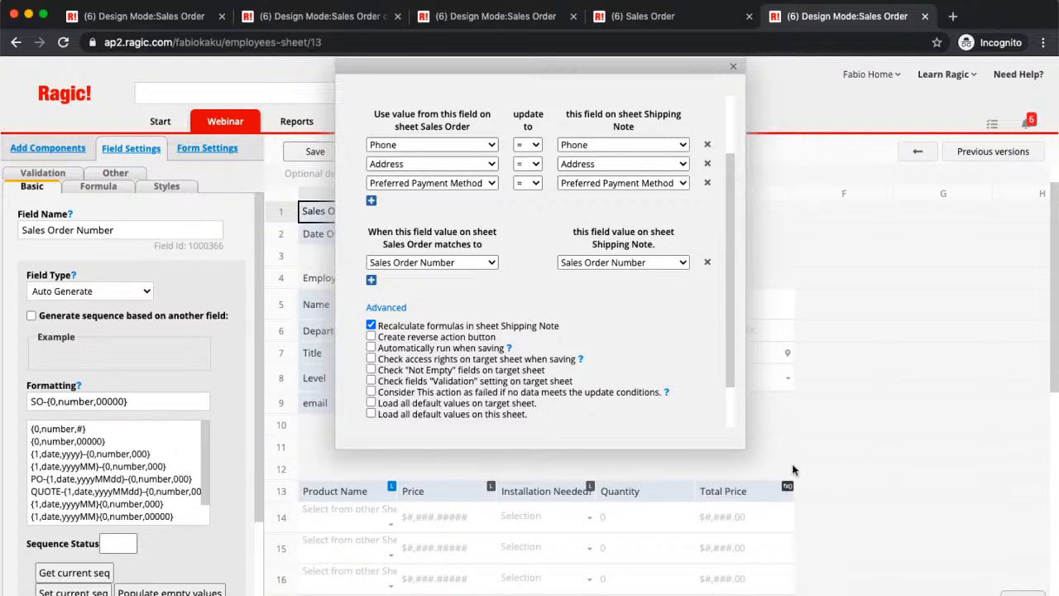
pyautogui.scroll(-1, 683, 371)
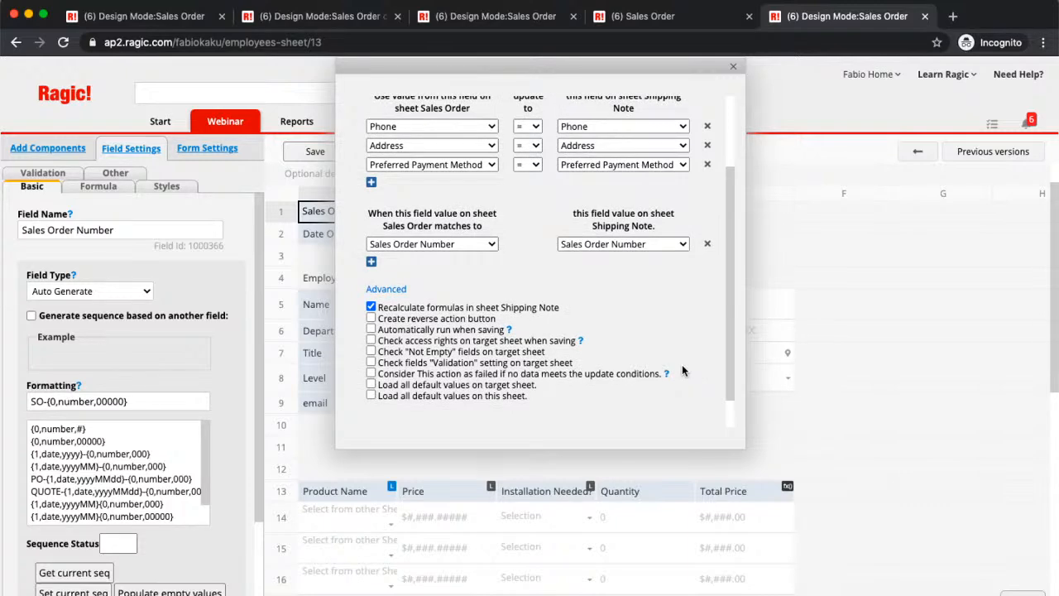
pyautogui.scroll(5, 684, 371)
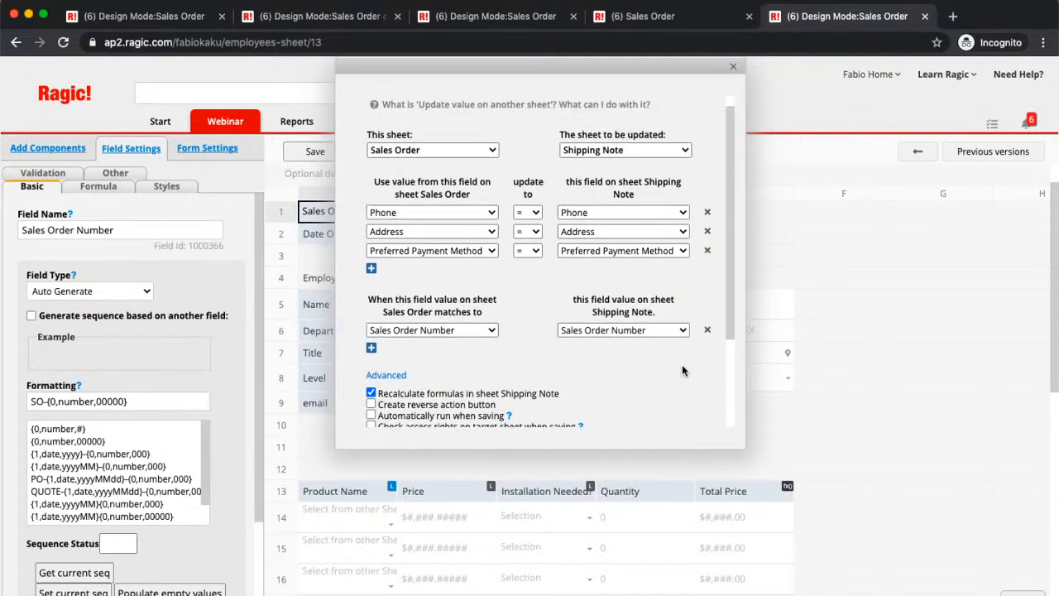
pyautogui.click(734, 66)
pyautogui.click(322, 153)
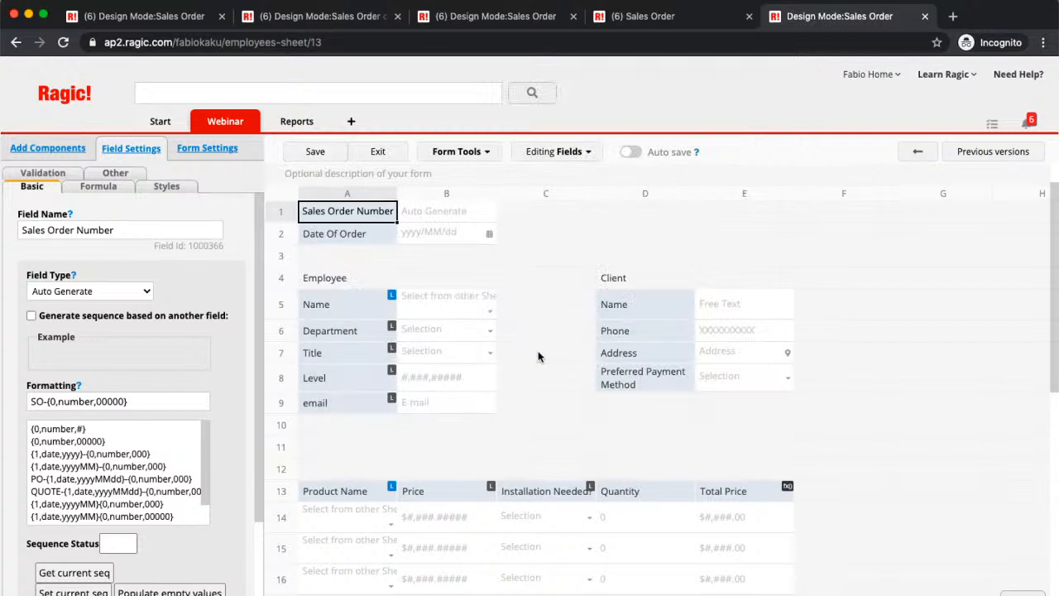
# - View the link settings of the employee Name field and the overview of the form's sheet linking and custom button tools
pyautogui.scroll(1, 538, 358)
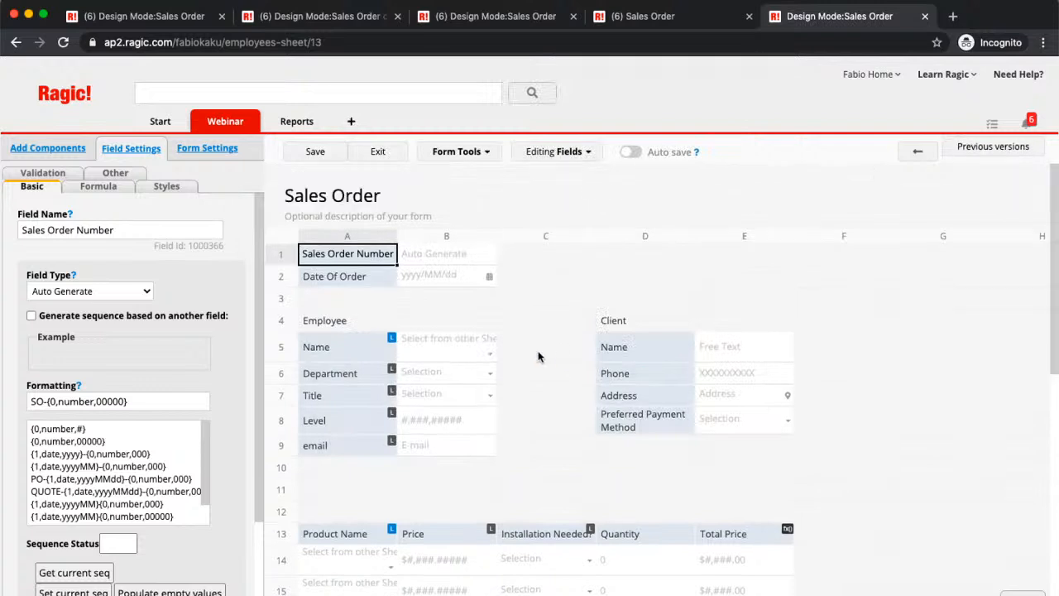
pyautogui.click(390, 345)
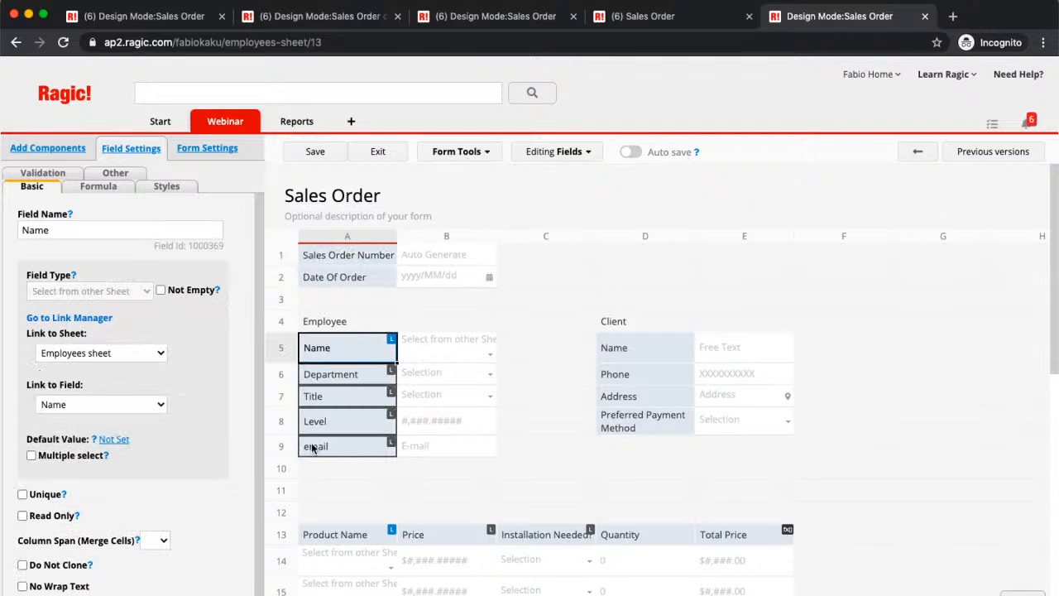
pyautogui.scroll(-2, 313, 448)
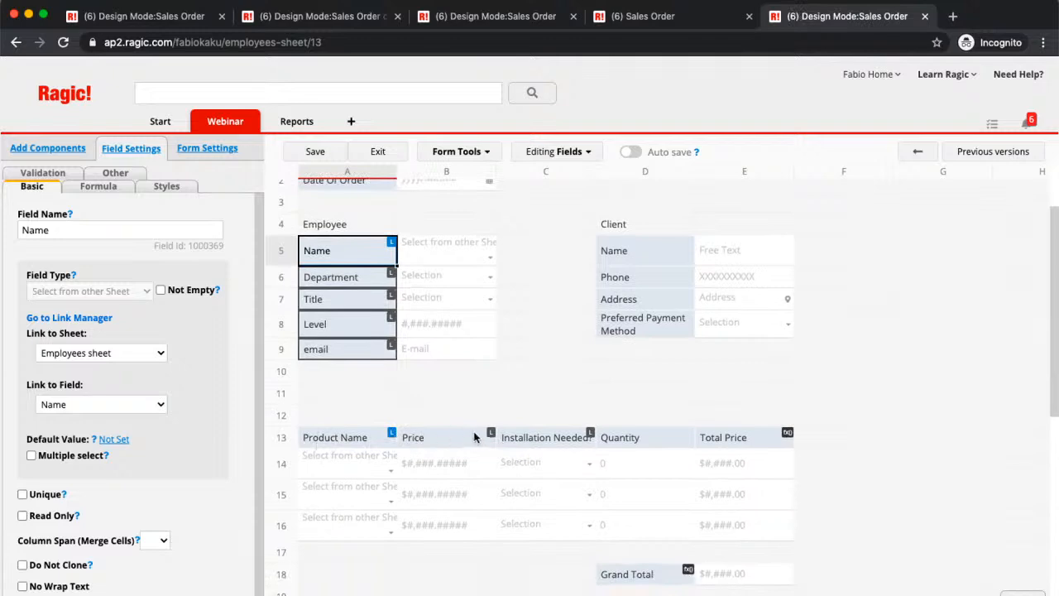
pyautogui.click(487, 157)
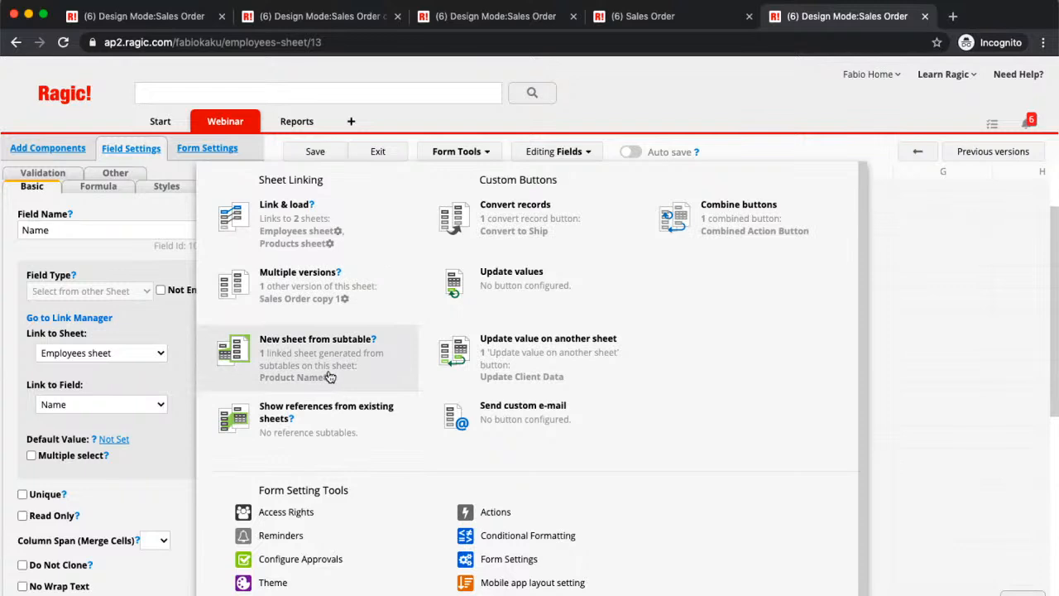
# - Add a dynamic filter to the Employees sheet link so that its Department equals the Department field on the Sales Order sheet
pyautogui.click(339, 231)
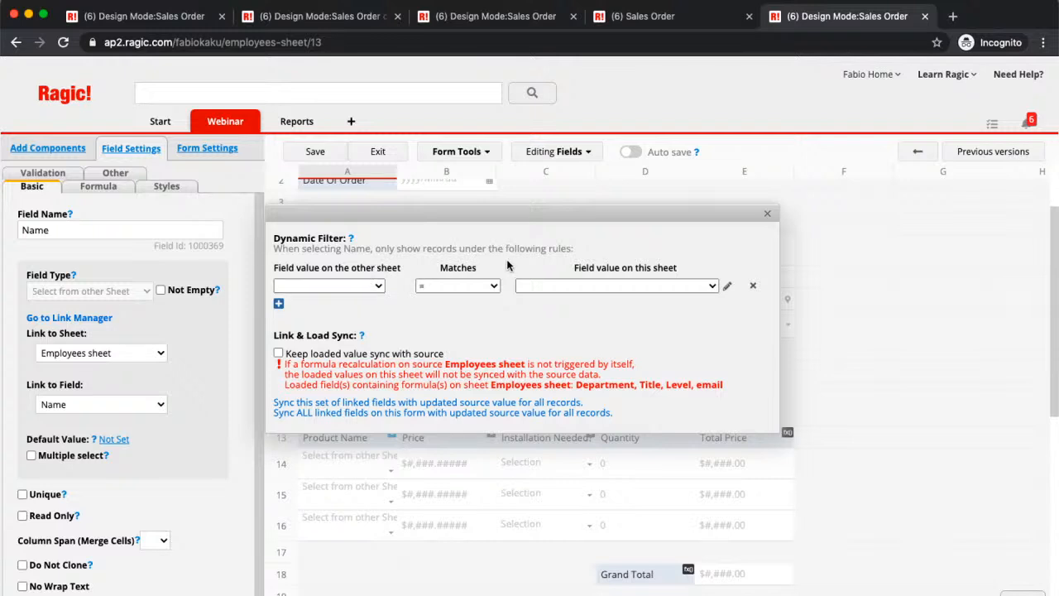
pyautogui.click(358, 285)
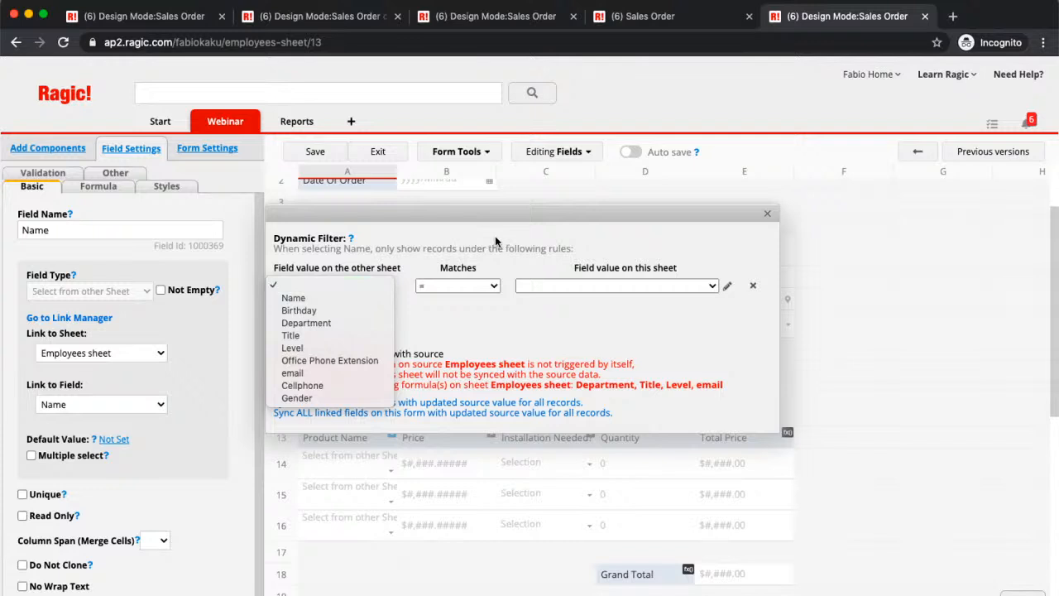
pyautogui.click(449, 306)
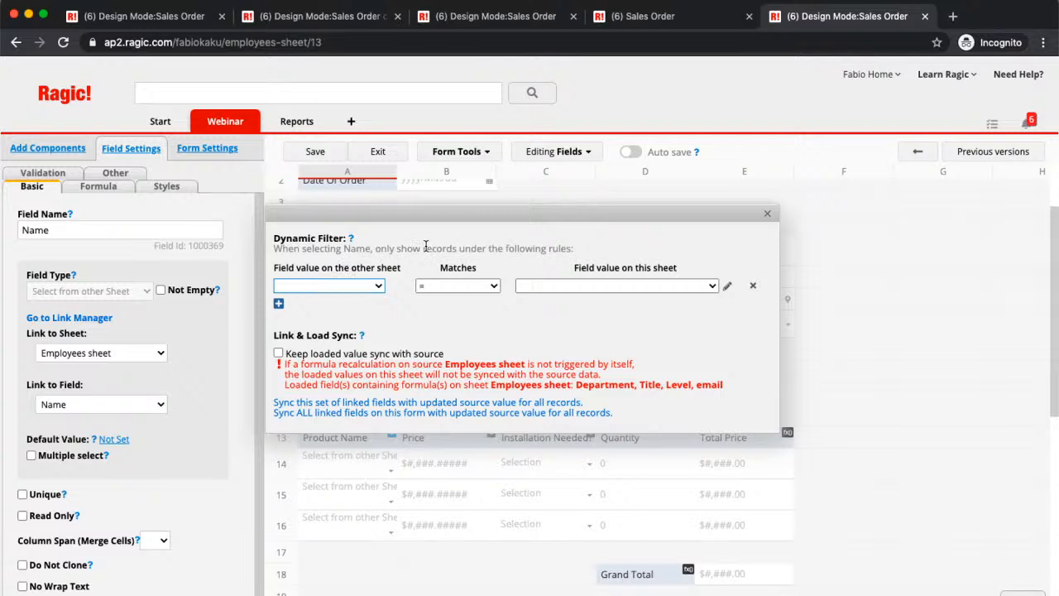
pyautogui.scroll(2, 840, 281)
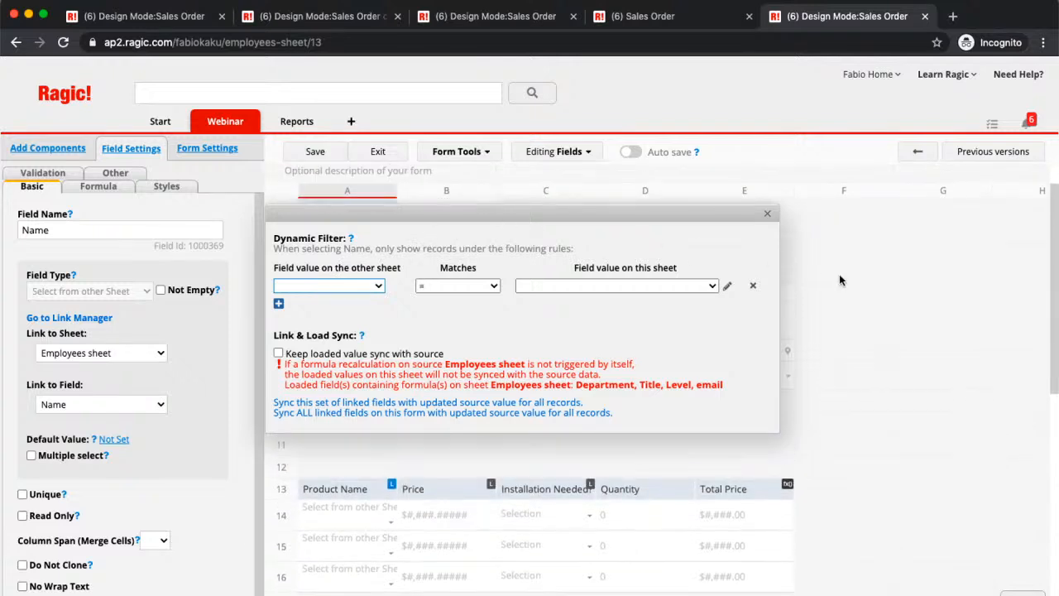
pyautogui.moveTo(647, 218); pyautogui.dragTo(668, 404)
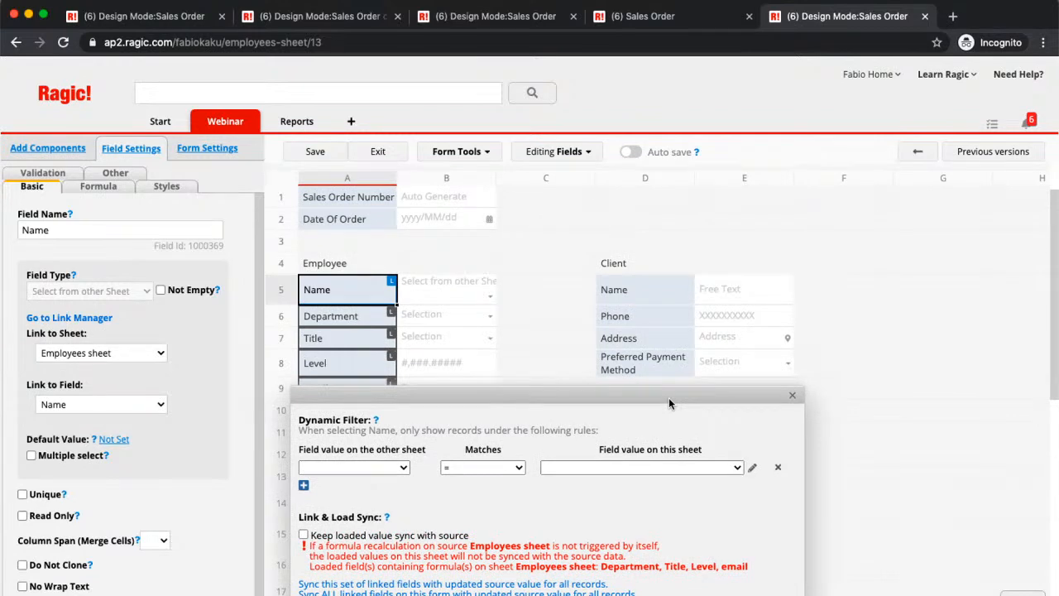
pyautogui.moveTo(669, 398); pyautogui.dragTo(797, 273)
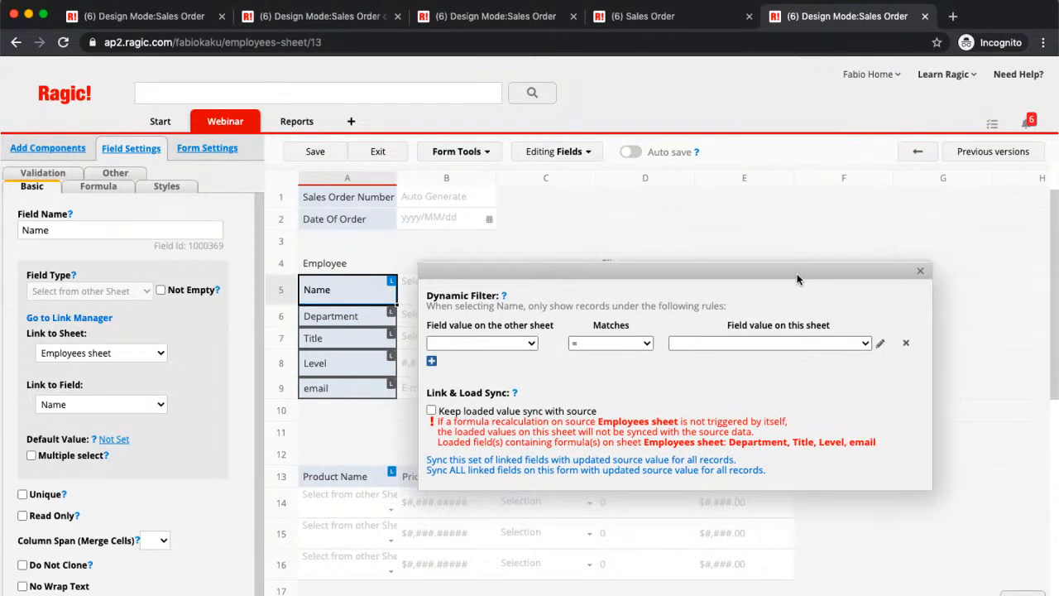
pyautogui.click(497, 343)
pyautogui.click(495, 379)
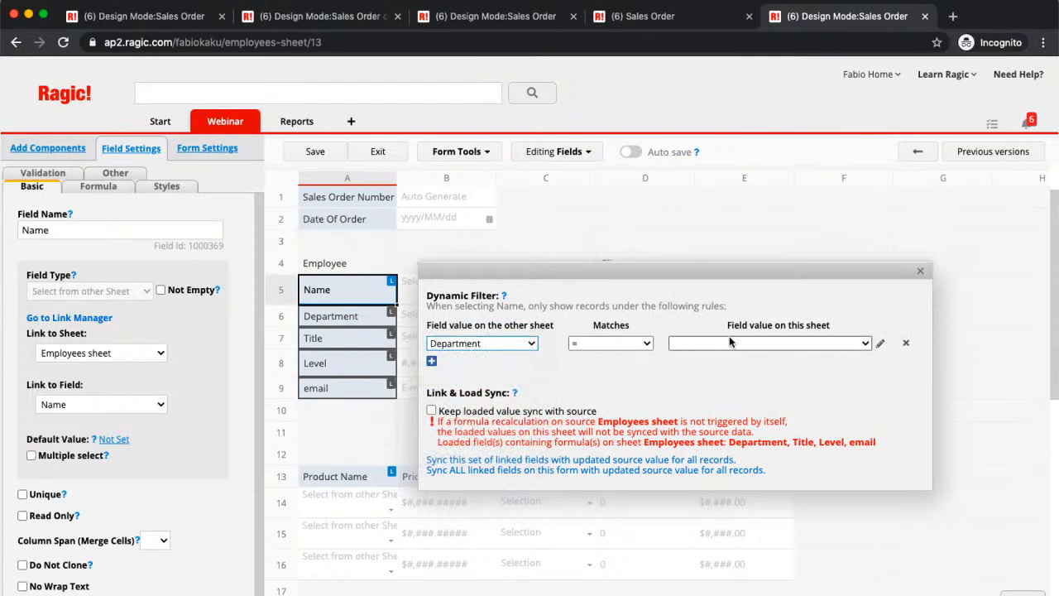
pyautogui.click(721, 346)
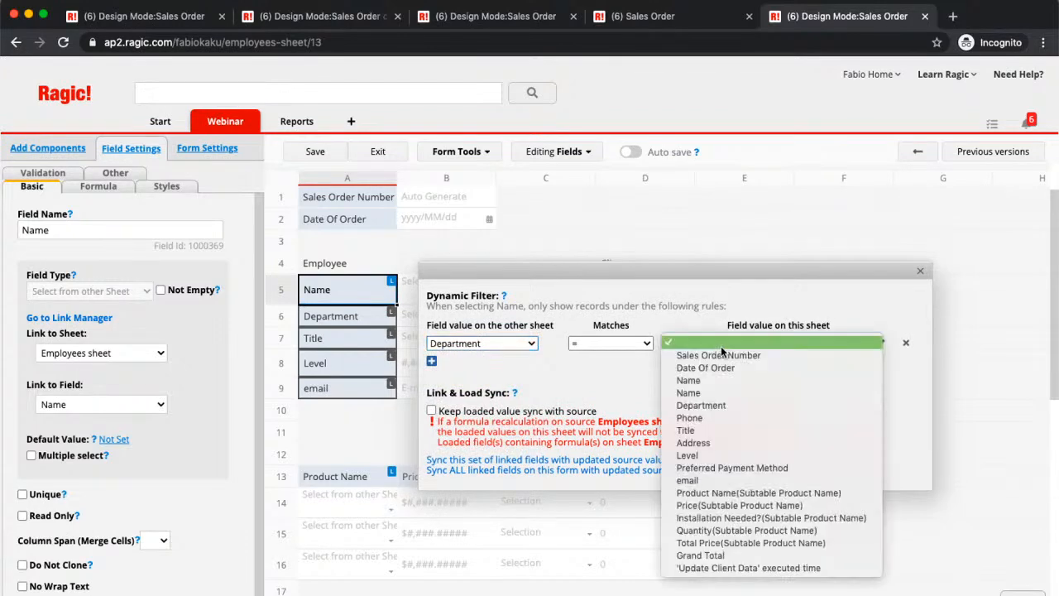
pyautogui.click(723, 405)
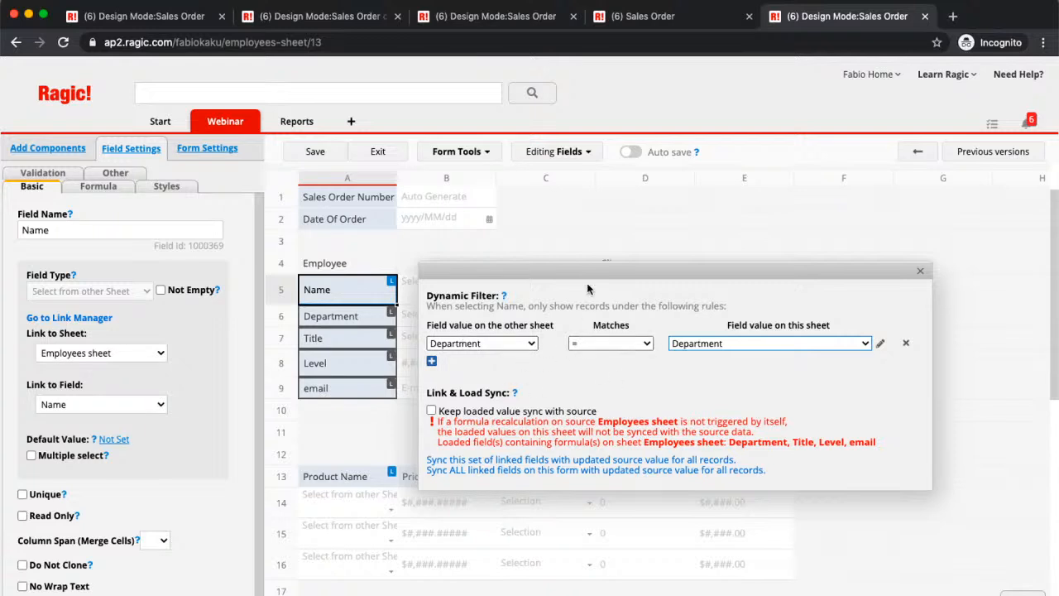
# - Save the Sales Order design with the new filter and leave design mode
pyautogui.moveTo(585, 273); pyautogui.dragTo(568, 347)
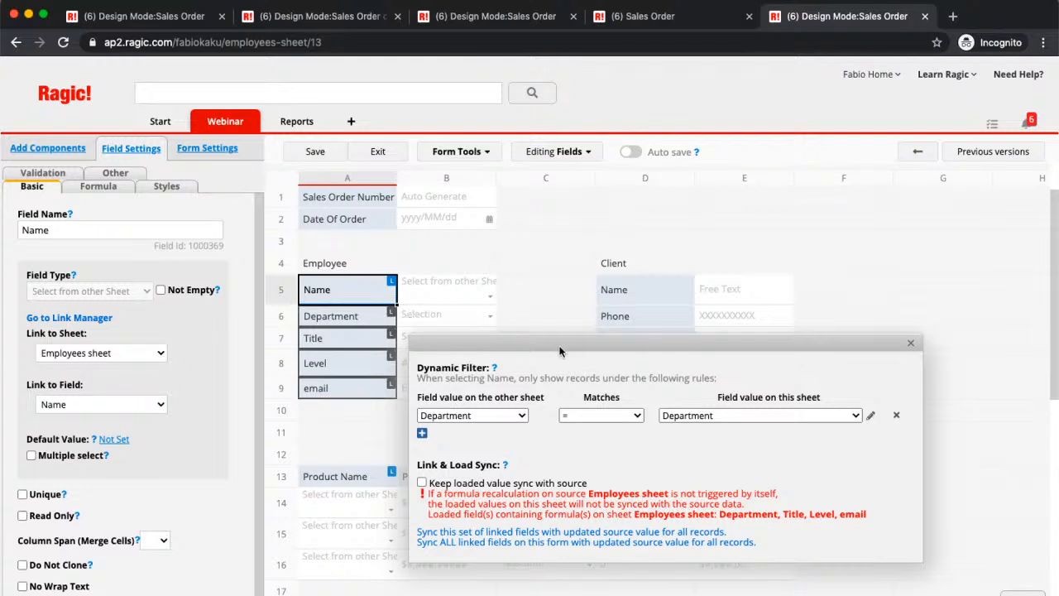
pyautogui.moveTo(560, 350); pyautogui.dragTo(573, 322)
pyautogui.click(312, 154)
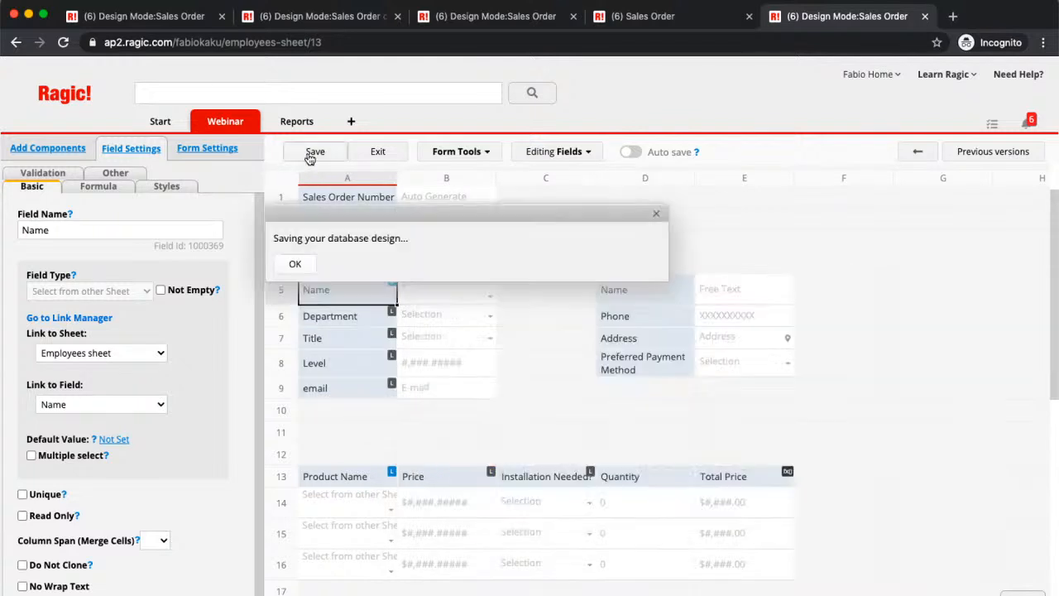
pyautogui.click(376, 152)
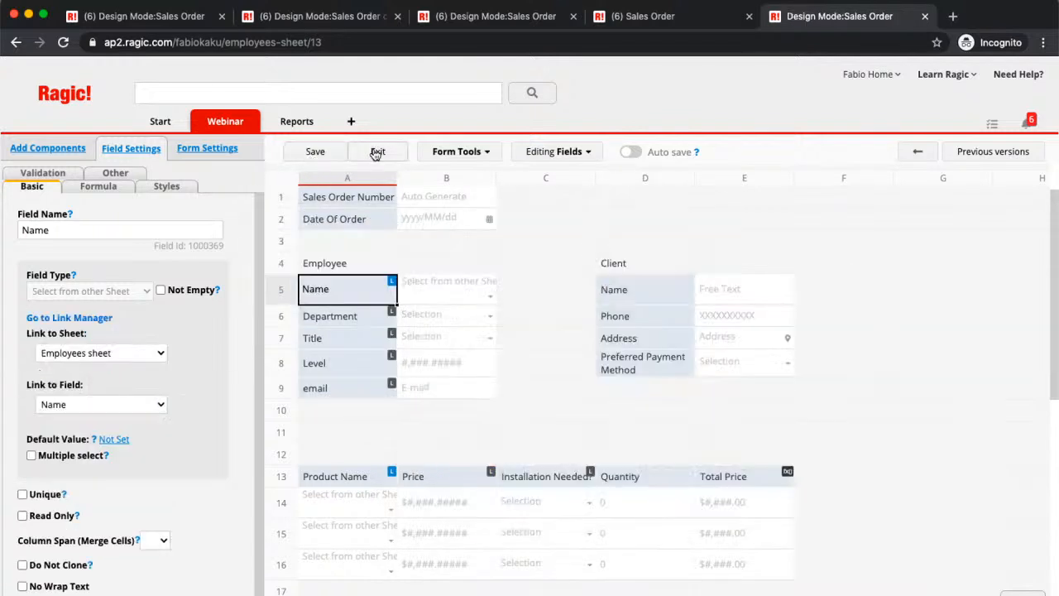
# - Start a new sales order with Department set to Marketing and check the employees offered for the Name field
pyautogui.click(253, 159)
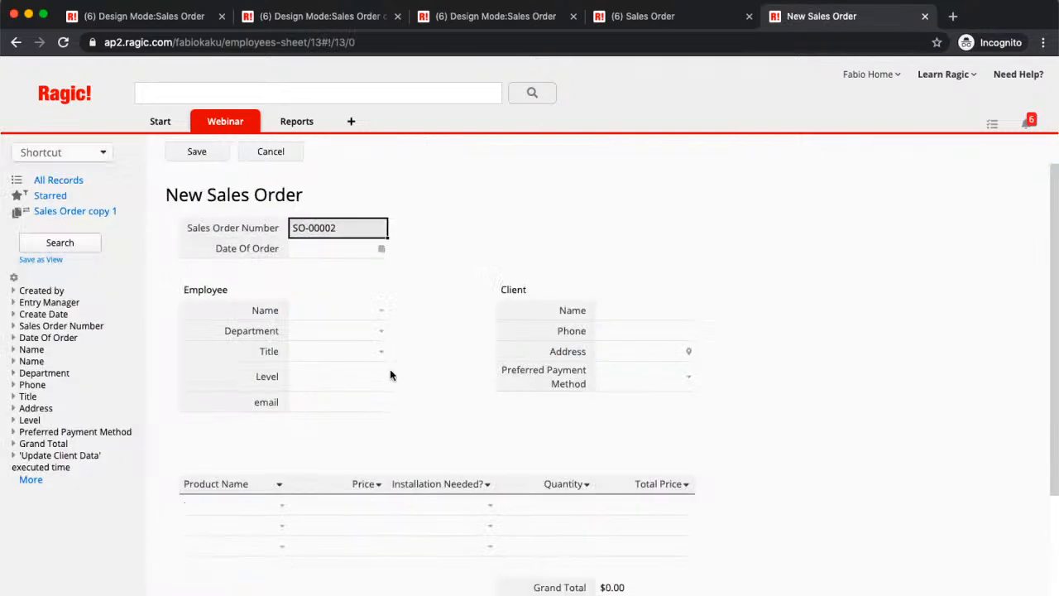
pyautogui.click(382, 332)
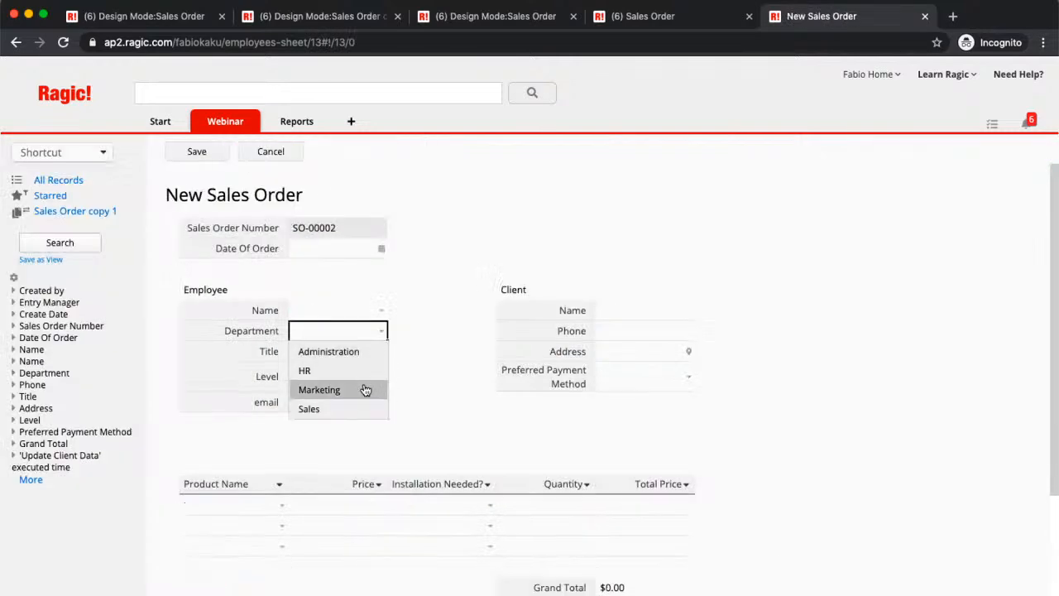
pyautogui.click(365, 389)
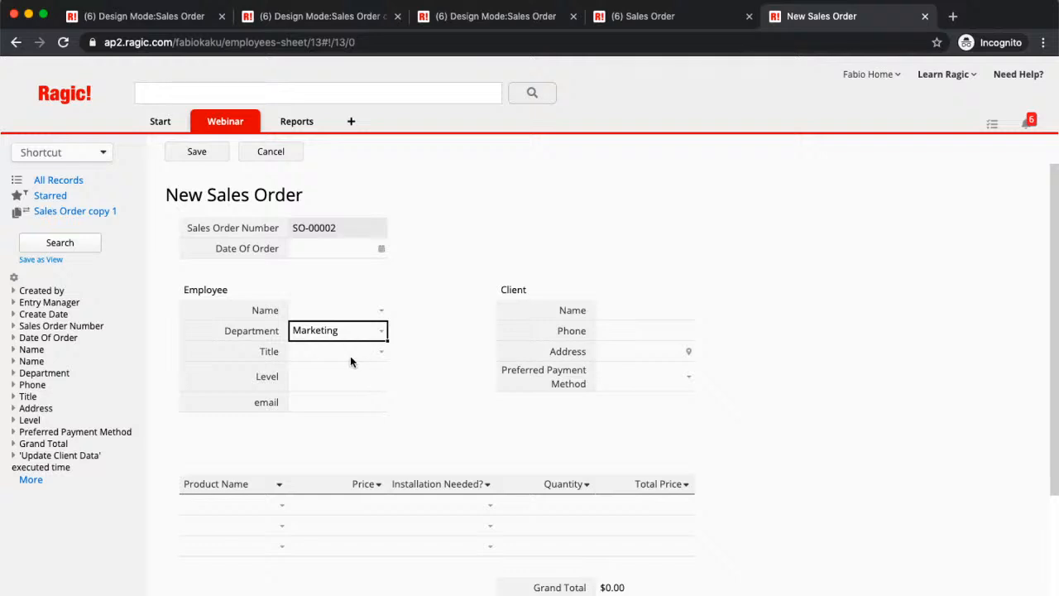
pyautogui.click(383, 313)
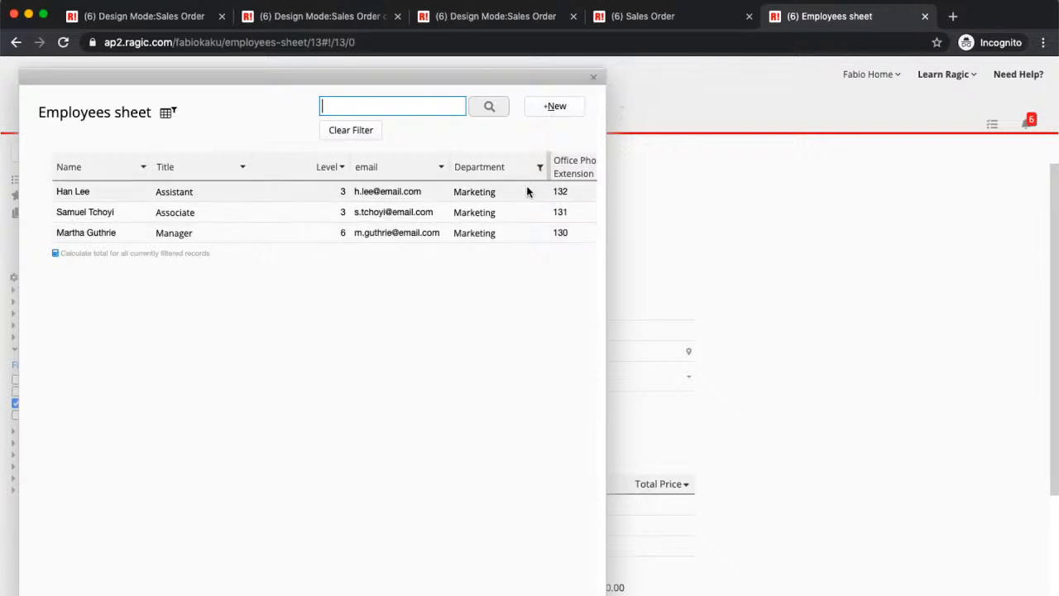
pyautogui.click(593, 77)
# - Change Department to Administration, check the employees offered for the Name field, and discard the new sales order
pyautogui.click(380, 331)
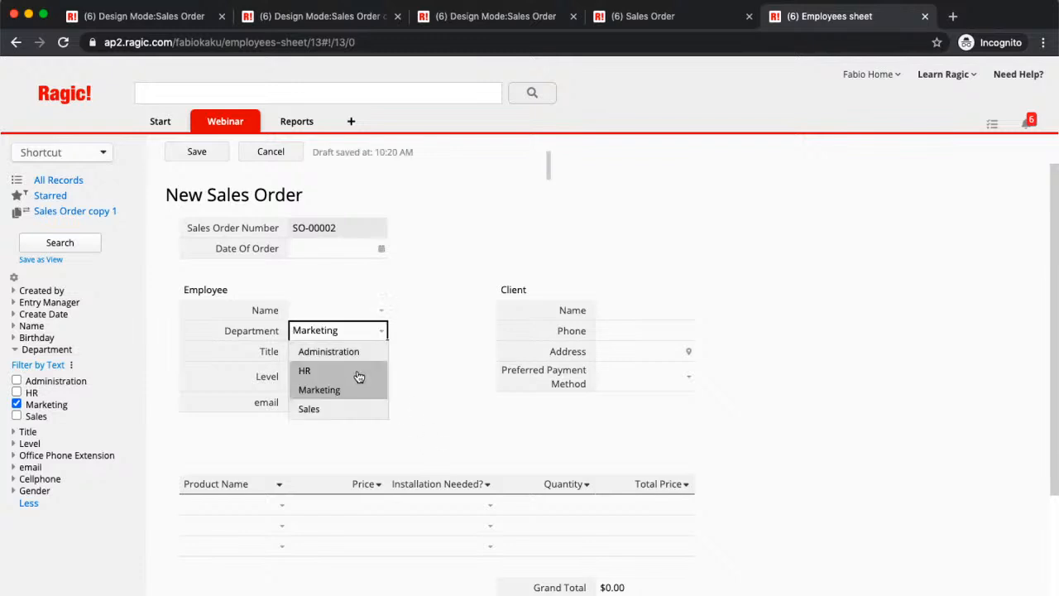
pyautogui.click(353, 362)
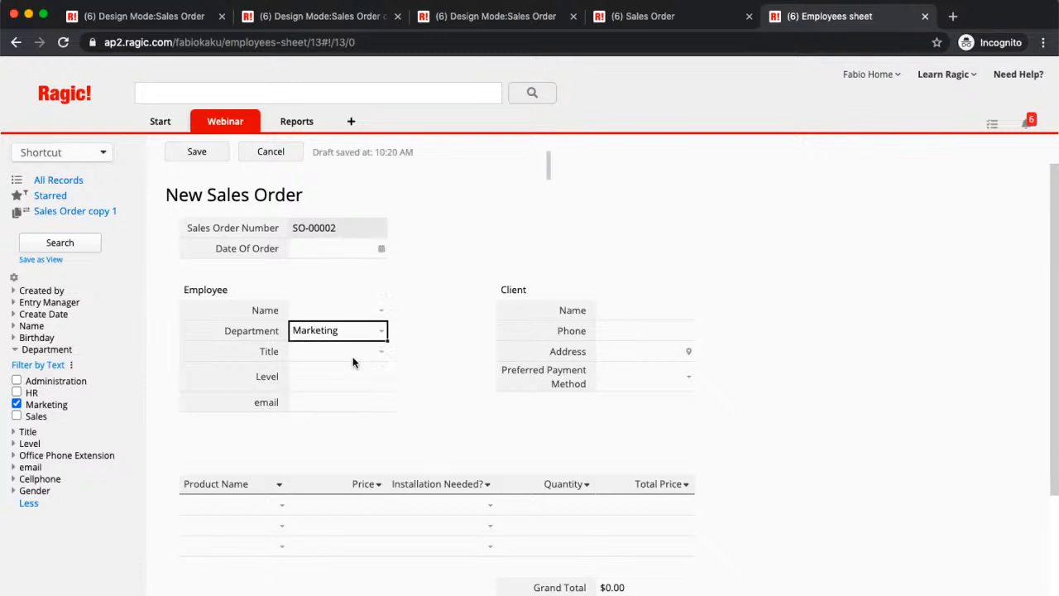
pyautogui.click(382, 332)
pyautogui.click(367, 350)
pyautogui.click(381, 312)
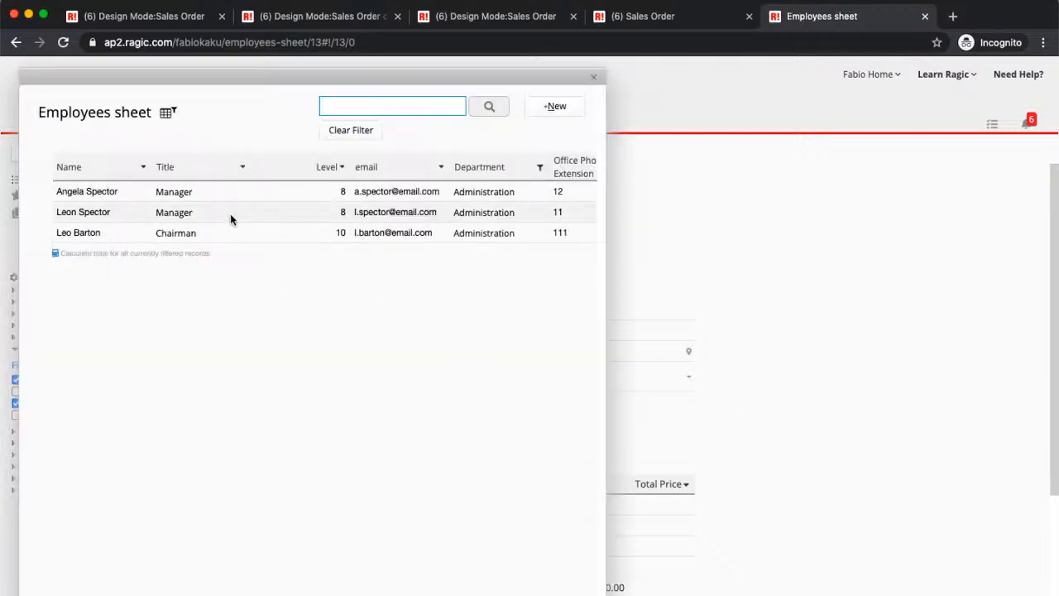
pyautogui.click(593, 77)
pyautogui.click(271, 154)
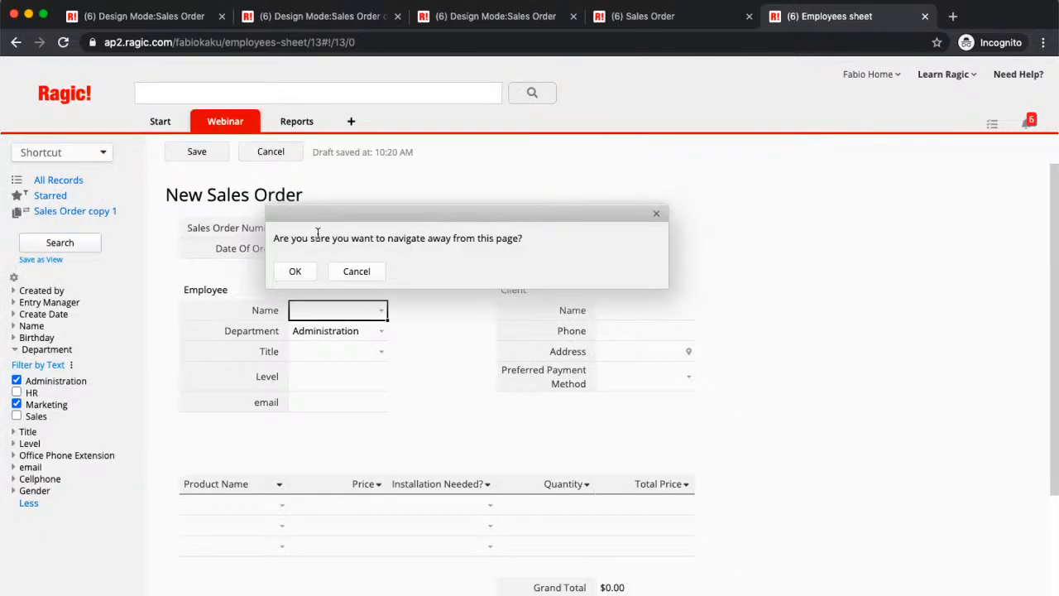
pyautogui.click(308, 273)
# - Return to the form page in design mode and review the dynamic filter and sync options of the Employees sheet link
pyautogui.click(1003, 154)
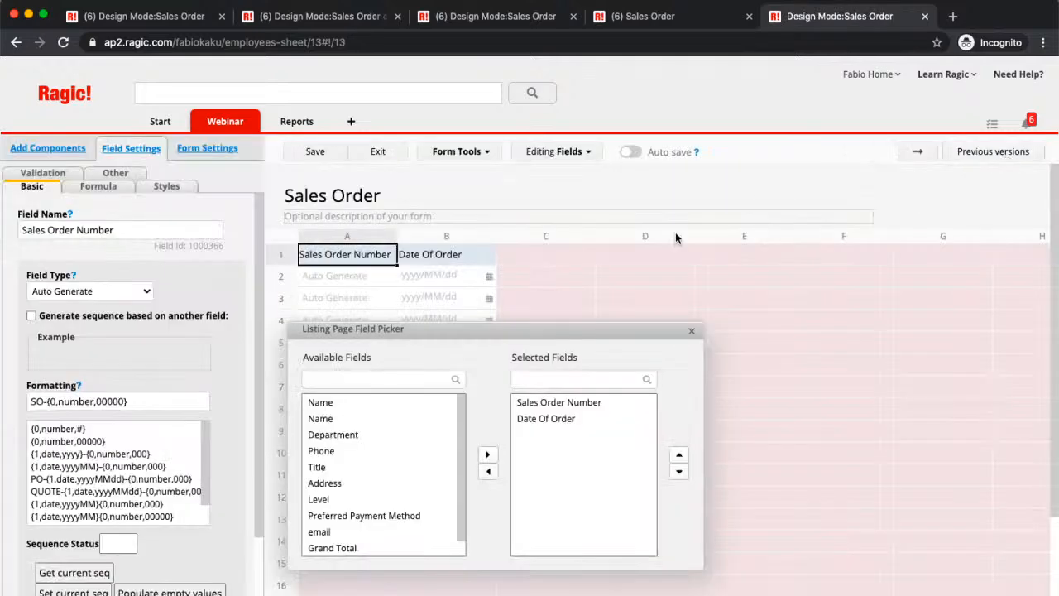
pyautogui.click(925, 158)
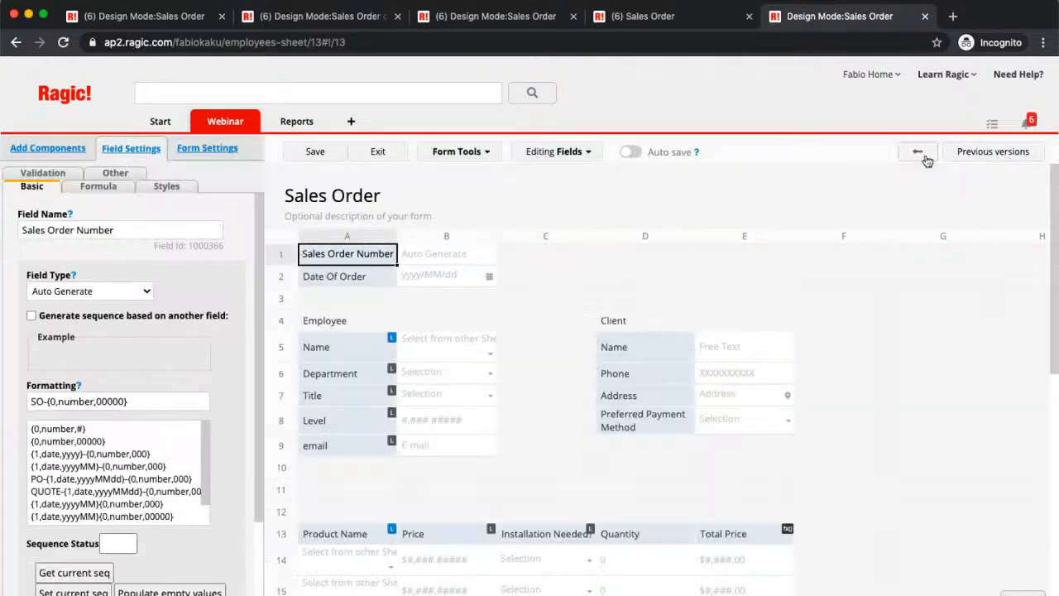
pyautogui.click(468, 157)
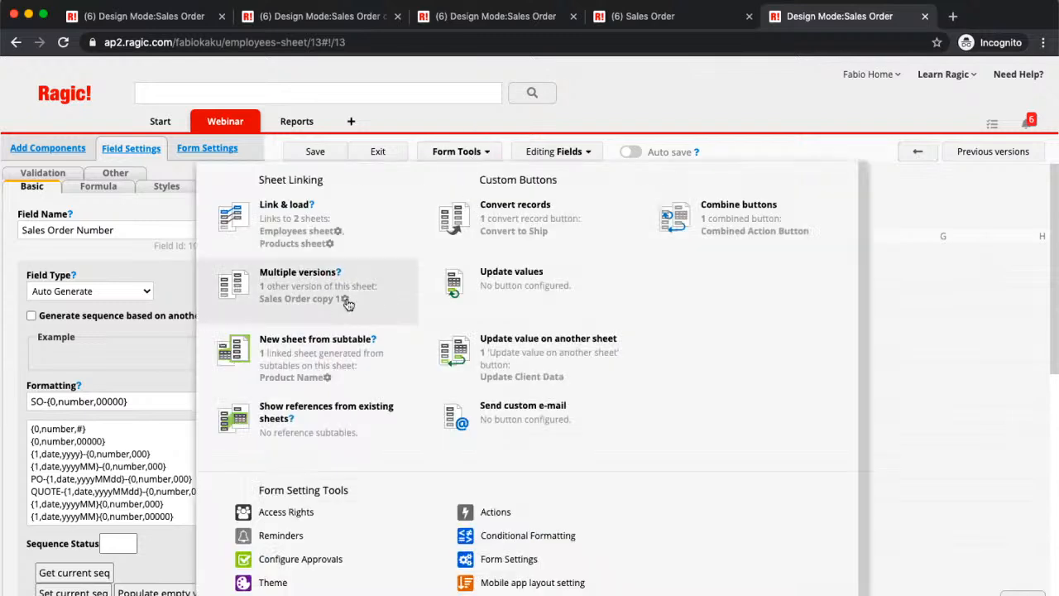
pyautogui.click(348, 303)
pyautogui.click(716, 213)
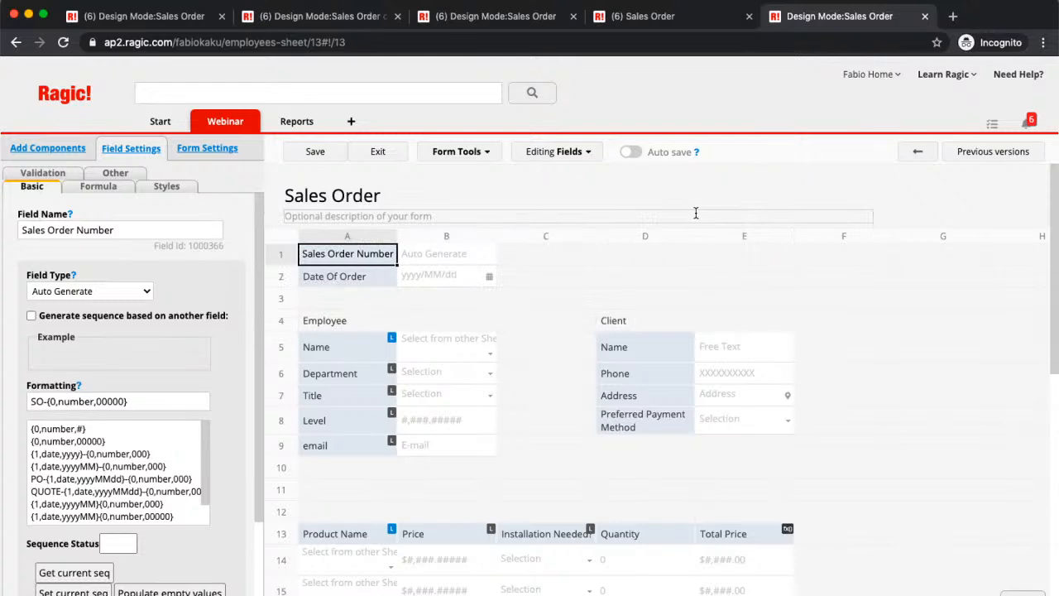
pyautogui.click(478, 157)
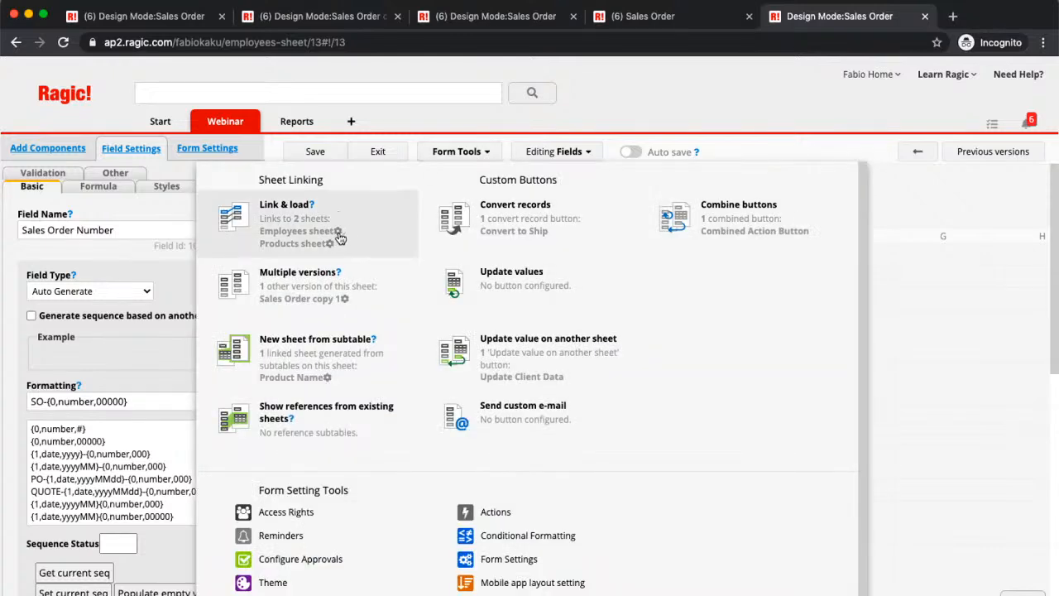
pyautogui.click(338, 234)
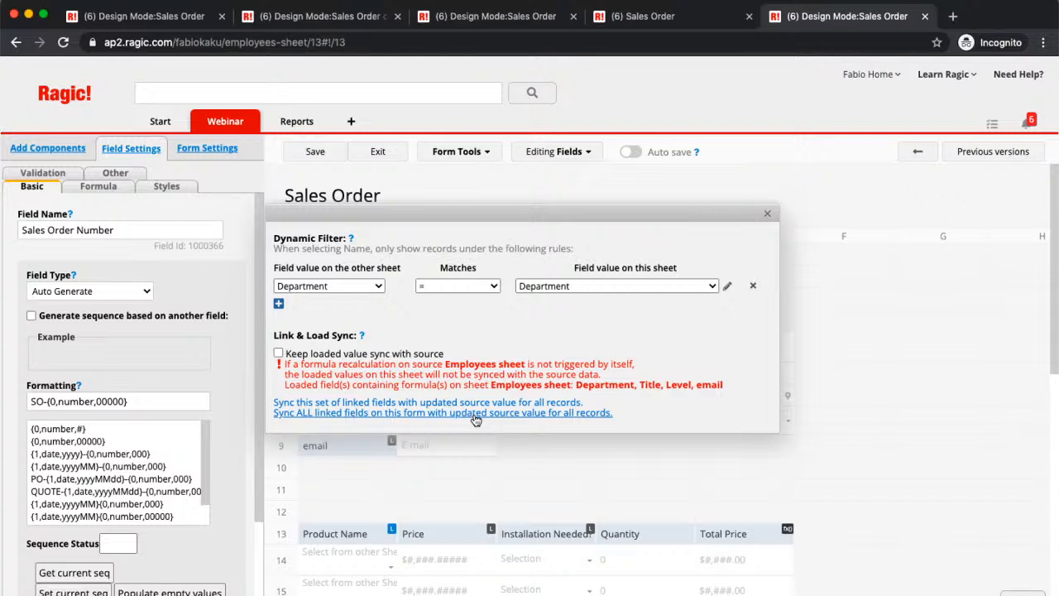
pyautogui.moveTo(576, 212); pyautogui.dragTo(718, 183)
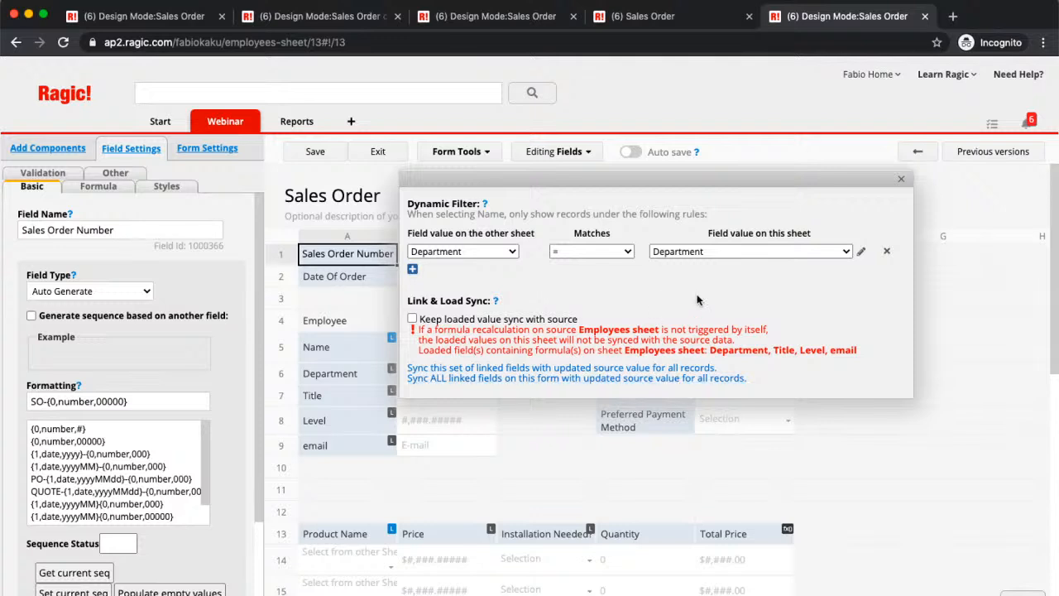
pyautogui.click(904, 182)
# - Create a "Sales Order Multiple Version" button that opens the same record in Sales Order copy 1, then save and exit the design
pyautogui.click(462, 151)
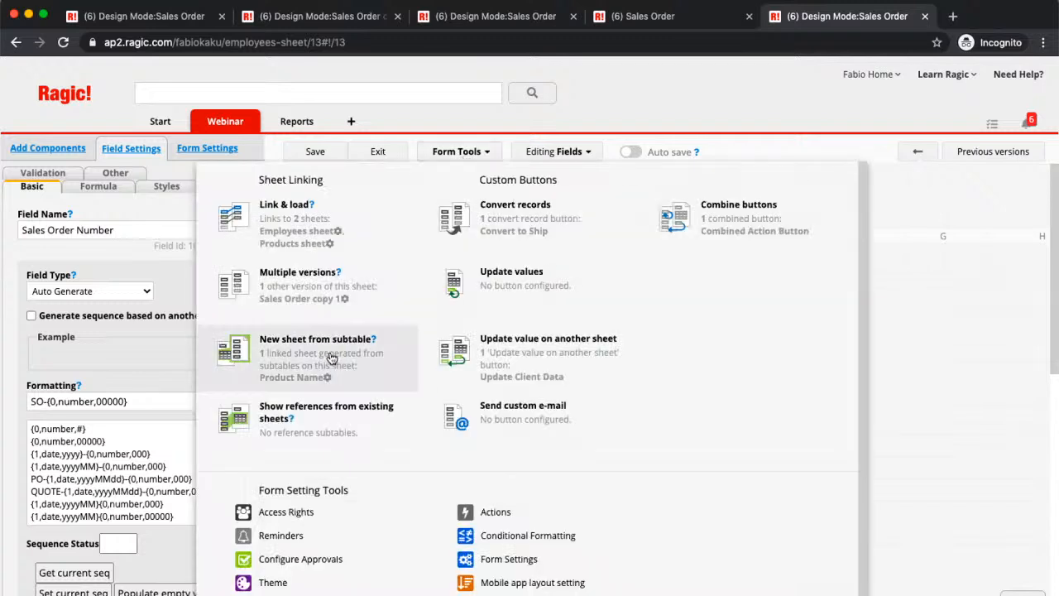
pyautogui.click(348, 305)
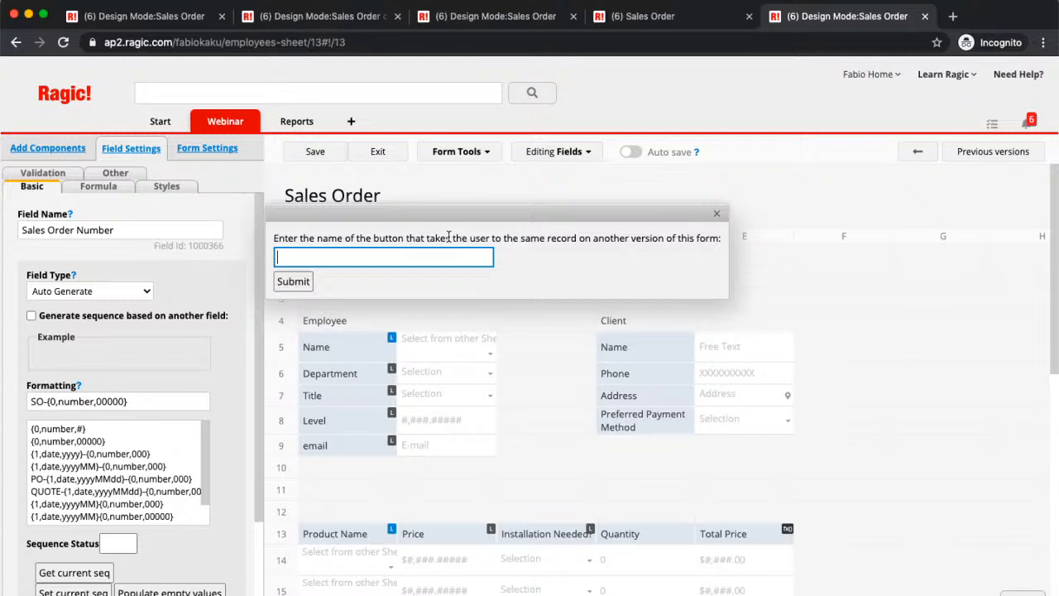
pyautogui.write('Sales Order Multiple Version')
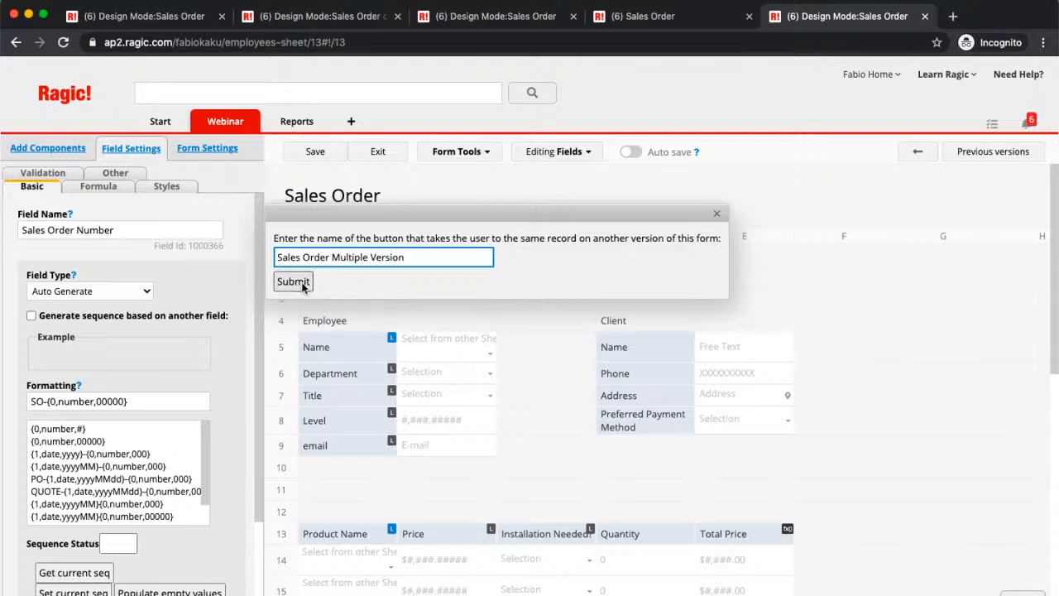
pyautogui.click(294, 282)
pyautogui.click(310, 150)
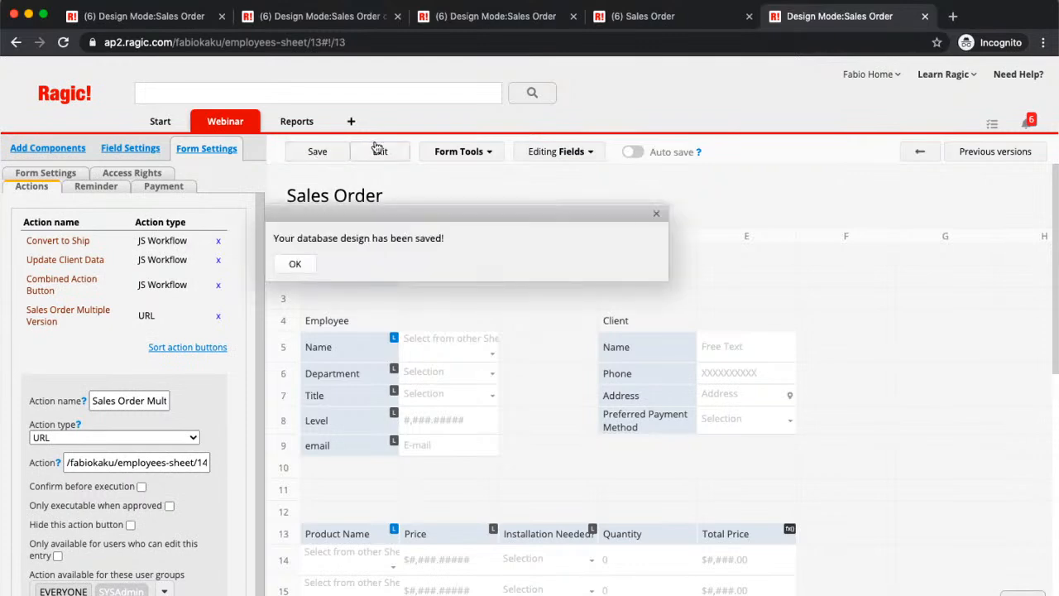
pyautogui.click(381, 152)
# - Run Sales Order Multiple Version on record SO-00001 to view it in Sales Order copy 1, then return to the Sales Order sheet
pyautogui.scroll(-1, 846, 496)
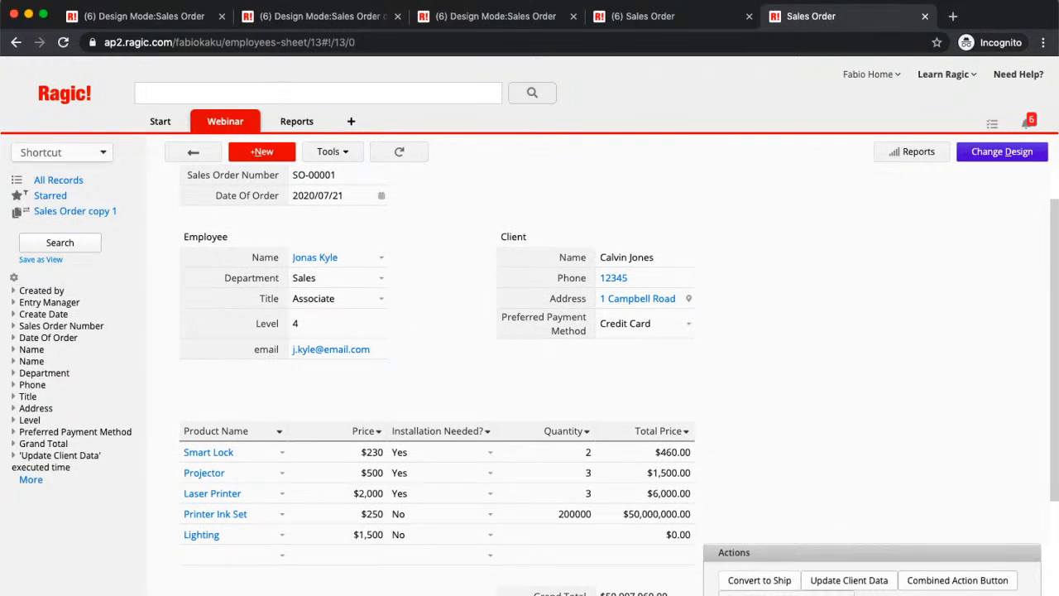
pyautogui.click(760, 580)
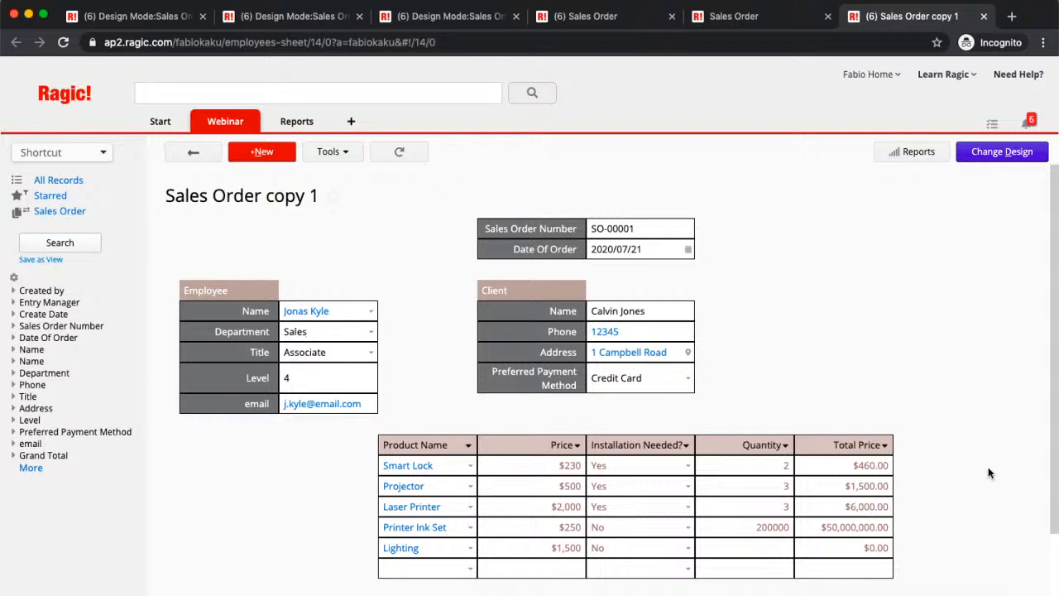
pyautogui.click(748, 17)
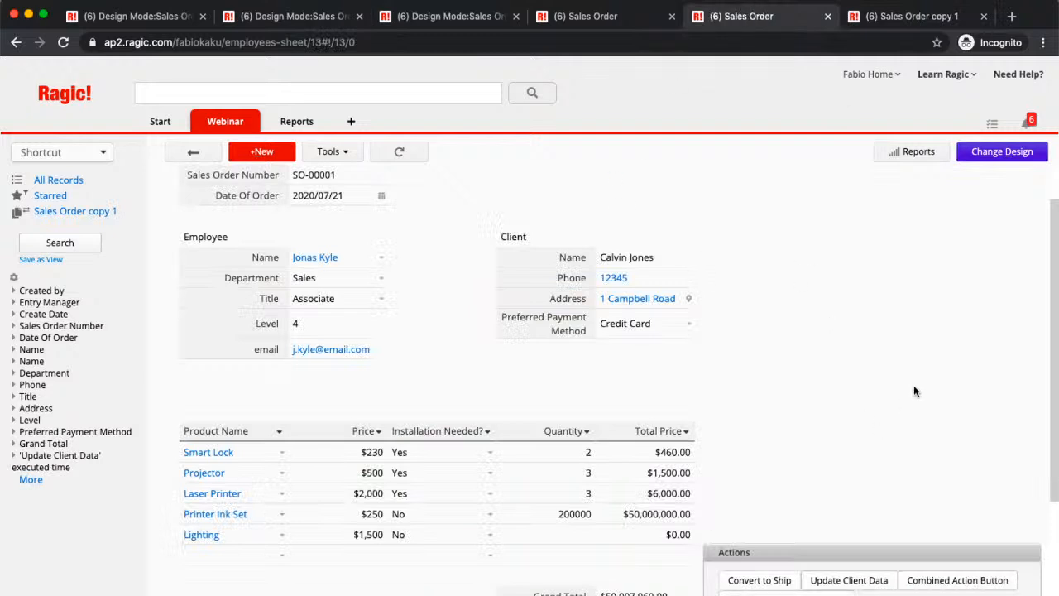
pyautogui.scroll(1, 914, 387)
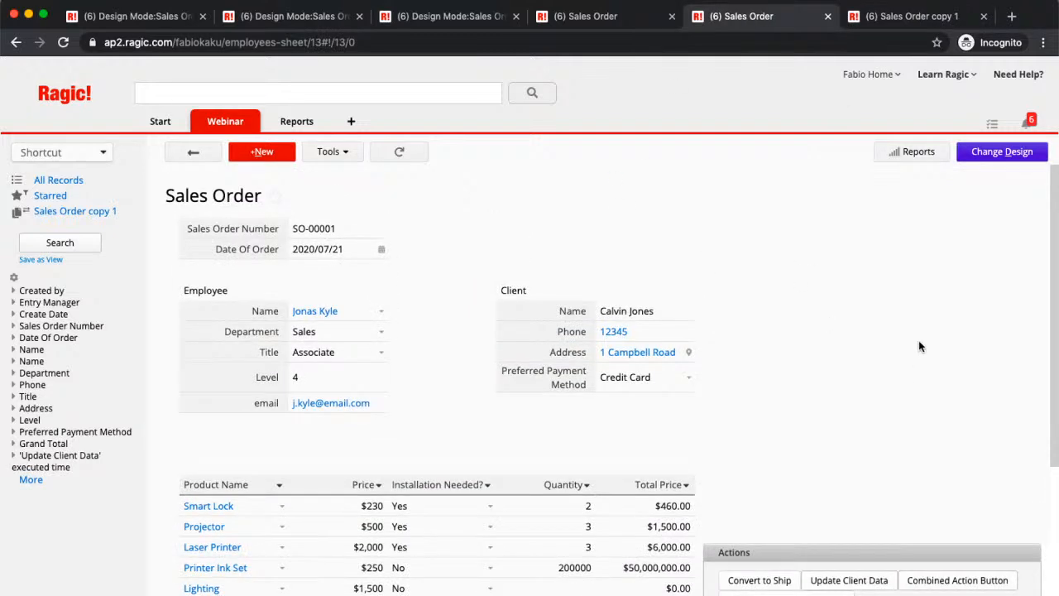
# - Link the subtable's Price field to the Product Name sheet generated from the subtable, then save and exit the Sales Order design
pyautogui.click(976, 157)
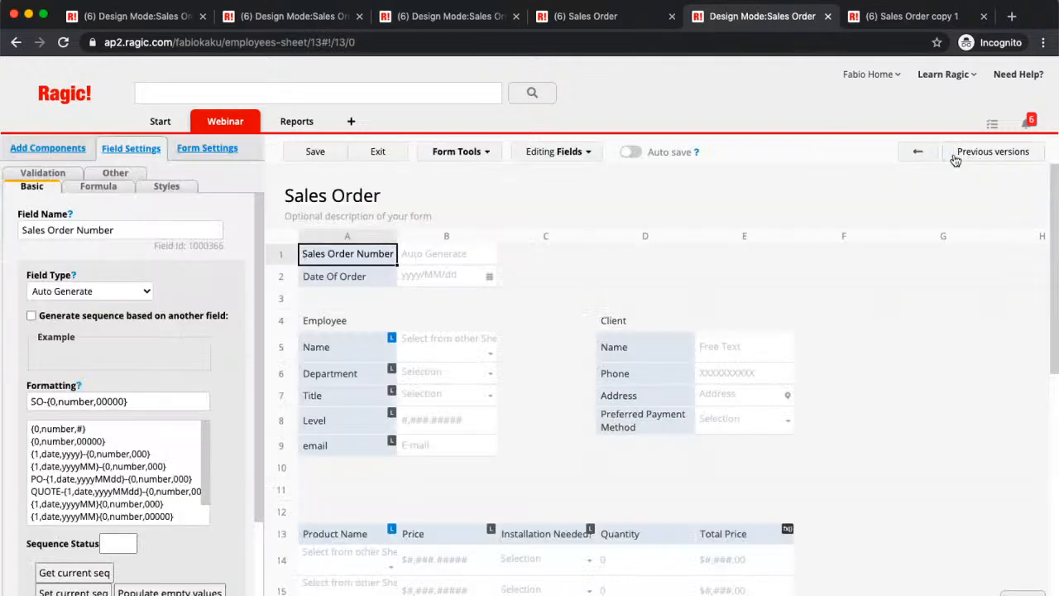
pyautogui.click(467, 152)
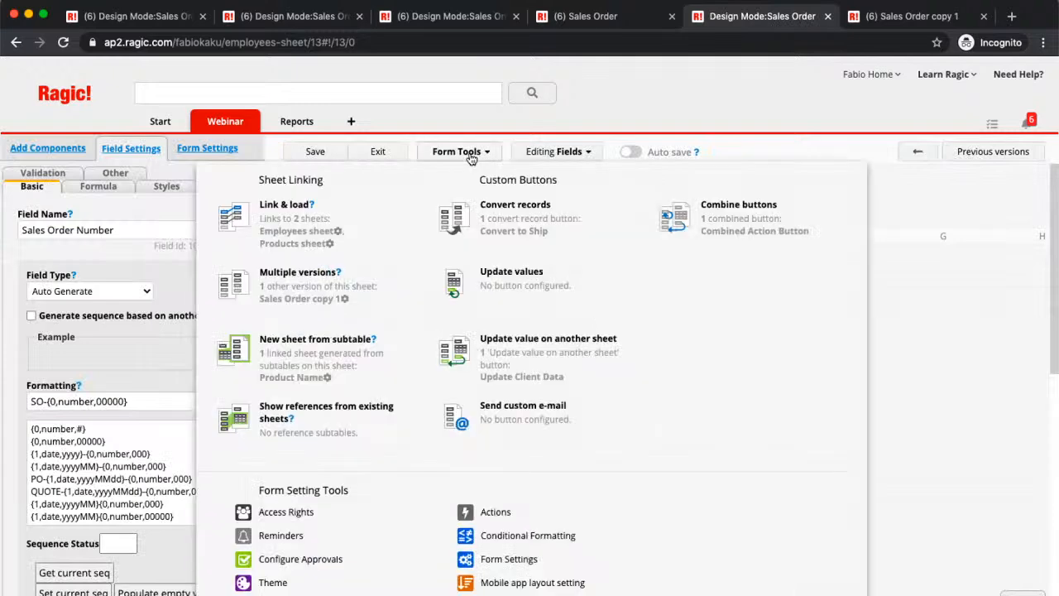
pyautogui.click(329, 378)
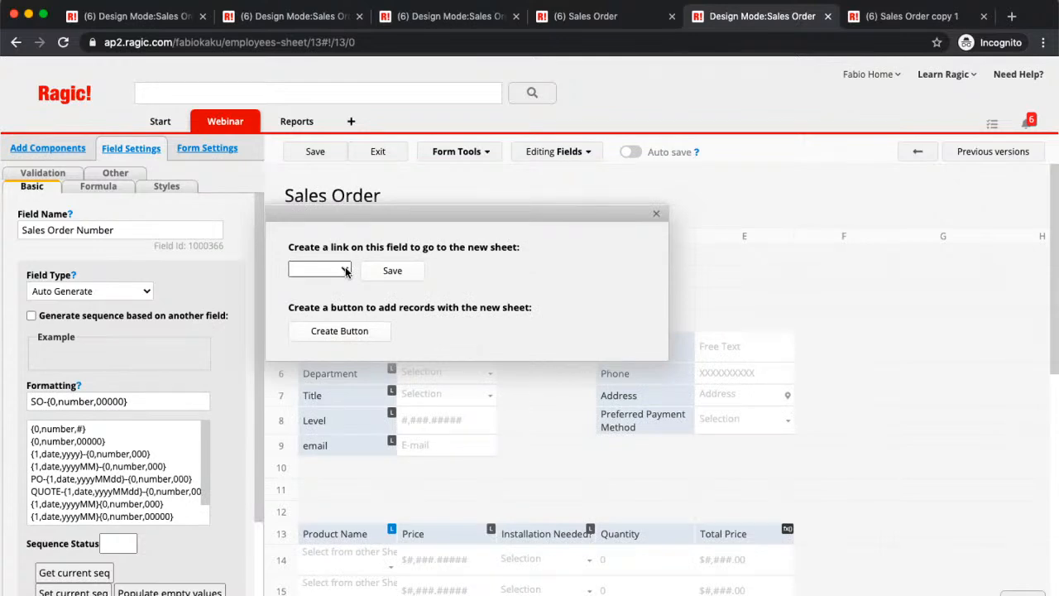
pyautogui.click(346, 272)
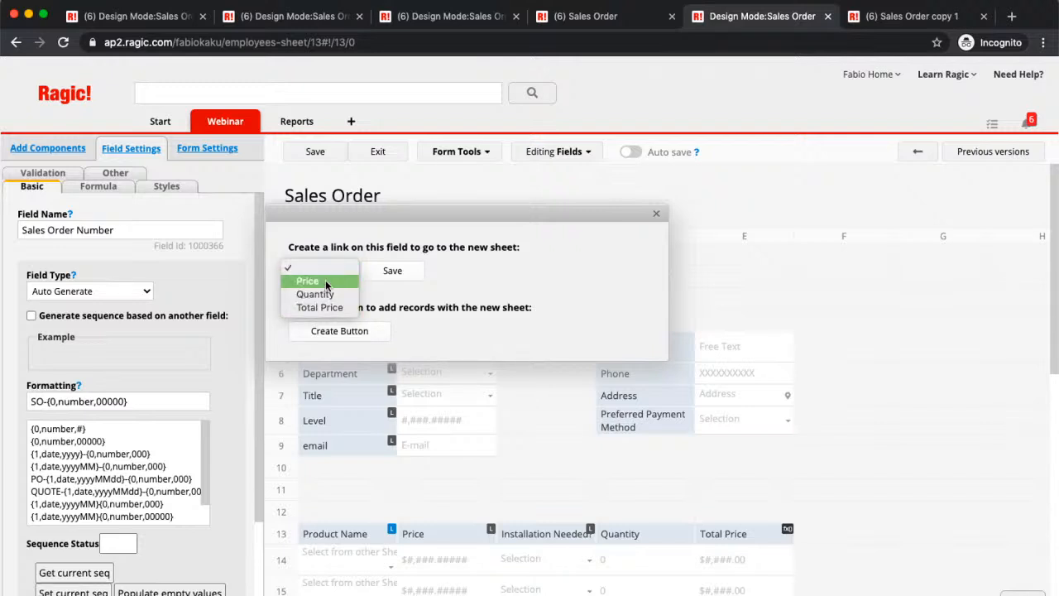
pyautogui.click(324, 292)
pyautogui.click(330, 266)
pyautogui.click(332, 256)
pyautogui.click(379, 270)
pyautogui.click(336, 160)
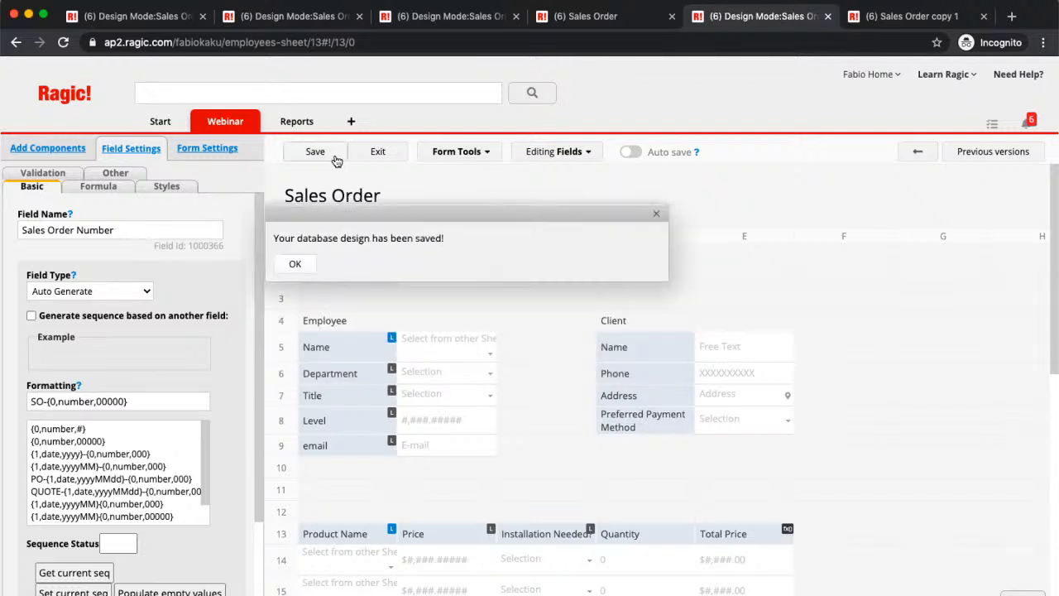
pyautogui.click(377, 158)
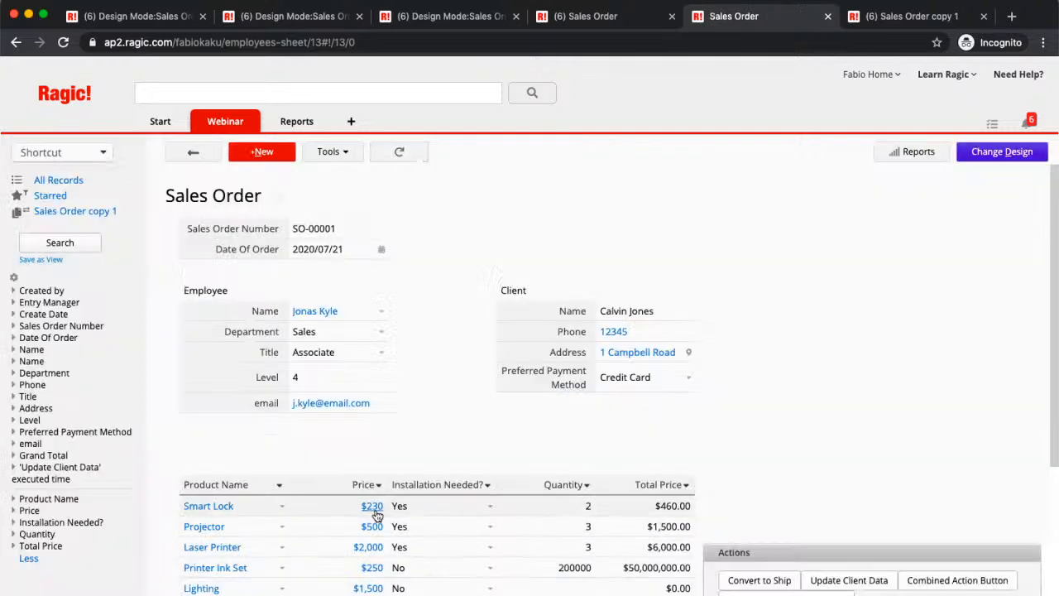
# - Follow the Price links of Smart Lock and Projector to view their Product Name records, then return to the Sales Order sheet
pyautogui.click(375, 513)
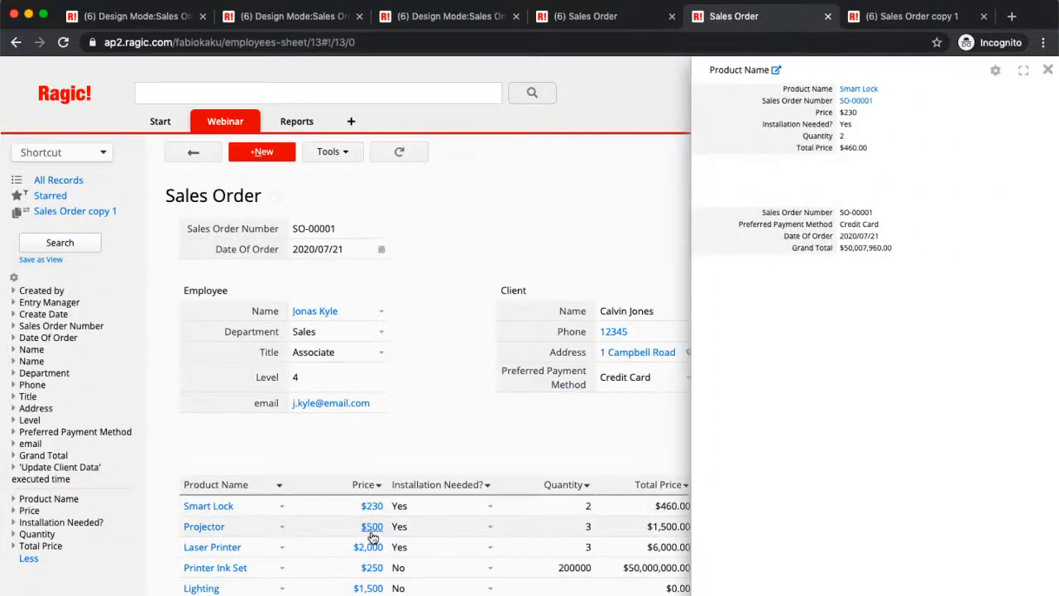
pyautogui.click(371, 528)
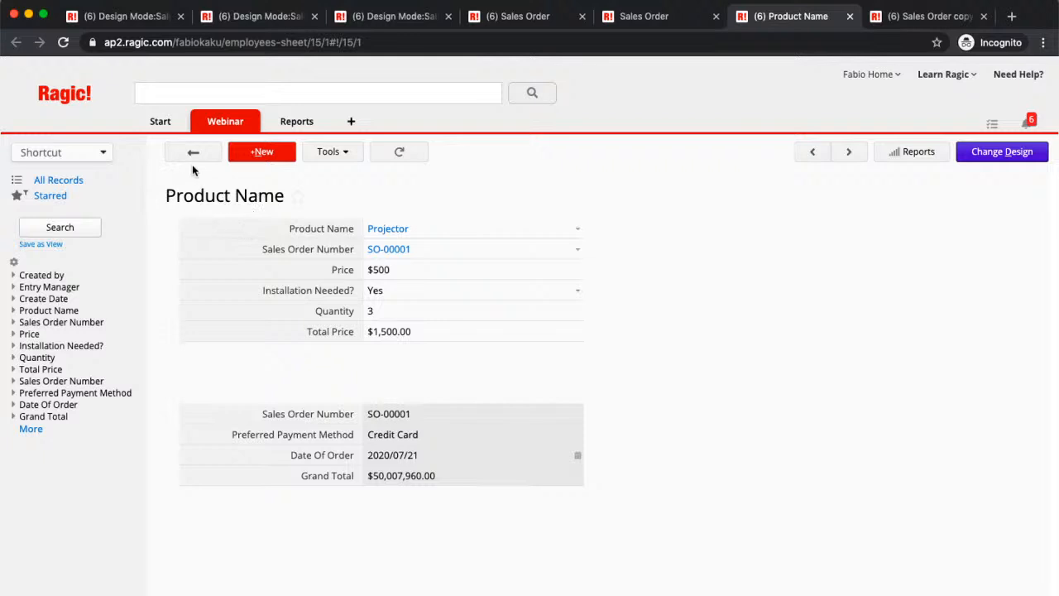
pyautogui.click(658, 20)
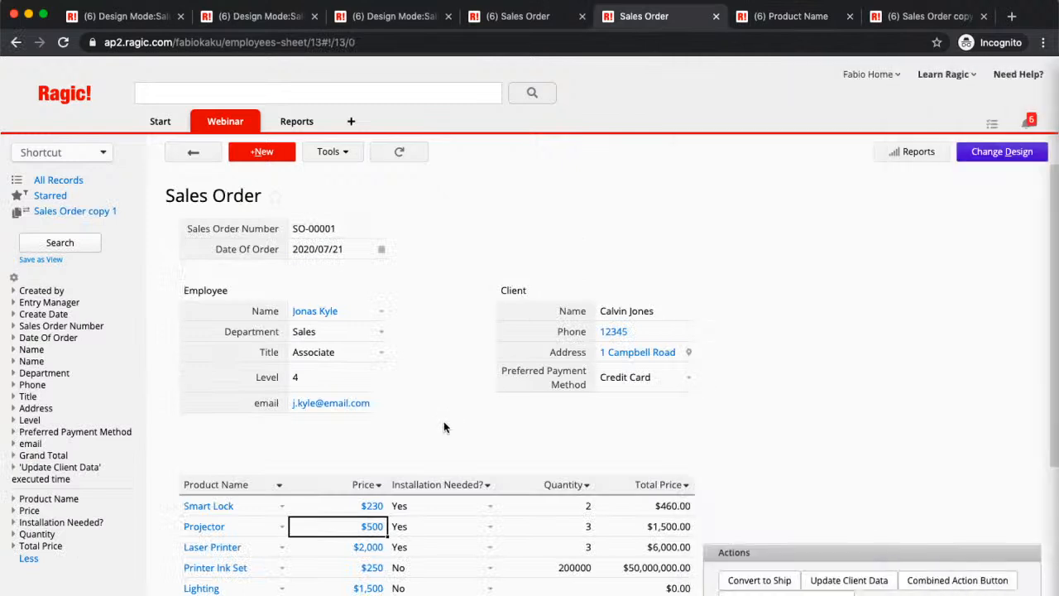
pyautogui.scroll(-1, 486, 412)
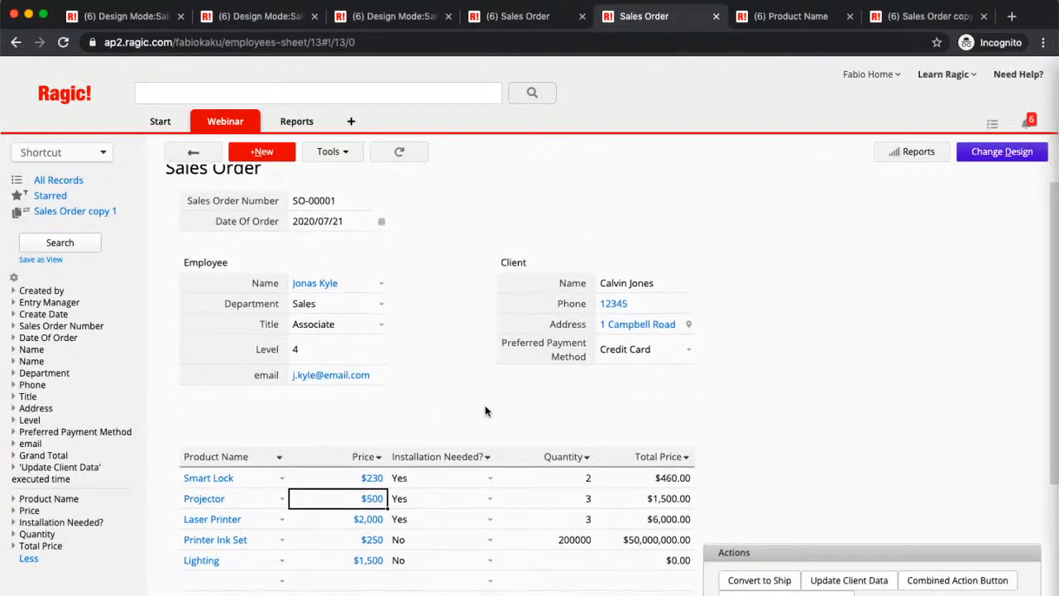
pyautogui.scroll(-1, 486, 412)
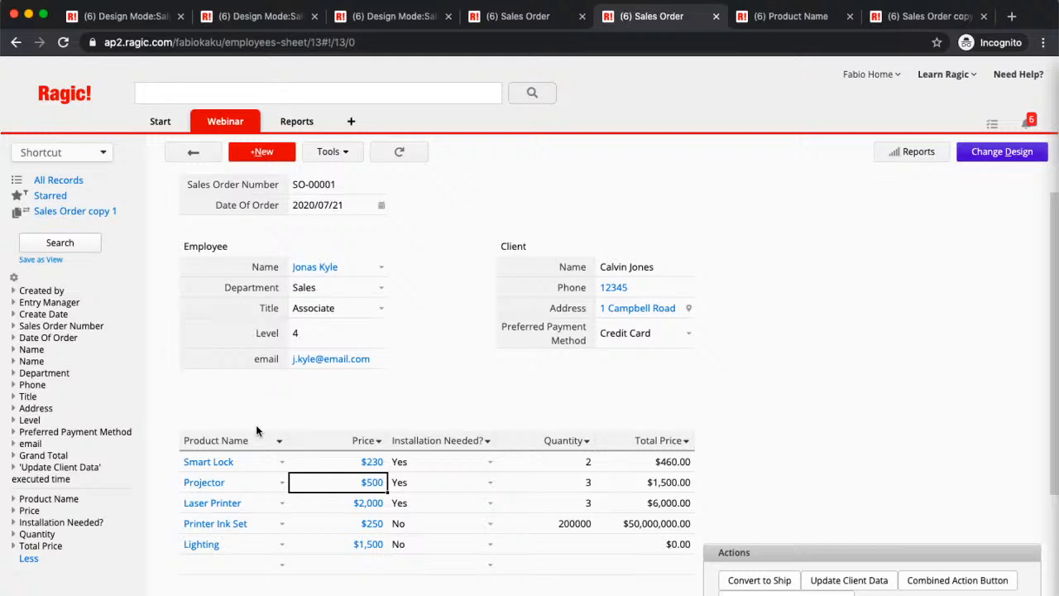
pyautogui.scroll(1, 496, 385)
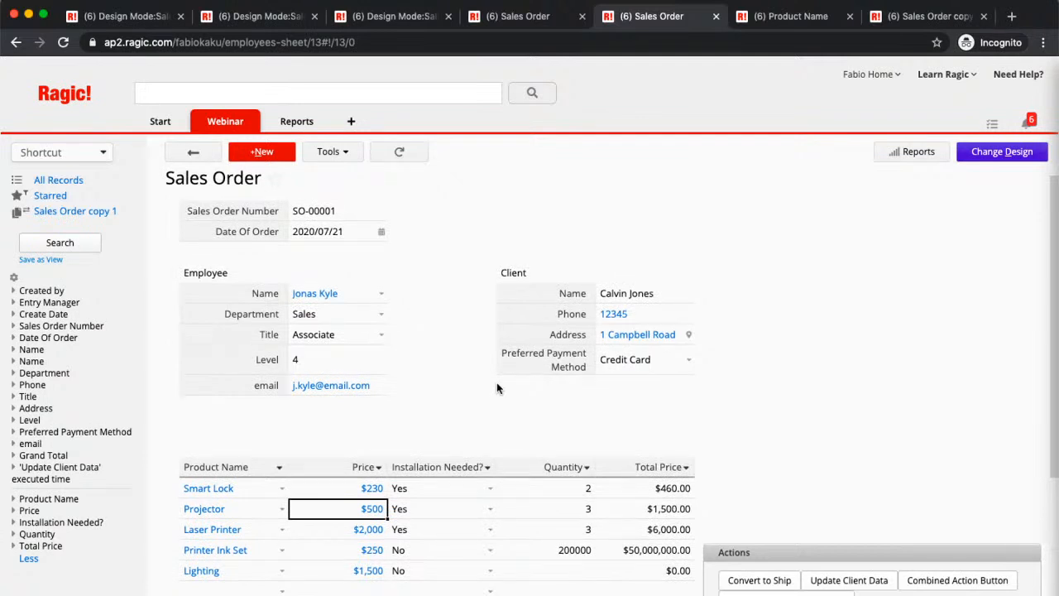
pyautogui.scroll(1, 498, 389)
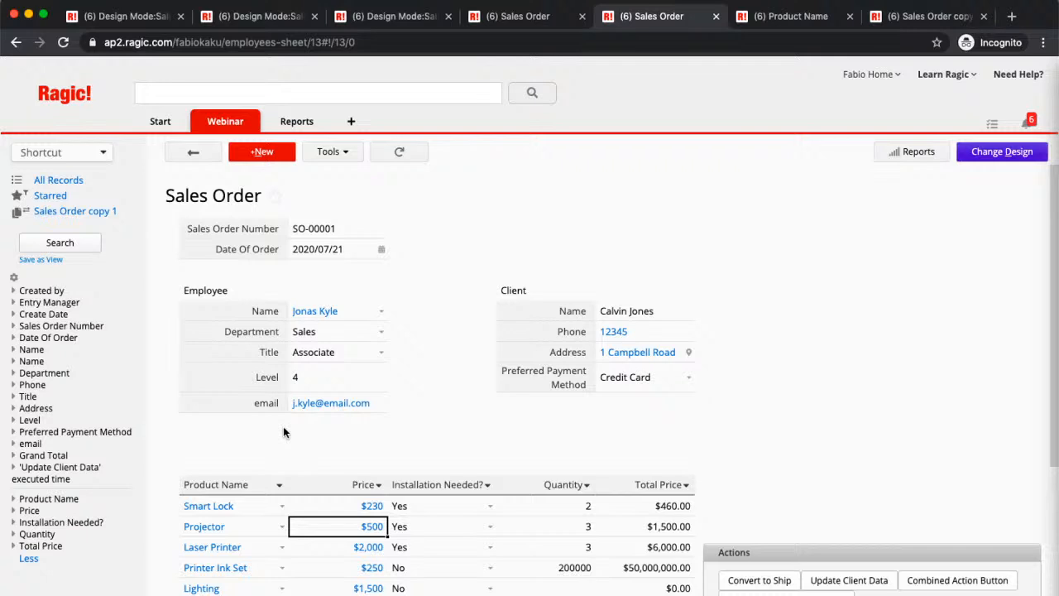
# - View the Need Help support page with its community and support ticket options, then close it
pyautogui.click(1023, 79)
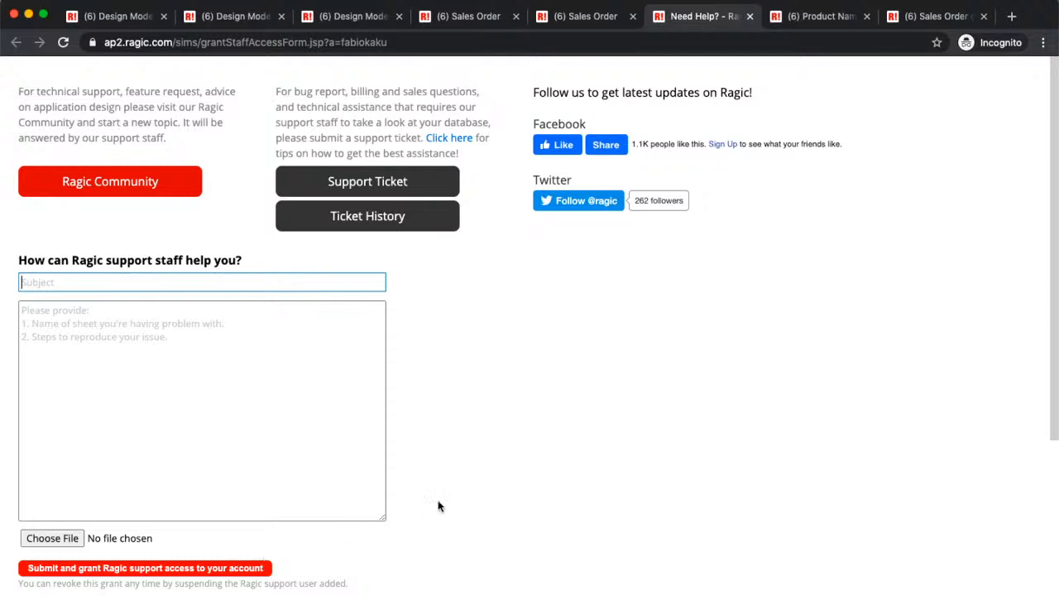
pyautogui.click(750, 16)
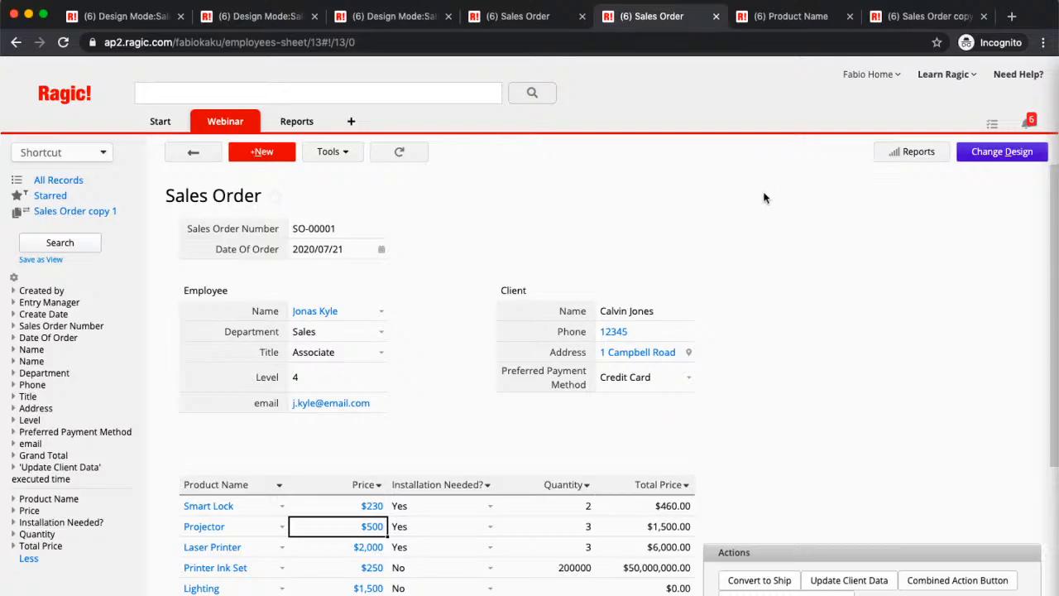
# - Switch to YouTube Studio and end the live stream of "Ragic Webinar: Building Data Relations"
pyautogui.hotkey('ctrl', 'Up')
pyautogui.click(342, 275)
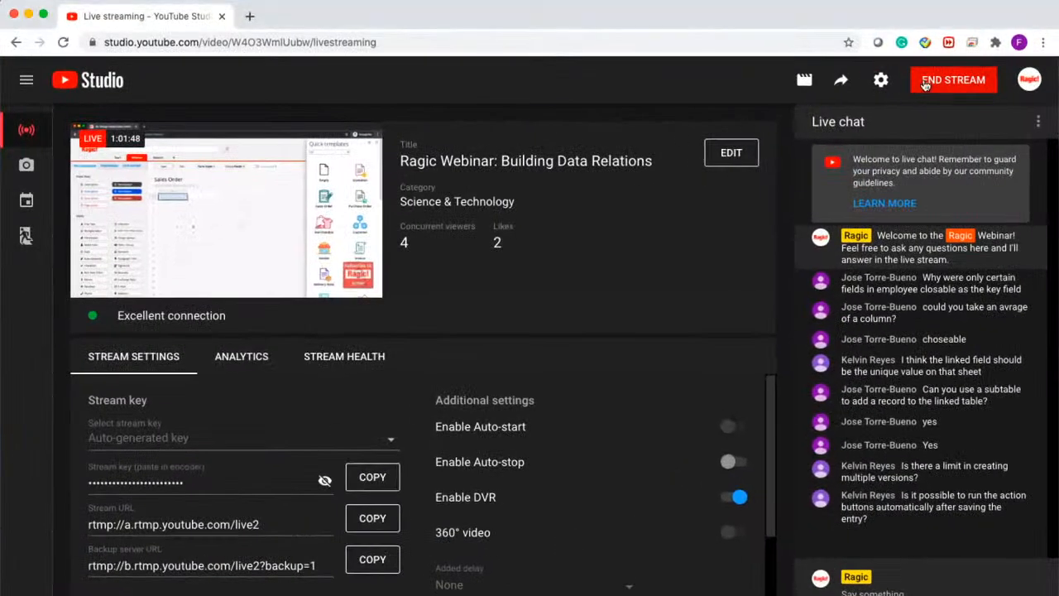
pyautogui.click(950, 83)
pyautogui.click(645, 361)
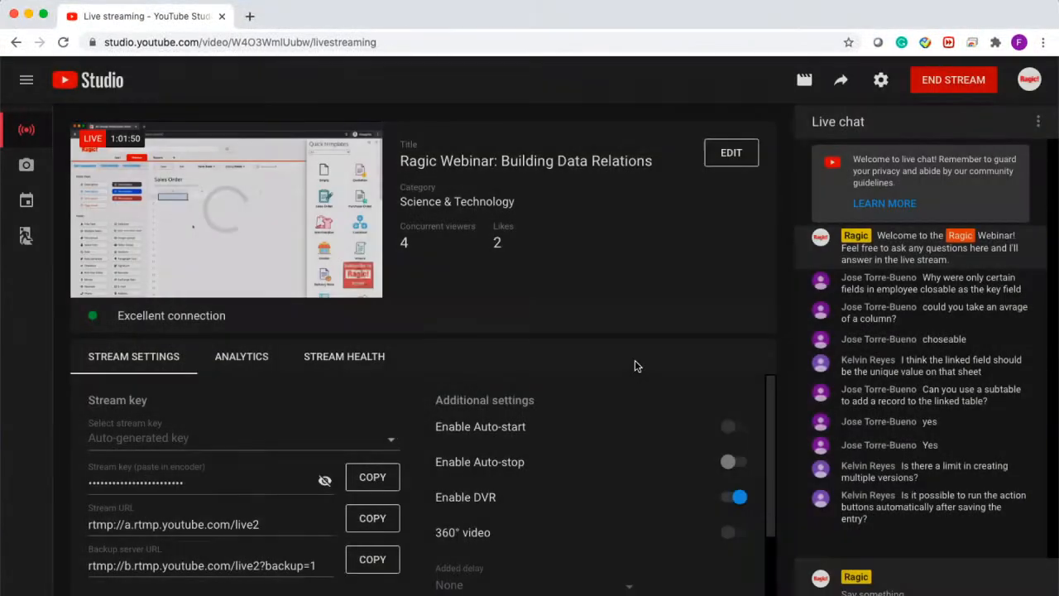